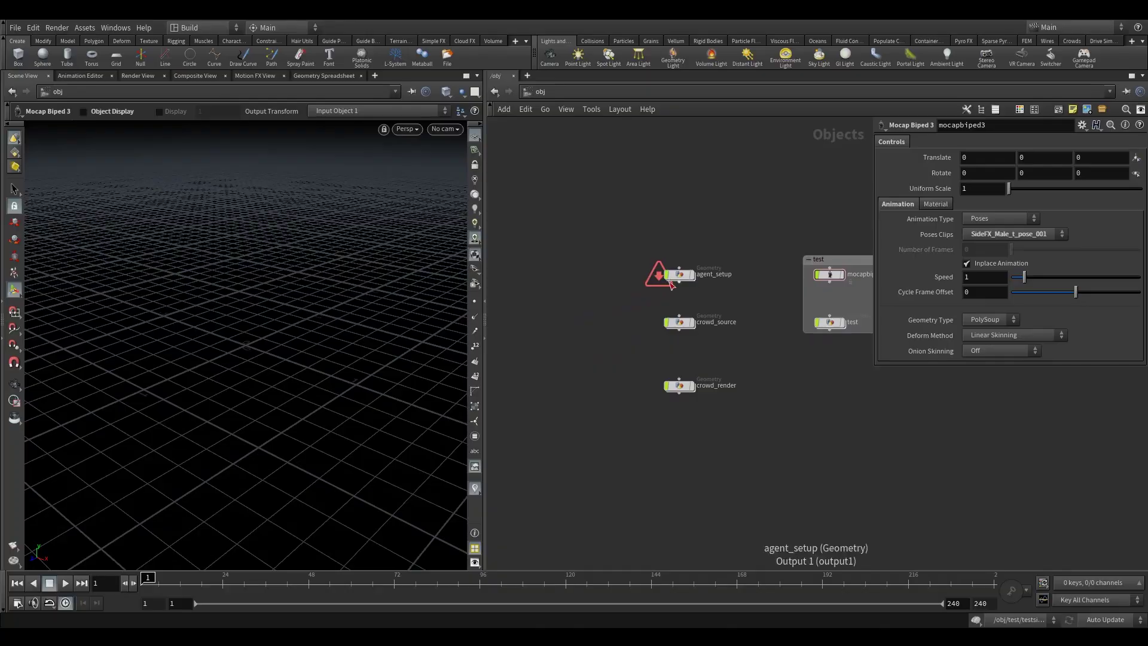
Step: Open the agent_setup network and display the output of the agent2 node in the viewport
double_click(680, 274)
click(604, 311)
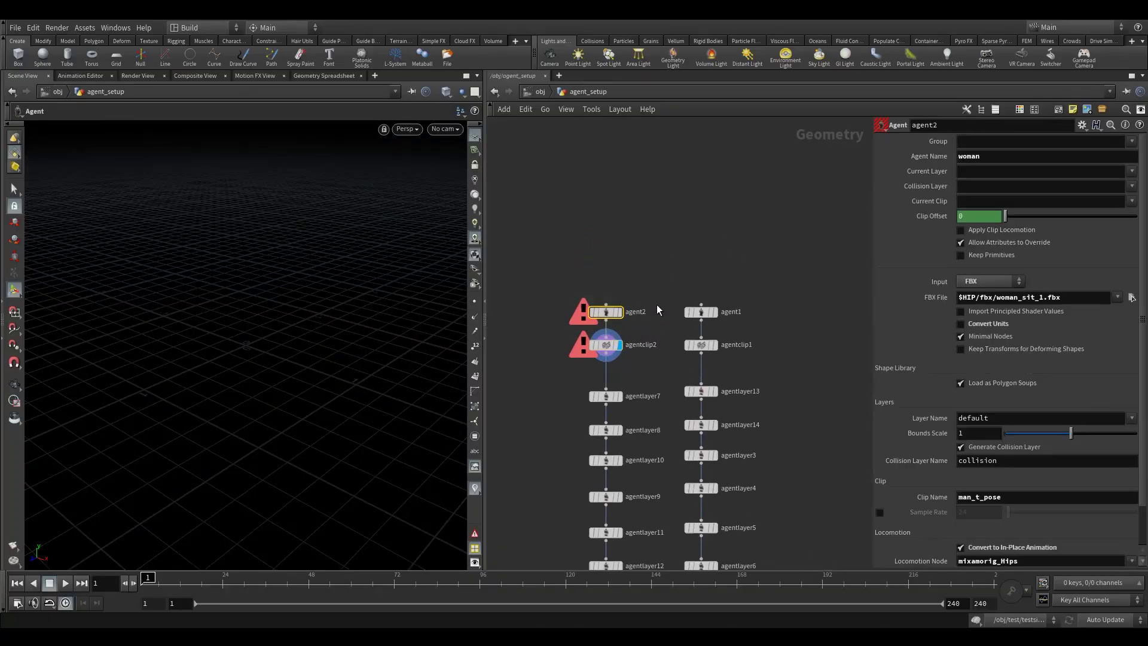
middle_drag(656, 303, 668, 209)
drag(620, 251, 620, 263)
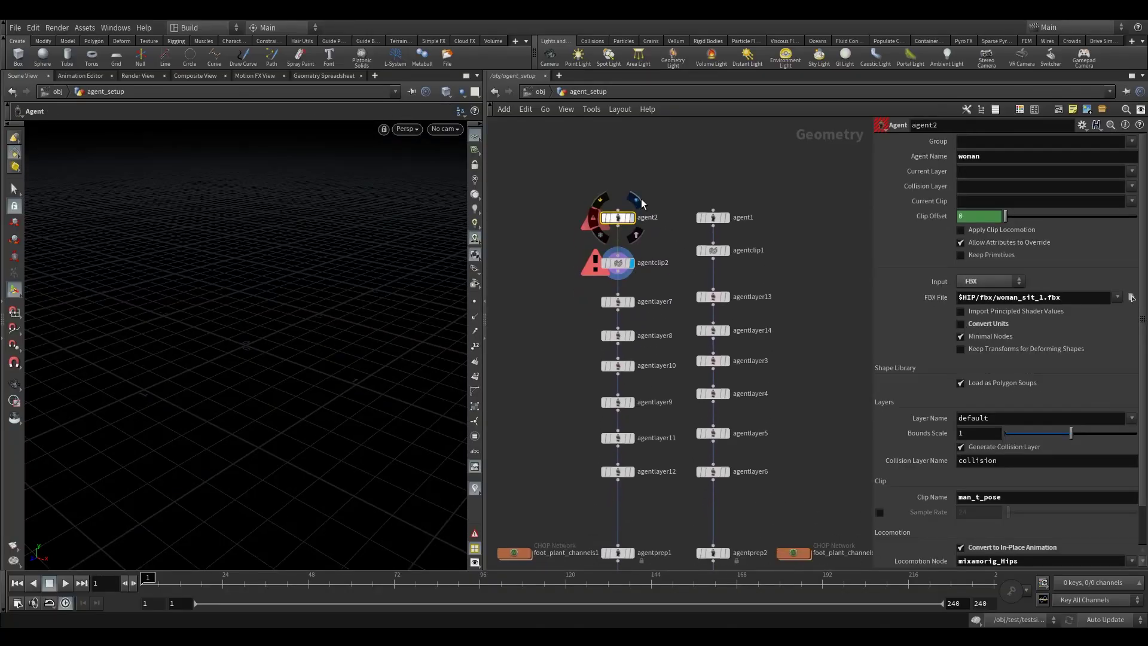
click(636, 201)
alt+drag(267, 342, 267, 325)
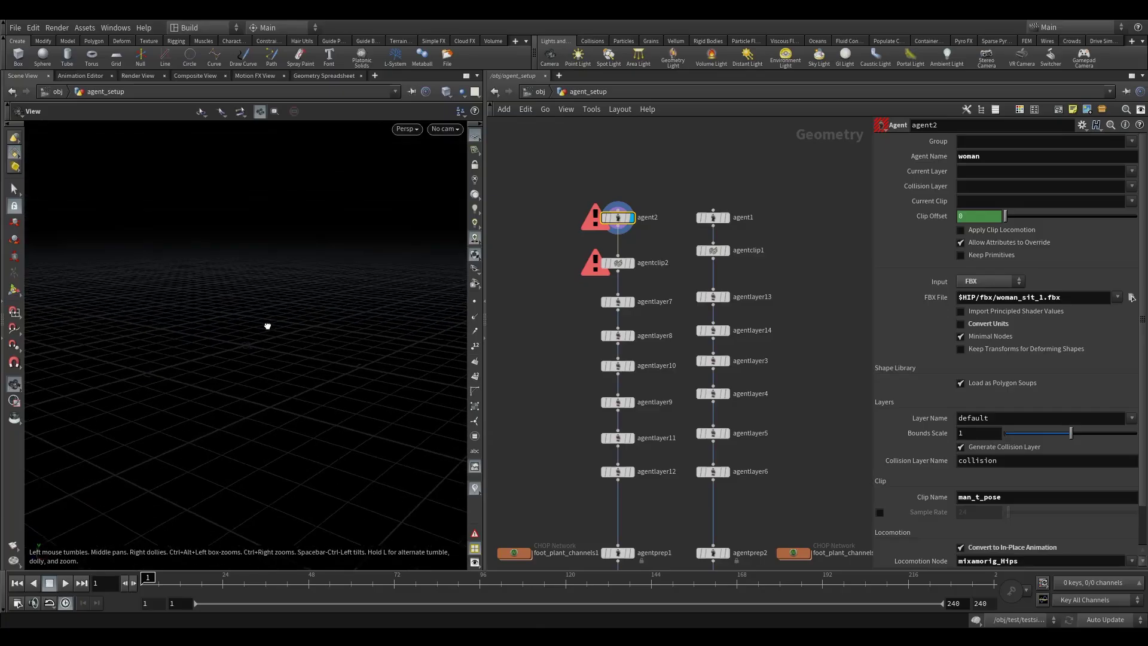
alt+middle_drag(267, 325, 241, 358)
alt+right_drag(241, 359, 400, 316)
alt+middle_drag(309, 362, 286, 373)
alt+right_drag(286, 373, 273, 383)
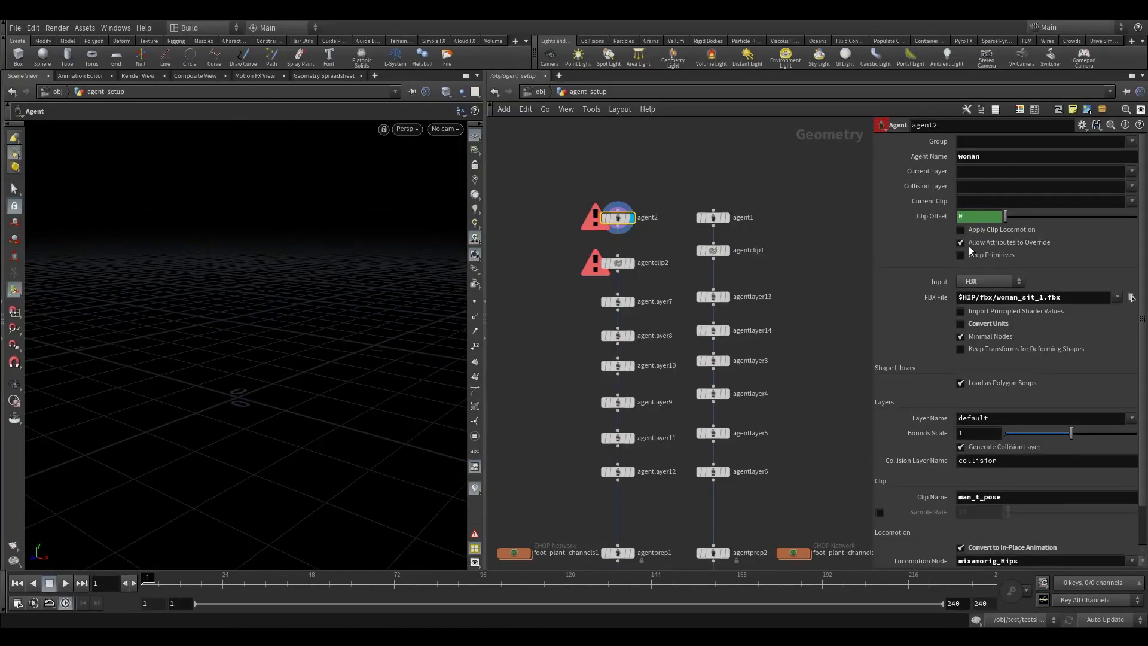
Step: Set the FBX file of agent2 to $HIP/fbx/woman_tpose.fbx and frame the woman from the front
click(1040, 297)
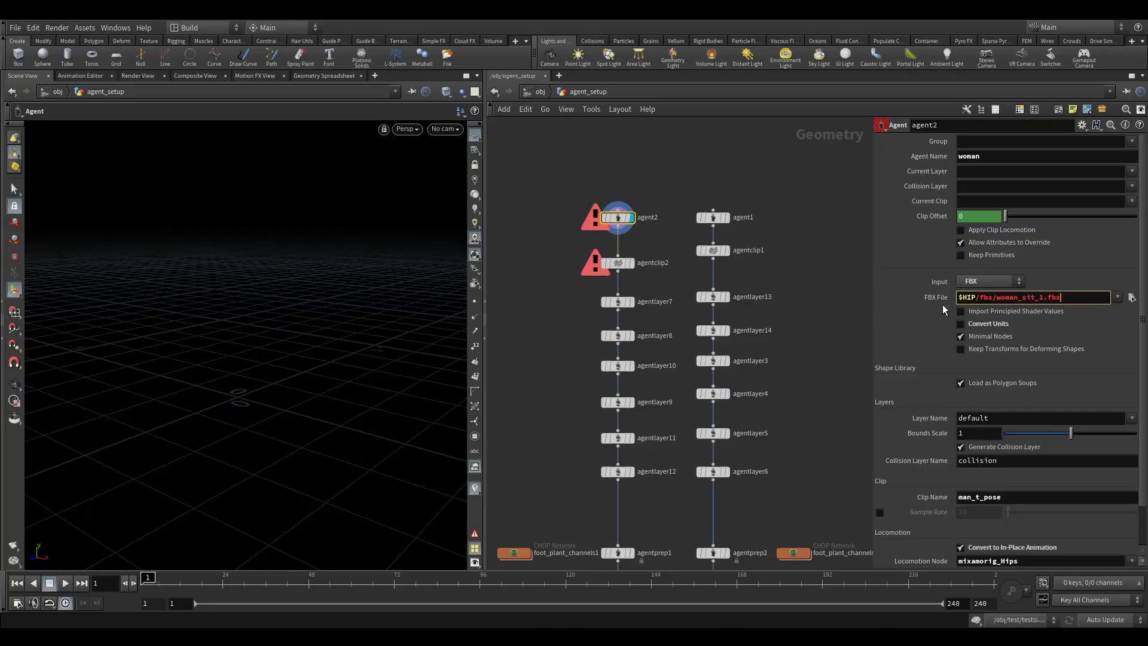
click(1131, 297)
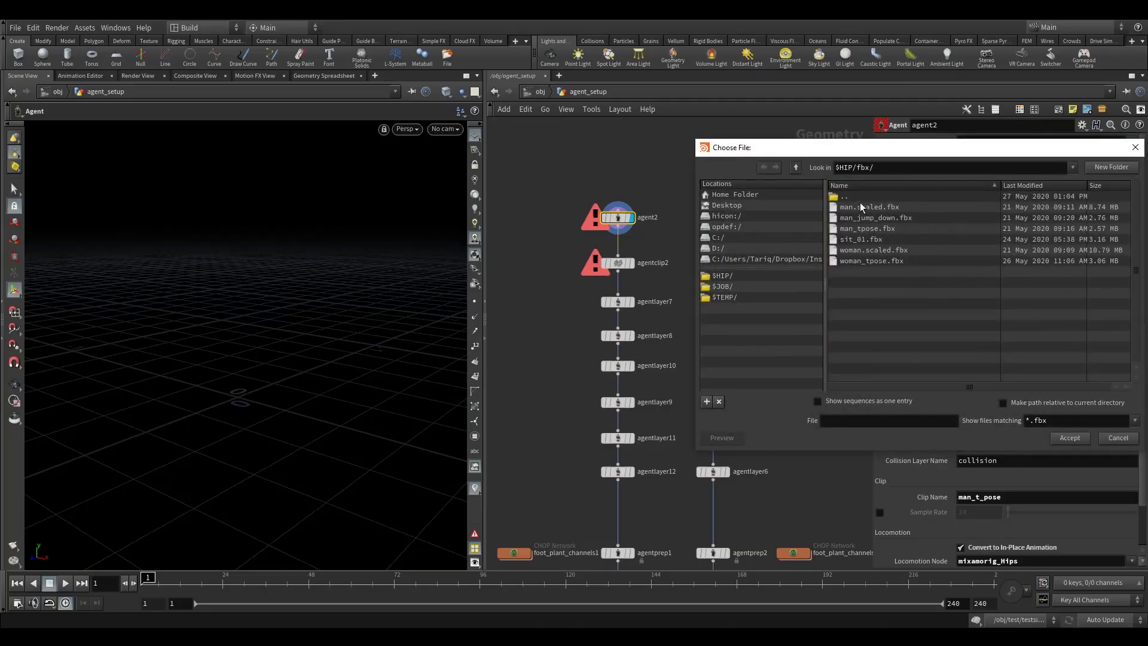
click(868, 264)
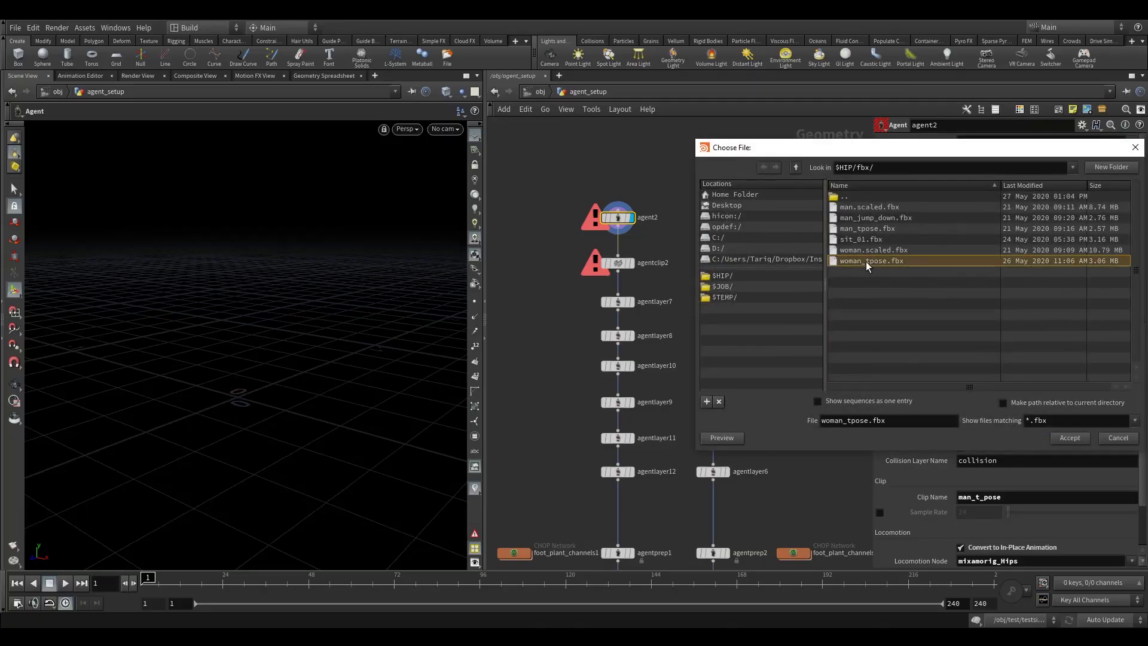
click(1068, 438)
key(f)
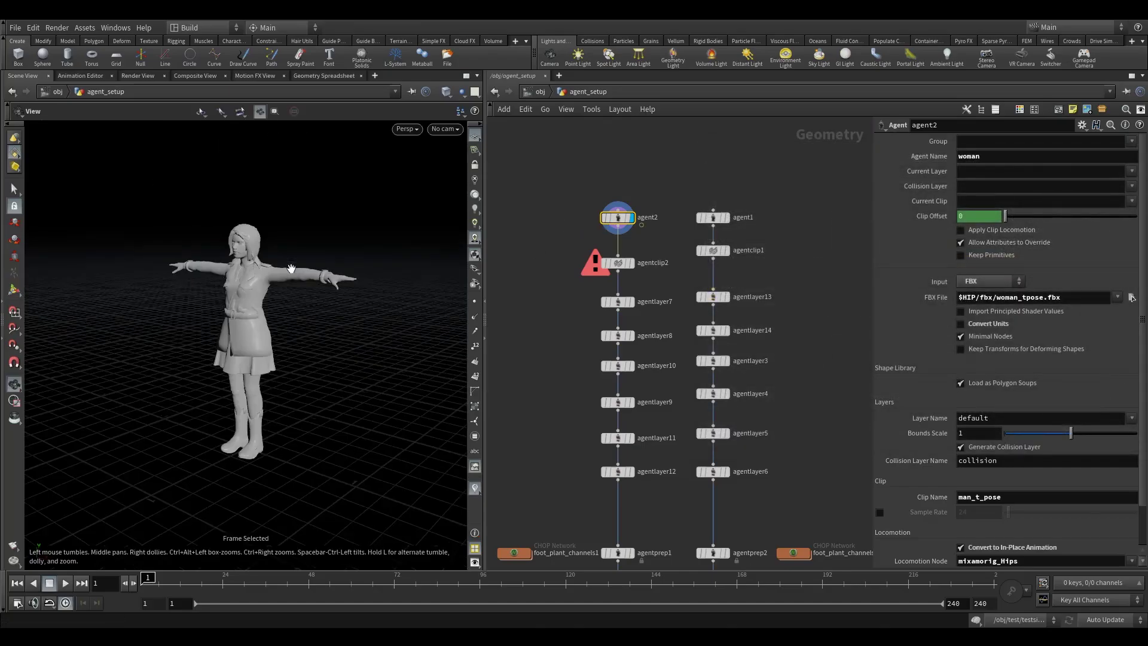
drag(246, 317, 300, 303)
right_drag(300, 303, 251, 336)
drag(251, 335, 276, 355)
drag(311, 421, 331, 388)
drag(256, 345, 305, 313)
scroll(258, 320, up, 4)
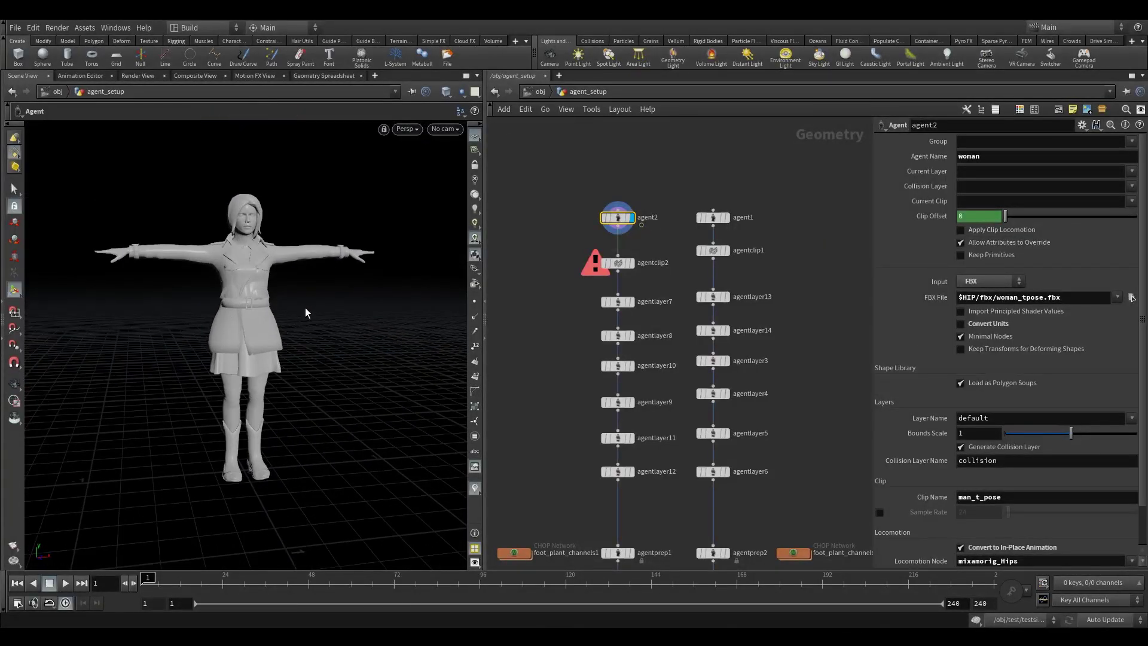
Step: Set the FBX file of agent1 to $HIP/fbx/man_tpose.fbx and display that node
drag(672, 178, 740, 248)
click(1131, 297)
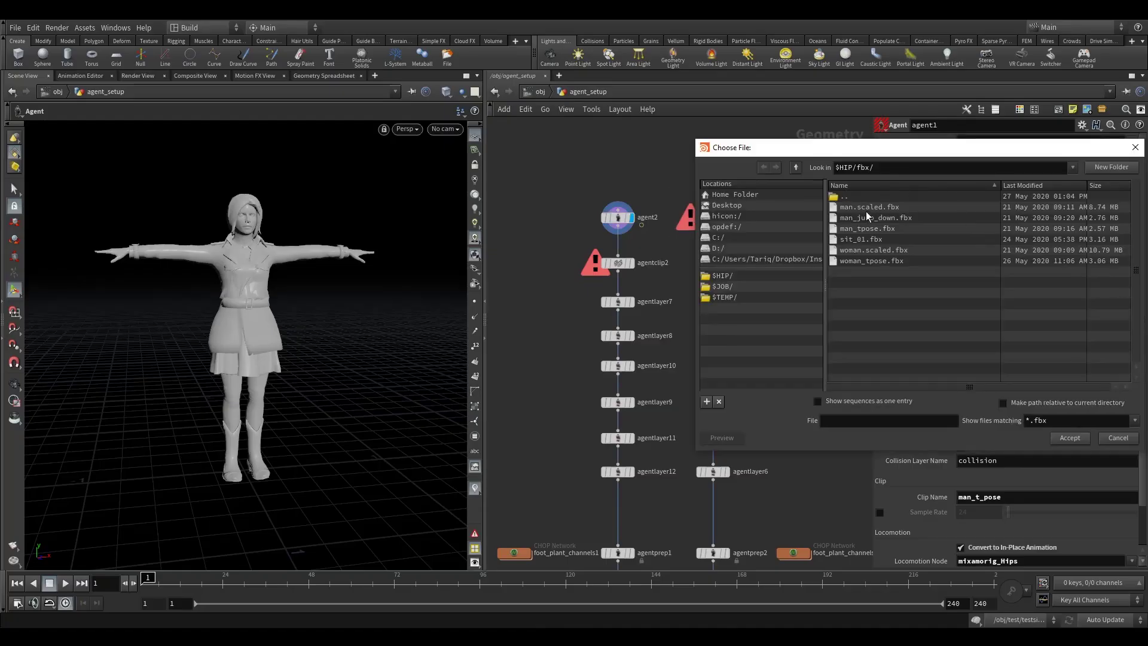
click(862, 230)
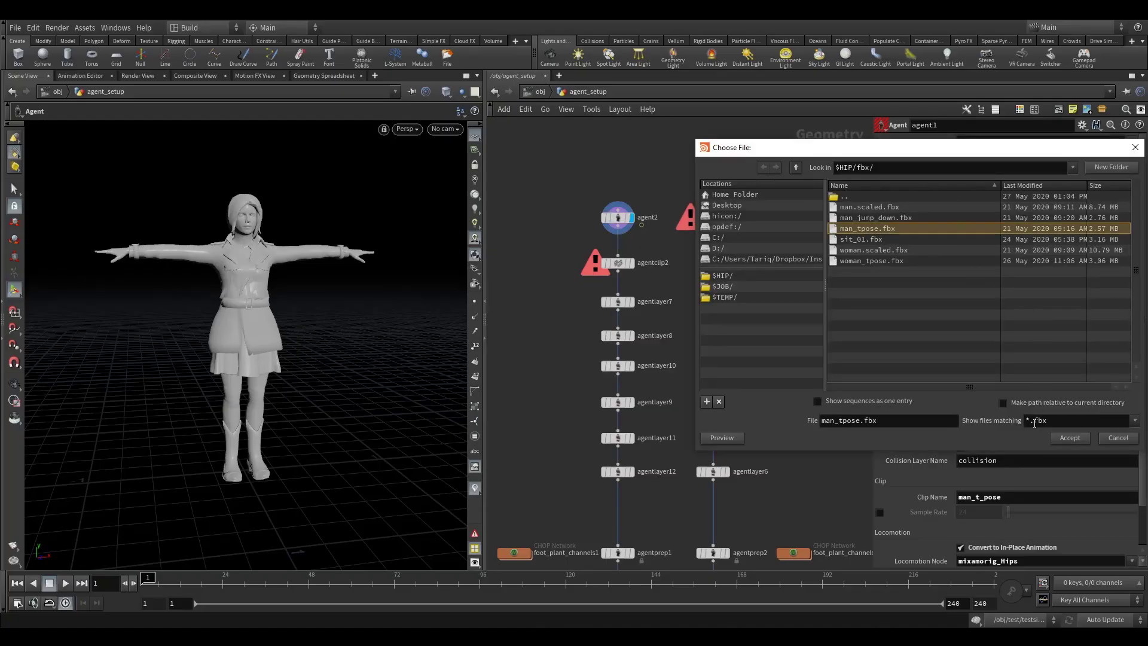
click(1069, 440)
middle_drag(765, 223, 714, 218)
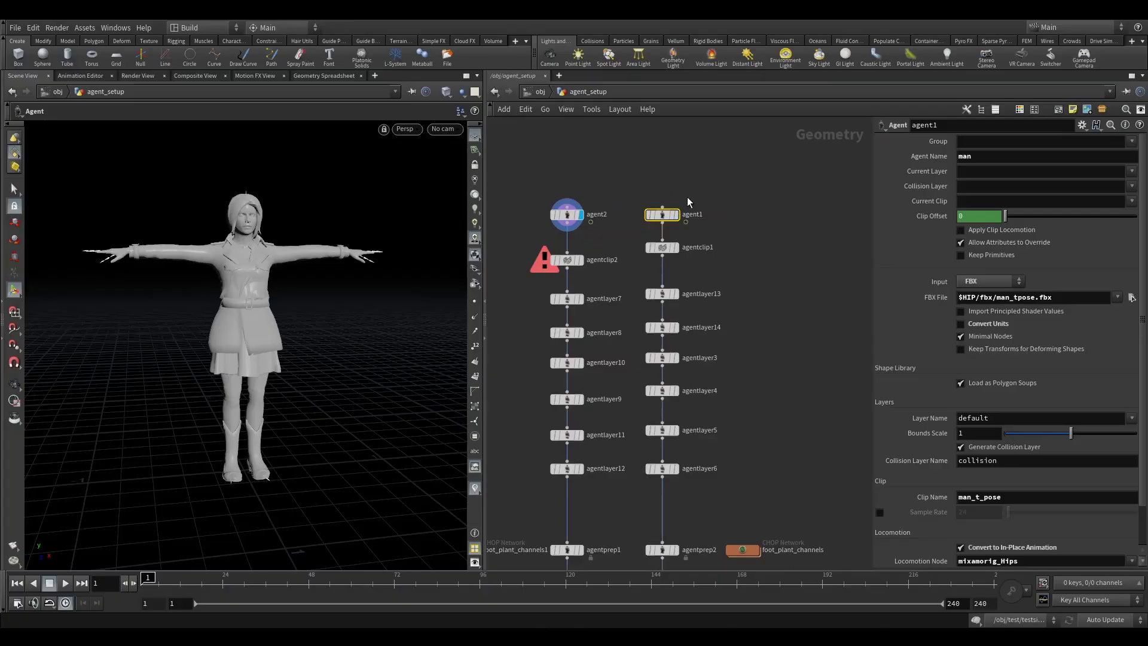
click(685, 196)
Step: Delete the old agentclip2 and agentclip1 nodes from both agent chains
middle_drag(609, 250, 599, 233)
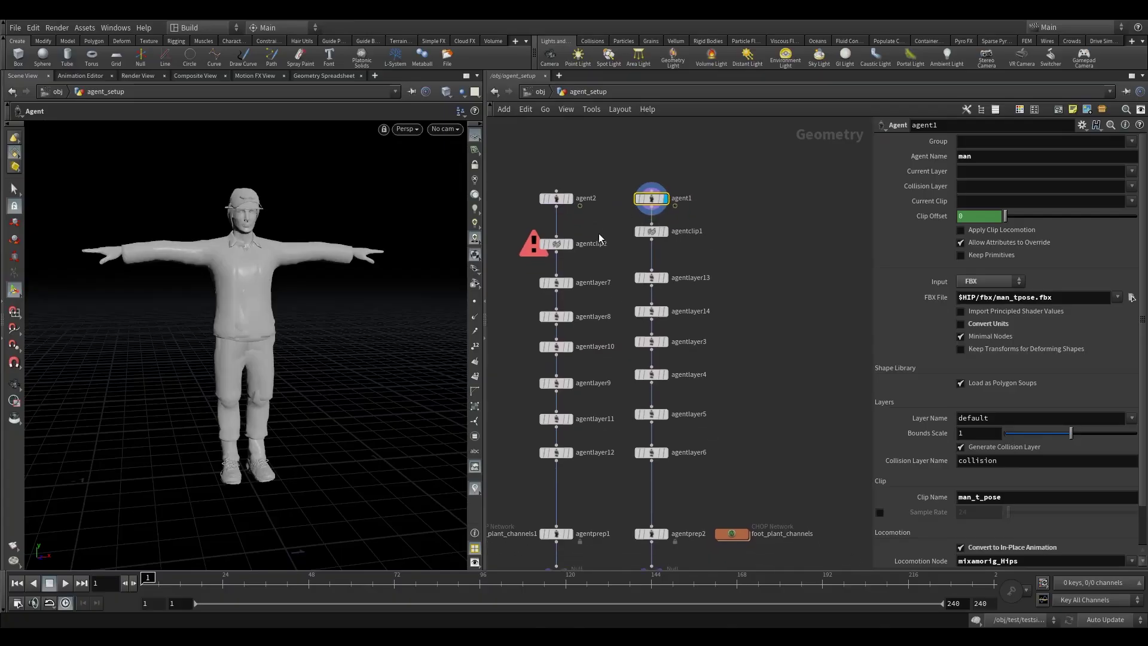
drag(505, 226, 650, 255)
key(Delete)
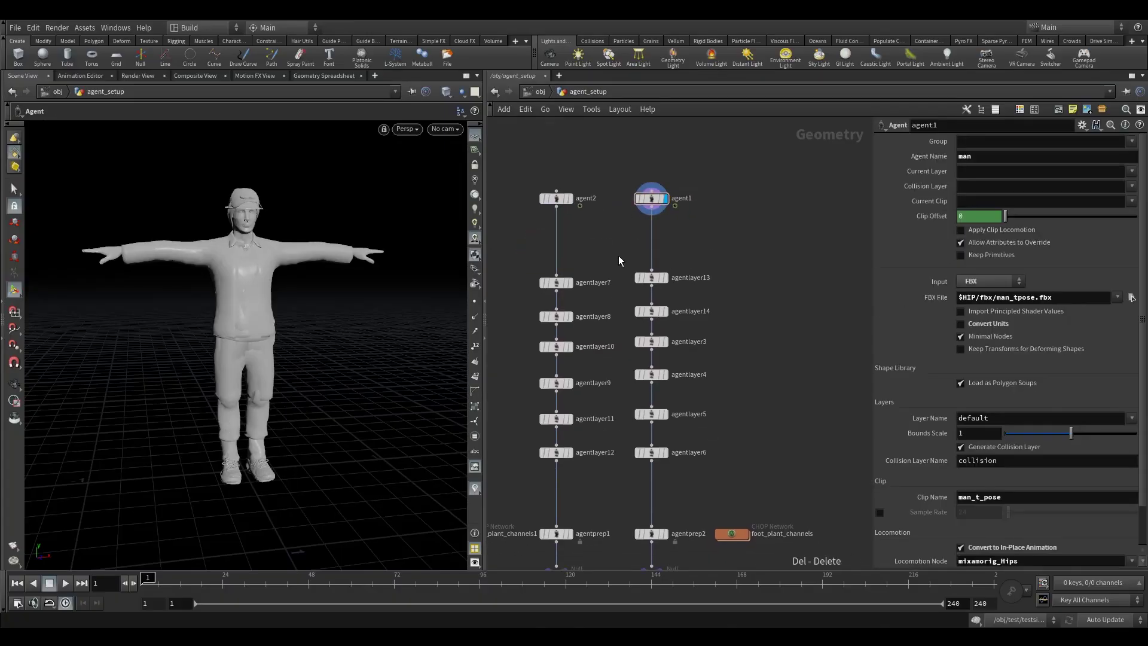
Step: Insert a new Agent Clip node between agent2 and agentlayer7 and display it
middle_drag(608, 234, 651, 247)
key(Tab)
text(ag)
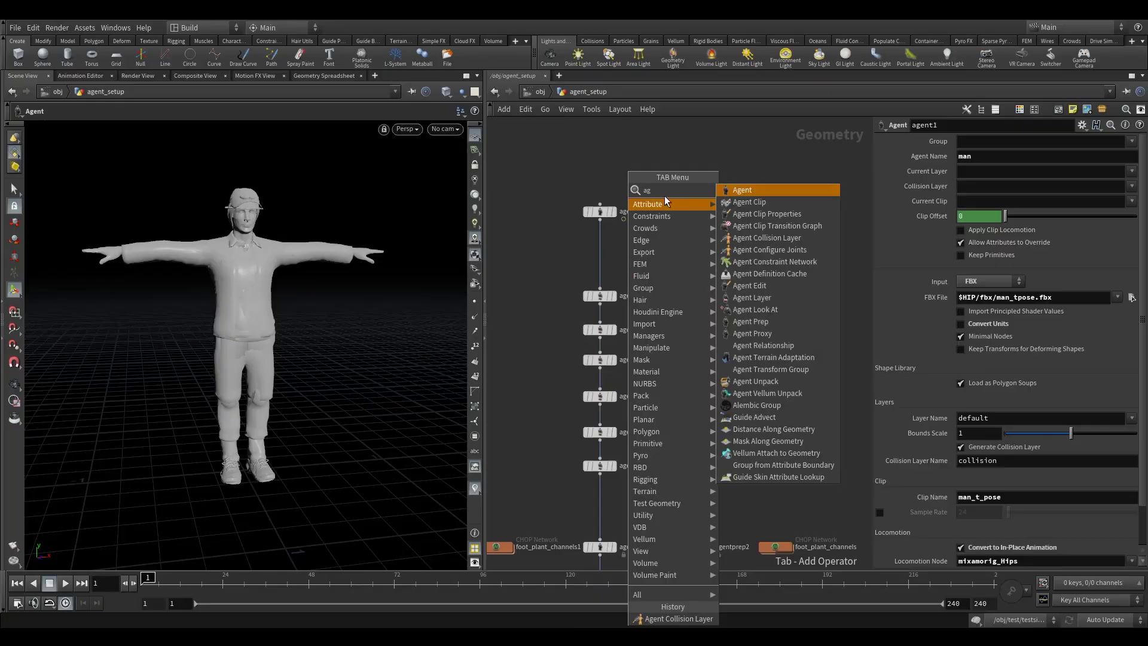
click(768, 203)
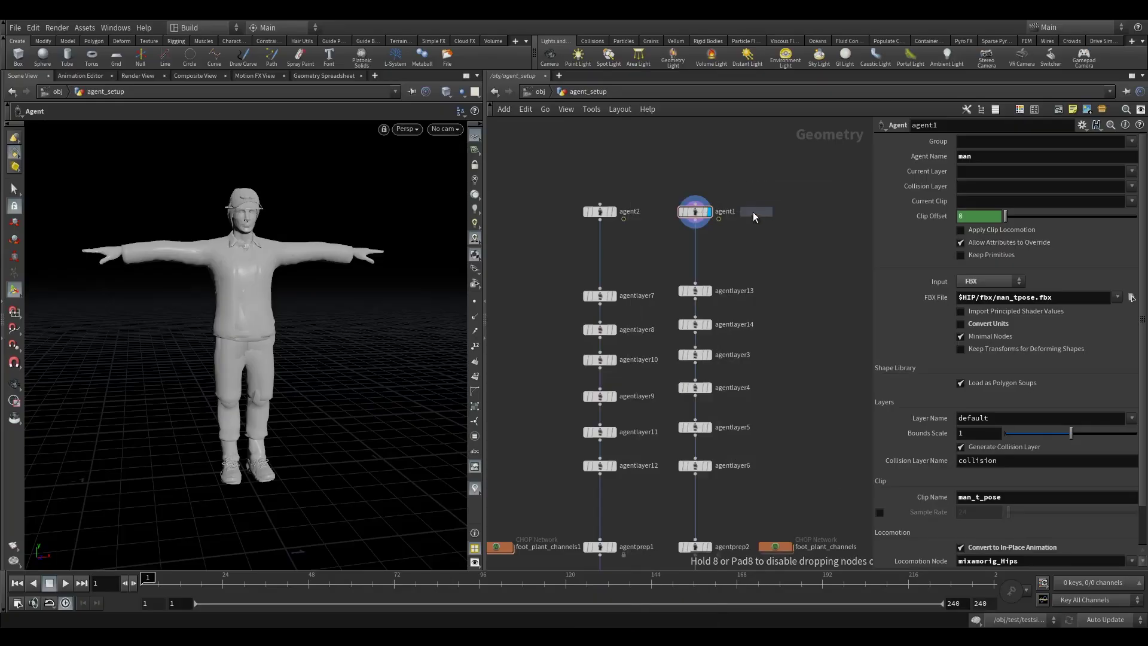
click(598, 261)
drag(604, 258, 601, 254)
click(618, 241)
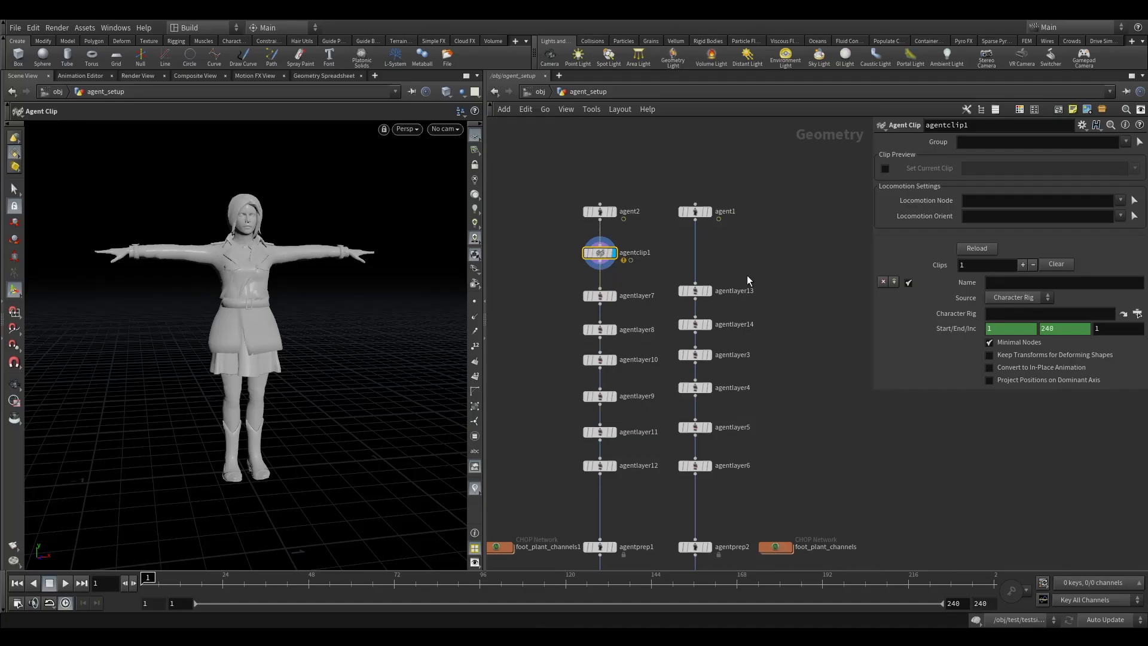
Step: Set the new clip's source to FBX and load $HIP/fbx/sit_01.fbx as its file
click(1022, 301)
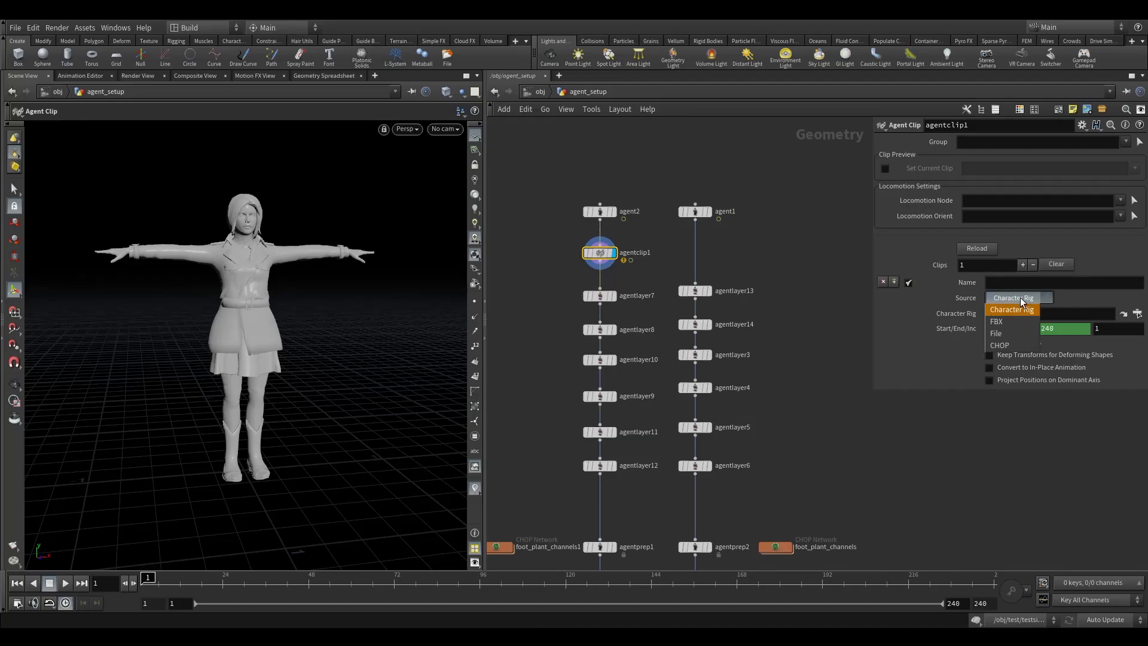
click(1009, 327)
click(1137, 314)
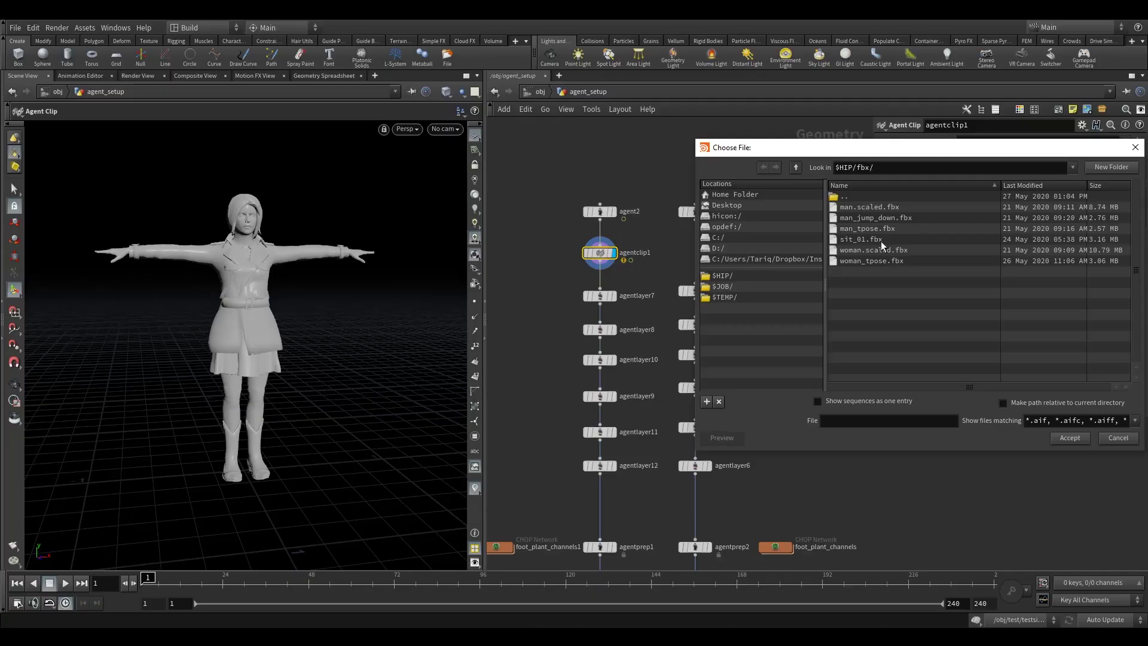
click(857, 241)
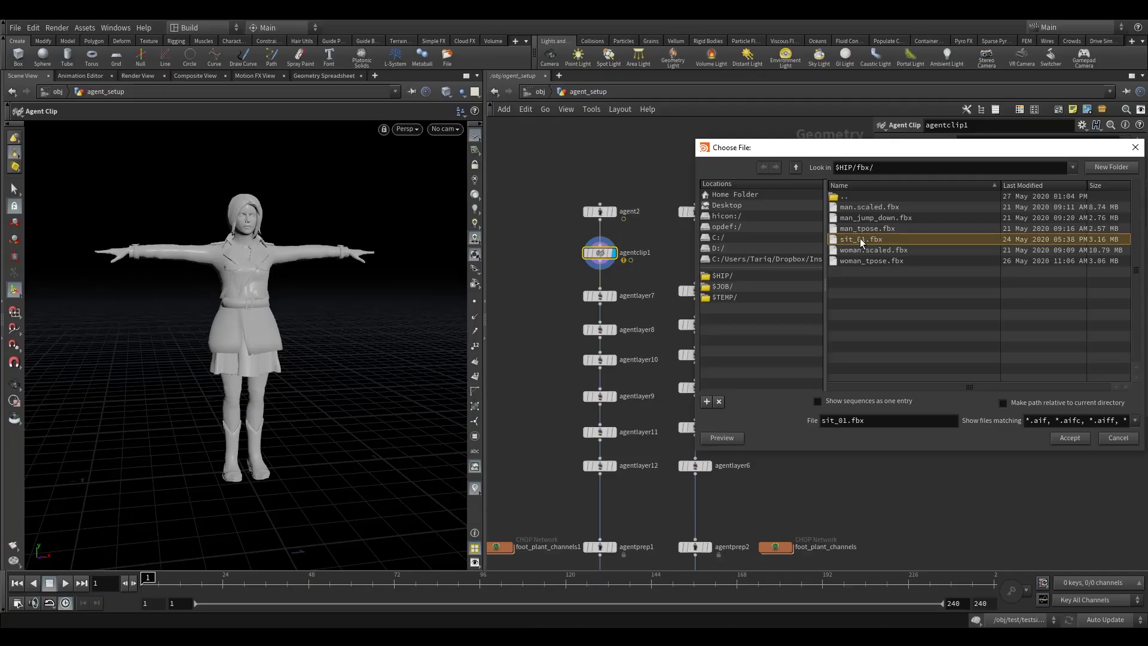
click(1069, 438)
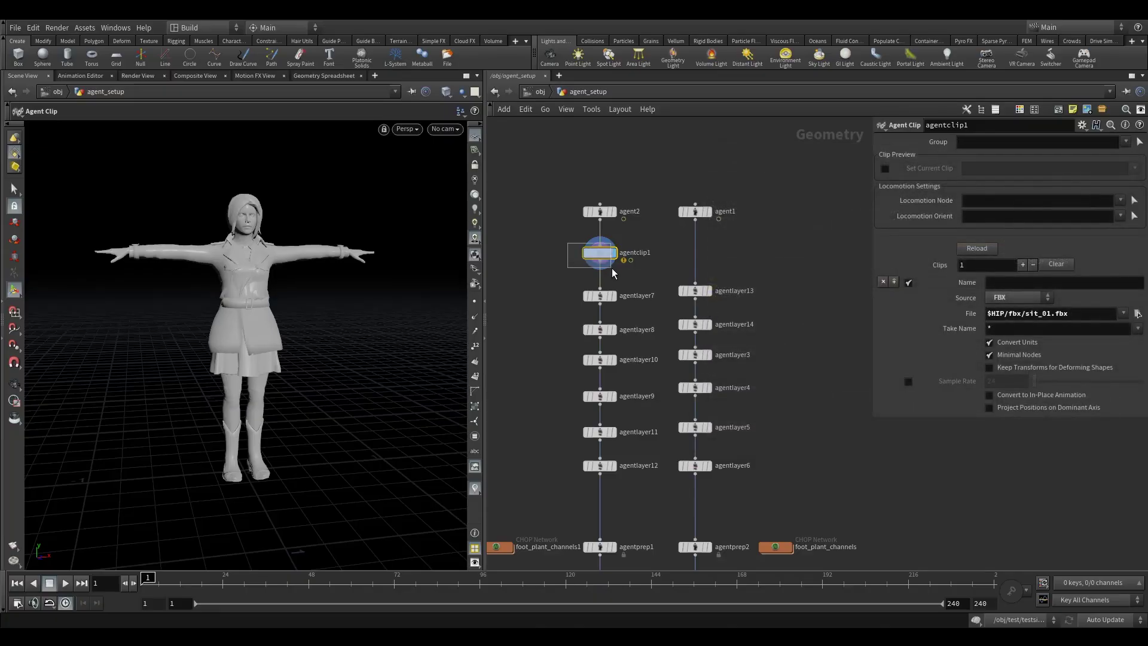
Step: Name the clip sit_01 and turn off Convert Units for it
text(s)
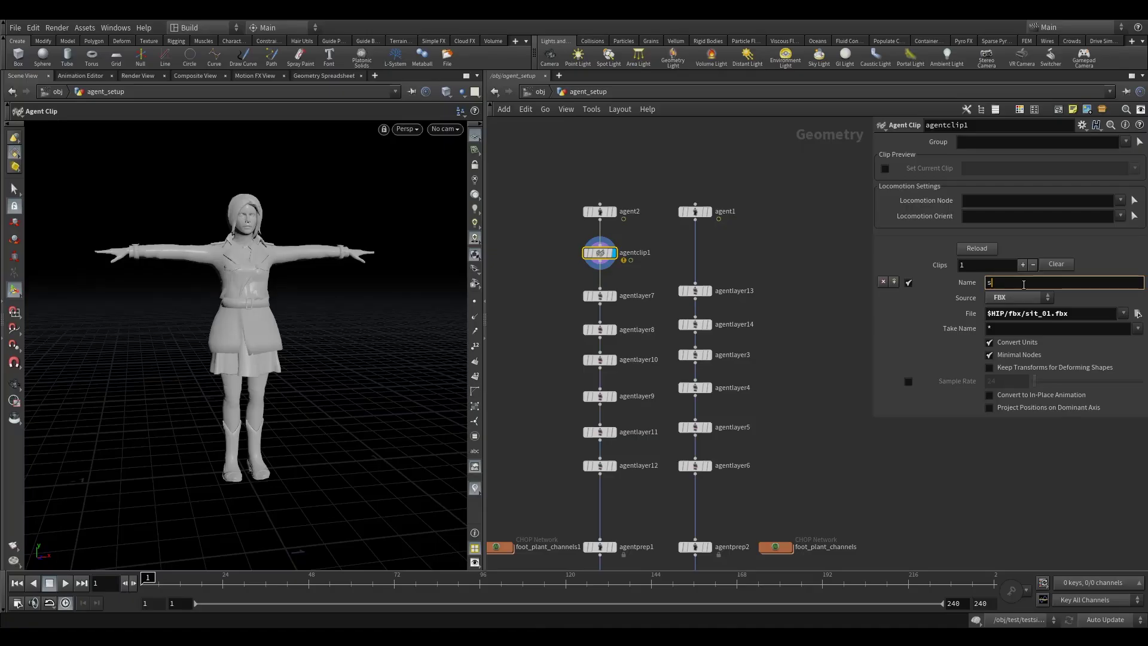
text(it_01)
click(844, 307)
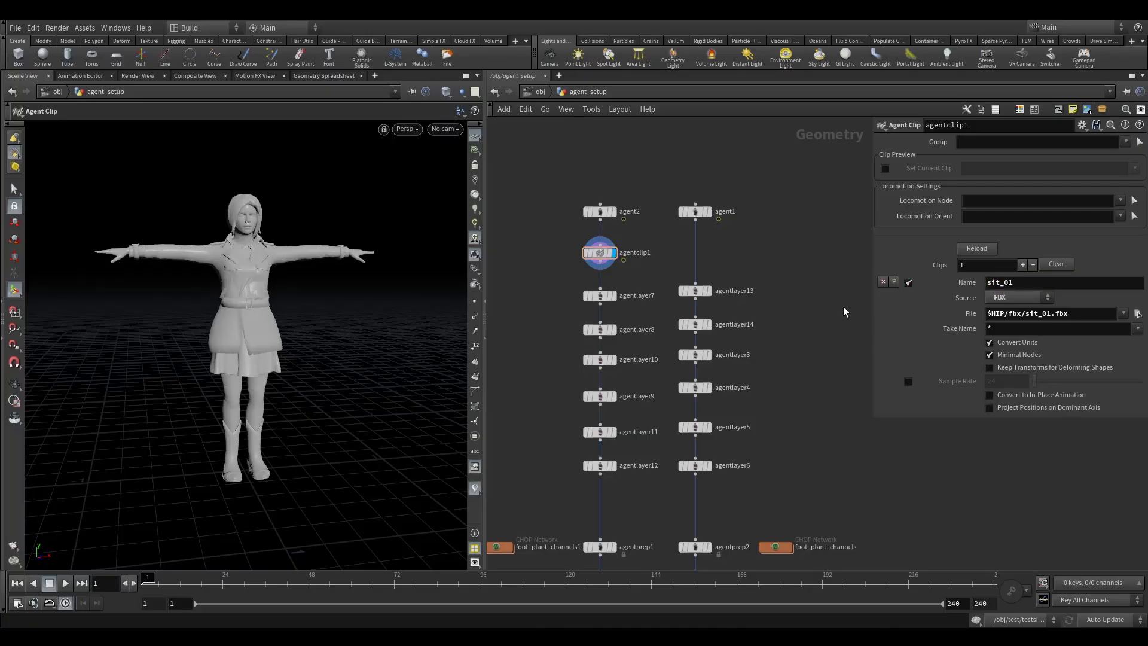
click(1016, 341)
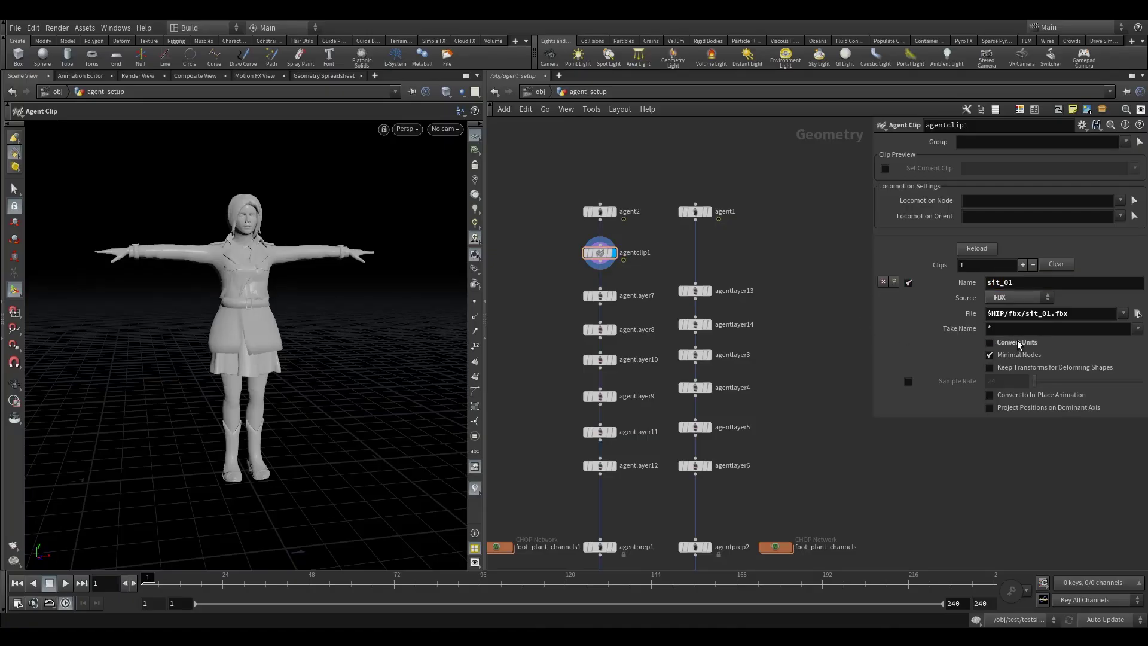
Step: Enable Set Current Clip and choose sit_01 to preview the sitting animation on the woman
click(886, 169)
click(1134, 169)
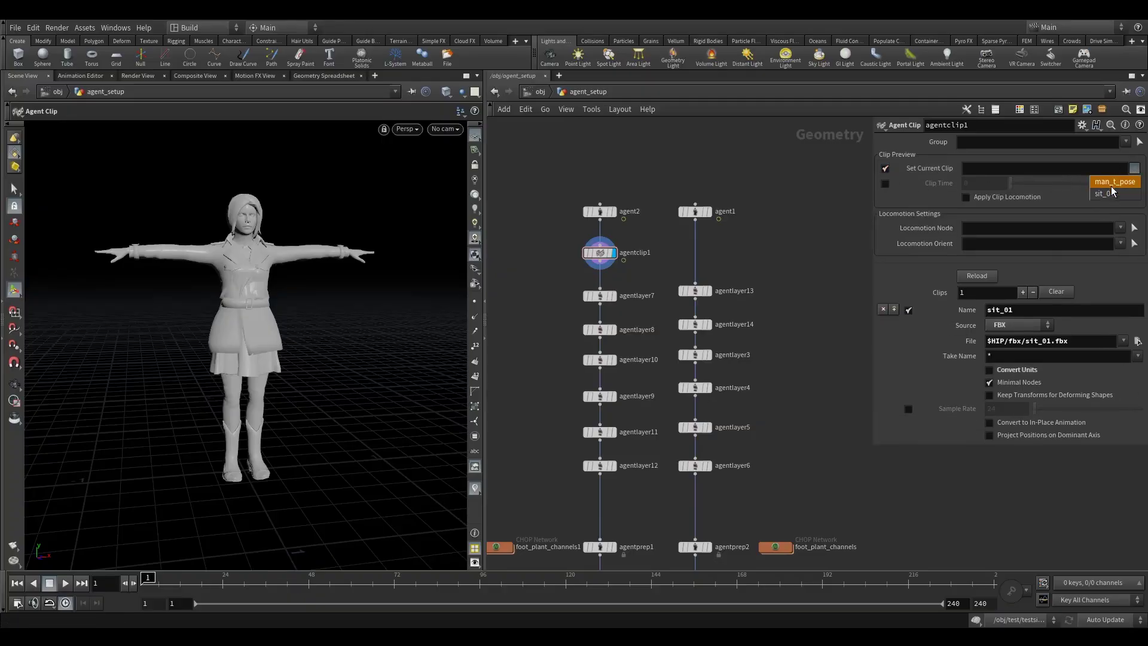
click(1109, 184)
alt+drag(267, 368, 290, 391)
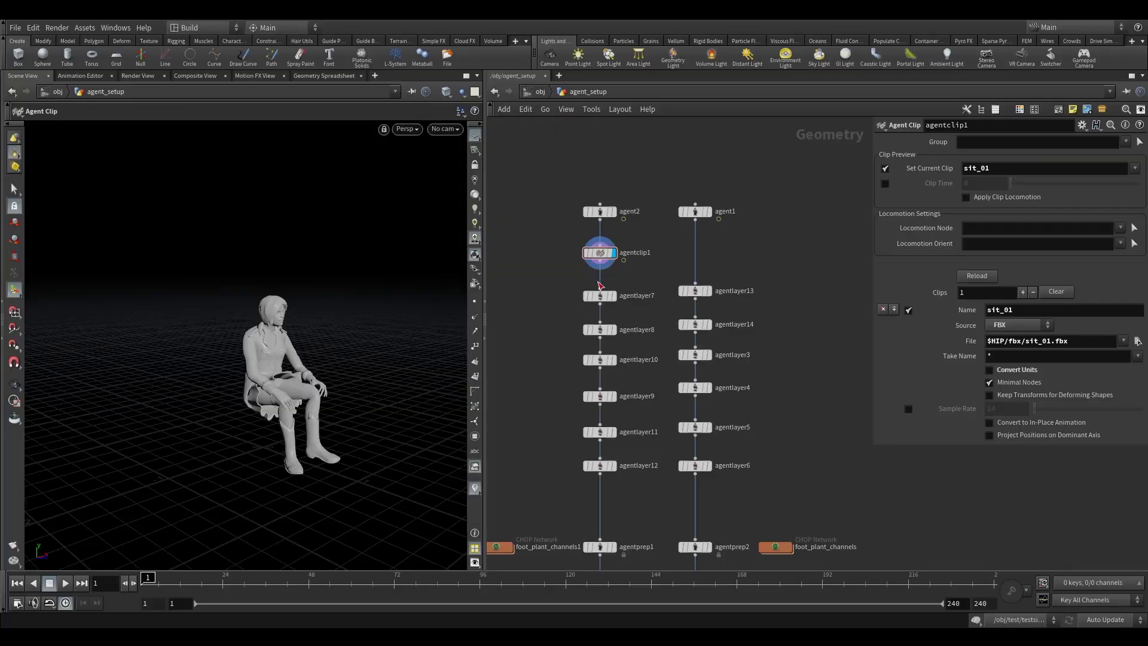
Step: Duplicate the Agent Clip node into the man's chain between agent1 and agentlayer13, level with the original
alt+drag(603, 255, 698, 263)
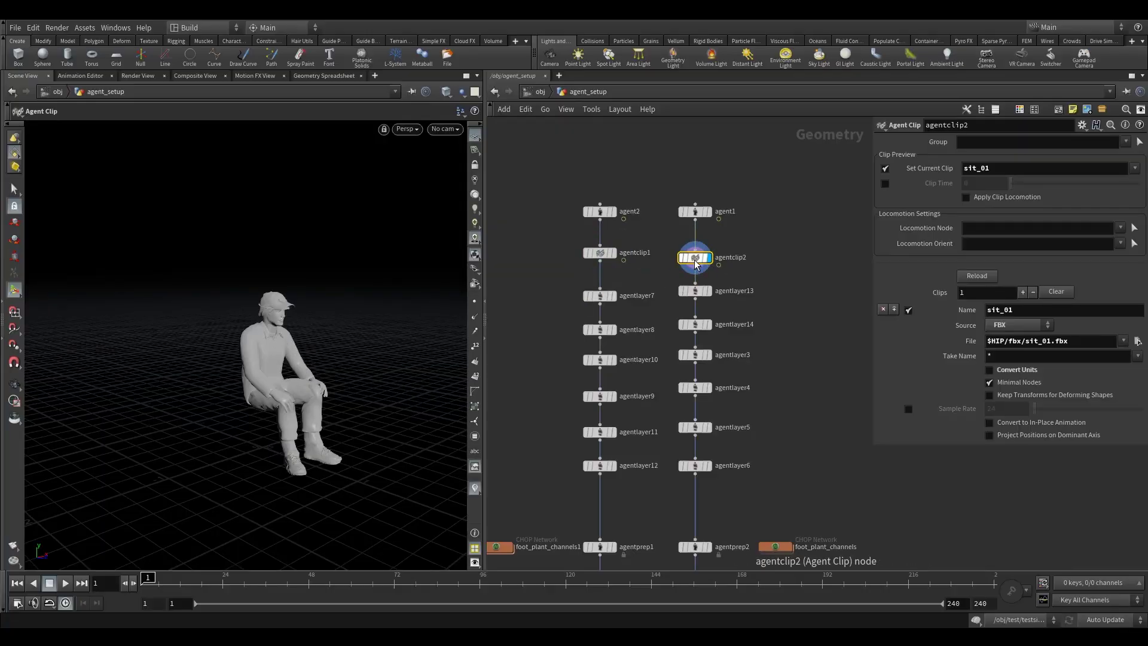
middle_drag(736, 277, 729, 289)
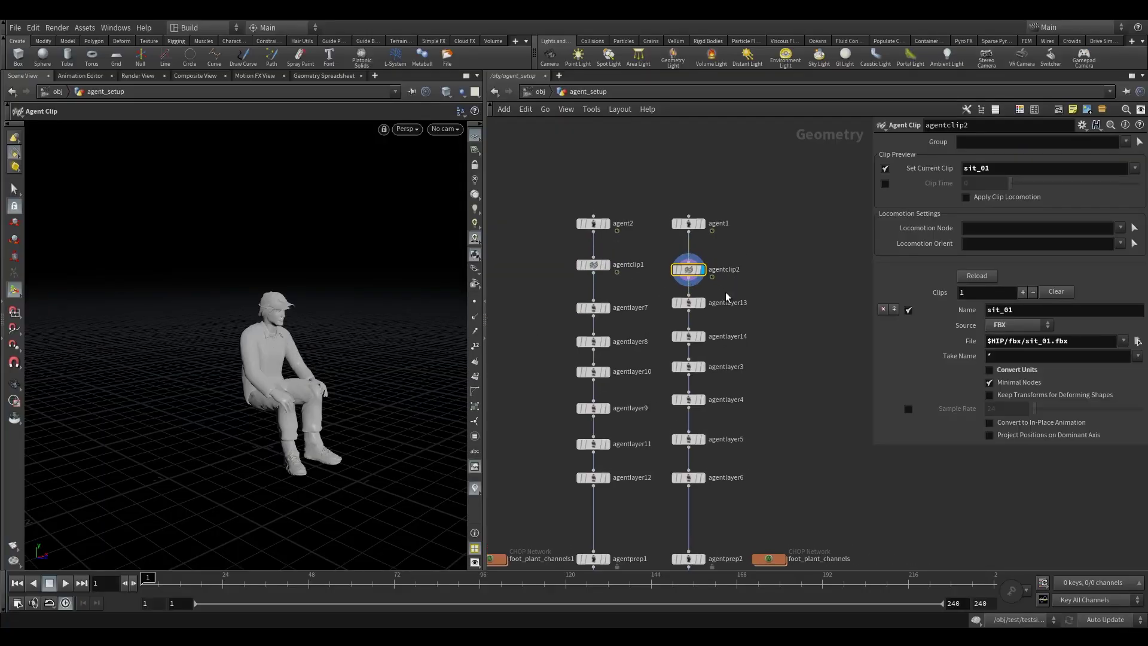
drag(688, 271, 688, 266)
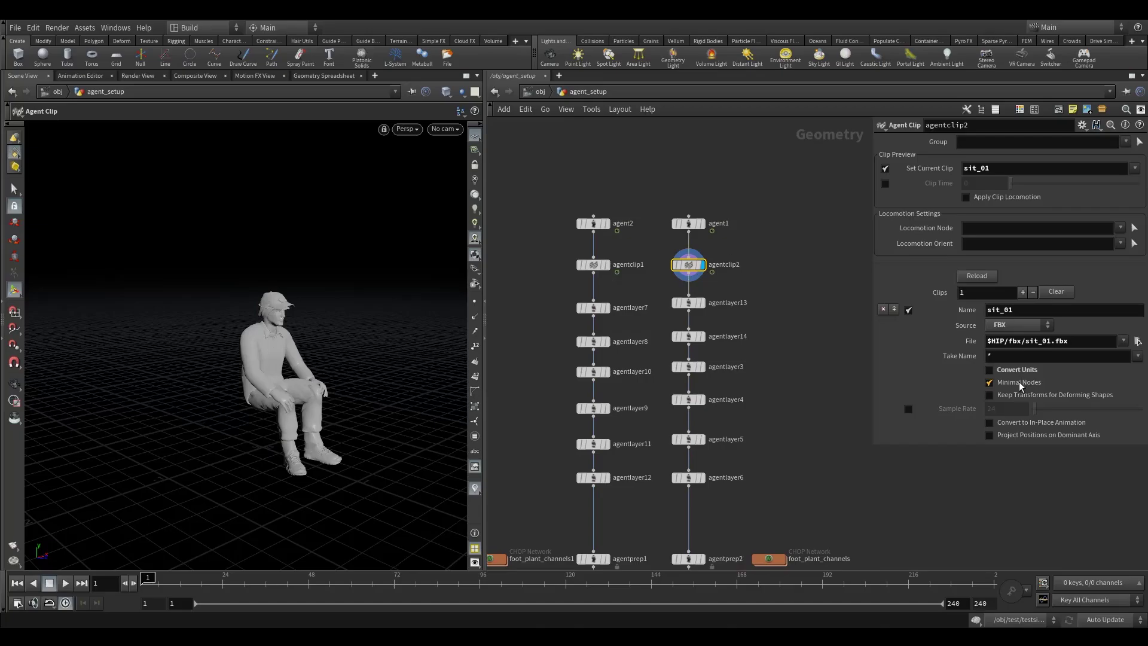
Step: Enable Convert to In-Place Animation on the Agent Clip nodes of both chains
click(1033, 423)
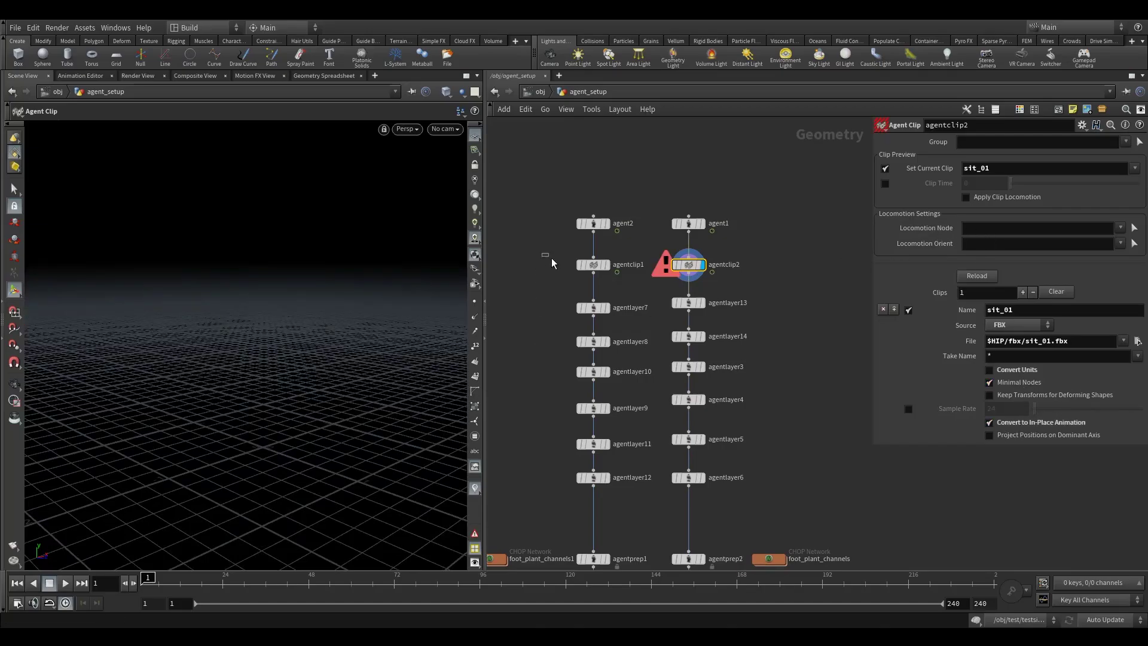
click(591, 265)
drag(538, 237, 735, 287)
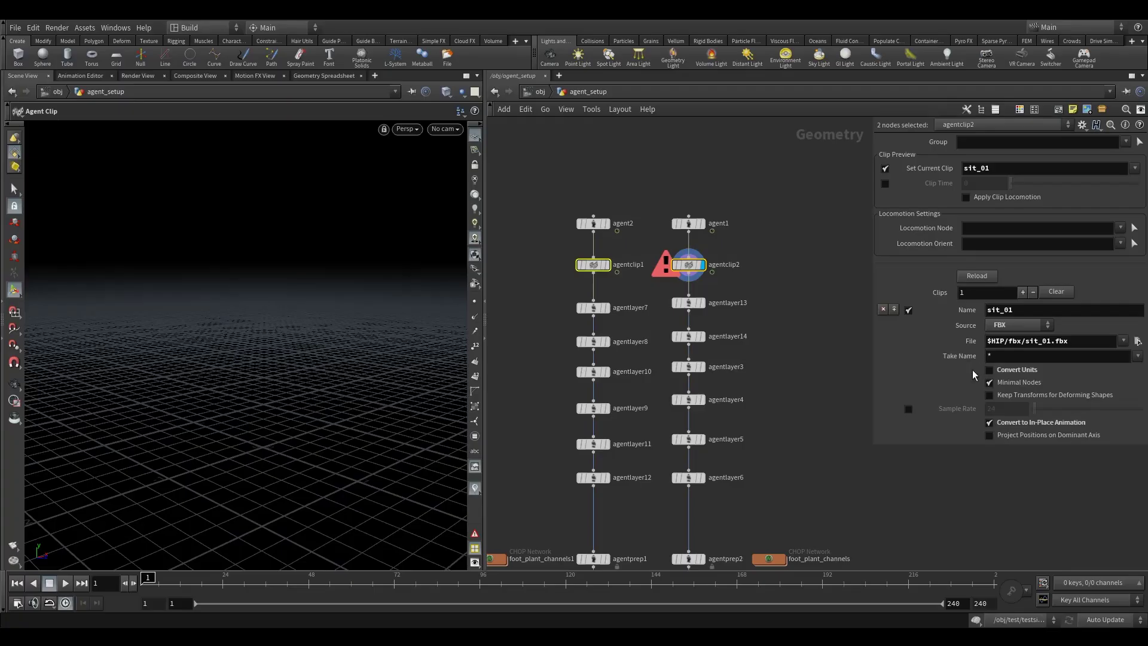
click(988, 423)
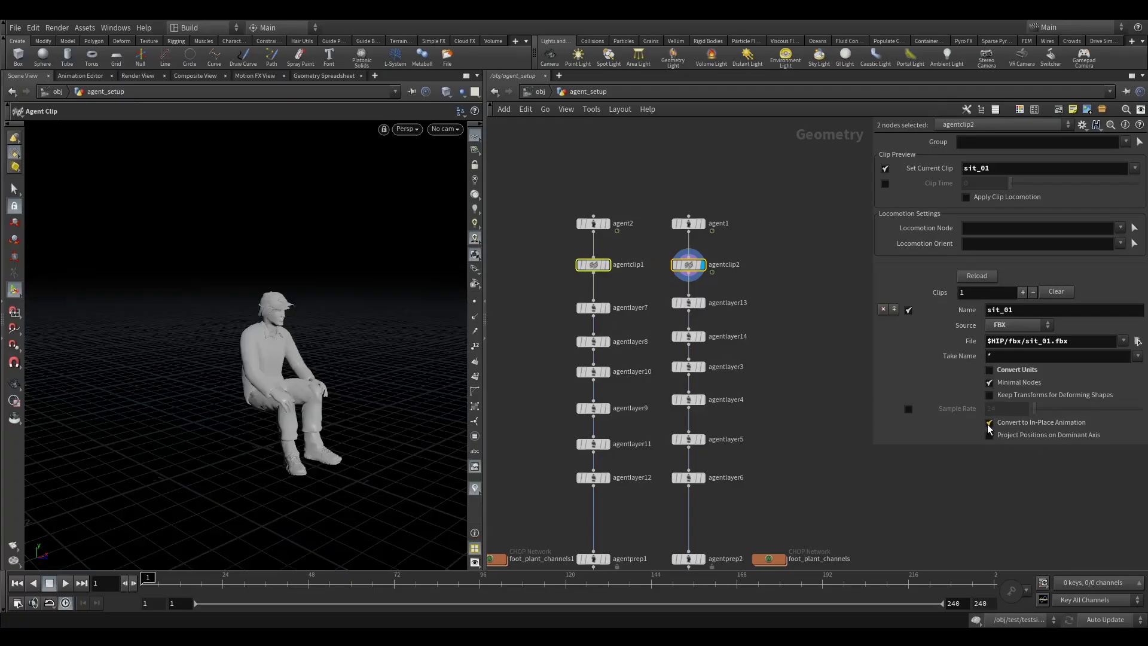
click(989, 423)
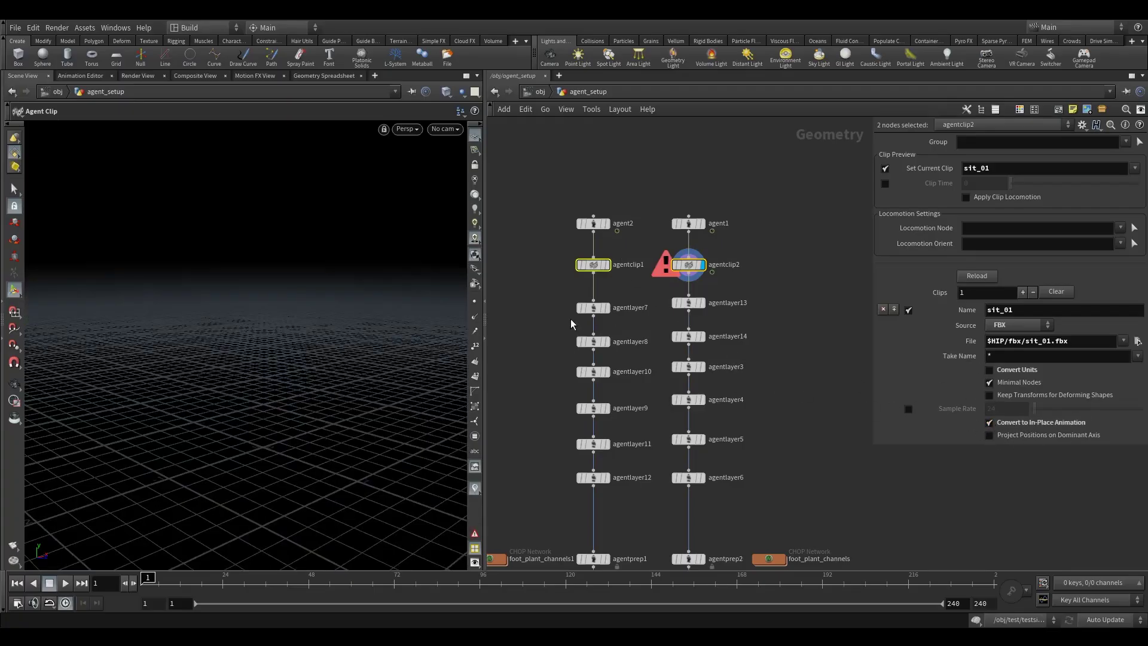
Step: Set the Locomotion Node of both Agent Clip nodes to mixamorig_Hips
click(1120, 229)
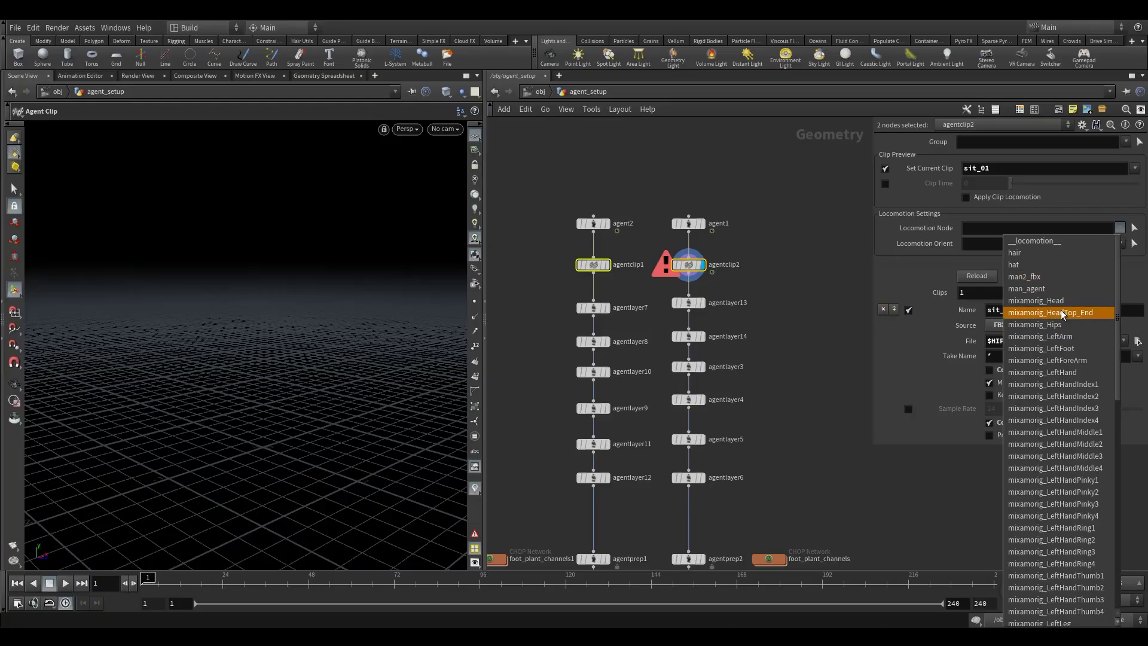
click(1077, 330)
click(997, 245)
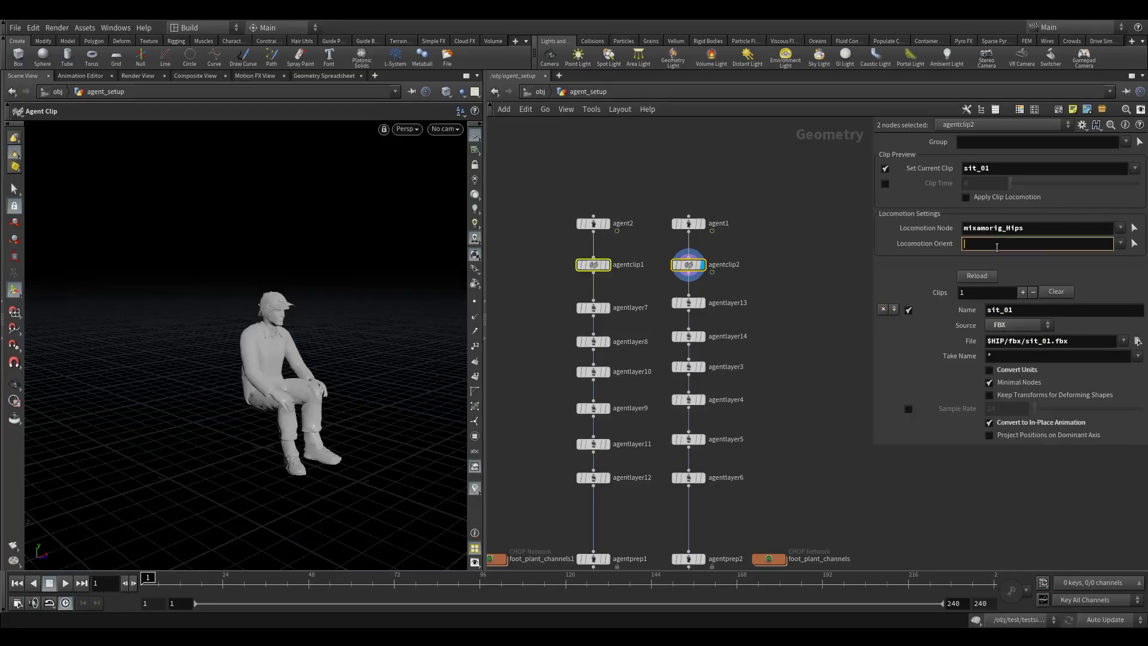
Step: Enable Apply Clip Locomotion on the man's Agent Clip node, agentclip2
click(821, 251)
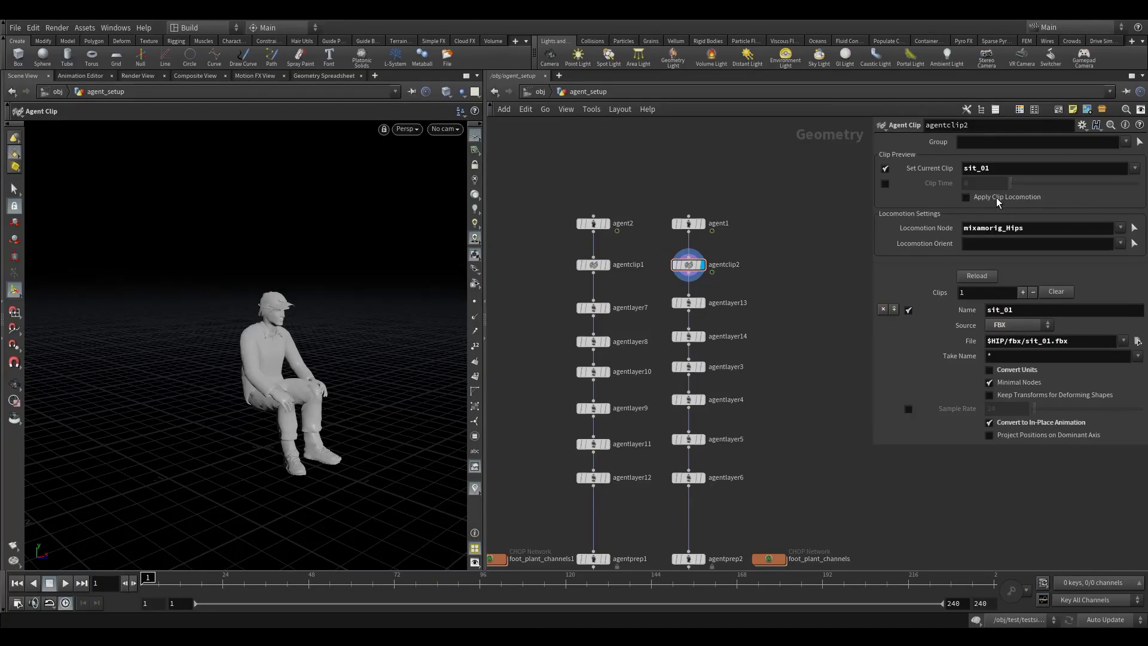
click(966, 198)
middle_drag(750, 293, 752, 258)
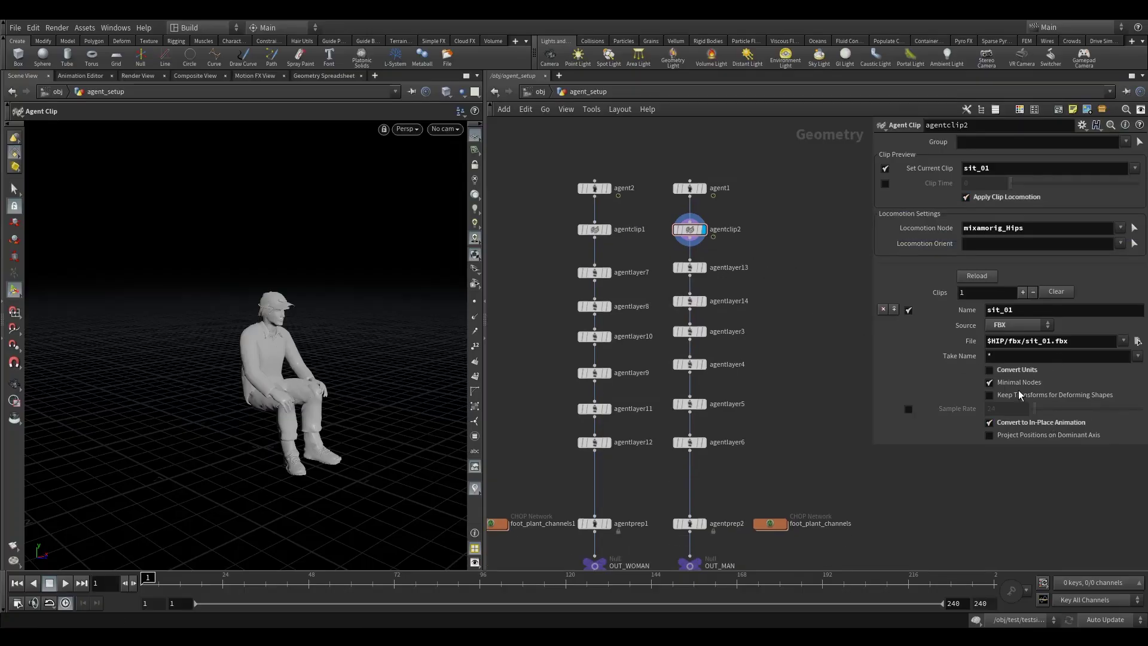
Step: Display the woman's Agent Clip and several of her Agent Layer nodes to check the sitting pose, finishing on the man's agentclip2
click(612, 211)
click(604, 233)
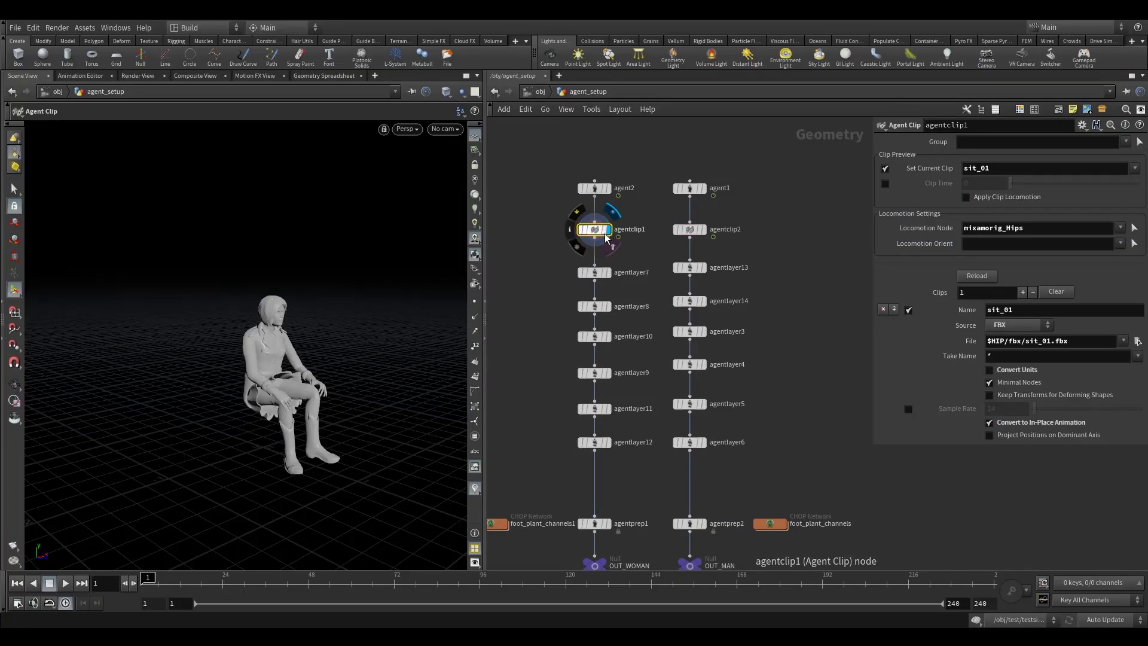
click(607, 443)
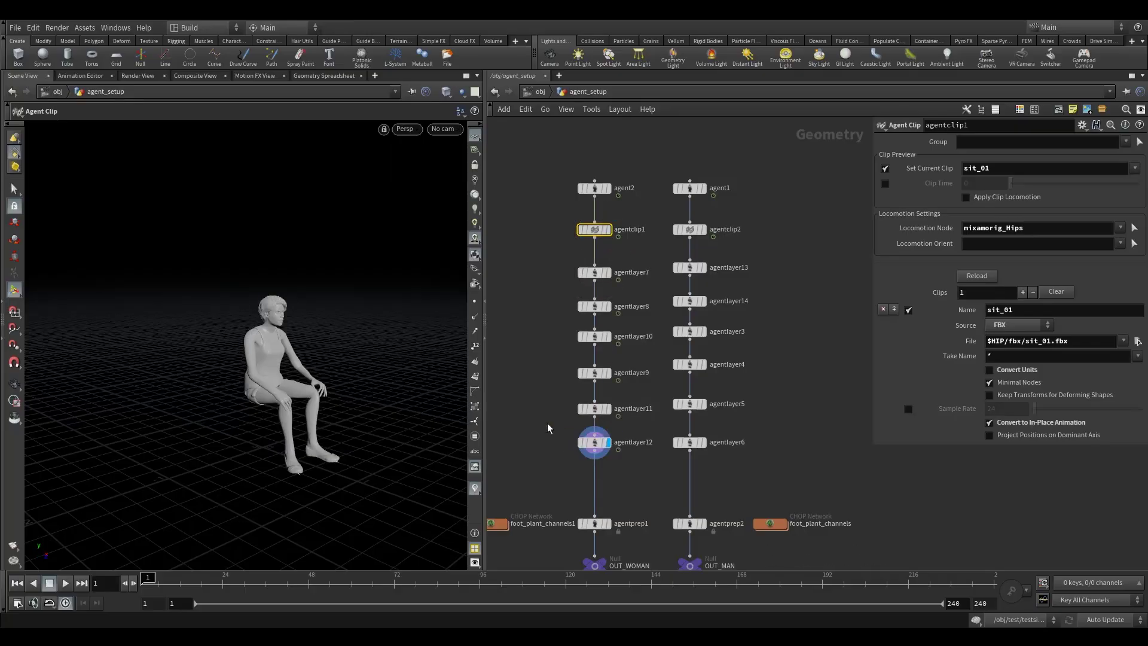
click(598, 443)
click(614, 391)
mouse_move(598, 374)
click(615, 355)
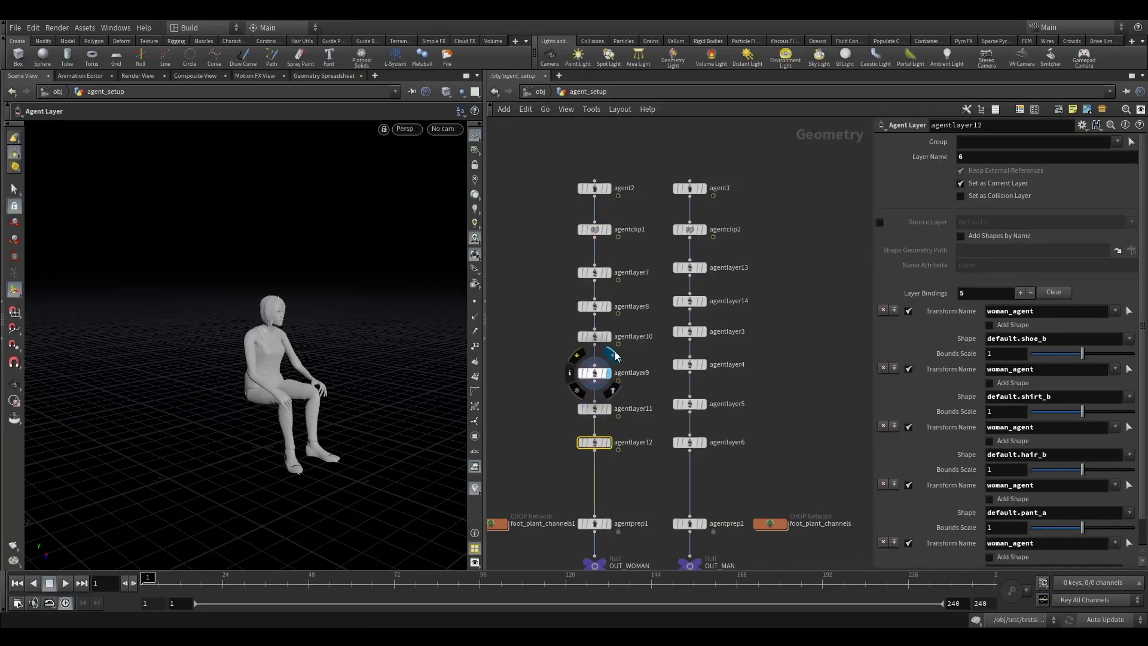
mouse_move(598, 339)
click(612, 318)
click(613, 289)
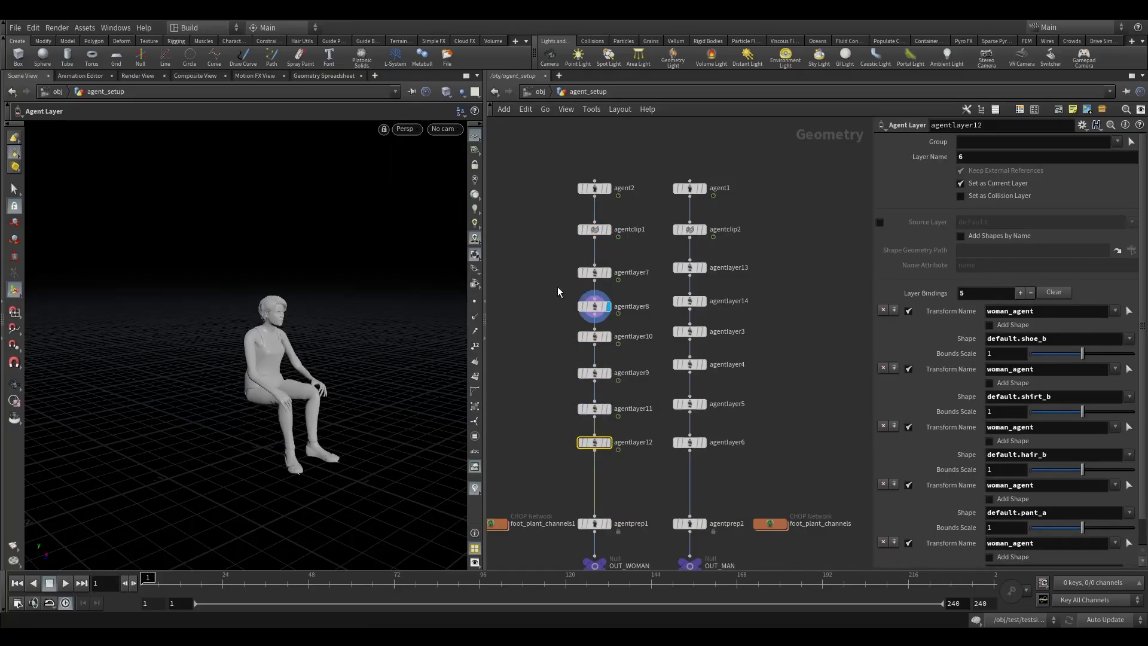
click(704, 214)
click(685, 234)
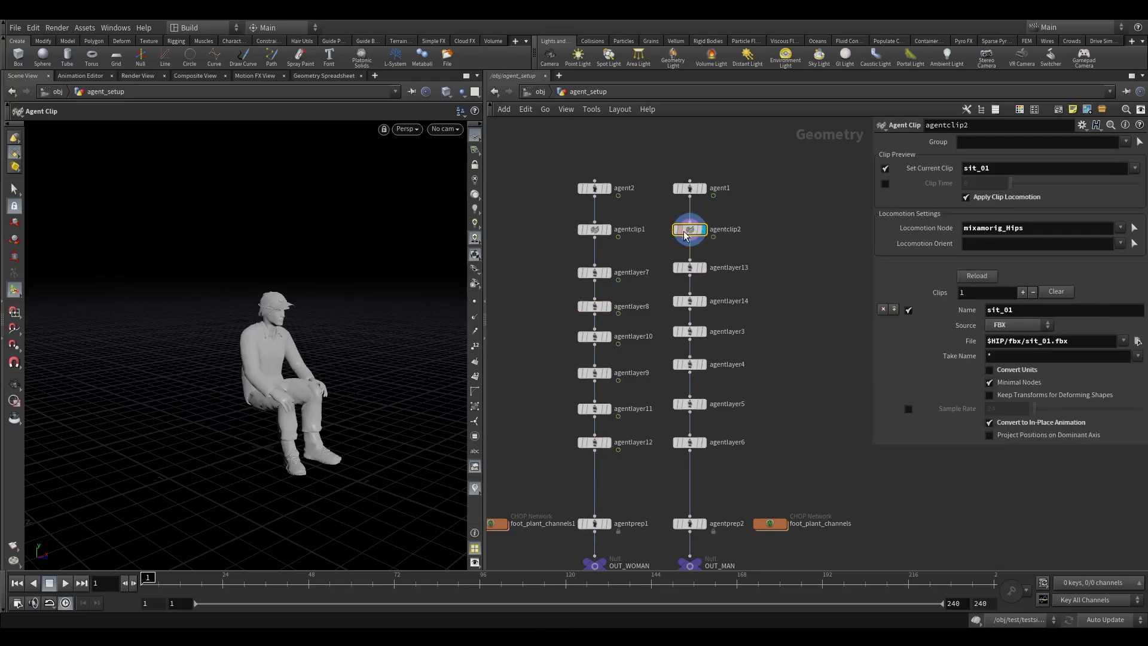
Step: Delete both Agent Prep nodes and both foot_plant_channels networks above OUT_WOMAN and OUT_MAN
middle_drag(775, 241, 801, 210)
middle_drag(803, 271, 803, 175)
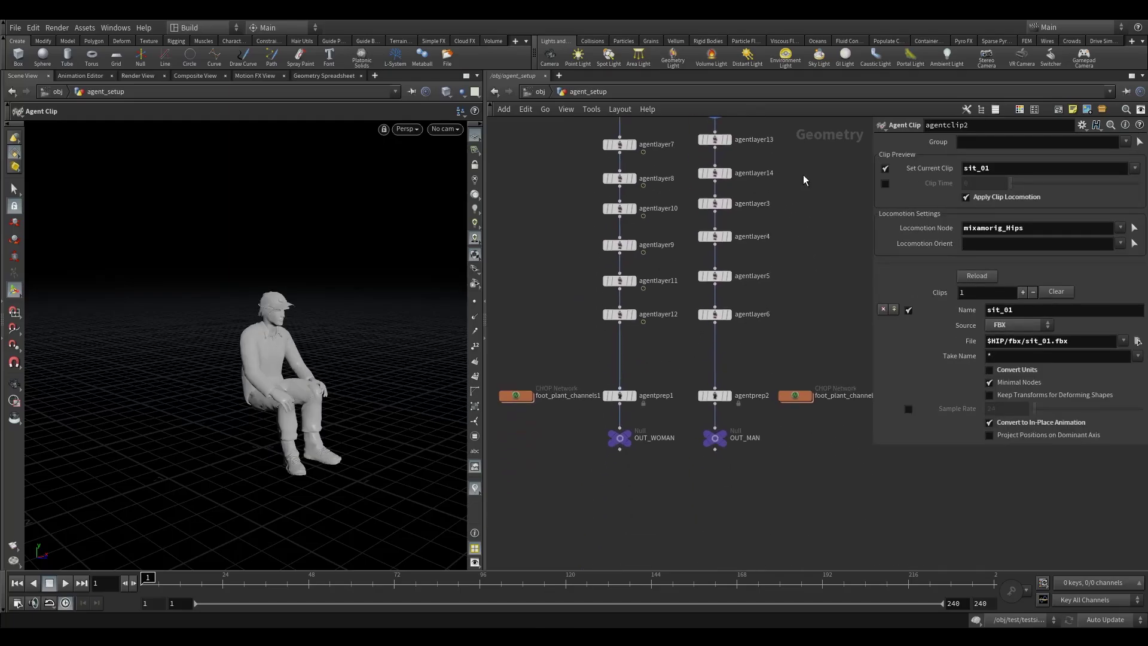
scroll(651, 368, down, 3)
drag(543, 372, 779, 395)
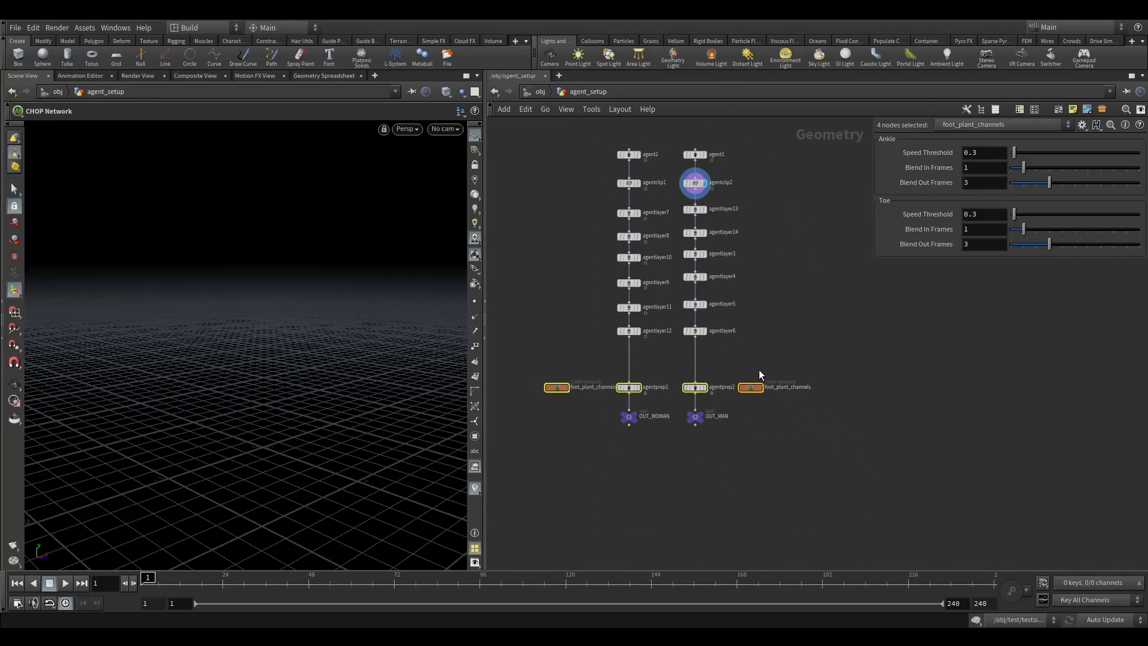
key(Delete)
key(h)
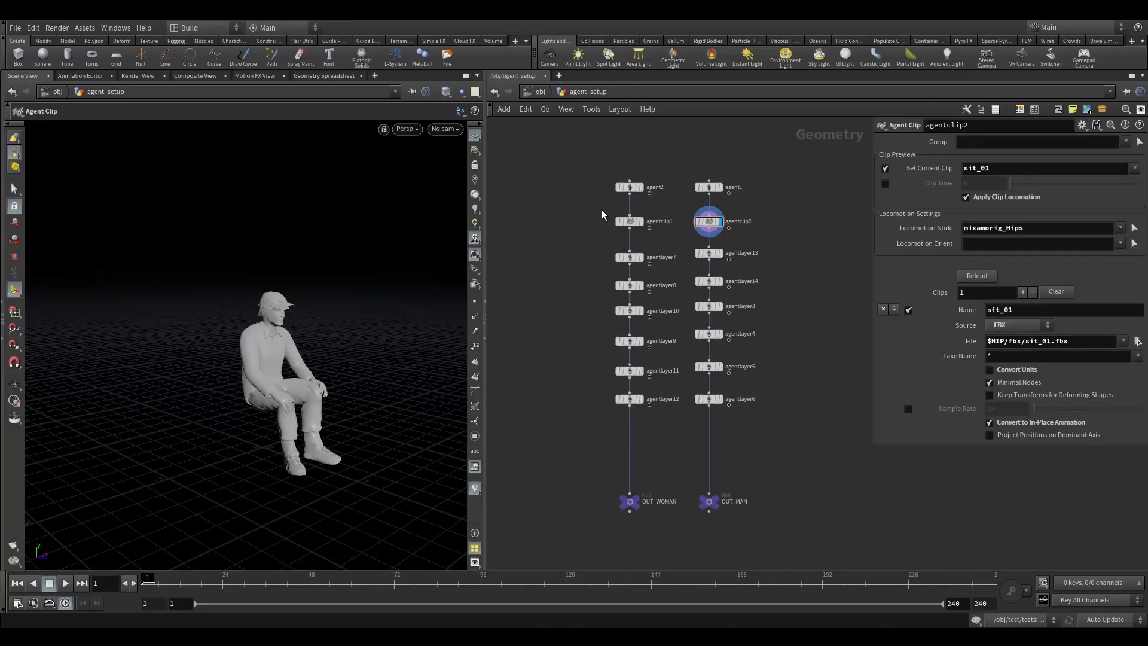
Step: Change the woman's Clip Name on agent2 to woman_tpose and display that node
click(630, 222)
click(630, 187)
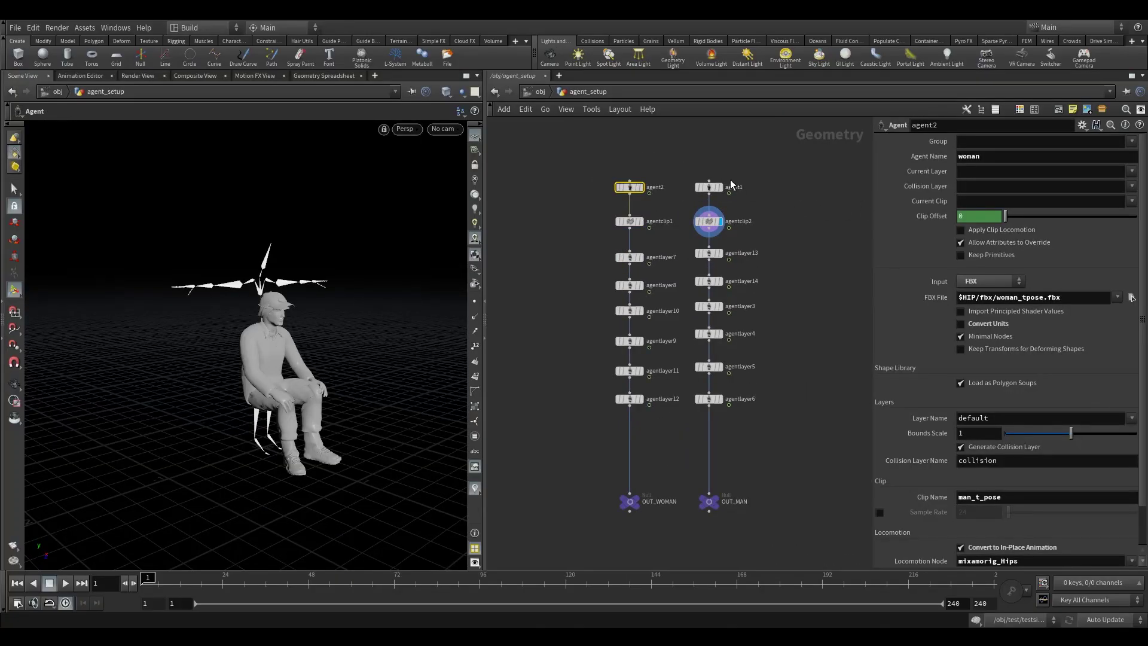
scroll(1035, 394, down, 3)
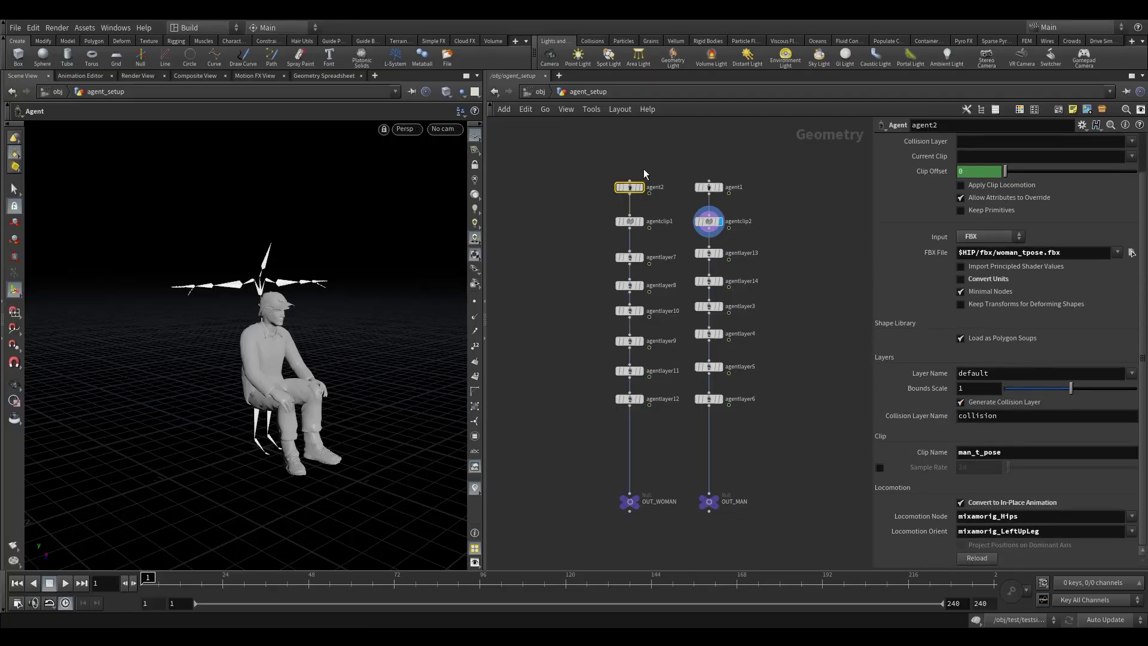
drag(1019, 450, 848, 441)
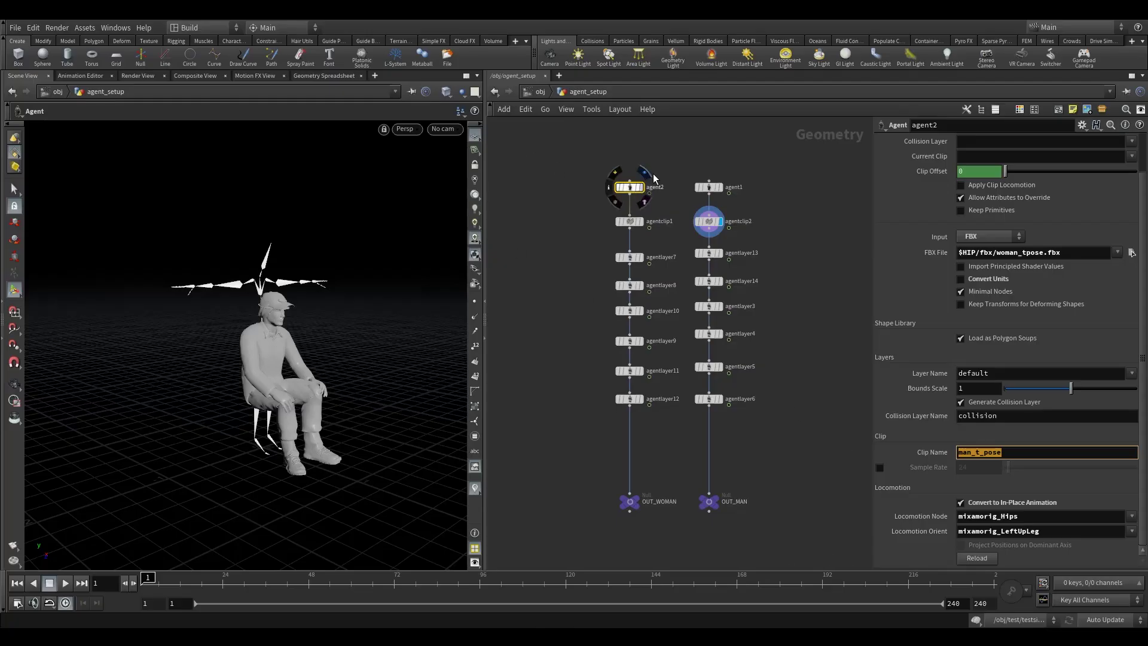
click(650, 176)
drag(663, 157, 612, 204)
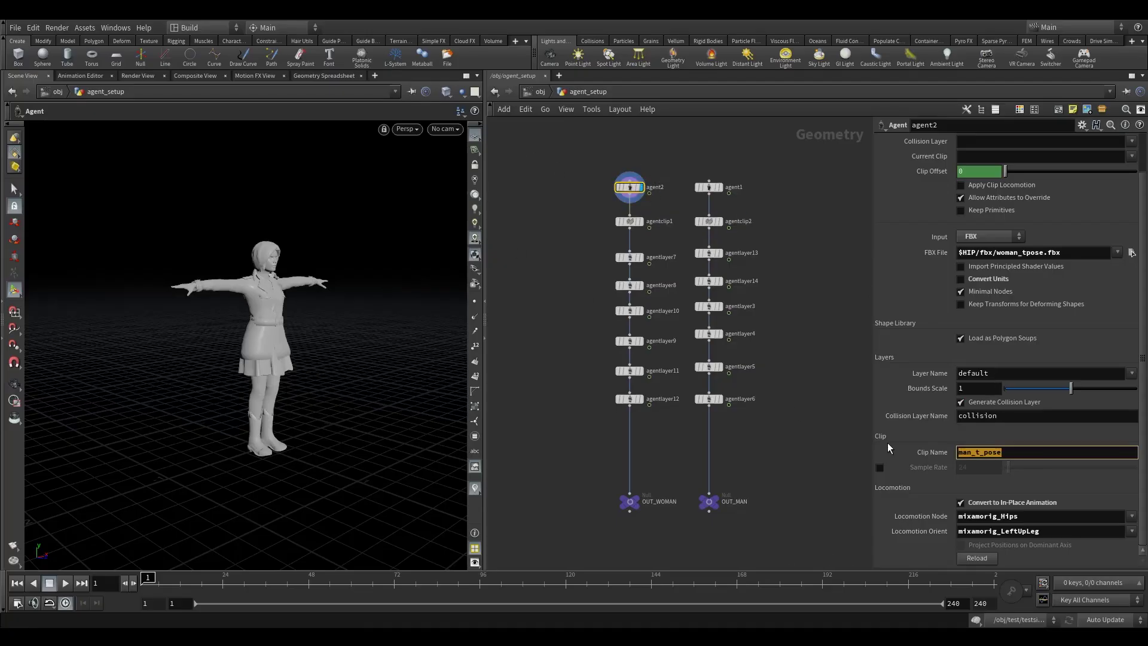
text(woman_tpose)
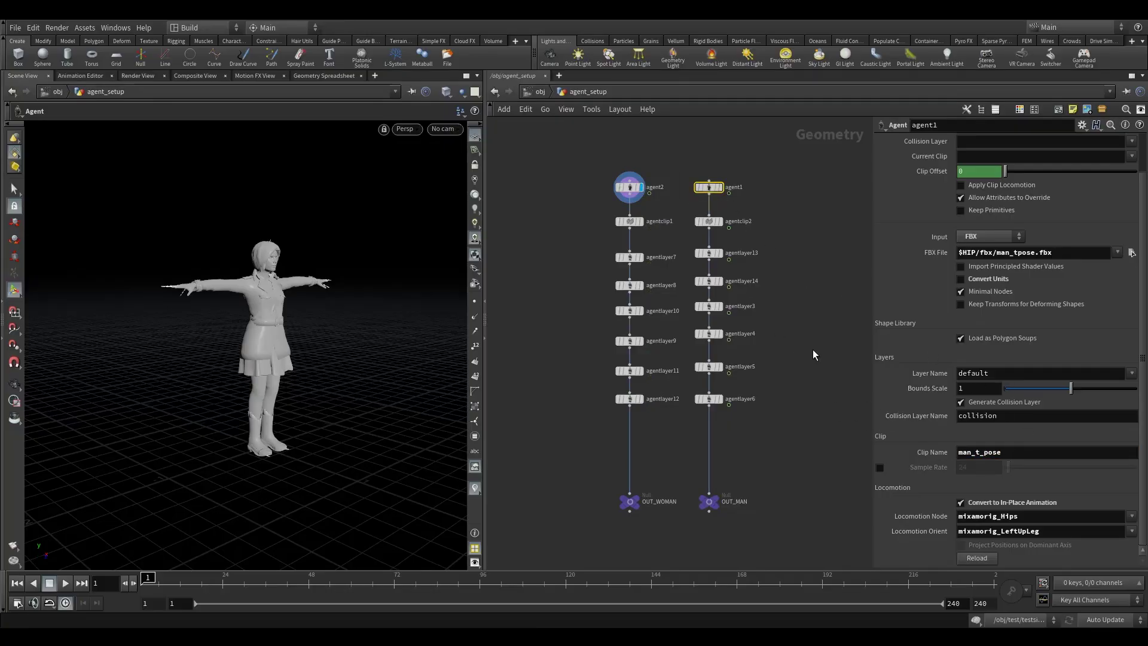
Step: Display agent1 and edit its Clip Name to remove the underscore between "t" and "pose"
click(715, 187)
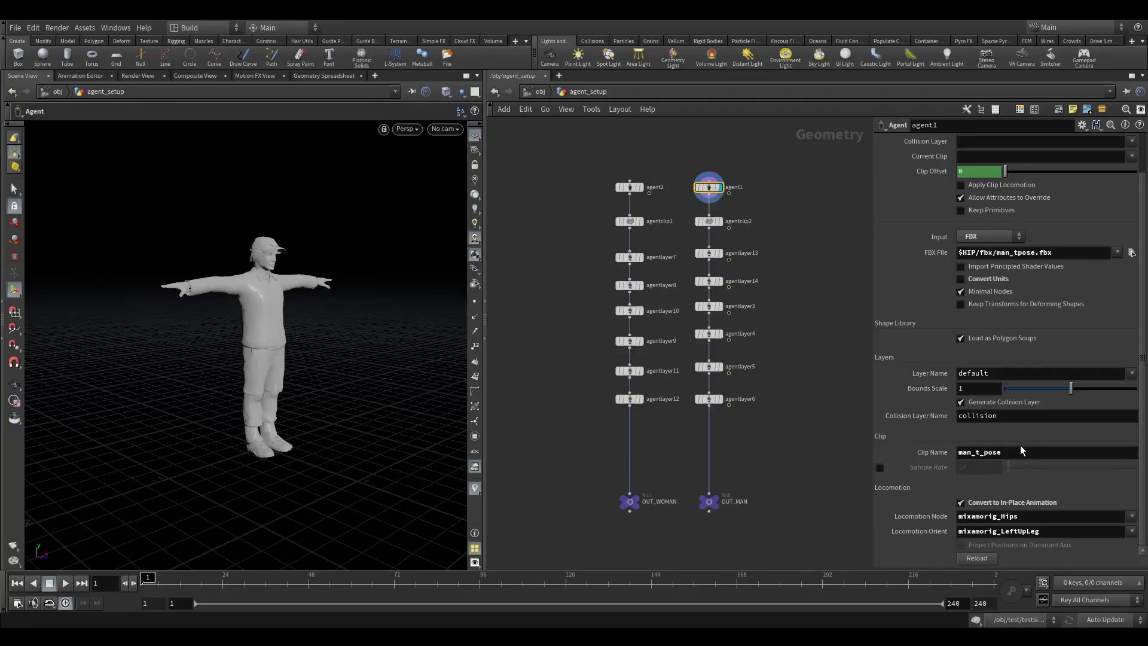
click(1011, 453)
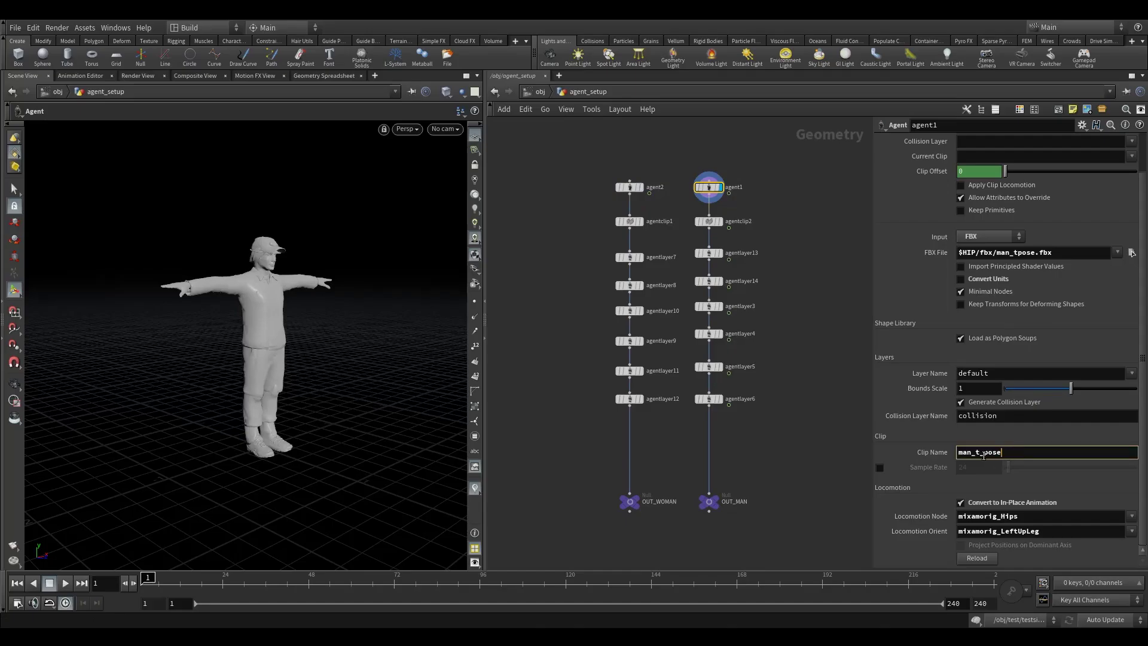
key(BackSpace)
click(851, 357)
Step: Display agent2 and inspect the woman's T-pose from the front
drag(589, 155, 638, 209)
click(643, 175)
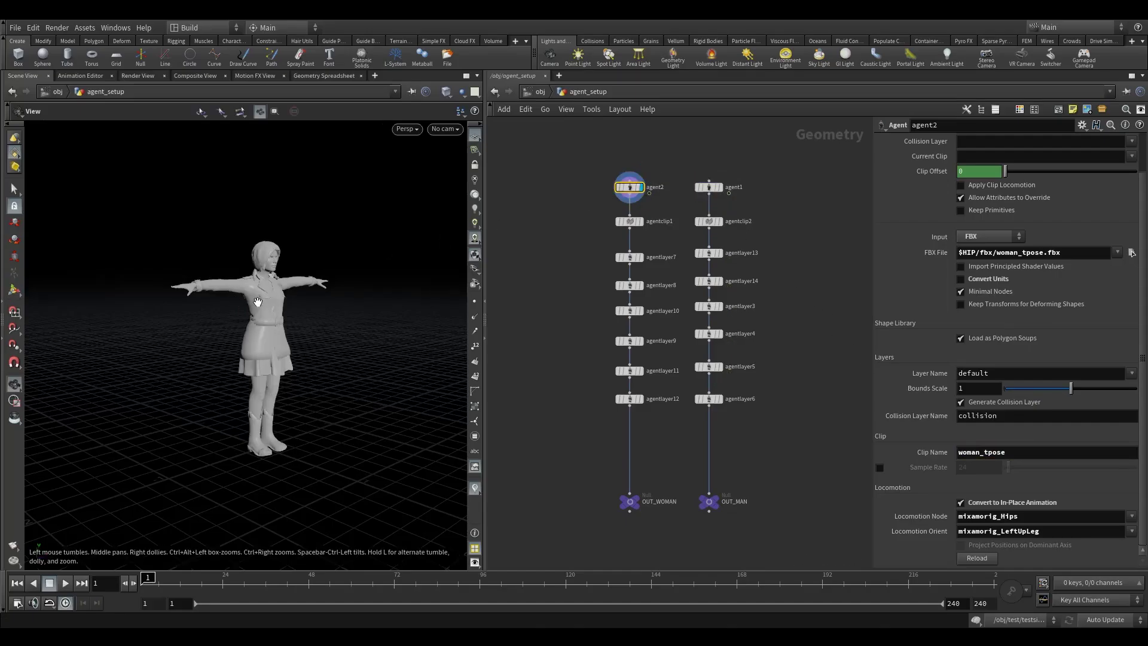
alt+drag(256, 302, 263, 280)
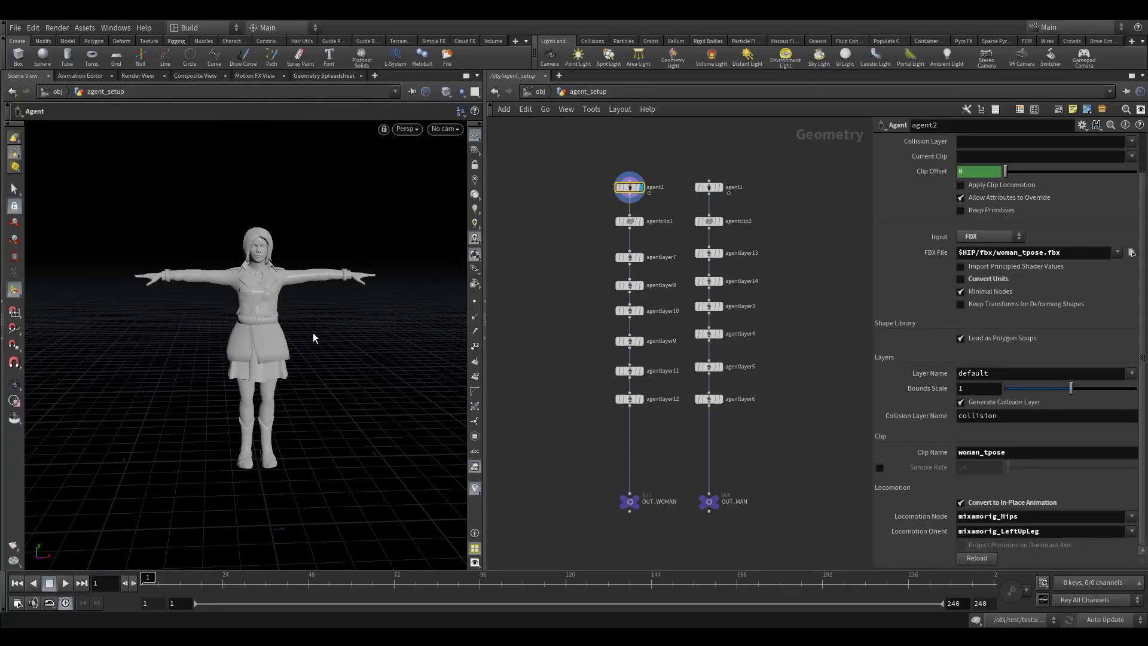
alt+drag(292, 336, 267, 352)
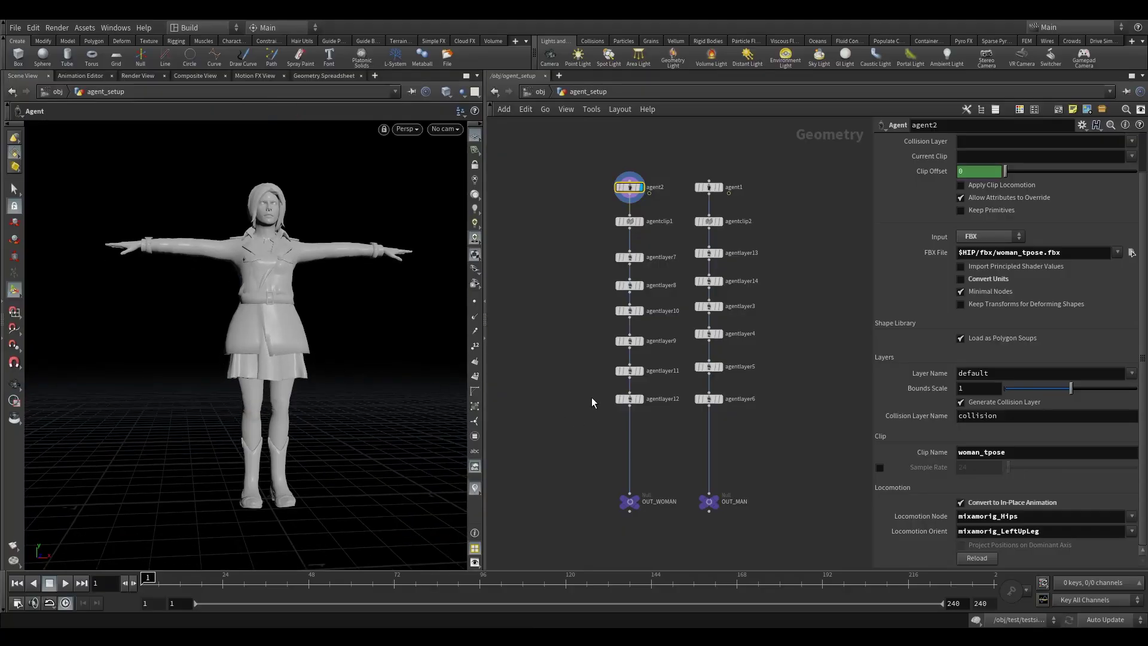
Step: Display agentlayer12 and switch the current clip on agentclip1 to the woman's T-pose clip
drag(658, 387, 601, 415)
click(643, 397)
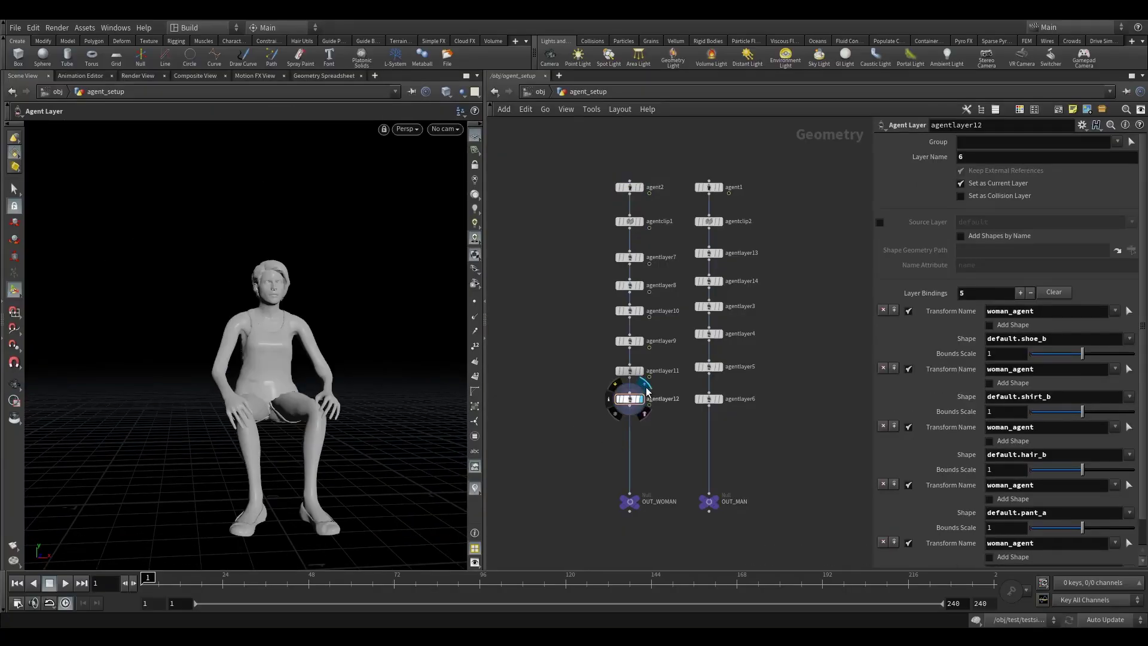
drag(598, 214, 656, 238)
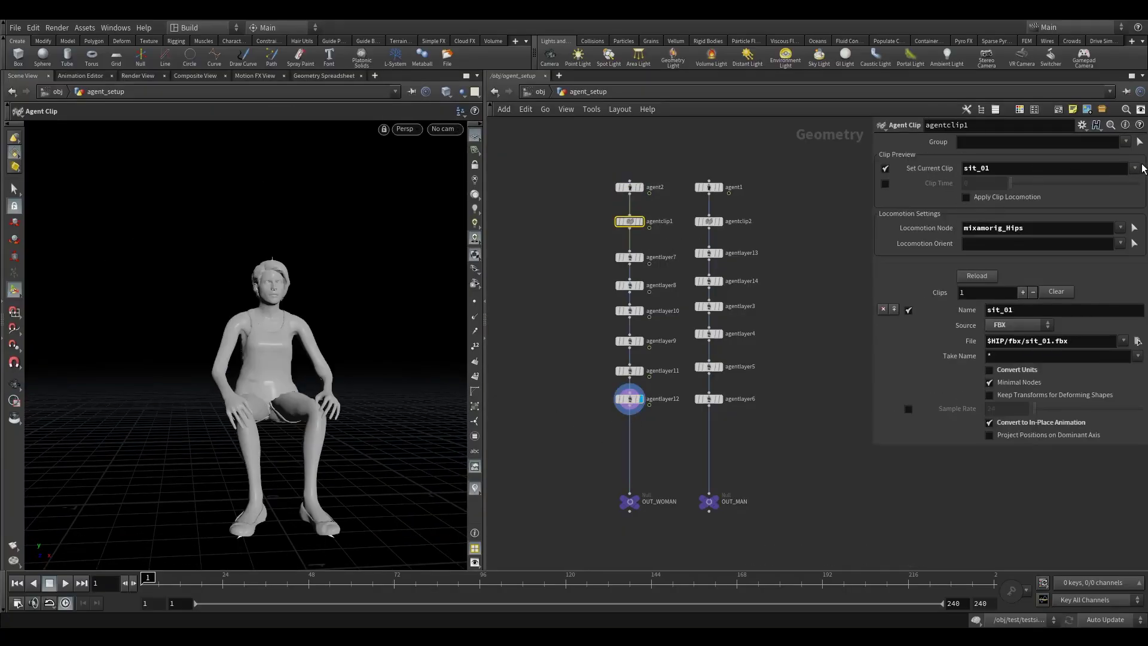
click(1137, 167)
click(1114, 196)
drag(588, 388, 640, 434)
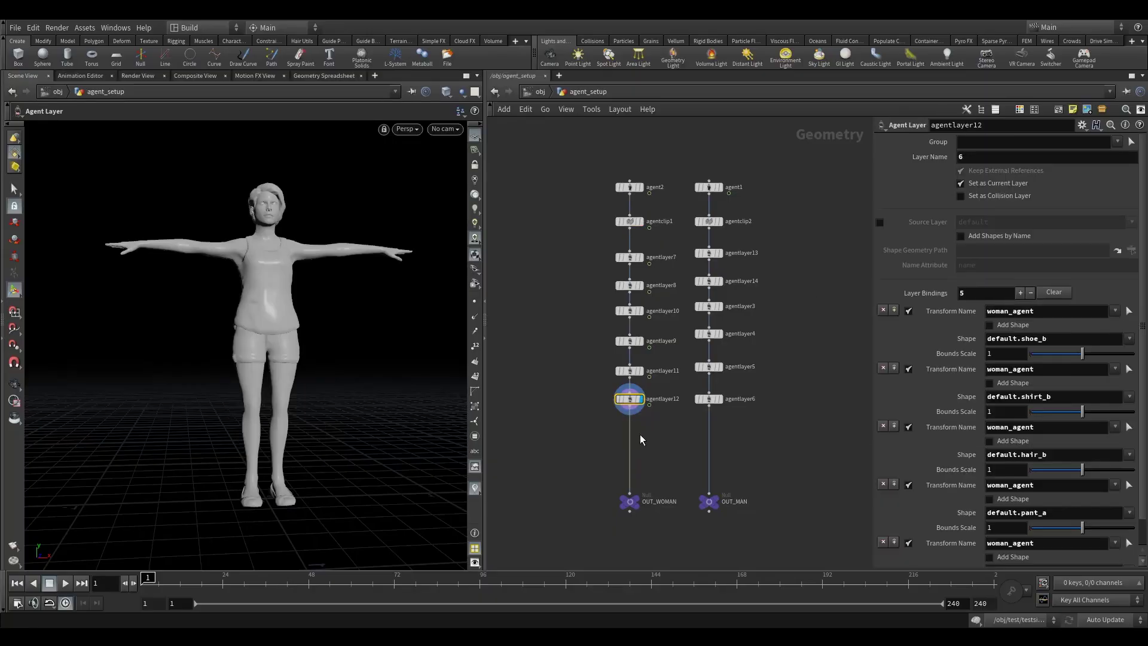
Step: Insert an Agent Collision Layer node between agentlayer12 and OUT_WOMAN and display it
middle_drag(612, 427, 595, 407)
scroll(595, 405, up, 2)
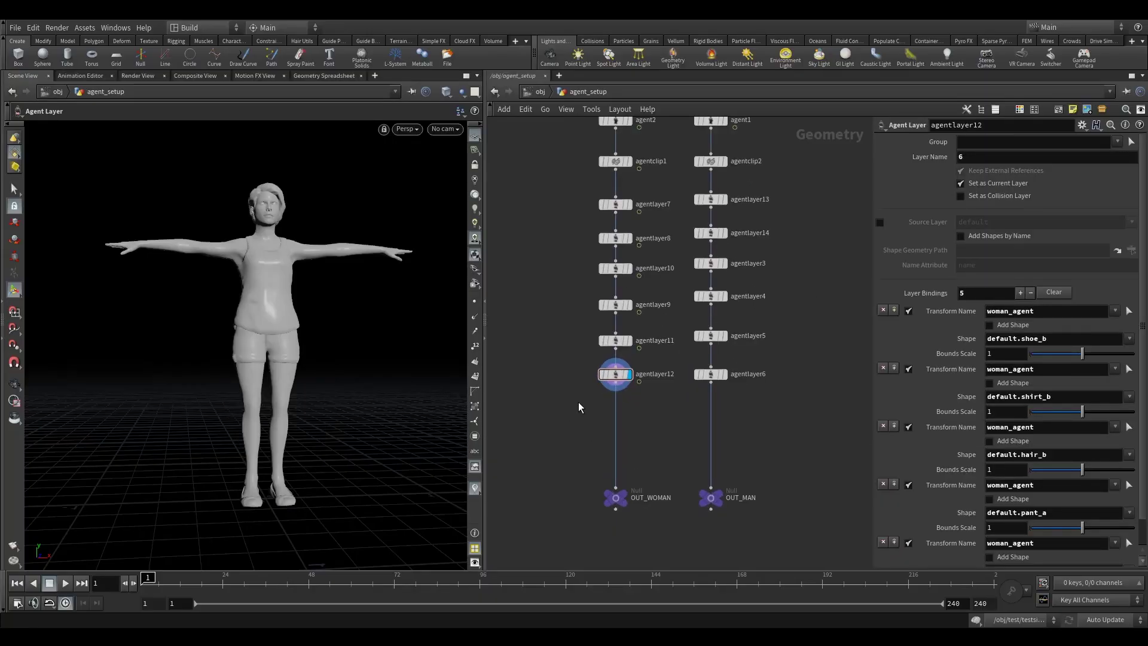
key(Tab)
text(agen)
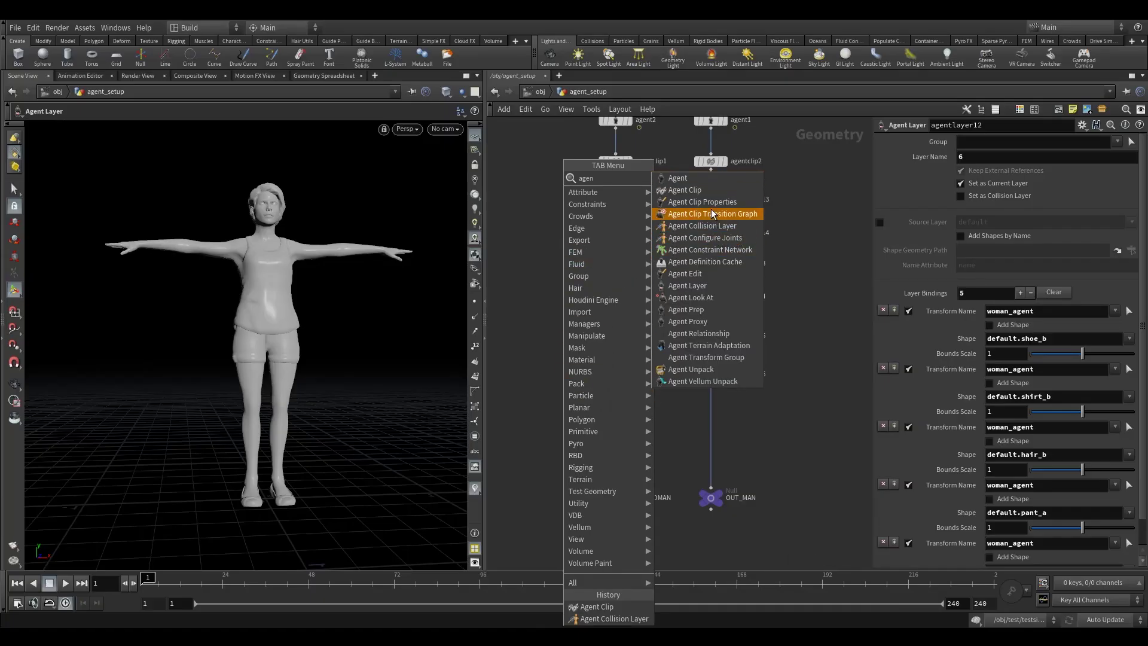
click(702, 225)
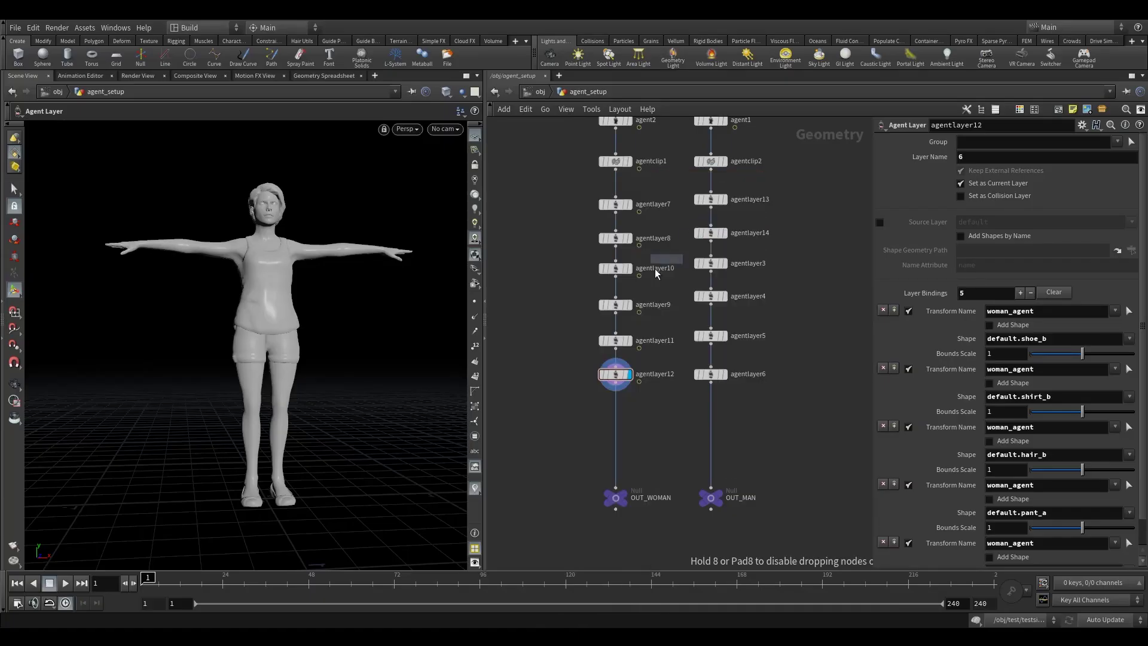
click(600, 418)
drag(601, 418, 617, 412)
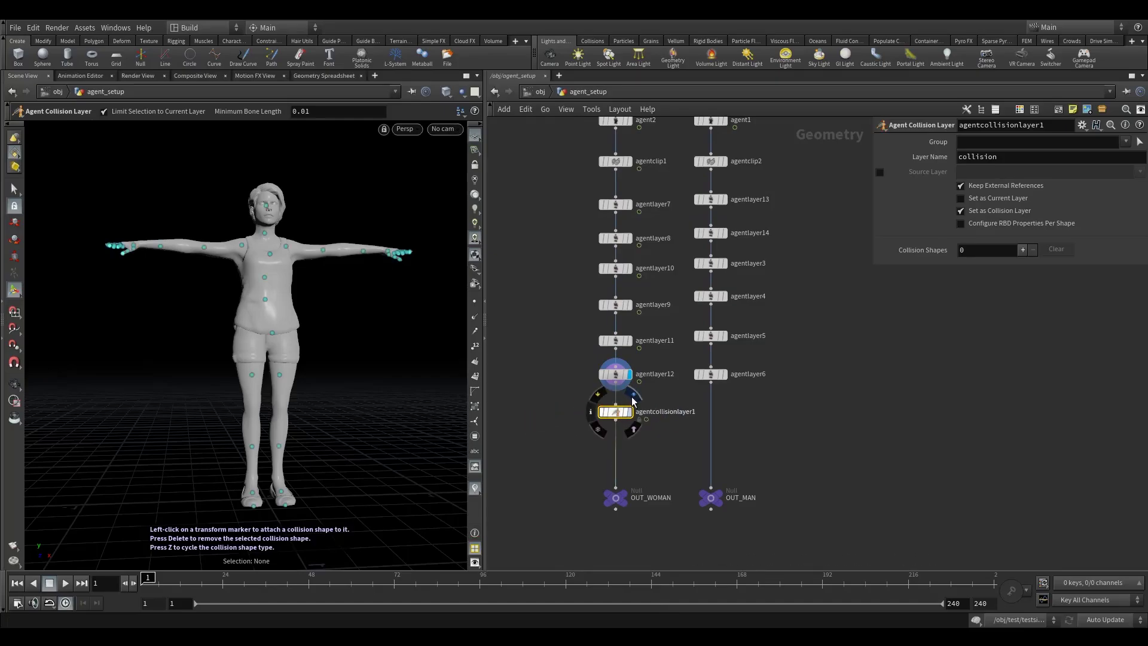
click(630, 412)
Step: Activate the Agent Collision Layer's viewport handles and examine the transform markers on the woman's body
alt+drag(295, 313, 282, 305)
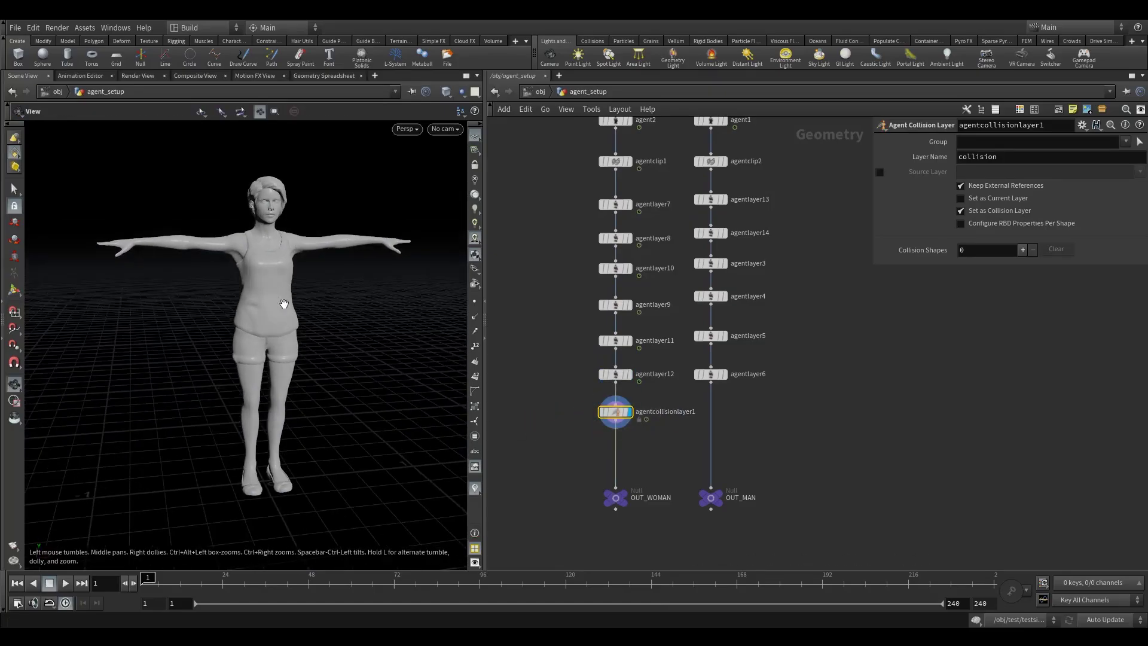
scroll(281, 305, up, 3)
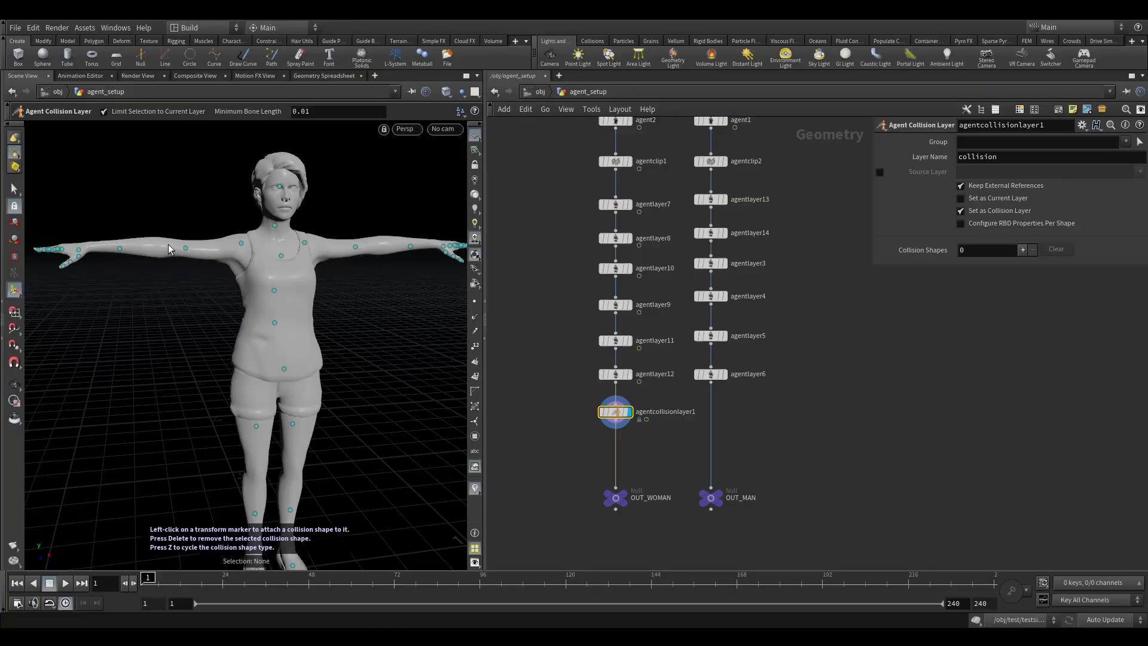
click(15, 189)
click(18, 289)
mouse_move(258, 298)
alt+mouse_down()
mouse_move(275, 300)
mouse_move(263, 303)
alt+mouse_up()
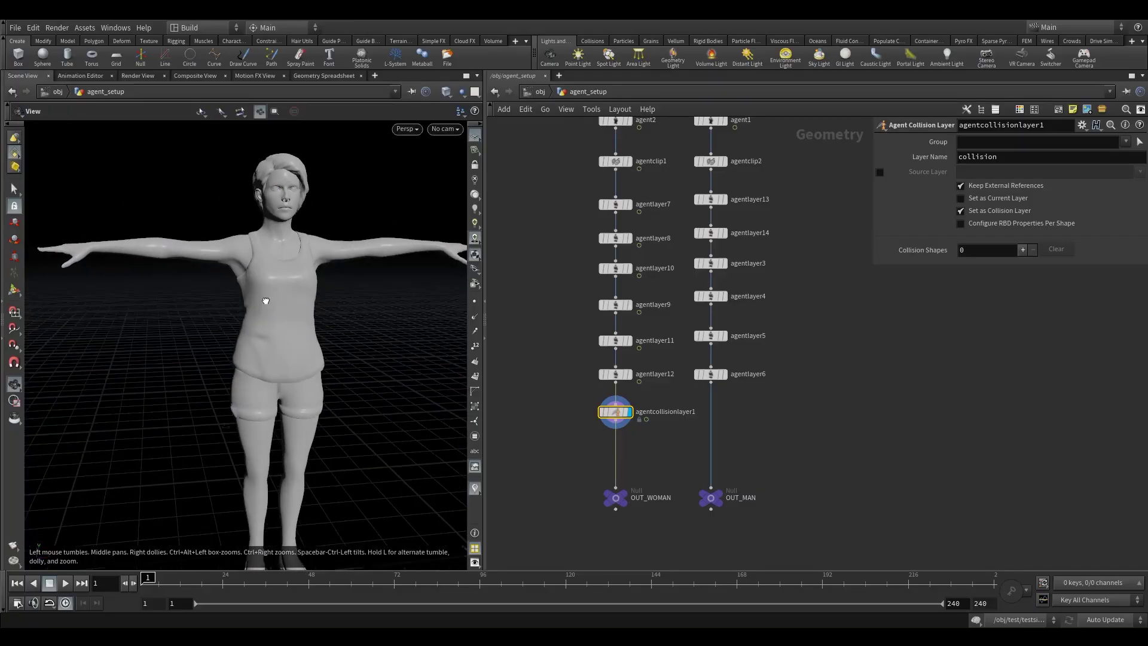
scroll(307, 270, down, 2)
alt+drag(307, 271, 217, 266)
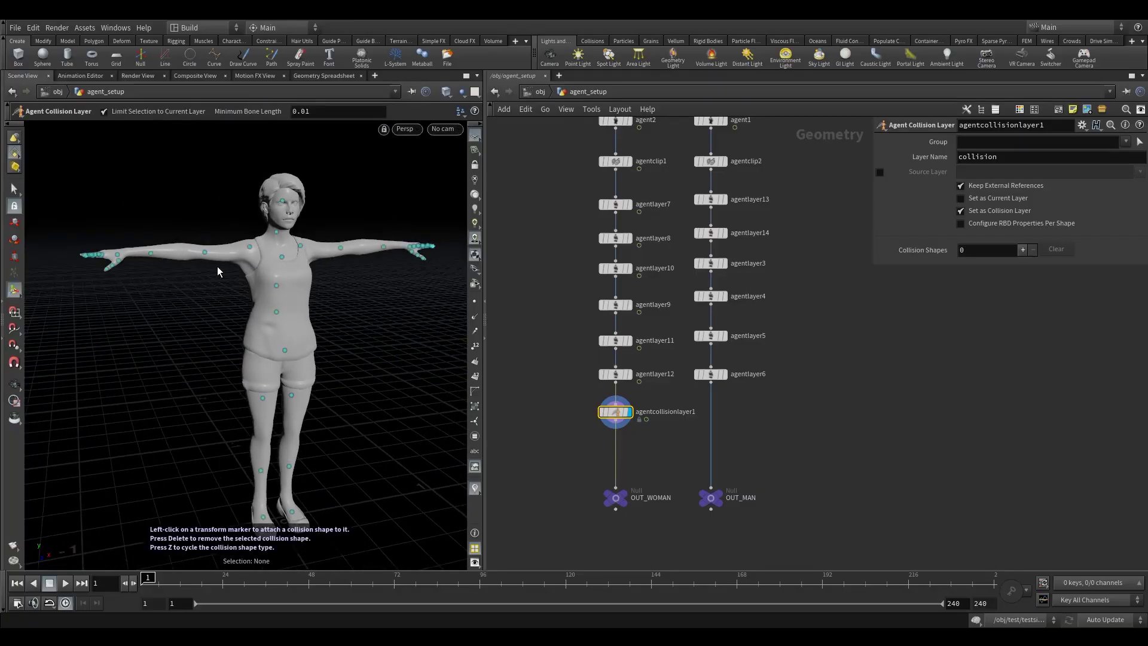
Step: Show the woman's skeleton in wireframe with the collision layer handles active and inspect the bone markers around her arm and hand
key(s)
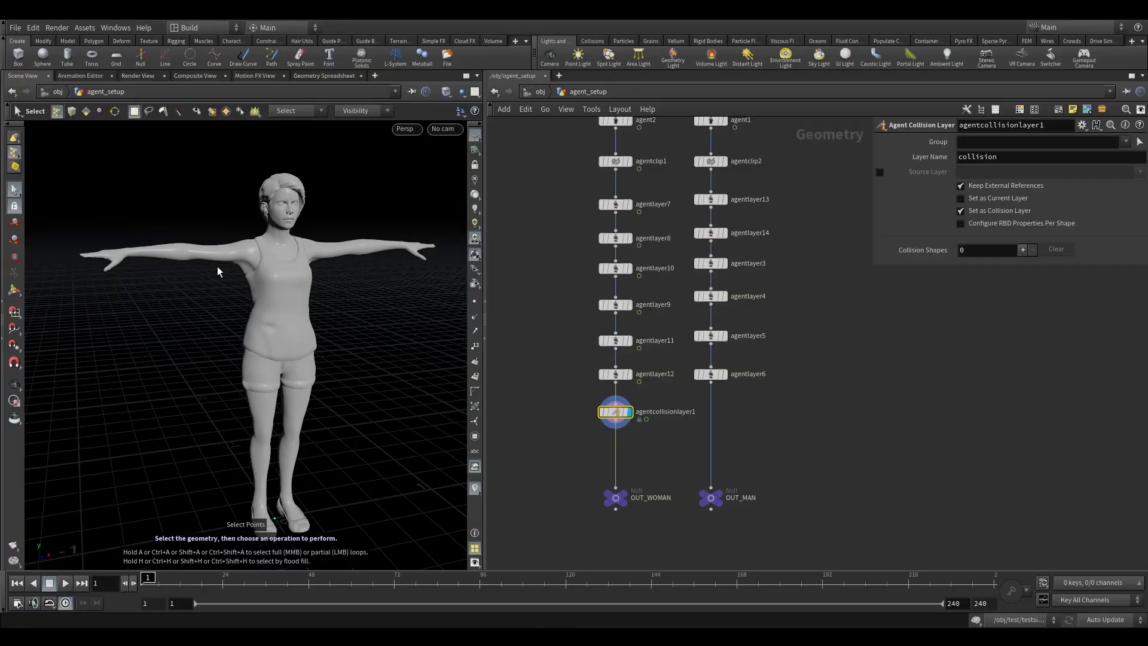
key(Return)
key(shift+w)
alt+drag(221, 261, 147, 314)
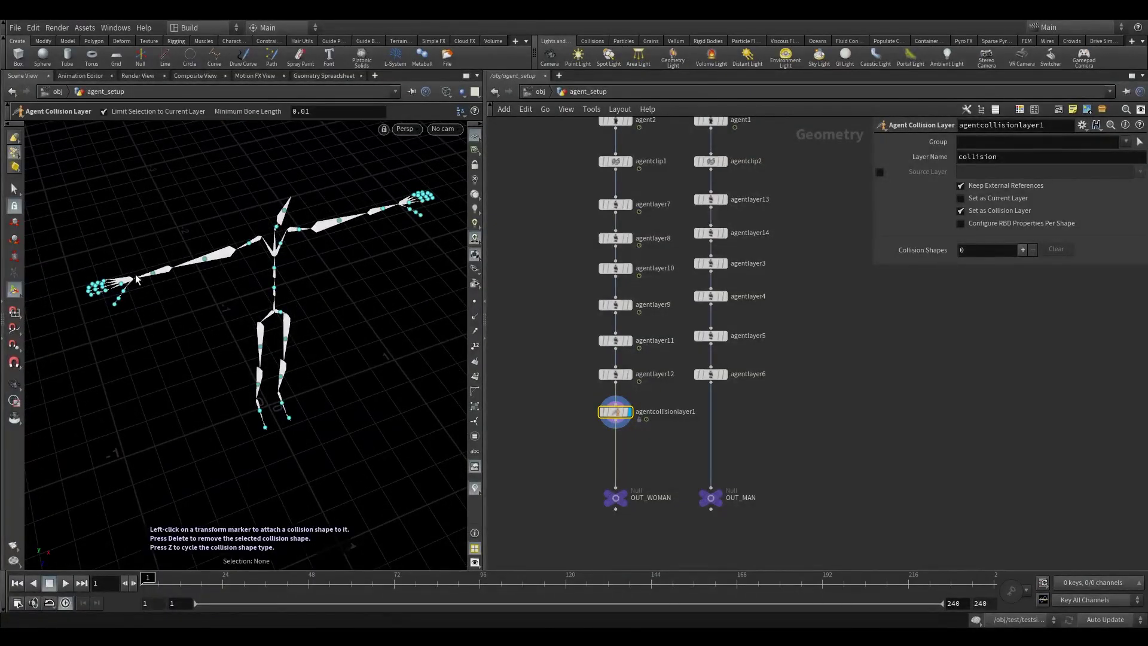
alt+drag(289, 224, 256, 213)
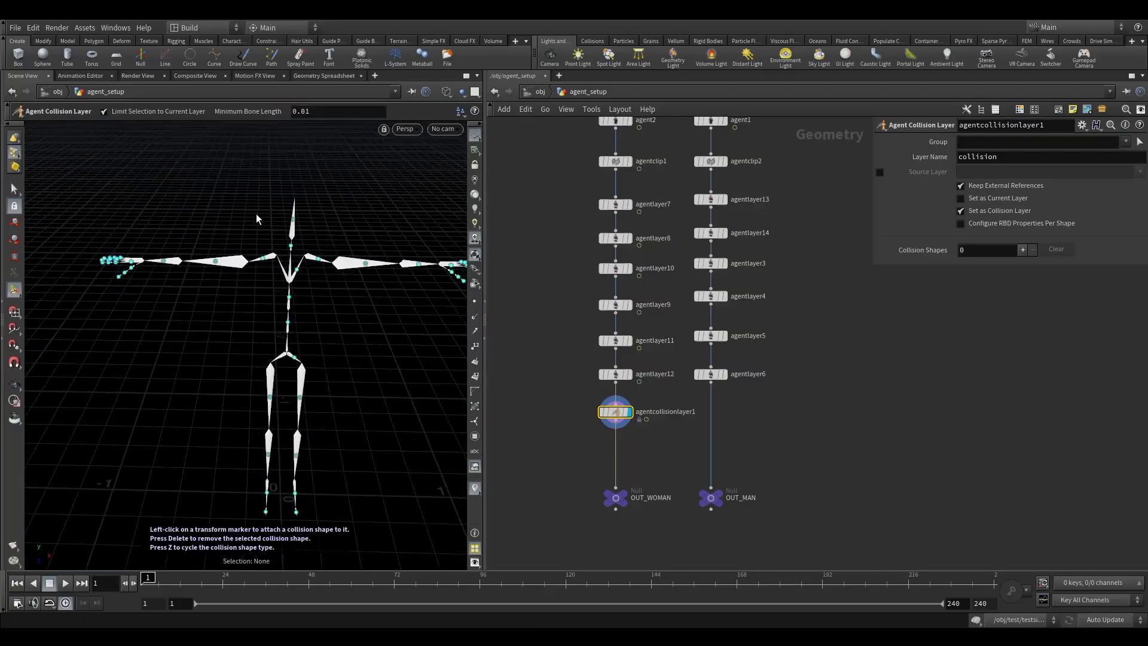
alt+drag(148, 275, 115, 269)
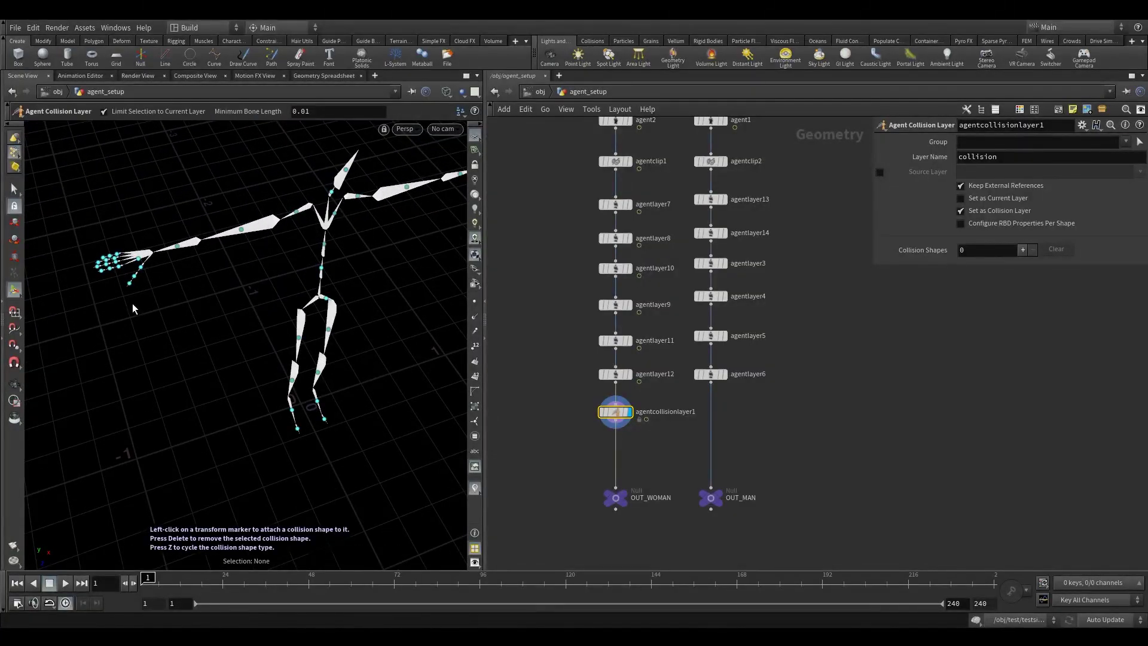
Step: Examine the transform markers across the woman's whole skeleton and return her body to shaded display
alt+drag(145, 305, 196, 282)
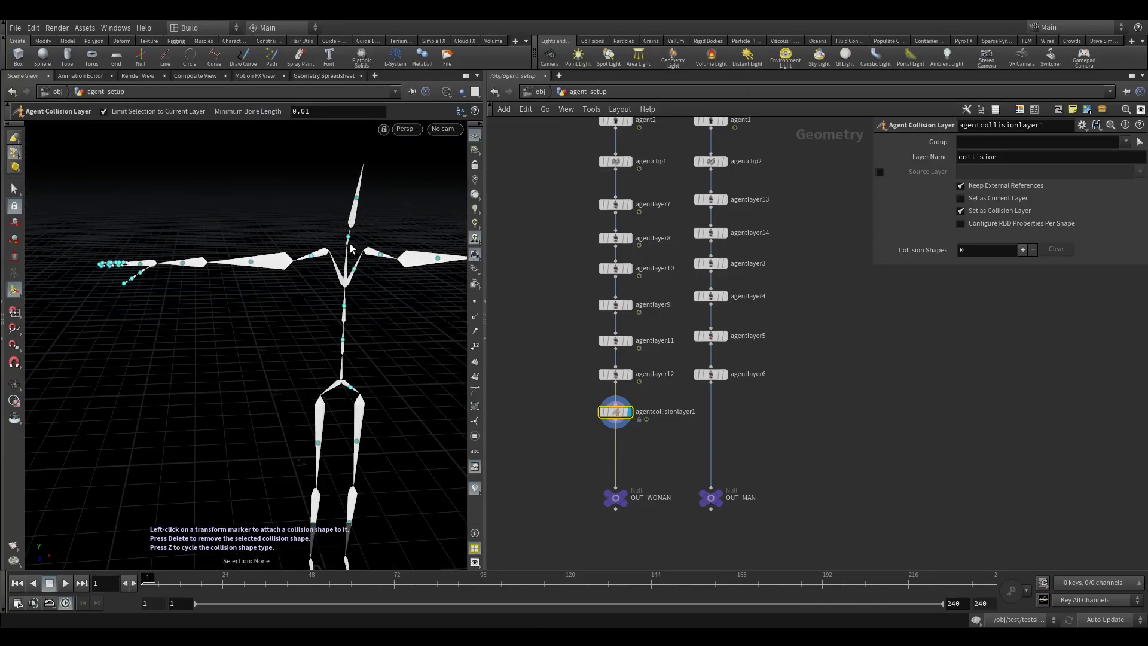
alt+drag(350, 246, 345, 233)
alt+middle_drag(345, 233, 319, 203)
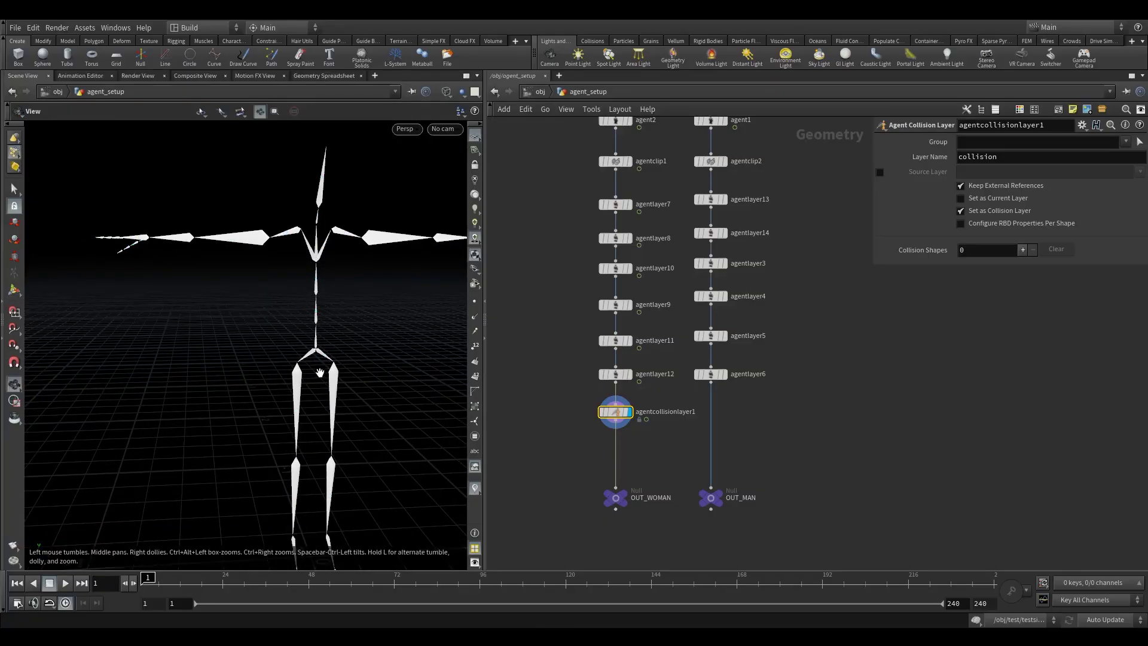
alt+middle_drag(313, 399, 295, 349)
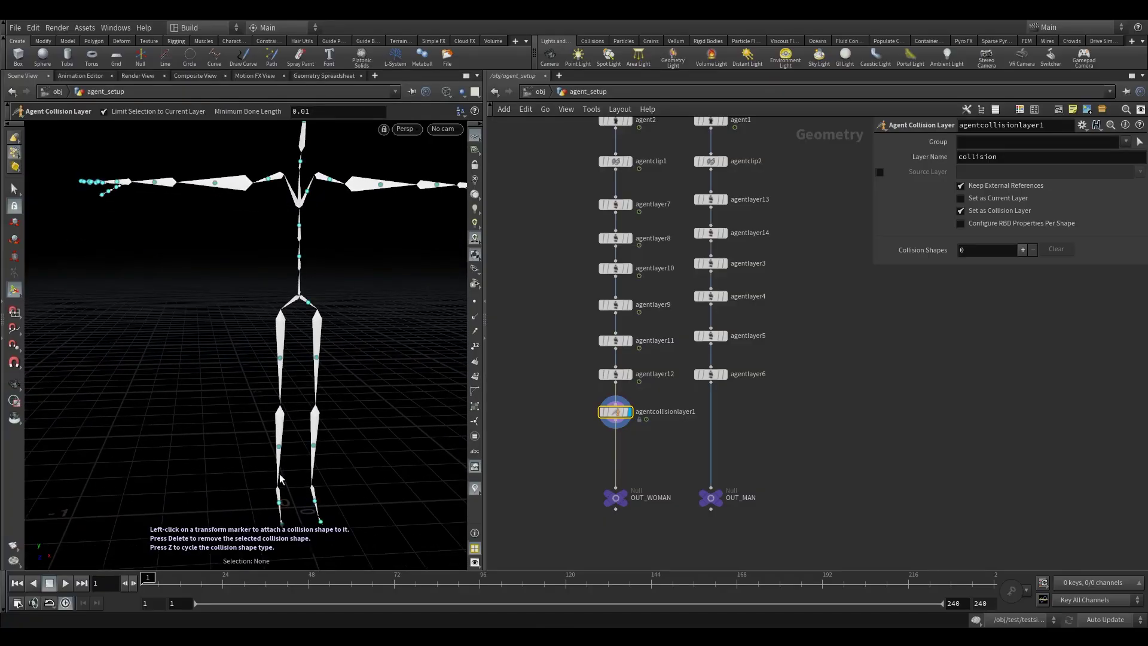
alt+right_drag(267, 310, 279, 290)
alt+middle_drag(279, 289, 245, 310)
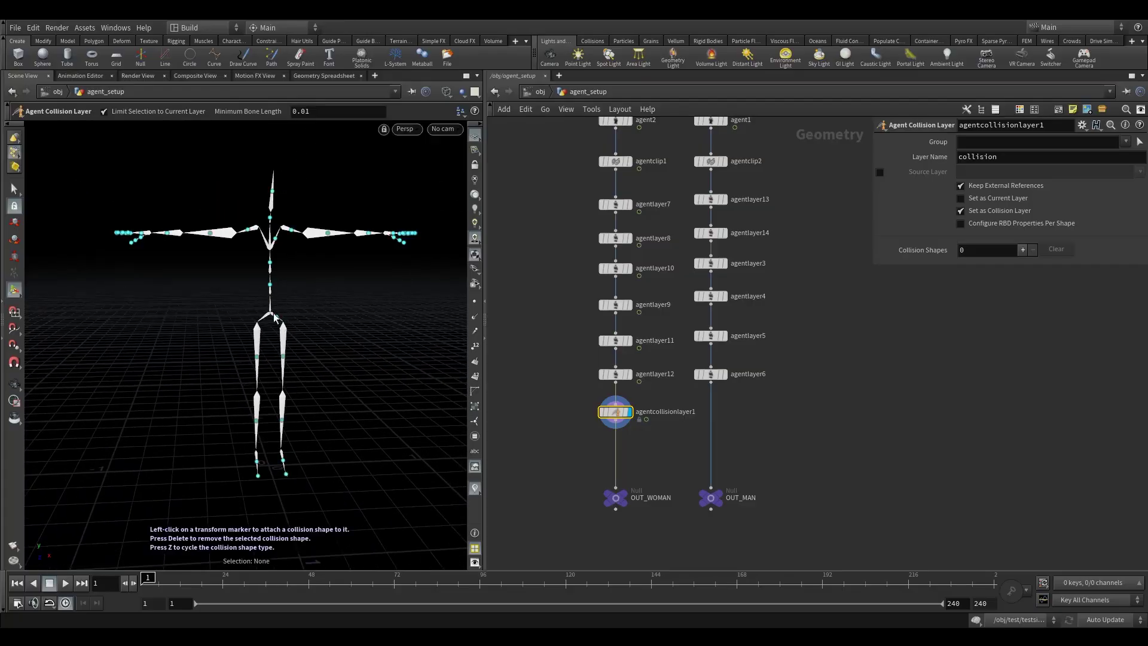
key(w)
alt+drag(262, 216, 278, 205)
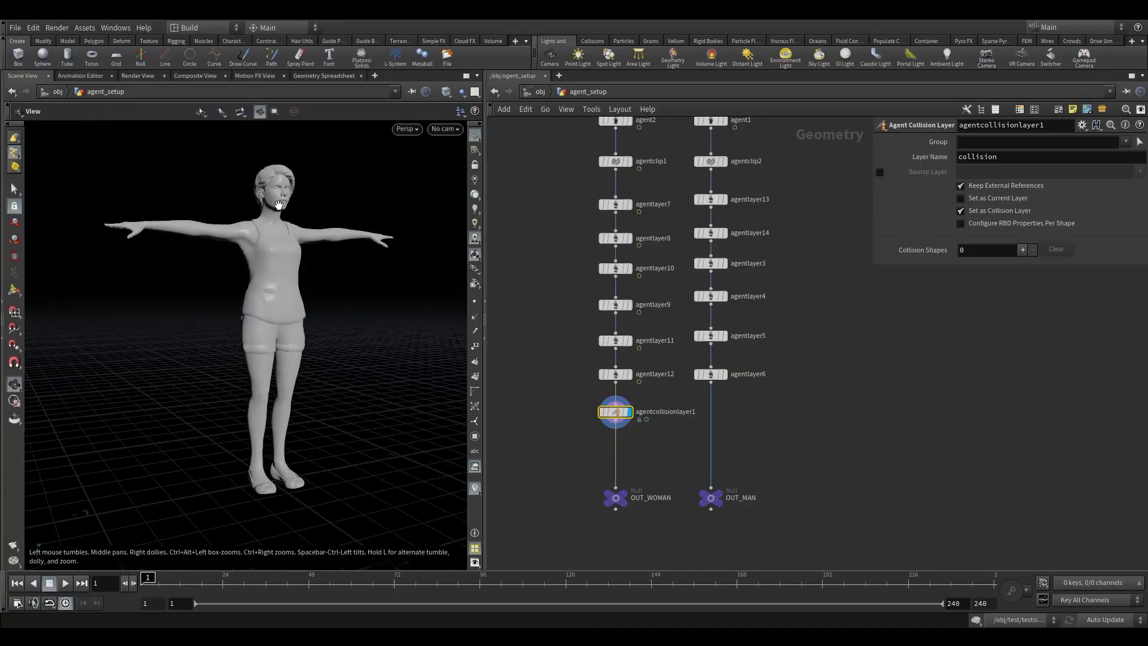
Step: Attach a capsule collision shape to the woman's head transform, mixamorig_Head
alt+middle_drag(278, 205, 258, 232)
alt+right_drag(258, 232, 281, 235)
click(250, 234)
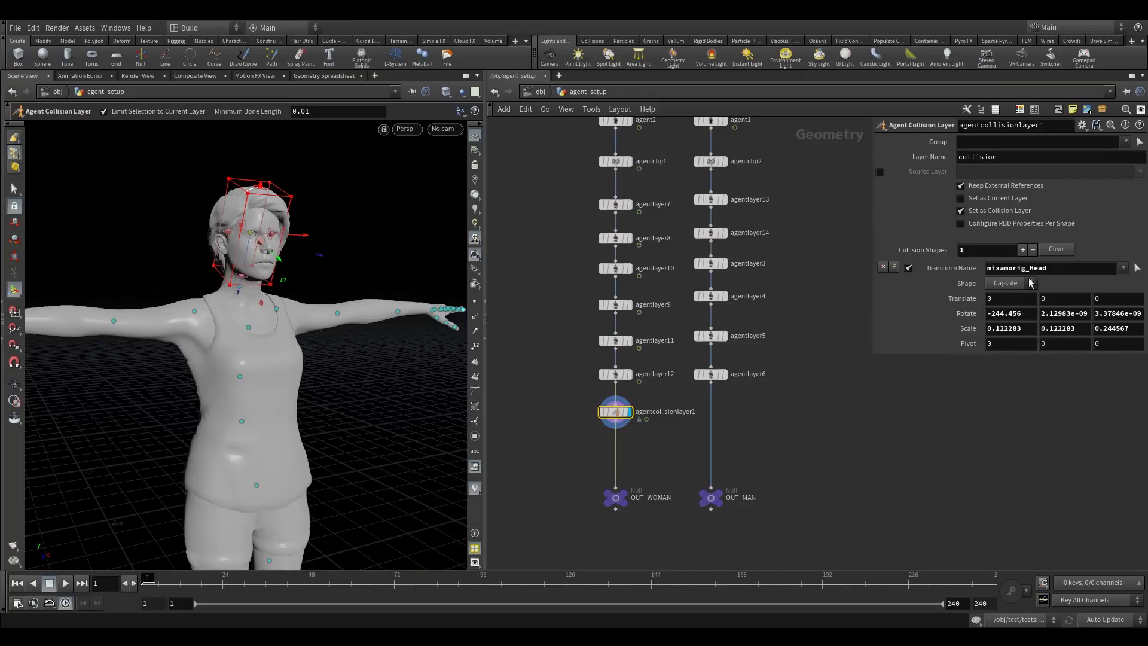
Step: Widen and deepen the head capsule to about 0.19 by 0.27 so it encloses the skull and face
alt+drag(258, 239, 272, 236)
alt+right_drag(273, 236, 353, 209)
alt+drag(353, 210, 389, 230)
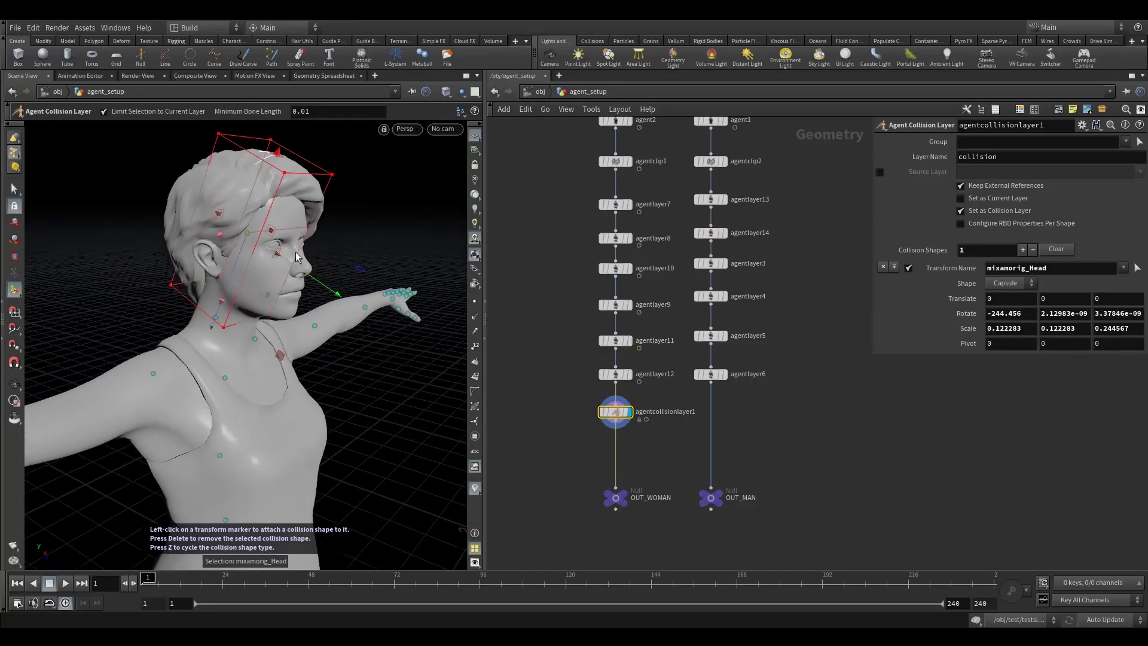
shift+drag(277, 257, 260, 323)
drag(165, 219, 161, 217)
Step: Lengthen the head capsule to about 0.28 and shift it to cover the head from crown to chin
alt+drag(239, 244, 367, 264)
mouse_move(211, 317)
alt+mouse_down()
mouse_move(235, 313)
mouse_move(235, 328)
mouse_move(206, 328)
alt+mouse_up()
alt+right_drag(206, 329, 159, 326)
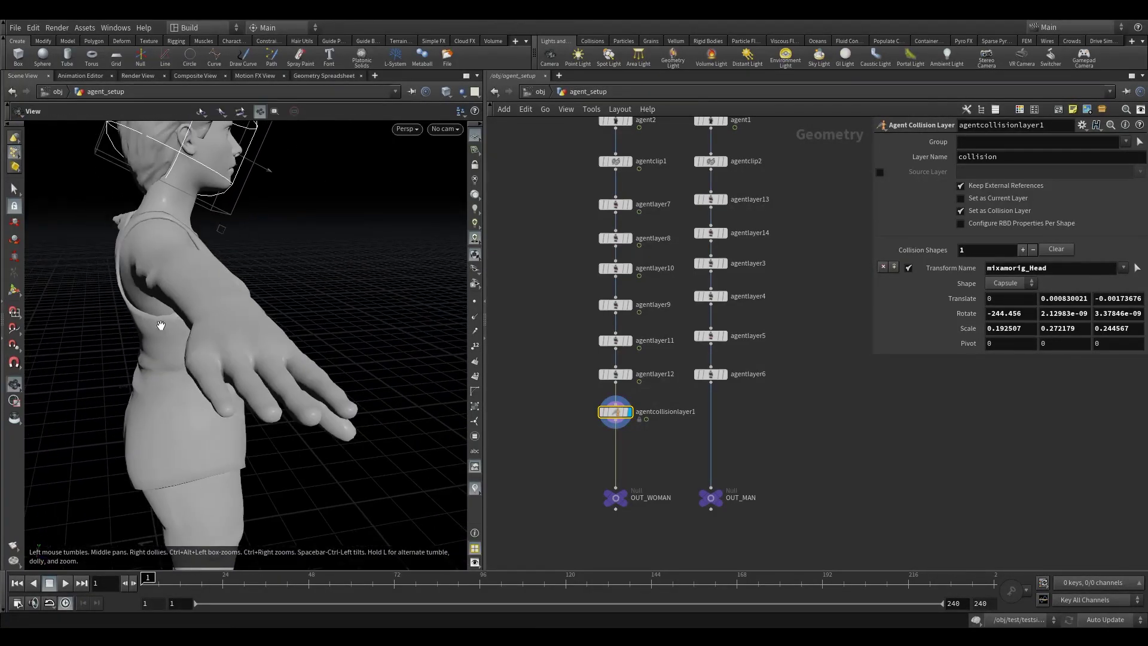
drag(167, 191, 194, 185)
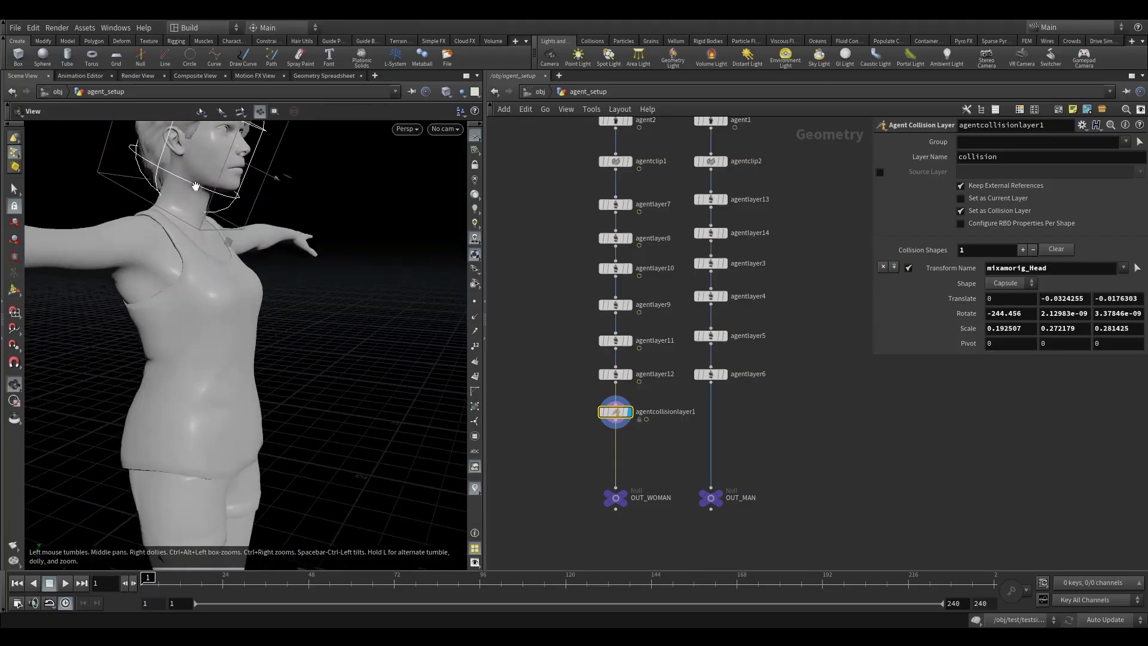
alt+middle_drag(195, 185, 220, 269)
alt+drag(220, 269, 231, 241)
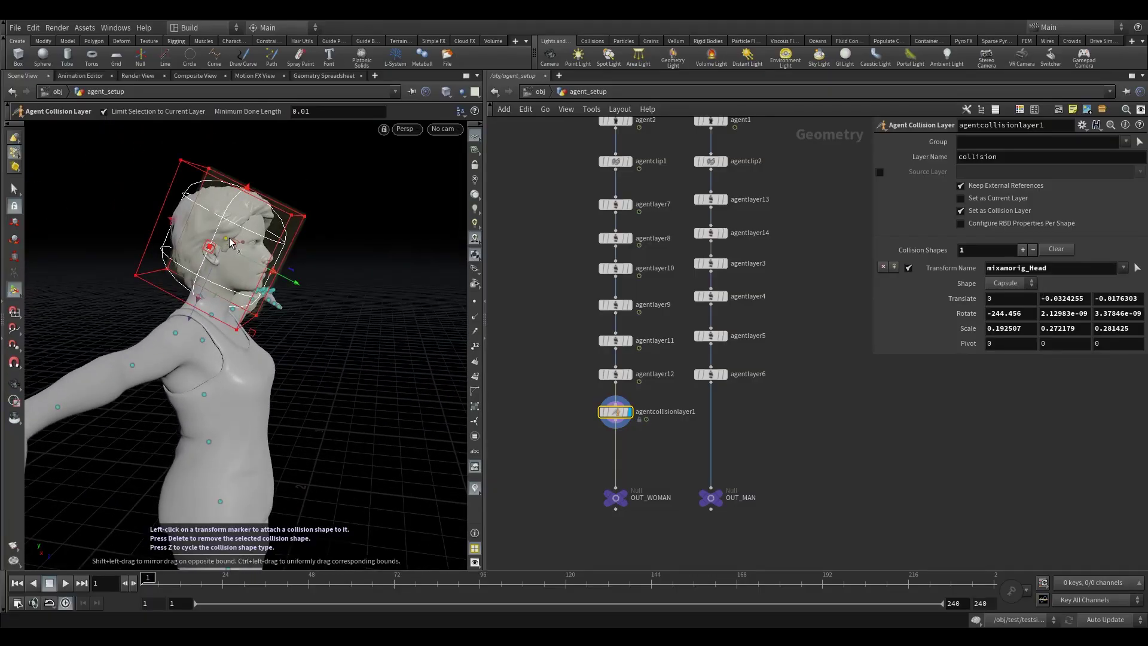
Step: Rotate the head capsule to about -259.4 in X with the Orientation Handle, then restore the Box Handle
right_click(221, 247)
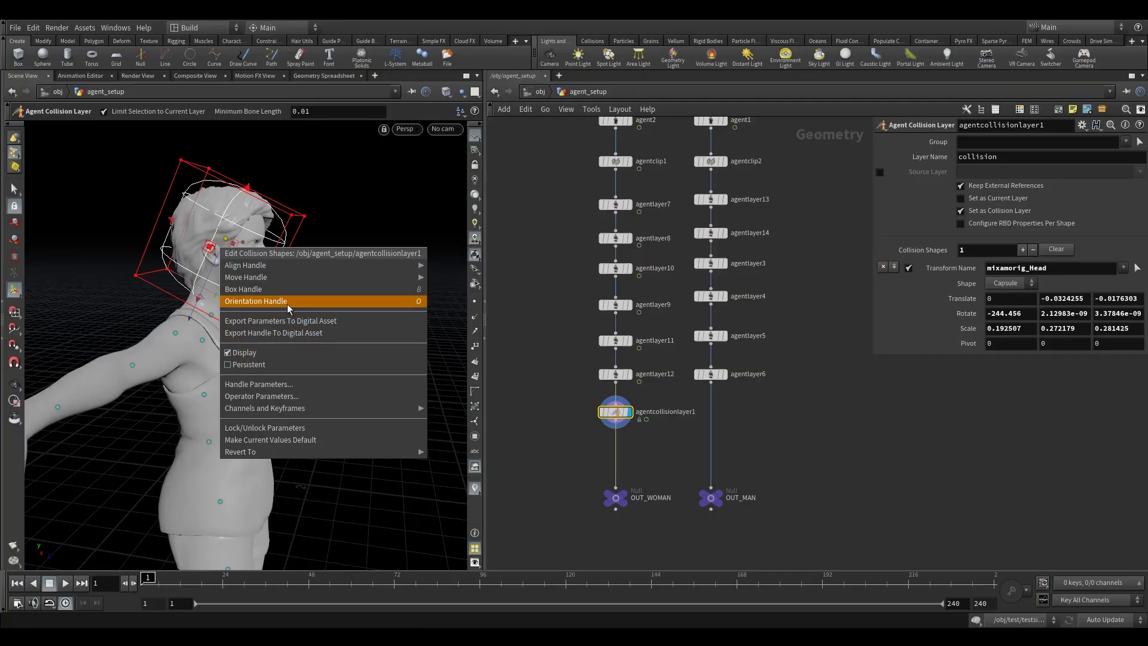
click(412, 304)
drag(242, 270, 294, 259)
key(y)
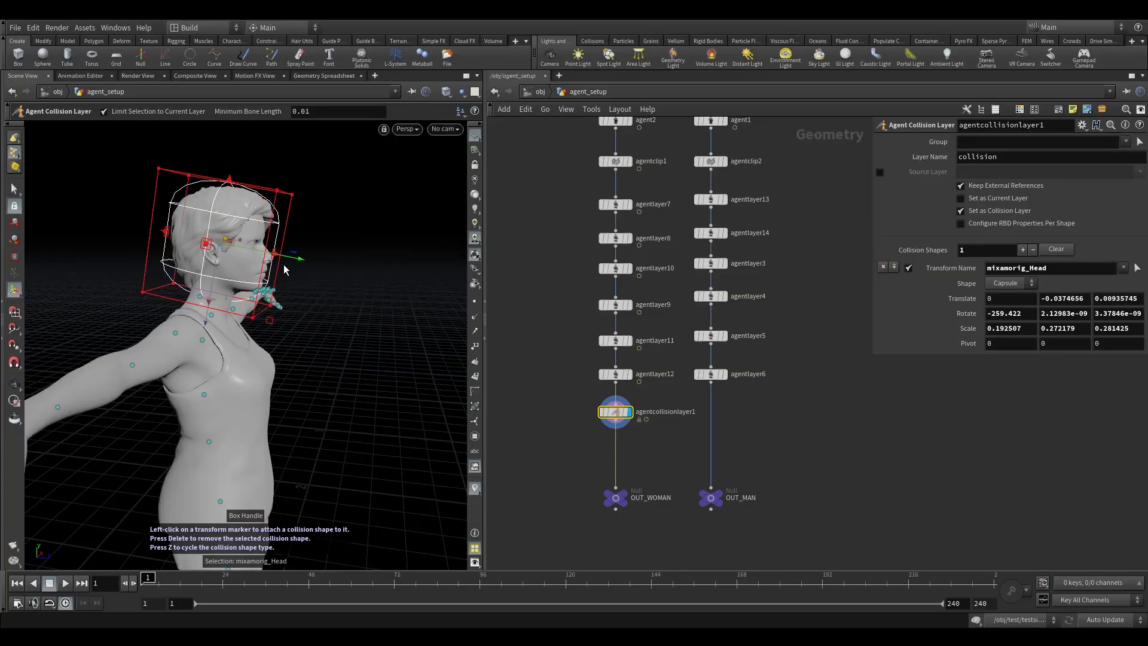
Step: Shorten the head capsule to about 0.268 in Z so that it fits the head more closely
alt+drag(213, 263, 160, 268)
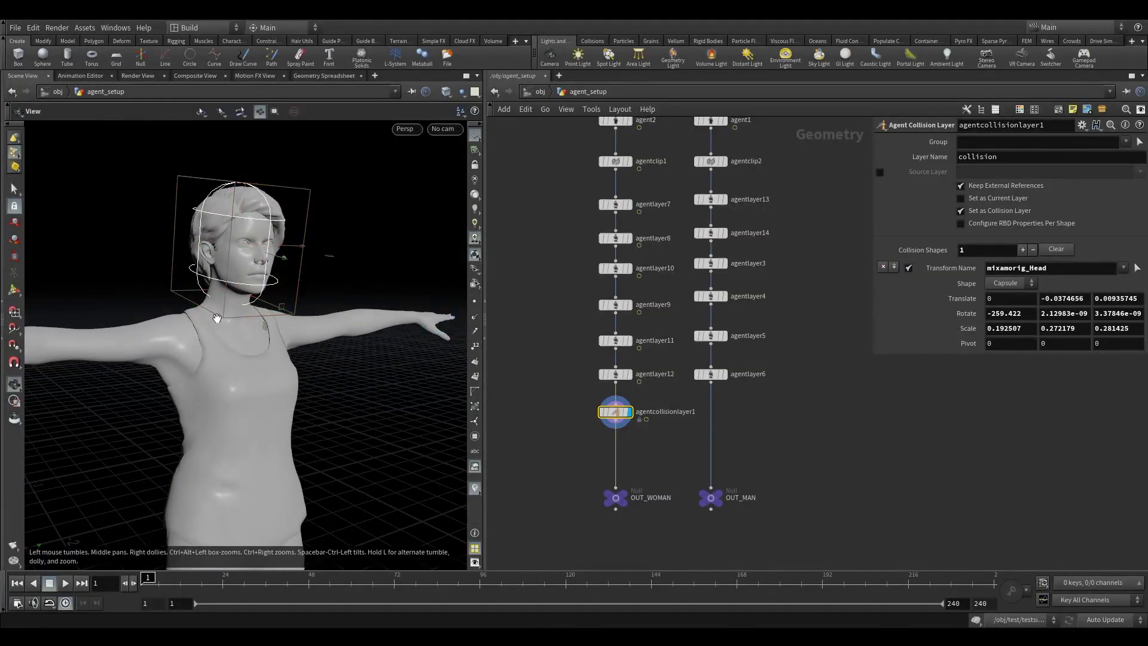
mouse_move(216, 318)
alt+mouse_down()
mouse_move(227, 281)
mouse_move(230, 310)
mouse_move(201, 318)
alt+mouse_up()
alt+right_drag(210, 321, 263, 318)
key(Return)
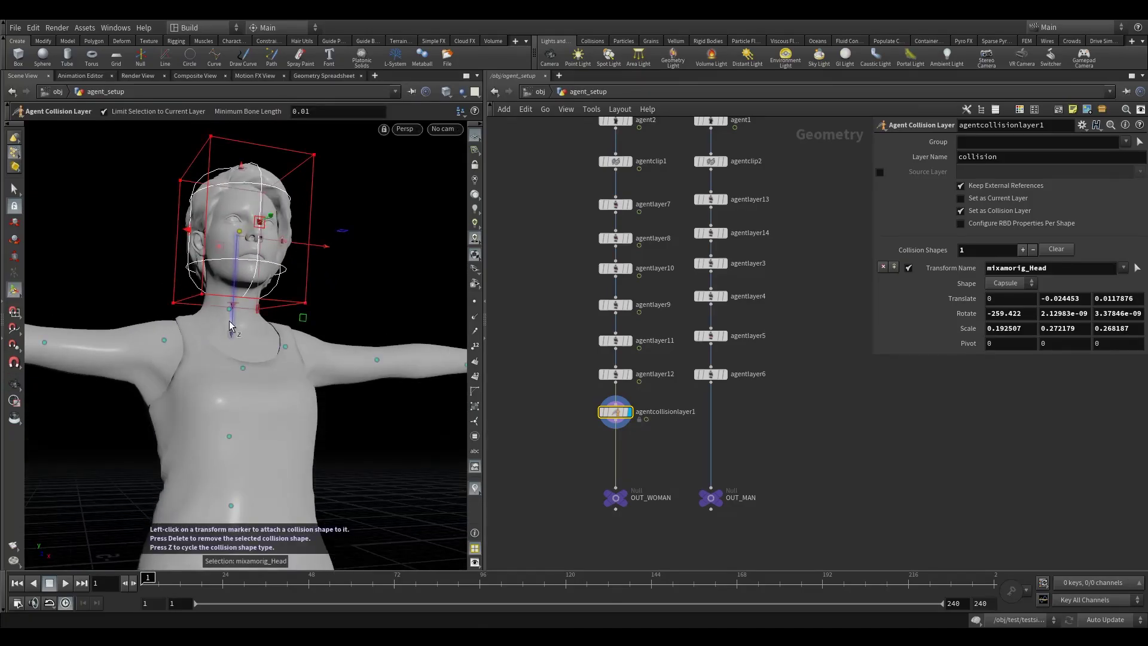
Step: Try attaching a capsule to mixamorig_Neck and reducing the head capsule's depth to about 0.264
click(229, 310)
mouse_move(228, 312)
alt+mouse_down()
mouse_move(250, 327)
mouse_move(206, 322)
alt+mouse_up()
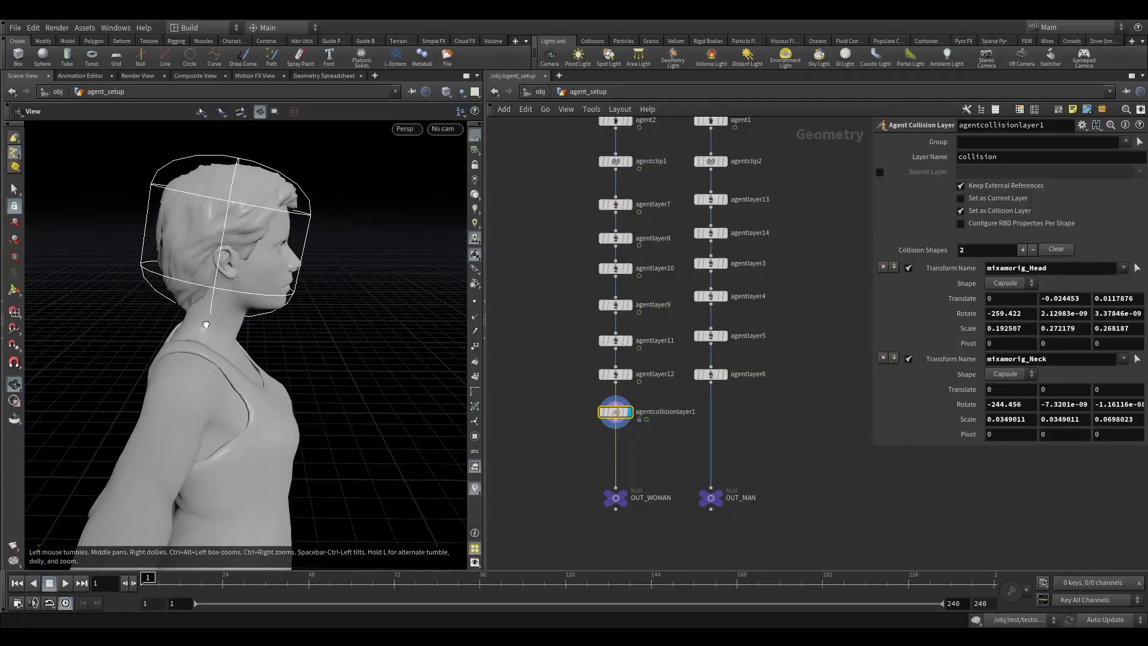
click(235, 238)
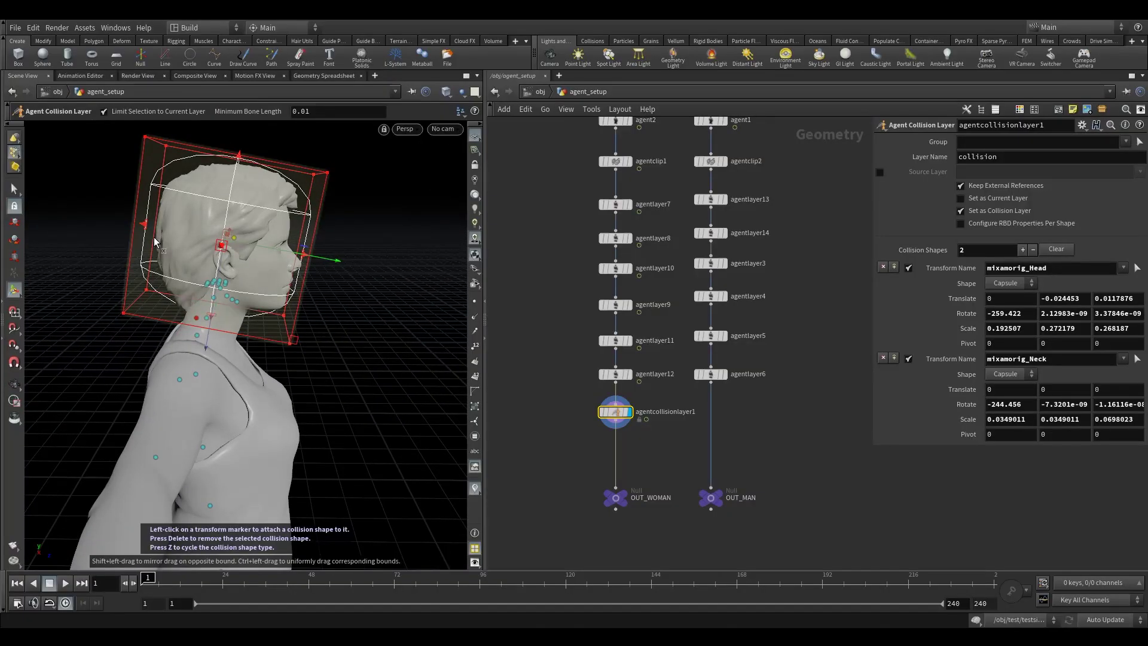
alt+drag(153, 237, 128, 241)
alt+drag(262, 246, 238, 257)
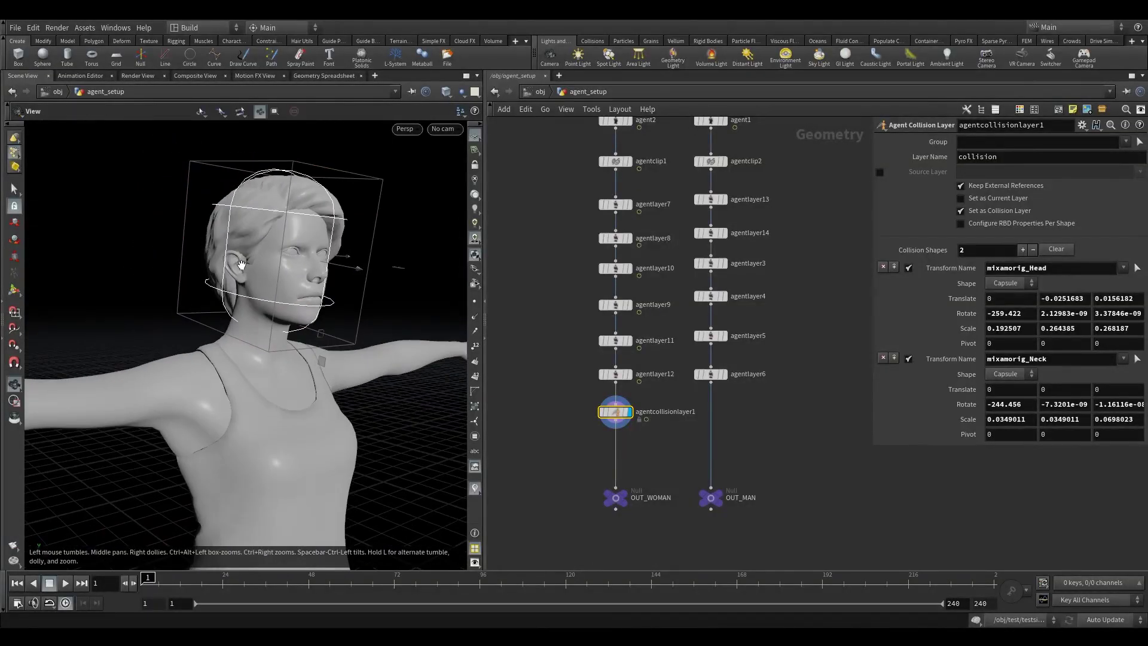
Step: Try widening the neck capsule to about 0.18 by 0.21 and rotating it to about -266.3 in X
alt+drag(261, 351, 317, 387)
click(254, 343)
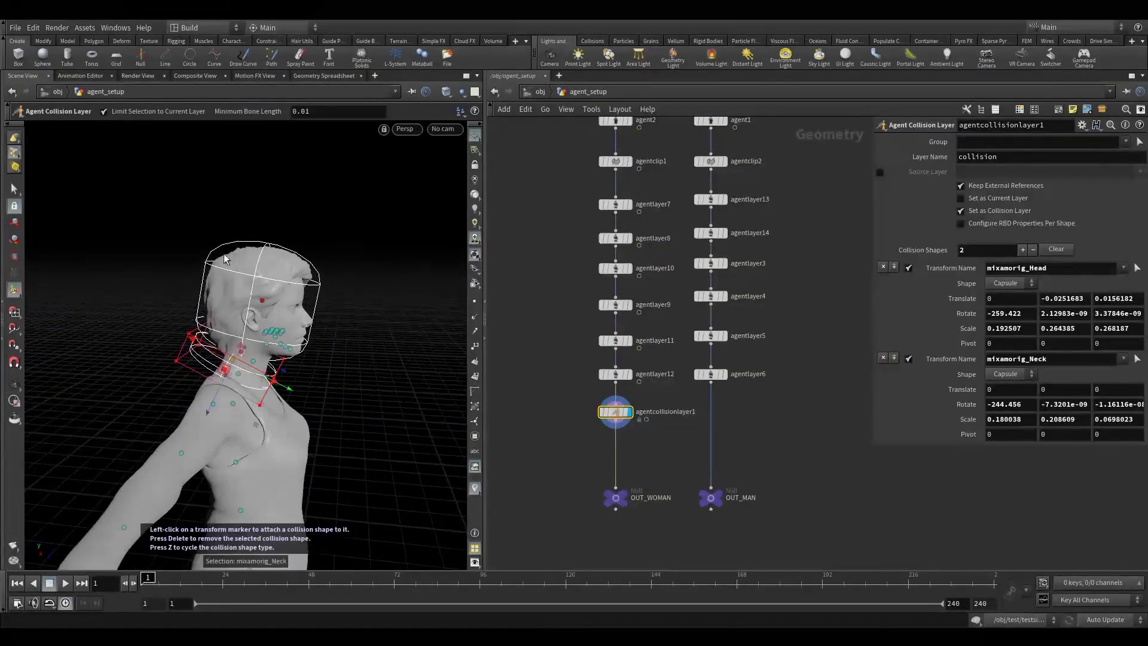
alt+drag(171, 256, 217, 246)
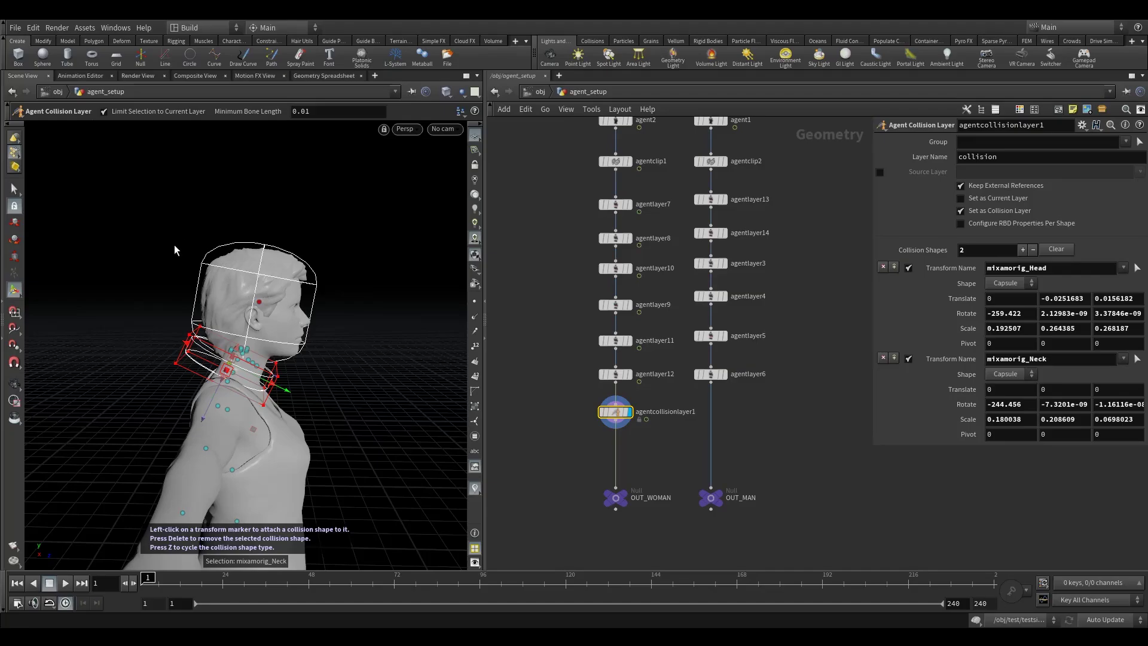
key(r)
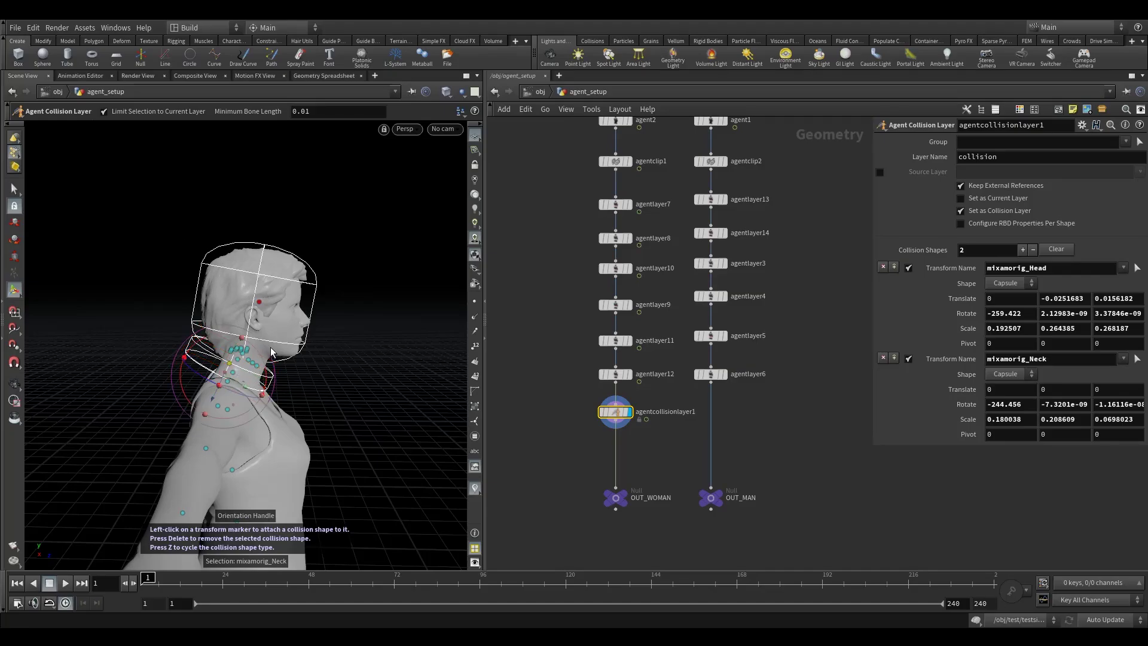
alt+drag(264, 380, 303, 335)
scroll(241, 376, up, 2)
Step: Undo the neck capsule edits, the last head capsule resize and the addition of the neck shape
key(ctrl+z)
key(ctrl+z)
key(ctrl+z)
key(ctrl+z)
key(ctrl+z)
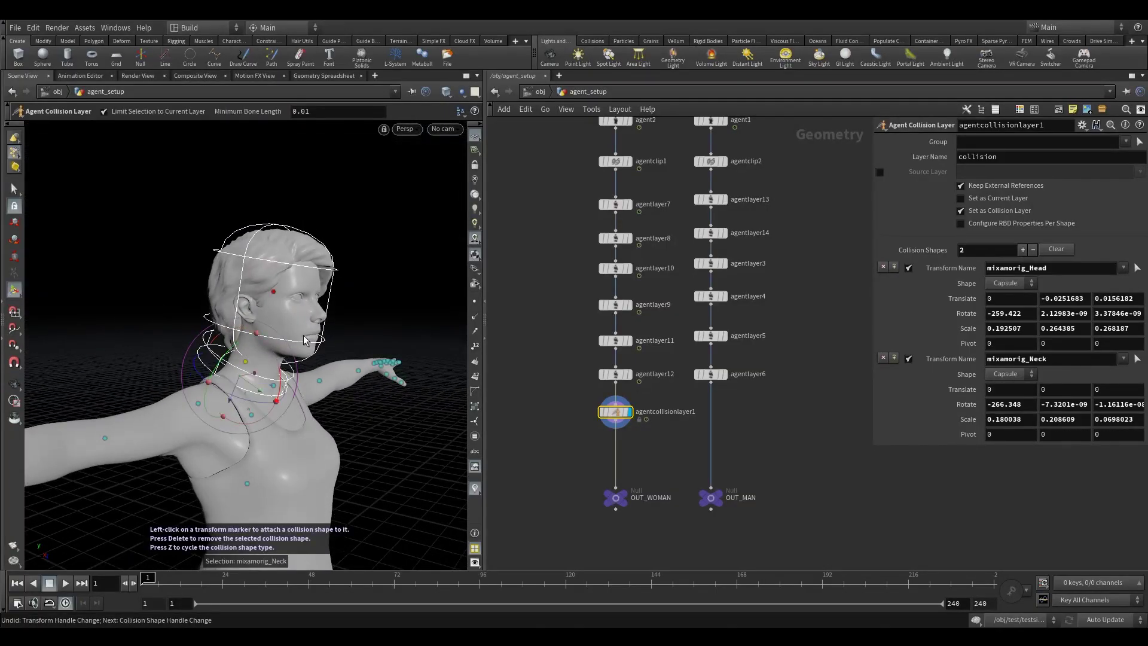
key(ctrl+z)
key(ctrl+z)
key(ctrl+z)
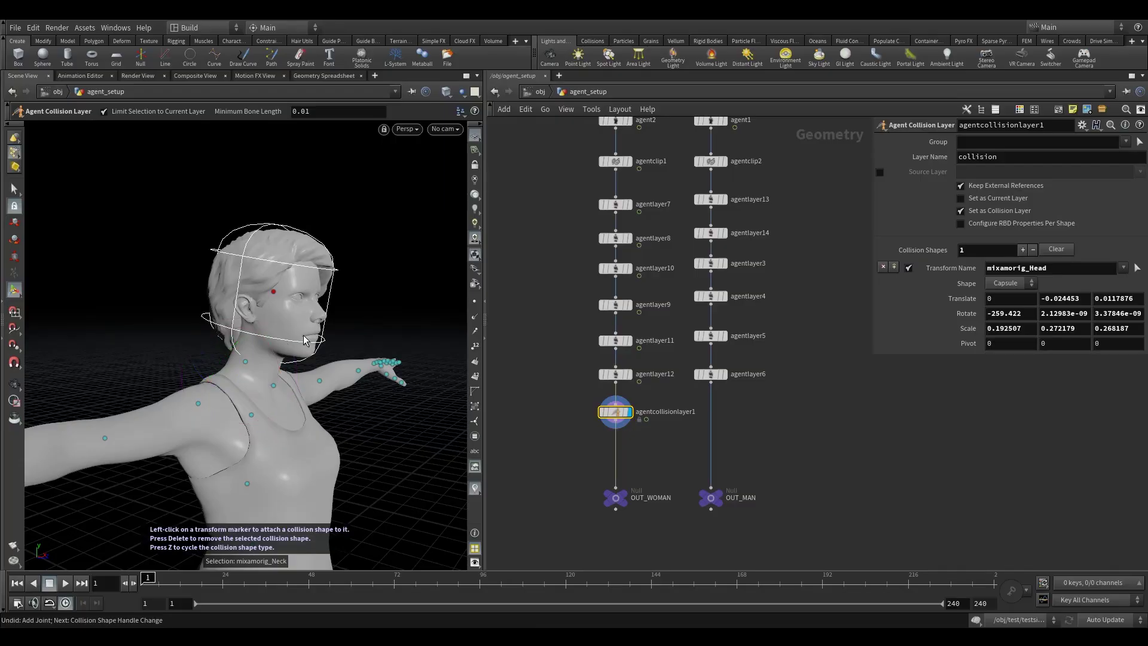
Step: Attach a capsule to mixamorig_Neck and scale it to about 0.12 by 0.19 around the neck
mouse_move(258, 373)
alt+mouse_down()
mouse_move(279, 353)
mouse_move(232, 386)
alt+mouse_up()
click(236, 365)
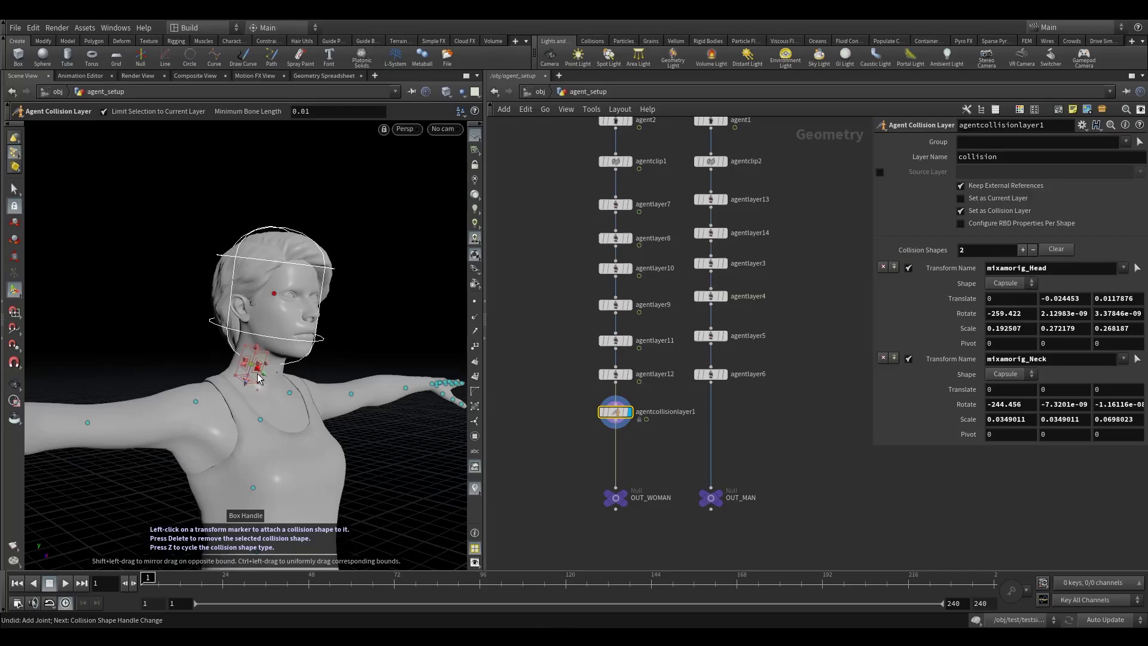
shift+drag(257, 368, 230, 366)
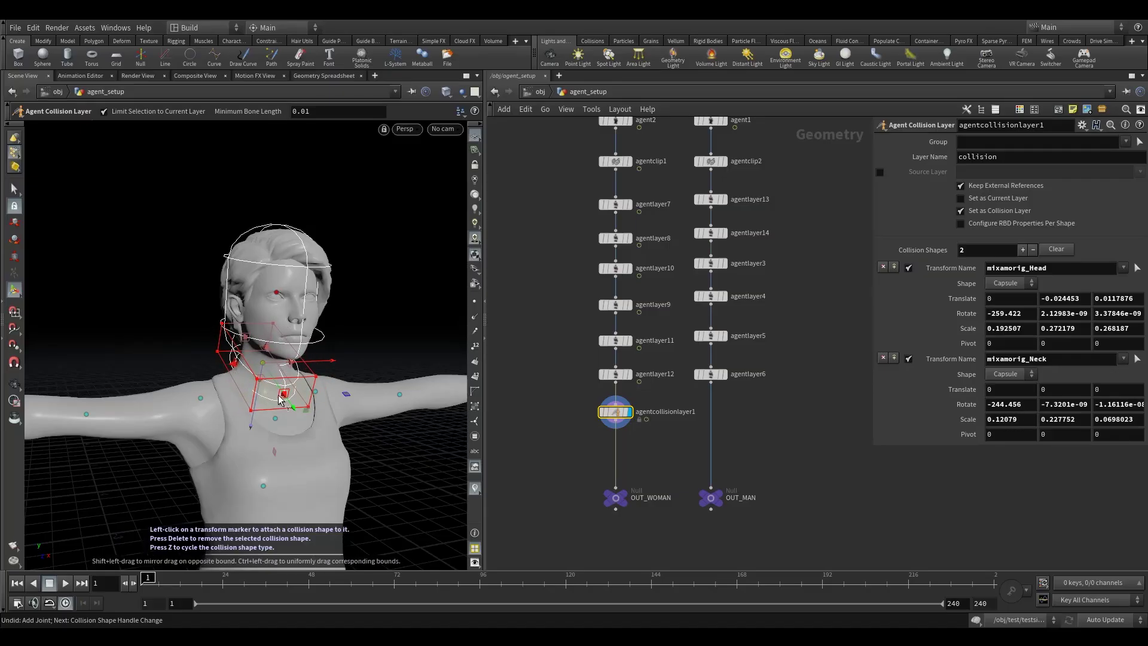
shift+drag(280, 397, 277, 389)
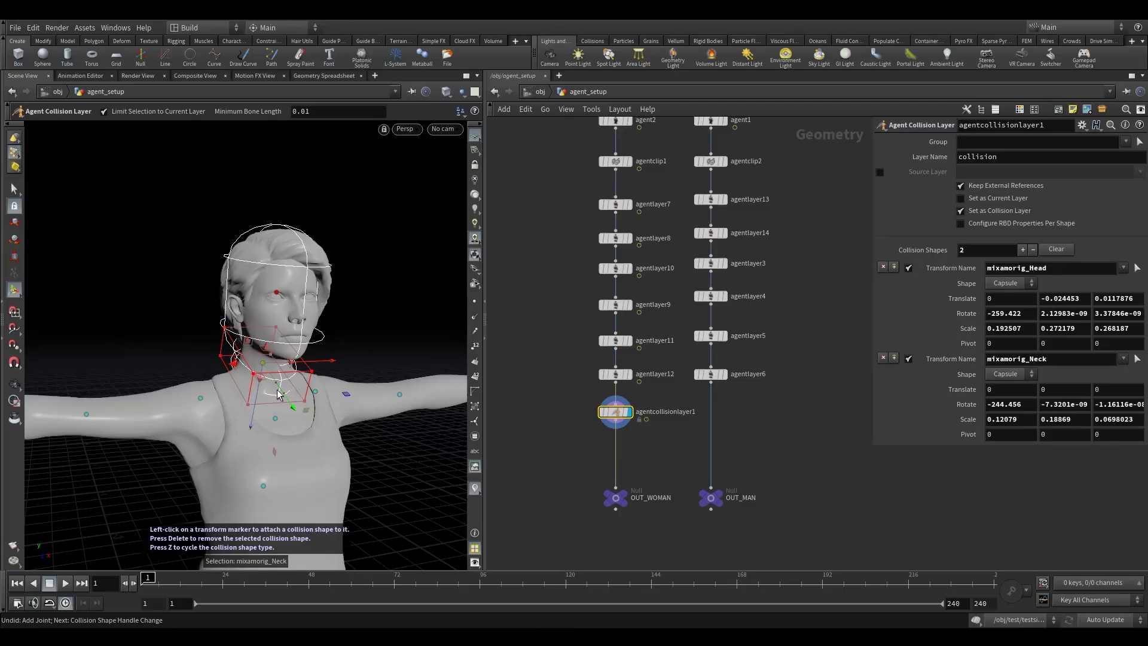
Step: Rotate the neck capsule to about -261.6 in X and reduce its depth to about 0.12
key(r)
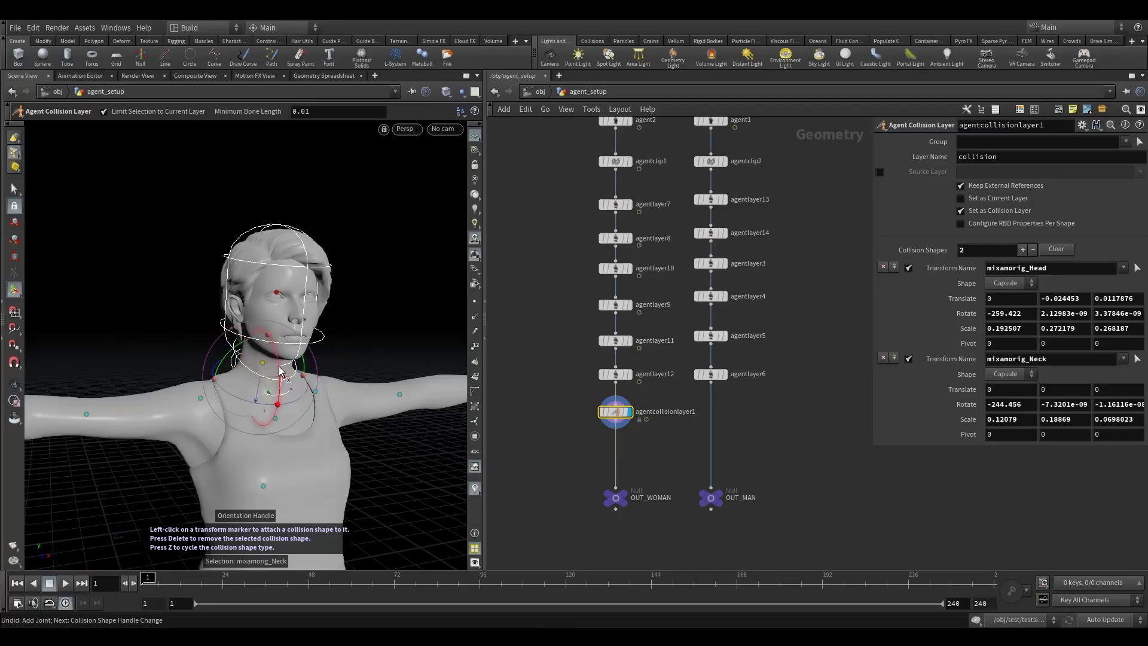
drag(279, 370, 222, 382)
key(e)
alt+drag(236, 370, 99, 367)
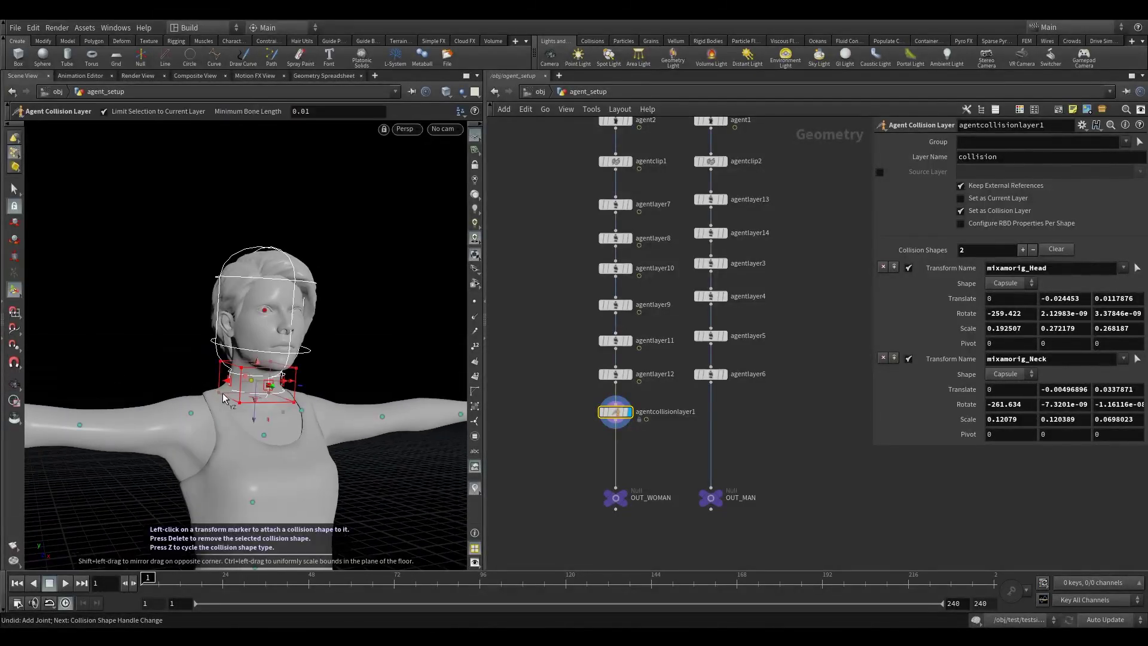
Step: Refit the neck capsule by scaling it to about 0.141 by 0.130 and shifting it slightly
drag(254, 415, 272, 425)
shift+drag(225, 386, 277, 379)
alt+drag(249, 332, 188, 373)
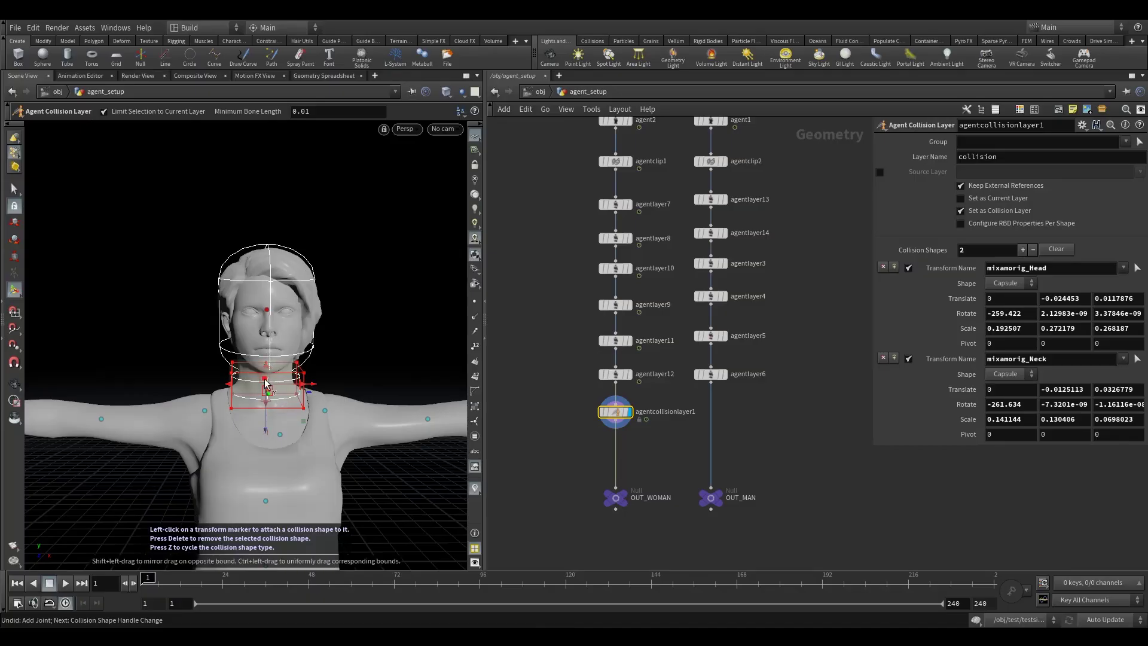
Step: Attach a capsule collision shape to the woman's upper chest transform, mixamorig_Spine2
alt+drag(266, 386, 212, 421)
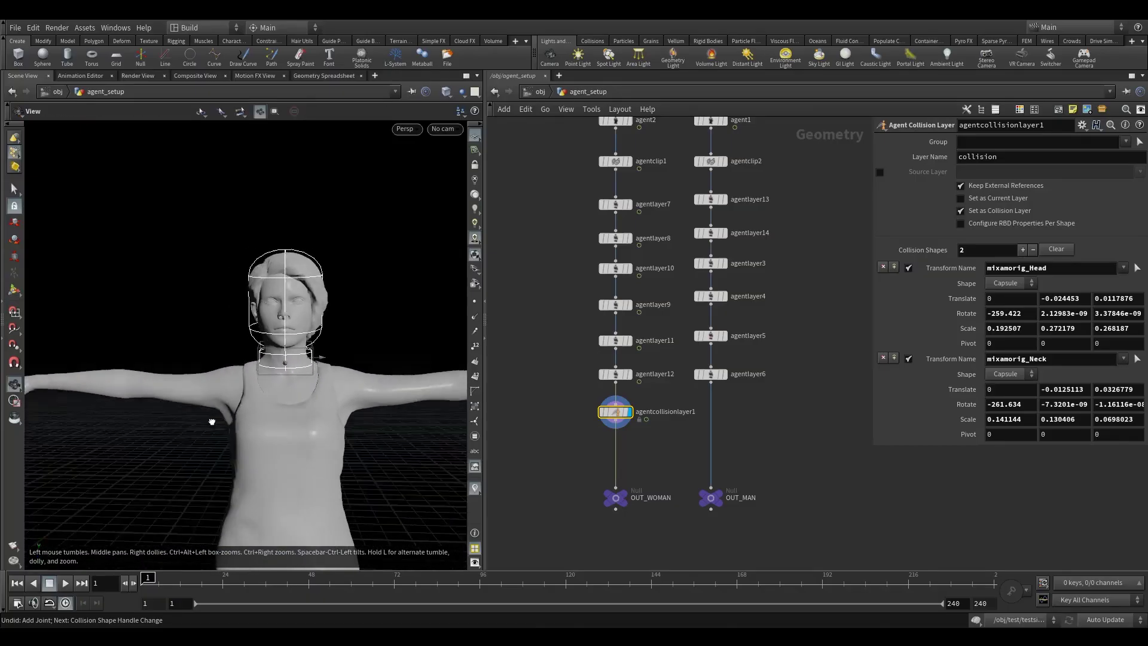
alt+middle_drag(255, 416, 218, 397)
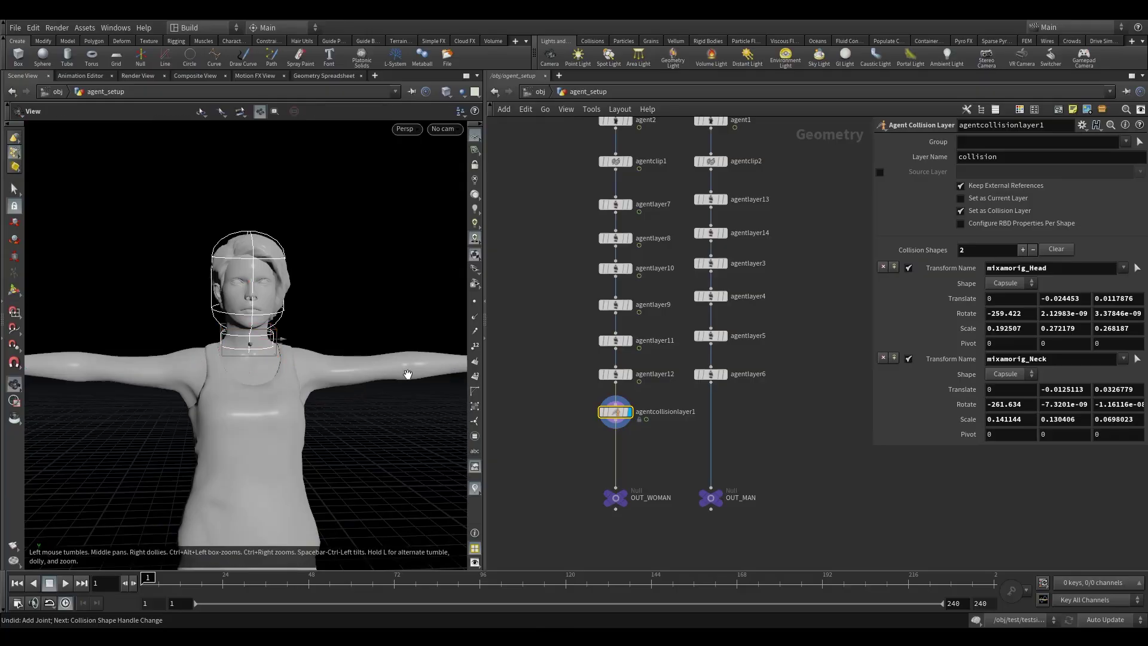
alt+middle_drag(406, 375, 358, 372)
alt+middle_drag(217, 394, 242, 362)
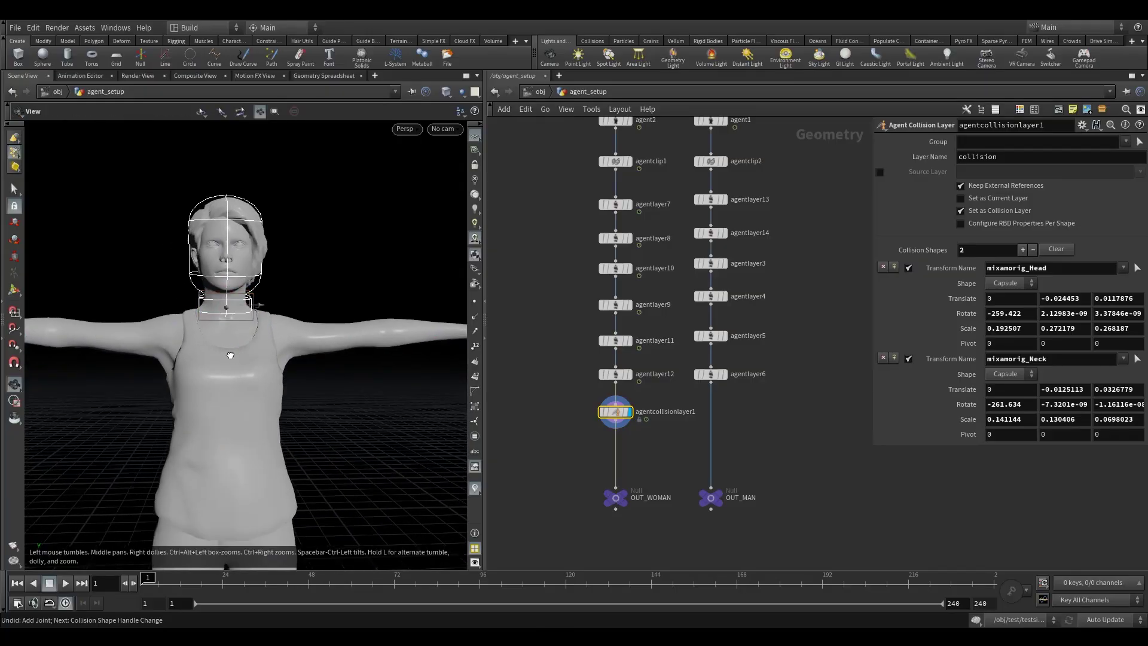
mouse_move(229, 355)
alt+mouse_down()
mouse_move(232, 363)
mouse_move(244, 352)
mouse_move(232, 345)
mouse_move(261, 358)
mouse_move(220, 342)
mouse_move(239, 352)
mouse_move(229, 349)
mouse_move(296, 323)
alt+mouse_up()
click(235, 340)
Step: Enlarge and move the chest capsule to about 0.33 by 0.31 by 0.32 so it covers the upper torso
alt+right_drag(172, 382, 134, 411)
drag(132, 397, 146, 383)
alt+drag(190, 380, 62, 372)
alt+drag(296, 407, 202, 451)
alt+drag(249, 381, 170, 372)
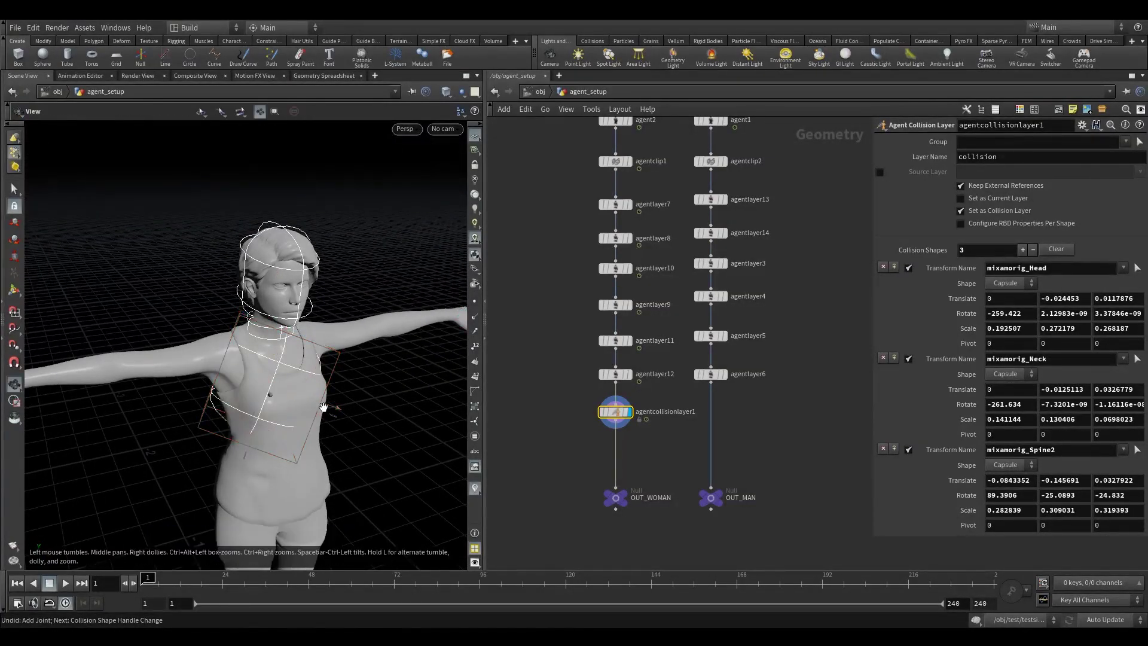
alt+drag(298, 407, 331, 418)
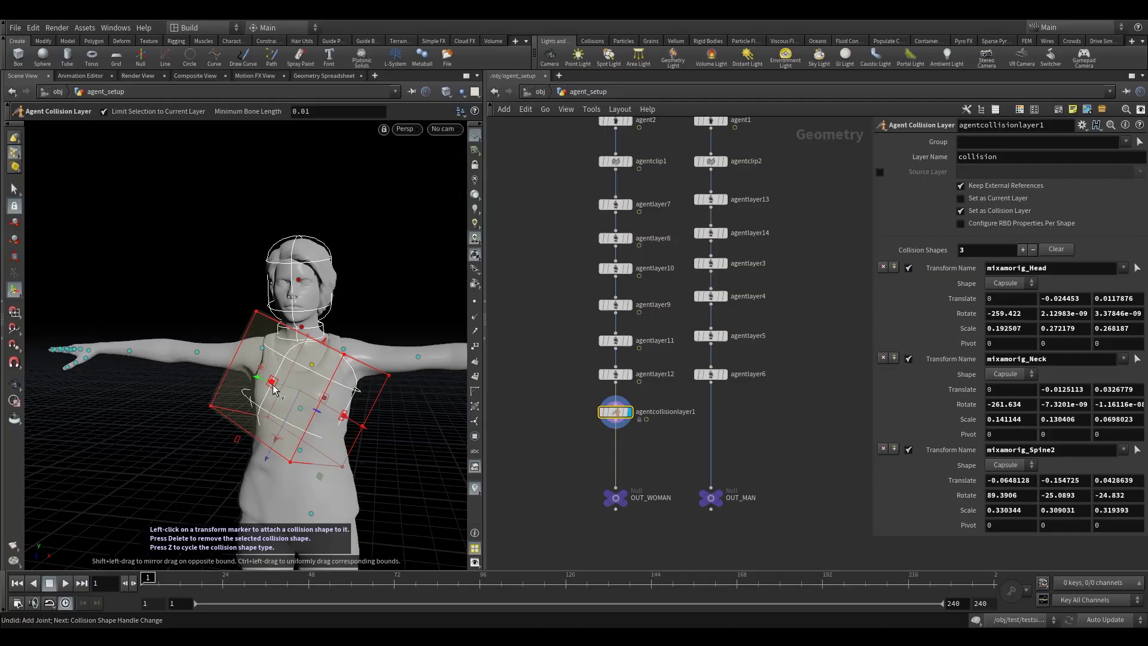
Step: Rotate the woman's chest capsule on mixamorig_Spine2 to about 75.6, -20.8, 9.5
key(r)
alt+drag(229, 412, 206, 415)
drag(281, 369, 180, 387)
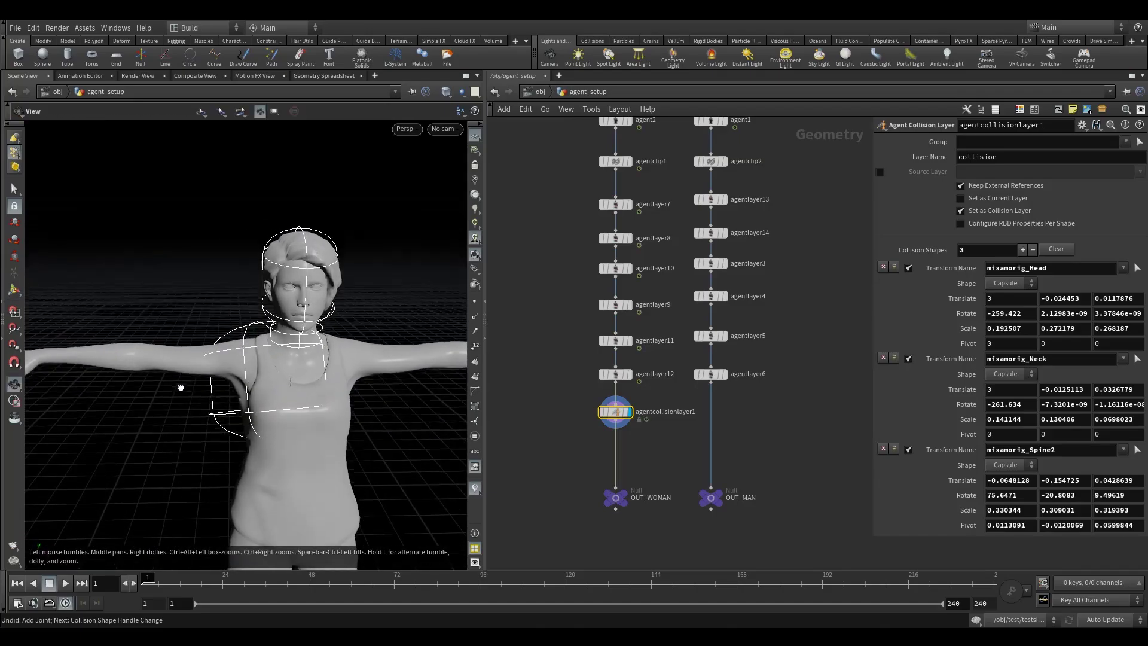
Step: Move the chest capsule sideways toward the torso's centre, to about 0.014, -0.142, 0.073
alt+drag(314, 400, 315, 401)
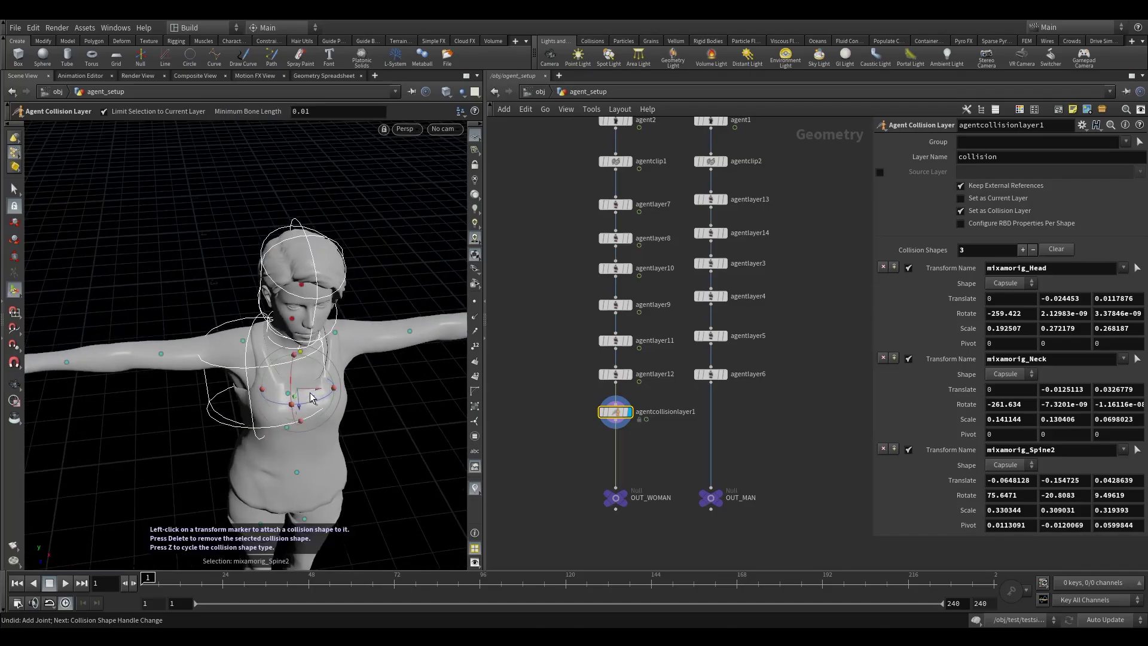
key(Insert)
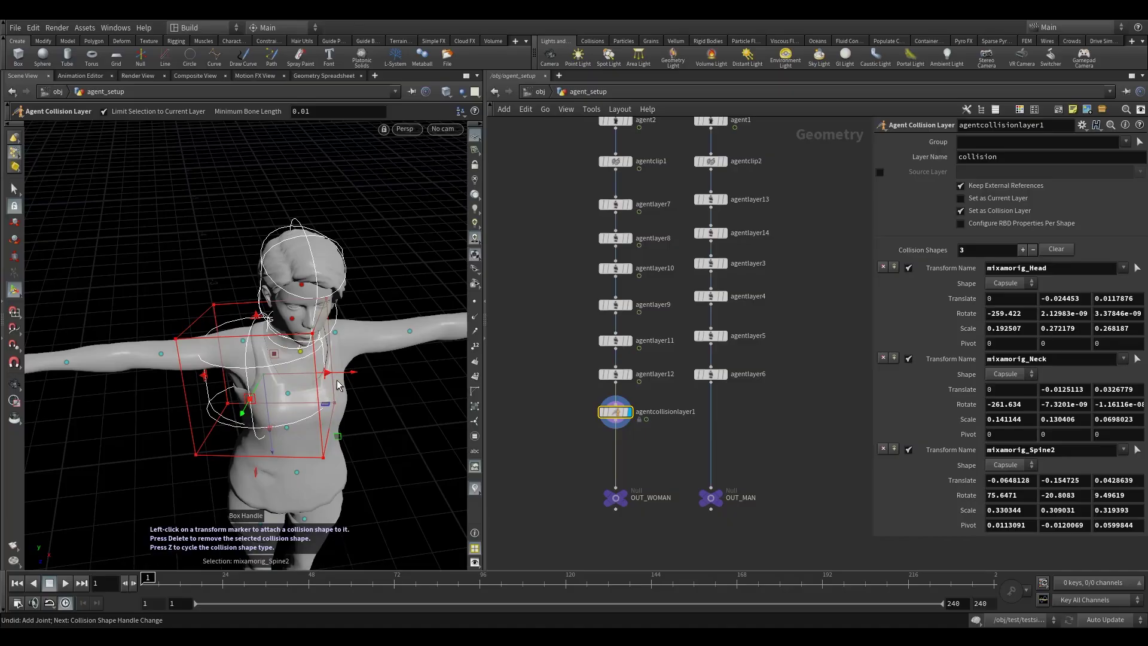
drag(347, 374, 378, 375)
Step: Rotate the chest capsule upright in line with the torso, to about -268.2, 3.8, 2.3
alt+drag(299, 399, 322, 367)
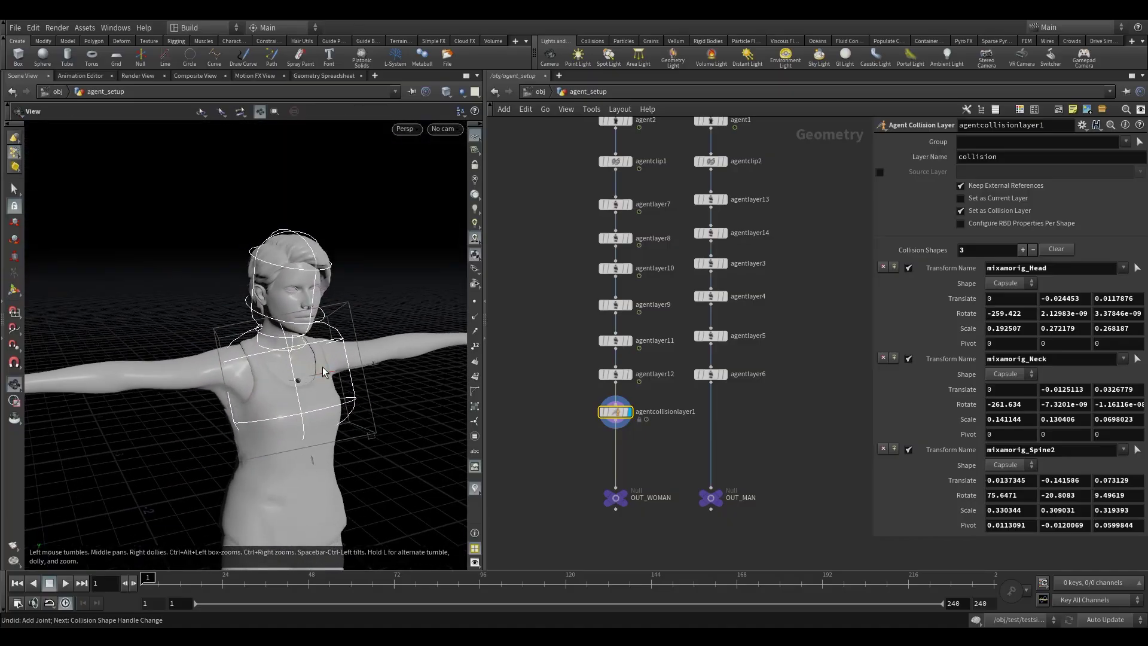
key(r)
alt+drag(240, 400, 214, 372)
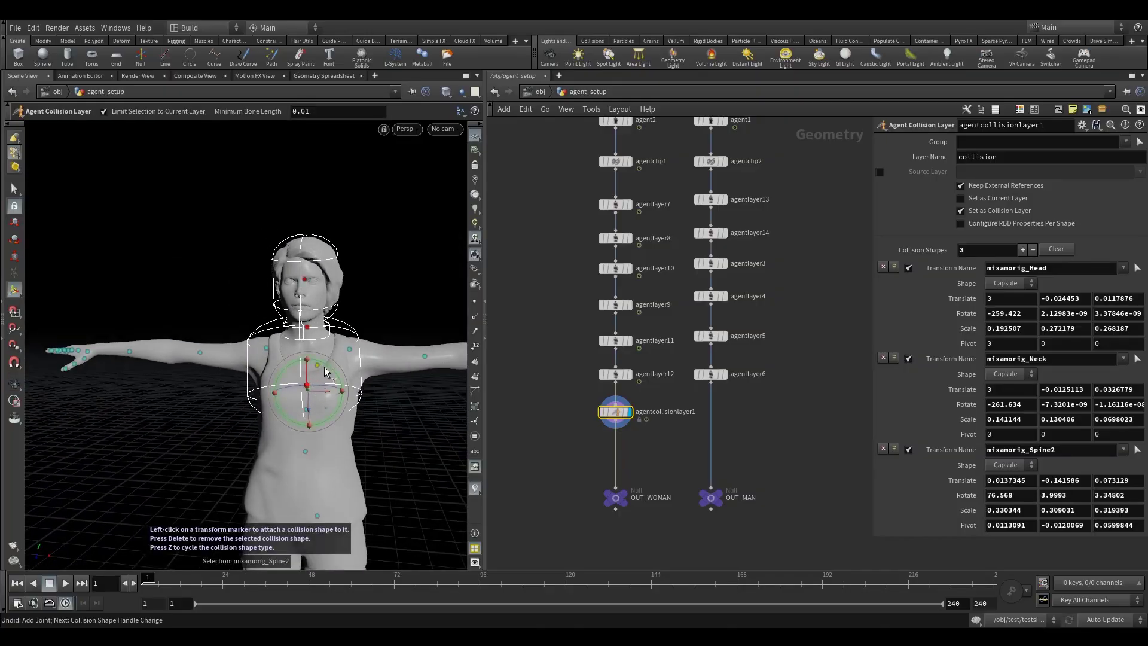
drag(331, 364, 259, 383)
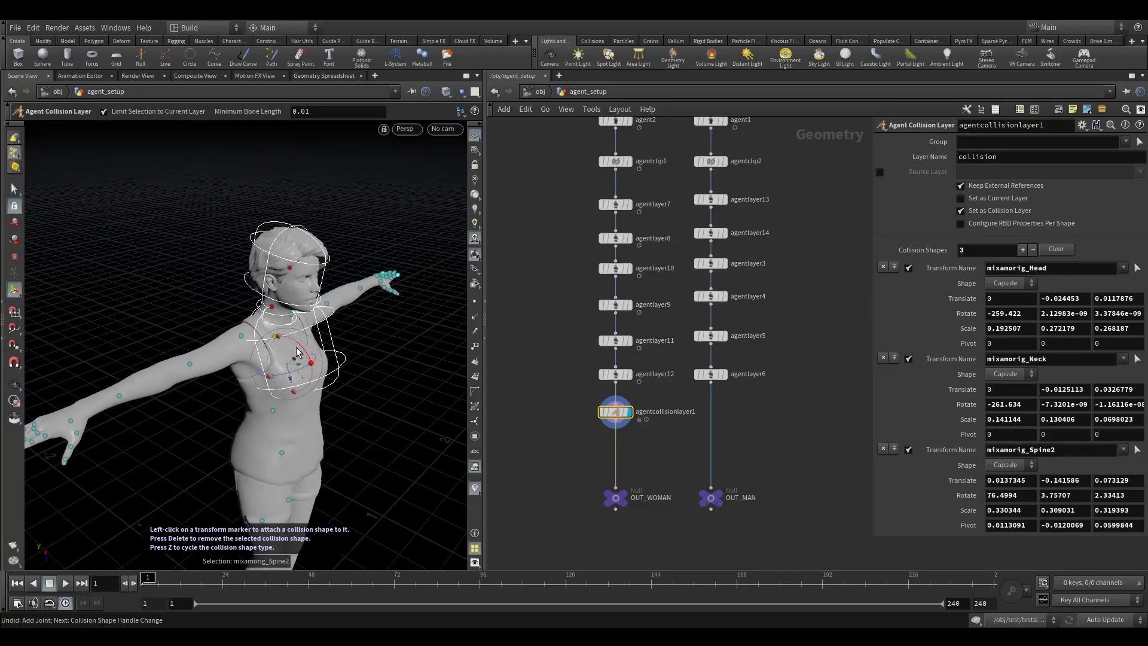
drag(300, 350, 307, 354)
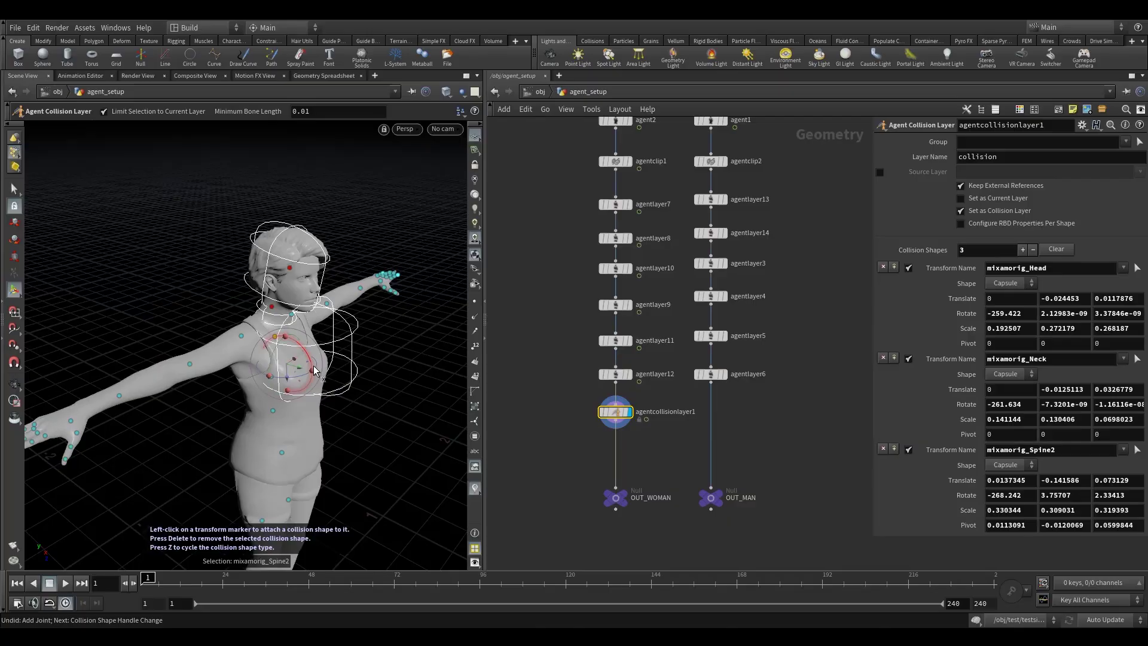
Step: Shift the chest capsule to about 0.009, -0.215, -0.038 and scale it to about 0.304 by 0.293 by 0.320
key(y)
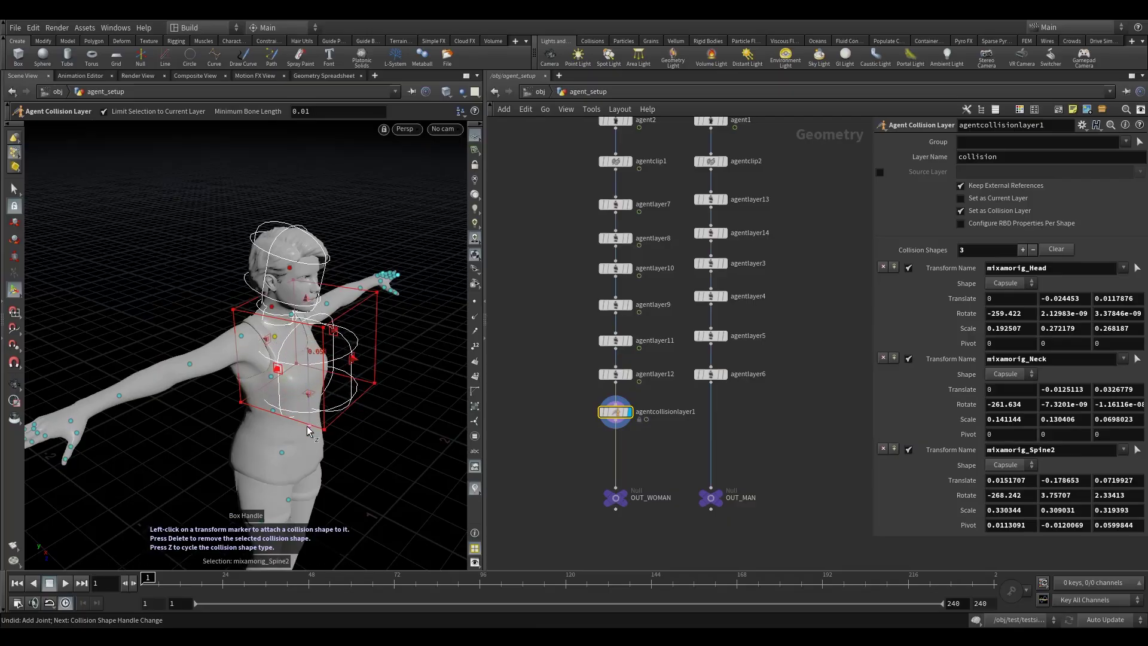
drag(307, 425, 234, 397)
mouse_move(341, 404)
alt+mouse_down()
mouse_move(387, 412)
mouse_move(357, 404)
alt+mouse_up()
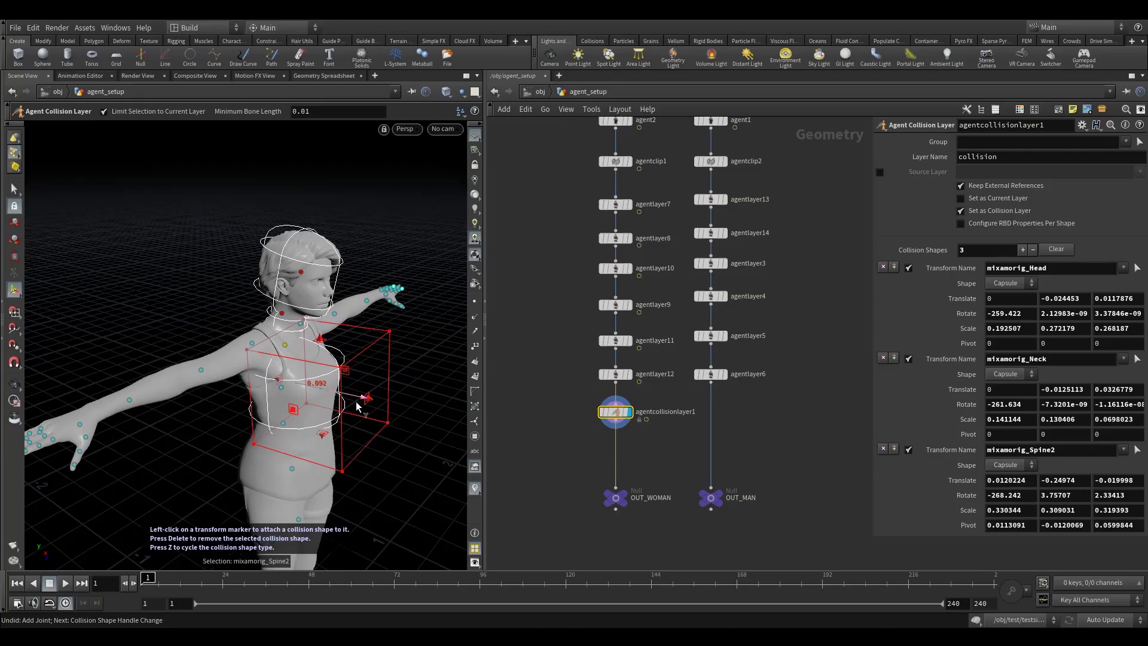
alt+drag(274, 401, 232, 395)
alt+drag(299, 352, 308, 364)
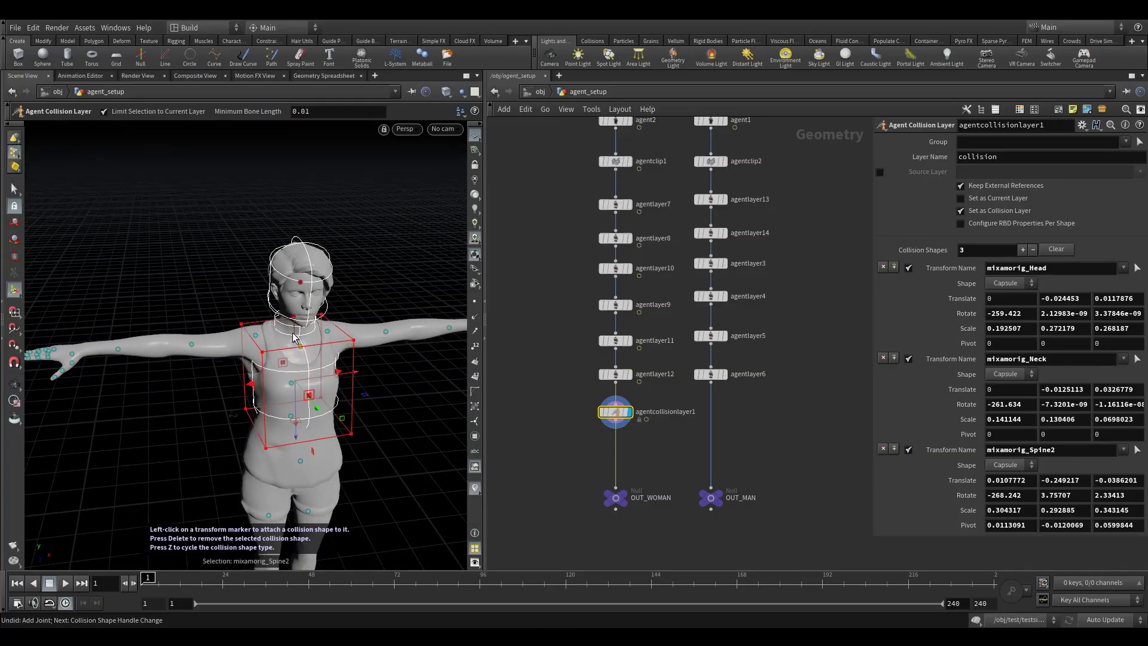
drag(293, 329, 294, 332)
Step: Attach a capsule collision shape to the woman's lower spine transform, mixamorig_Spine
mouse_move(278, 396)
alt+mouse_down()
mouse_move(287, 415)
mouse_move(301, 395)
mouse_move(312, 418)
mouse_move(275, 425)
mouse_move(318, 396)
mouse_move(338, 410)
alt+mouse_up()
scroll(310, 416, up, 4)
click(289, 409)
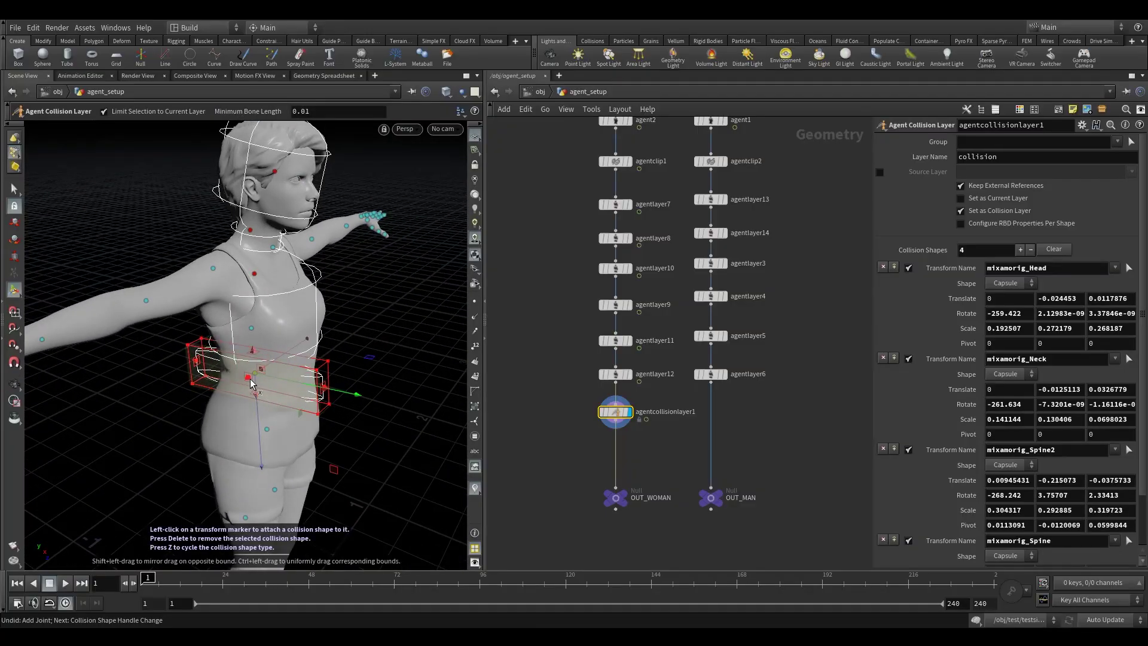
Step: Resize the lower spine capsule so it wraps closely around the waist from front to back and side to side
drag(249, 378, 334, 383)
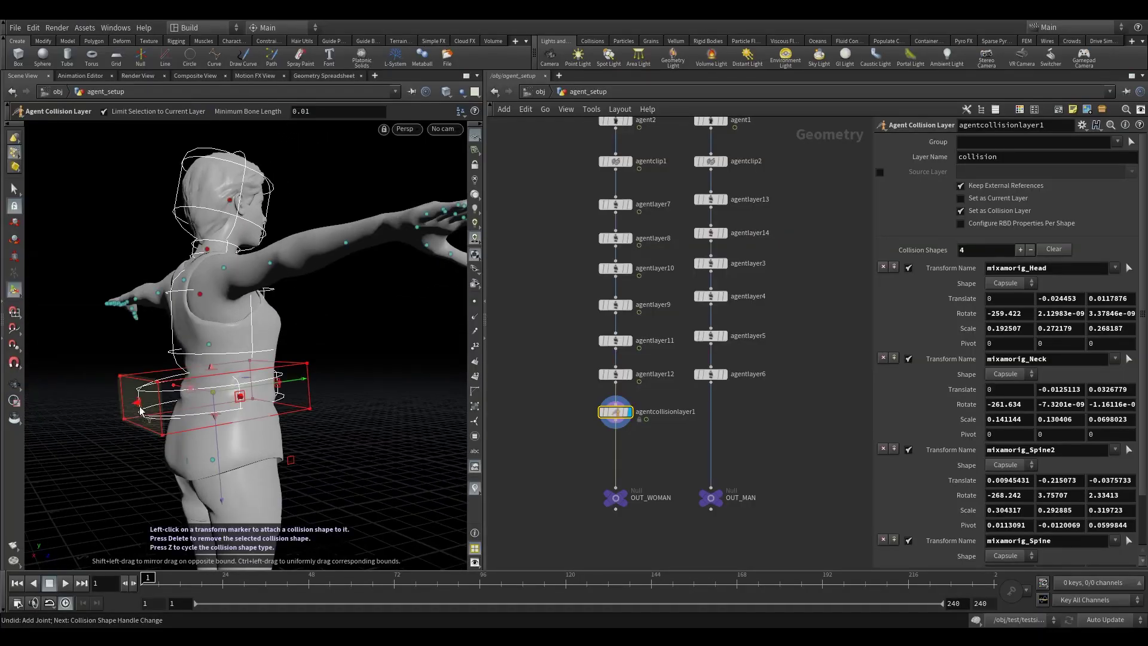
drag(135, 410, 163, 405)
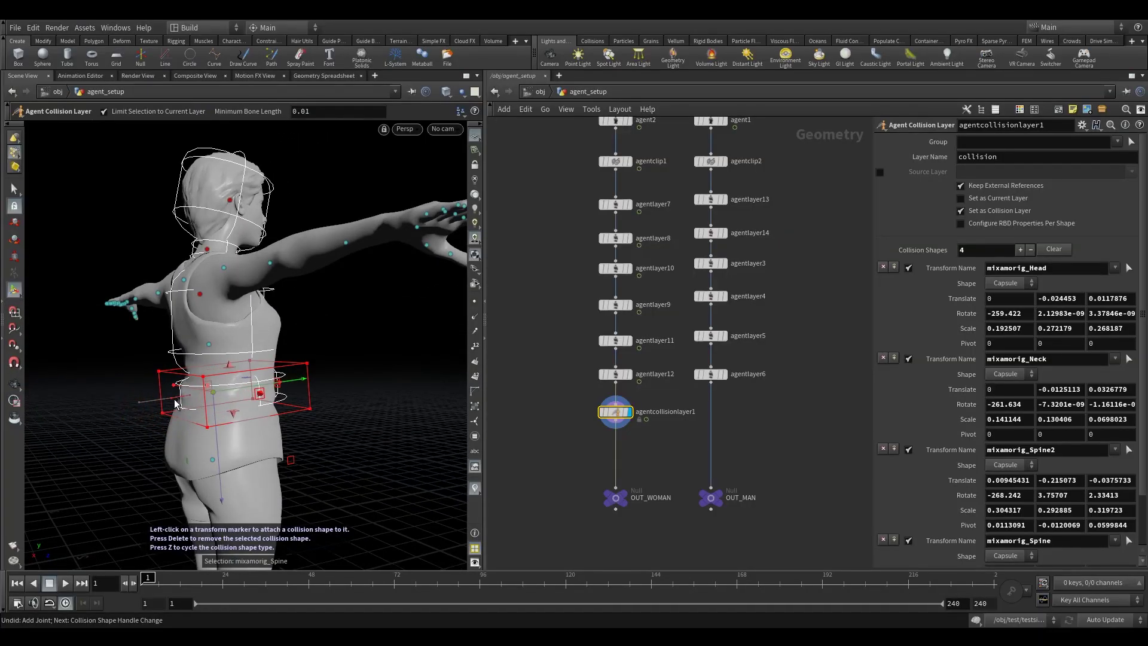
alt+drag(237, 394, 126, 413)
alt+drag(277, 413, 226, 393)
alt+right_drag(296, 404, 284, 383)
mouse_move(281, 386)
alt+mouse_down()
mouse_move(356, 392)
mouse_move(277, 399)
alt+mouse_up()
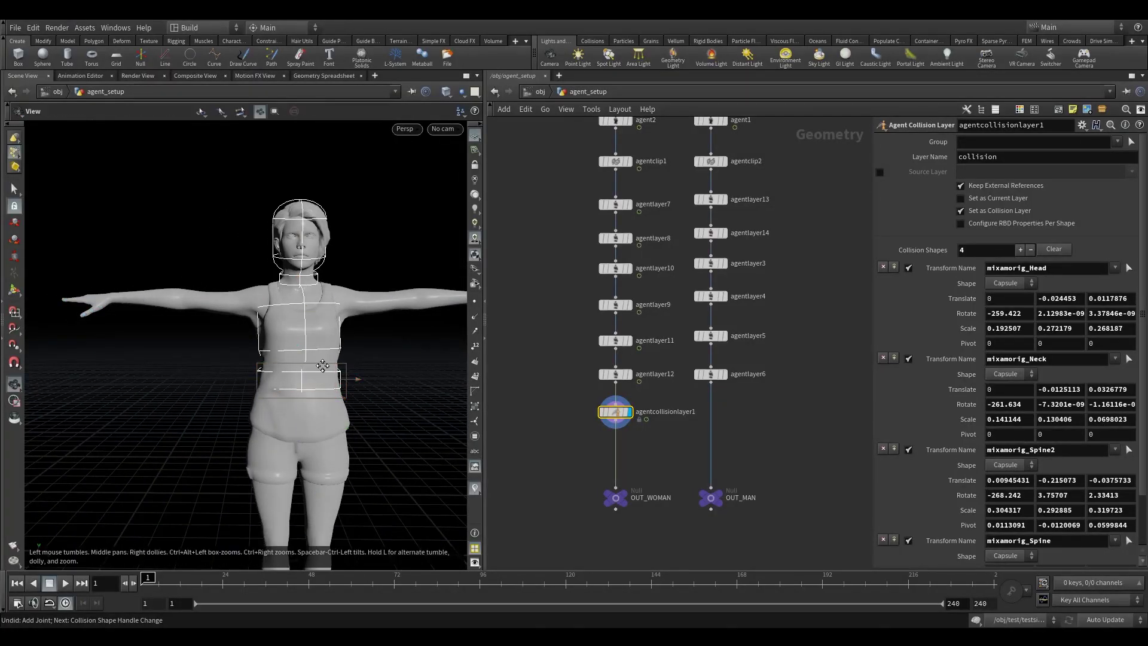
Step: Attach a capsule collision shape to the woman's hip transform, mixamorig_Hips
alt+right_drag(323, 367, 299, 374)
mouse_move(300, 374)
alt+mouse_down()
mouse_move(333, 377)
mouse_move(282, 394)
mouse_move(292, 397)
mouse_move(283, 412)
alt+mouse_up()
click(307, 410)
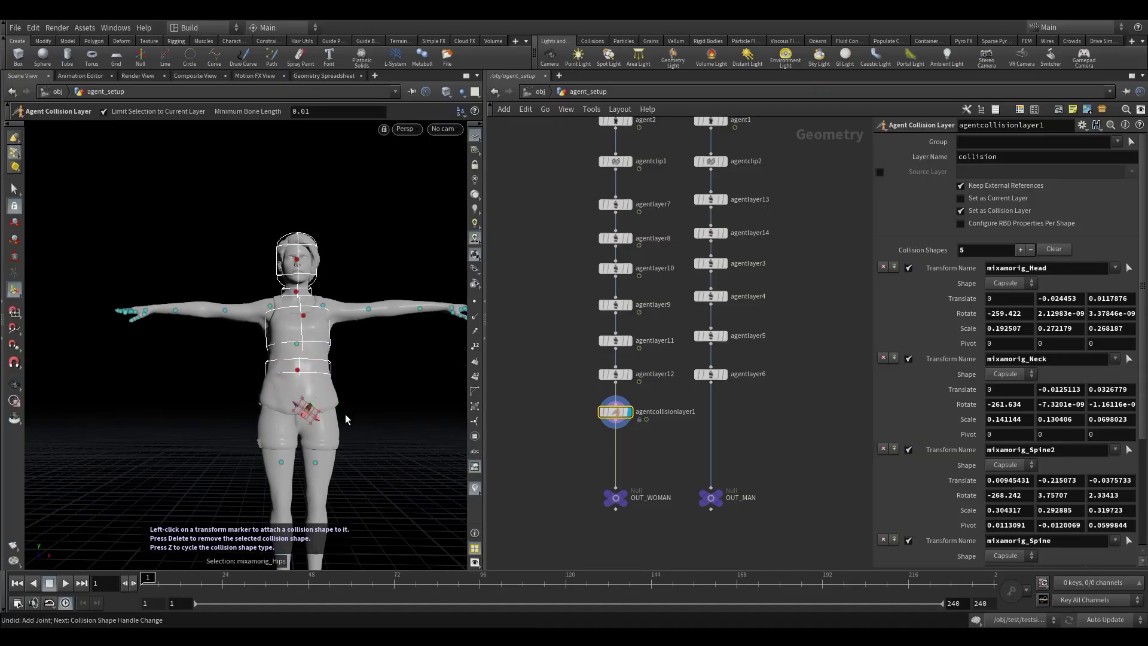
Step: Enlarge the mixamorig_Hips capsule until it is long enough to span the pelvis
alt+right_drag(329, 411, 335, 411)
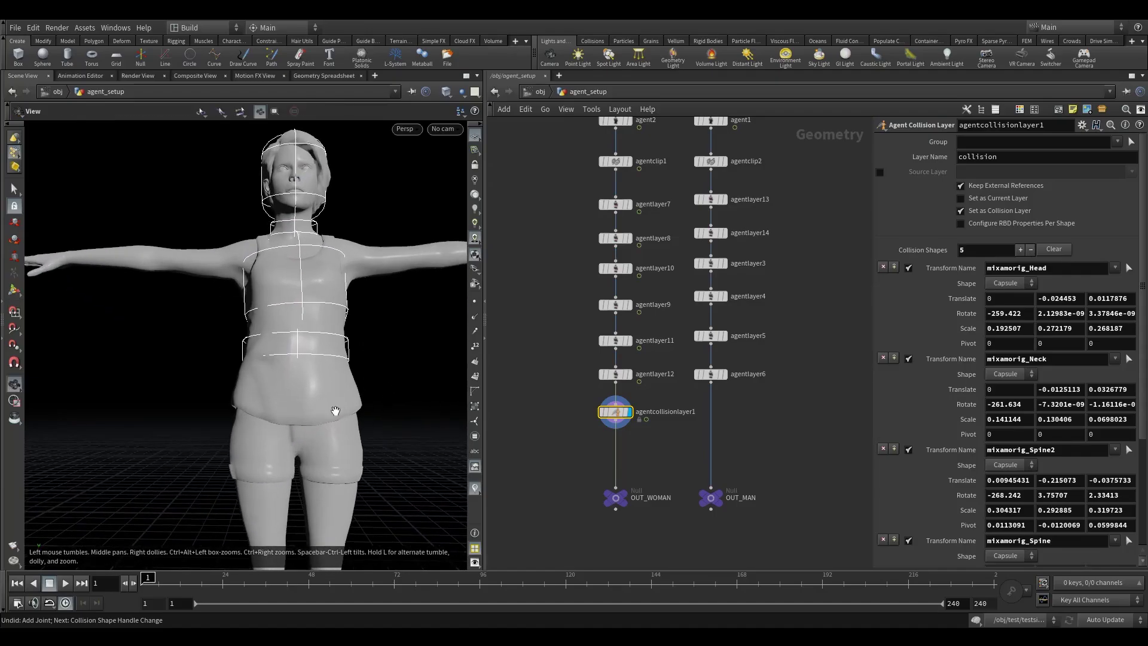
alt+drag(335, 411, 279, 430)
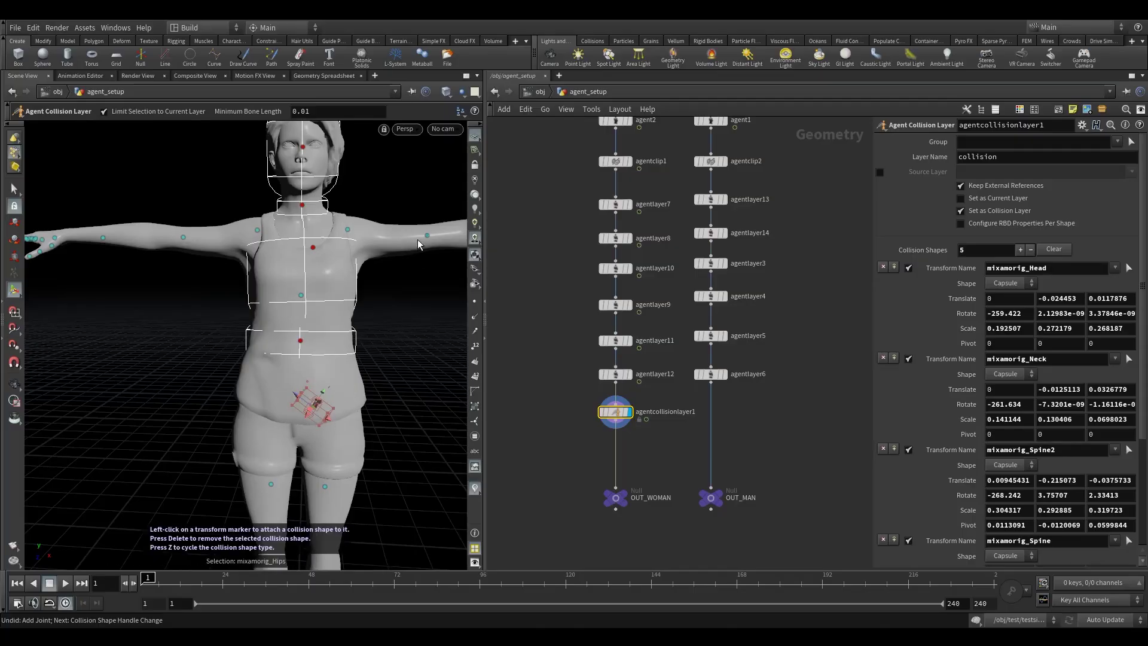
alt+drag(331, 407, 283, 388)
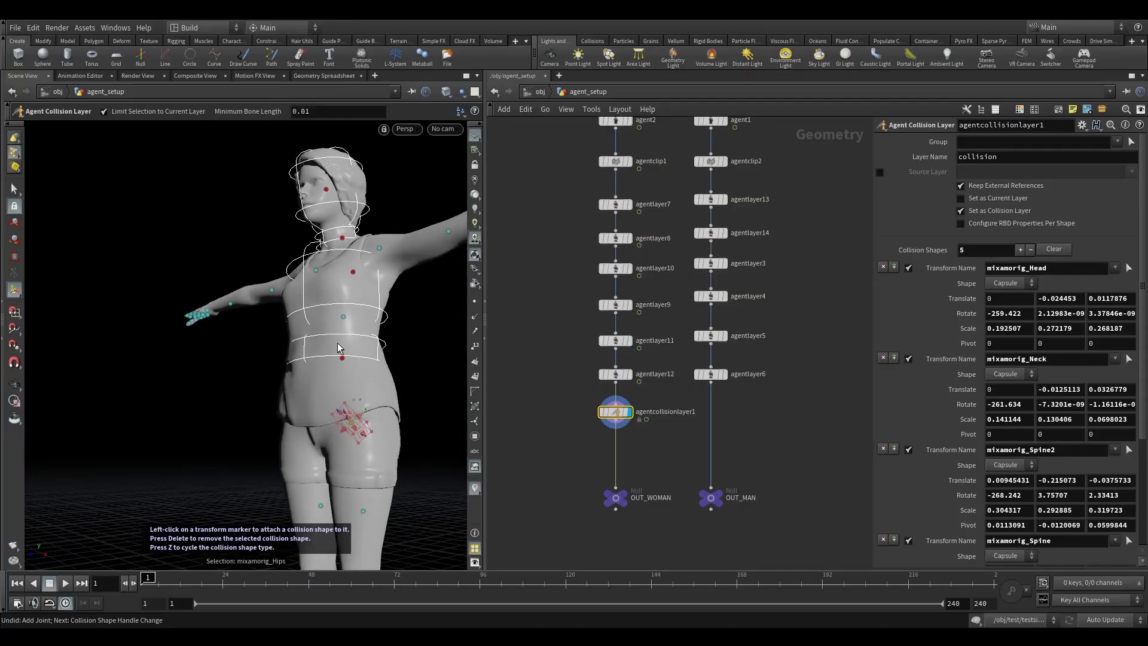
alt+drag(333, 414, 379, 440)
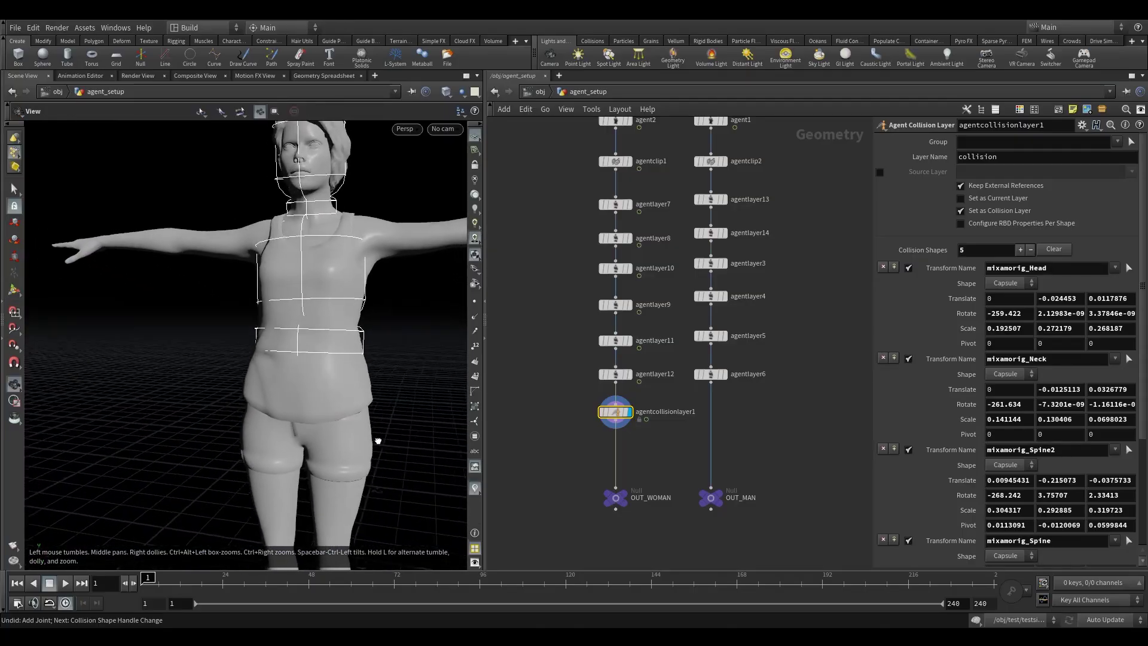
alt+right_drag(379, 440, 336, 415)
alt+drag(329, 413, 342, 377)
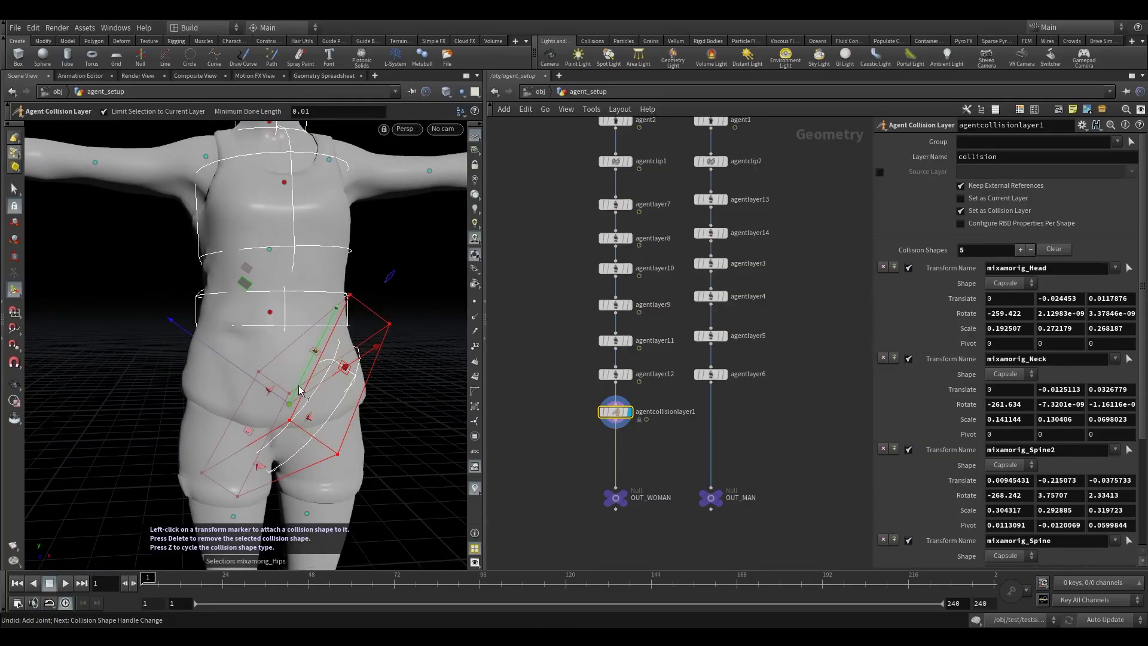
Step: Rotate the hips capsule so it lies horizontally across the pelvis, and undo the last upward shift
key(y)
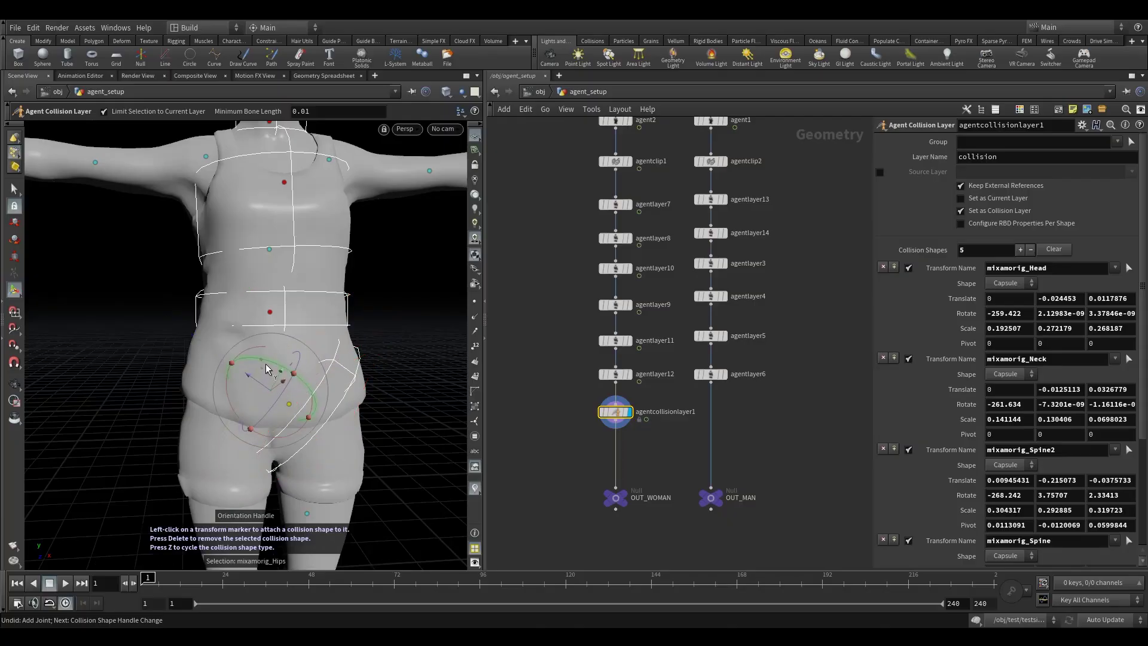
drag(265, 364, 268, 400)
drag(291, 357, 291, 340)
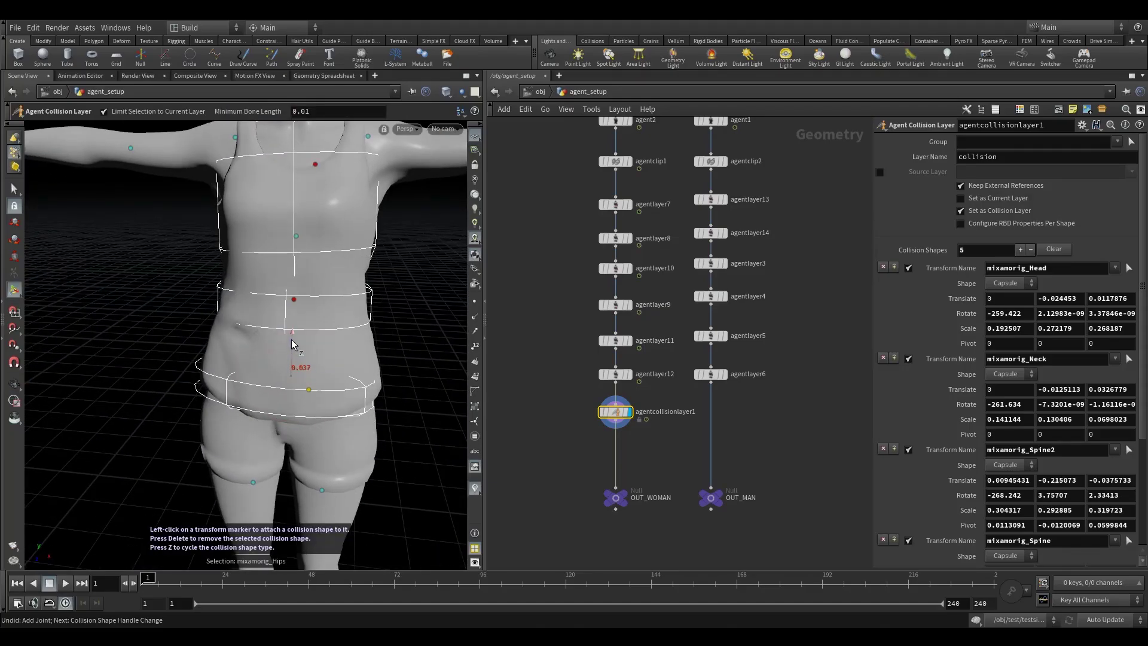
key(ctrl+z)
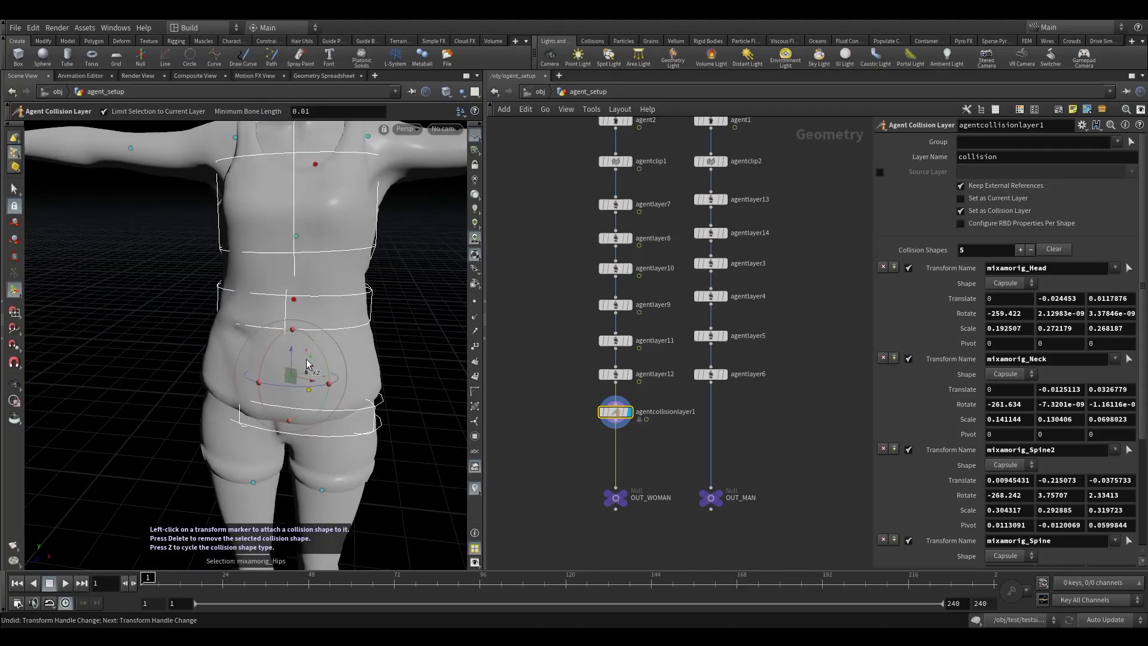
Step: Raise the hips capsule from the upper thighs to the lower belly using its box handle
key(z)
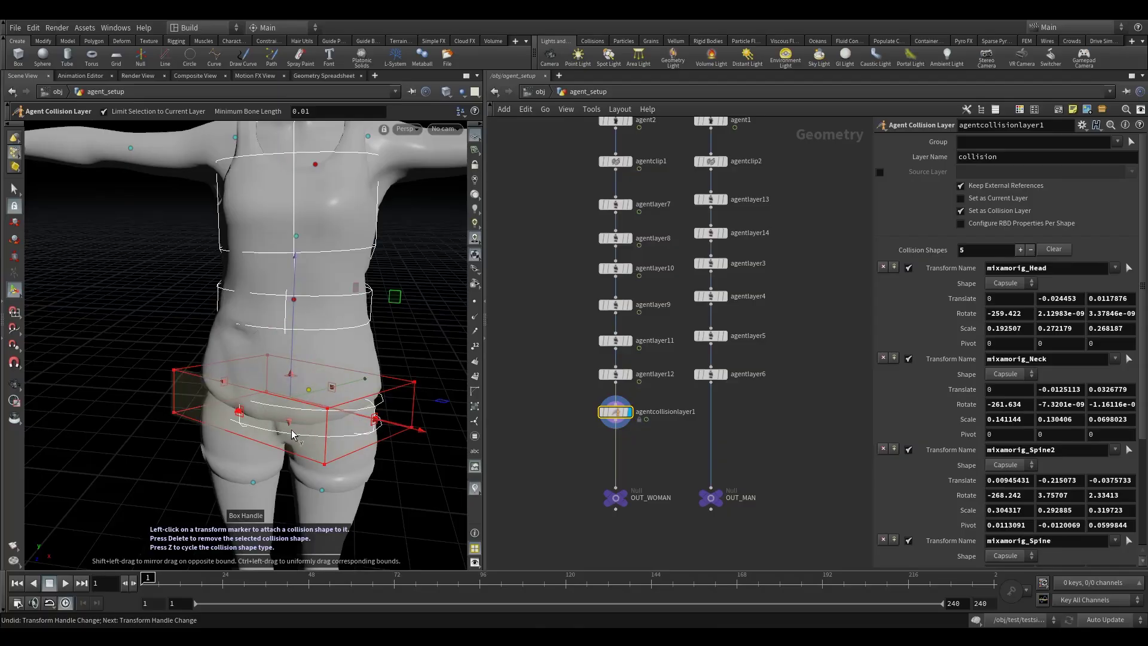
mouse_move(285, 414)
alt+mouse_down()
mouse_move(249, 421)
mouse_move(306, 394)
mouse_move(274, 416)
mouse_move(305, 413)
alt+mouse_up()
drag(317, 358, 319, 333)
Step: Fine-tune the rotation of the hips capsule so it aligns with the waist capsule above
alt+drag(304, 368, 354, 351)
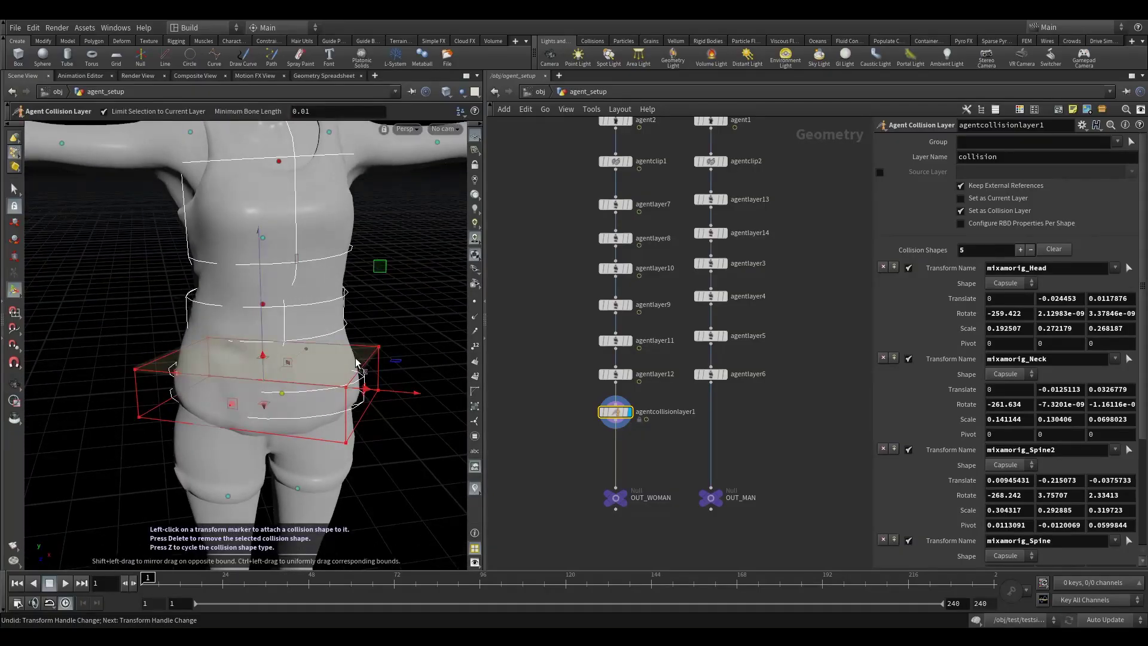
key(r)
mouse_move(269, 396)
mouse_down()
mouse_move(302, 393)
mouse_move(275, 402)
mouse_move(269, 392)
mouse_up()
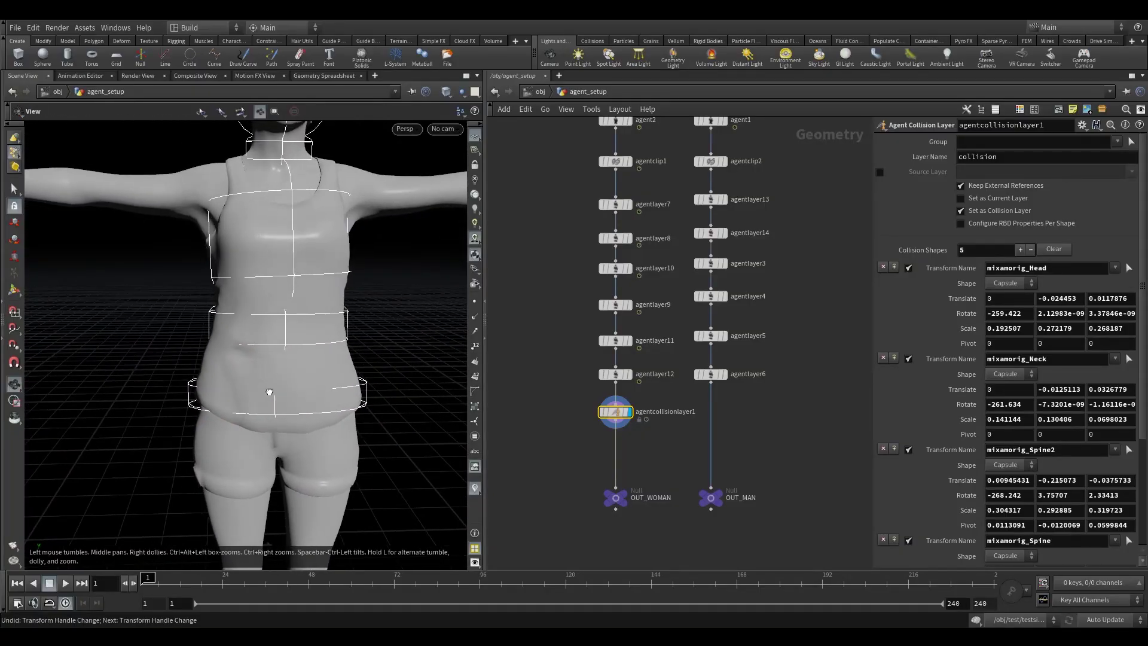
alt+middle_drag(269, 393, 308, 381)
alt+right_drag(308, 380, 299, 386)
alt+drag(300, 387, 363, 397)
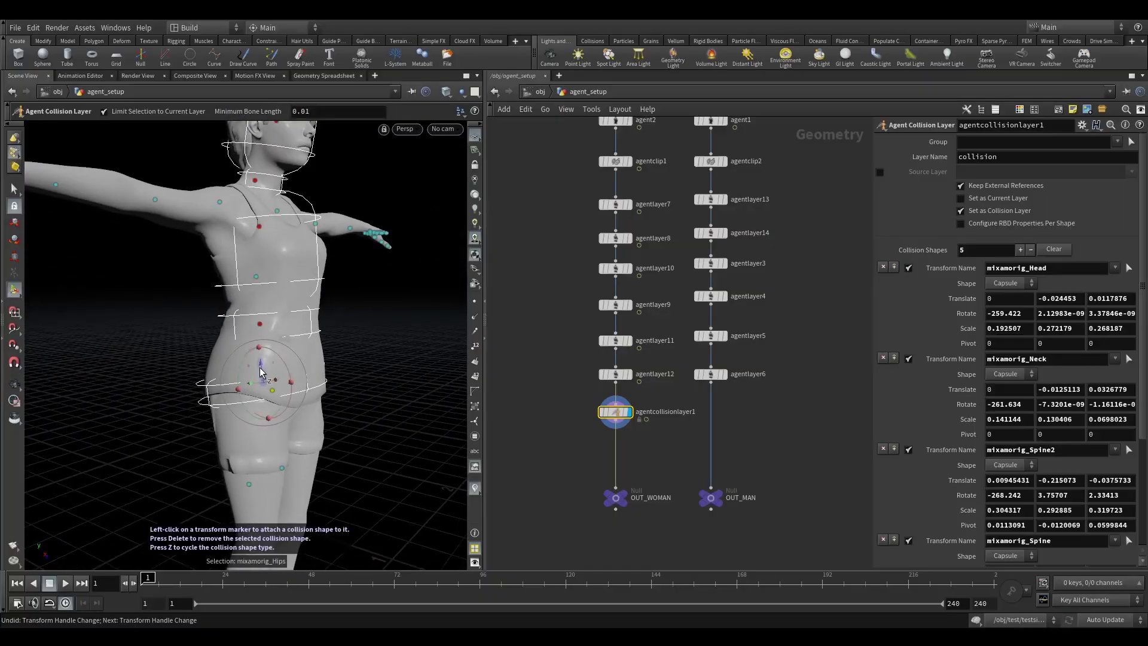
mouse_move(232, 392)
alt+mouse_down()
mouse_move(173, 403)
mouse_move(220, 408)
alt+mouse_up()
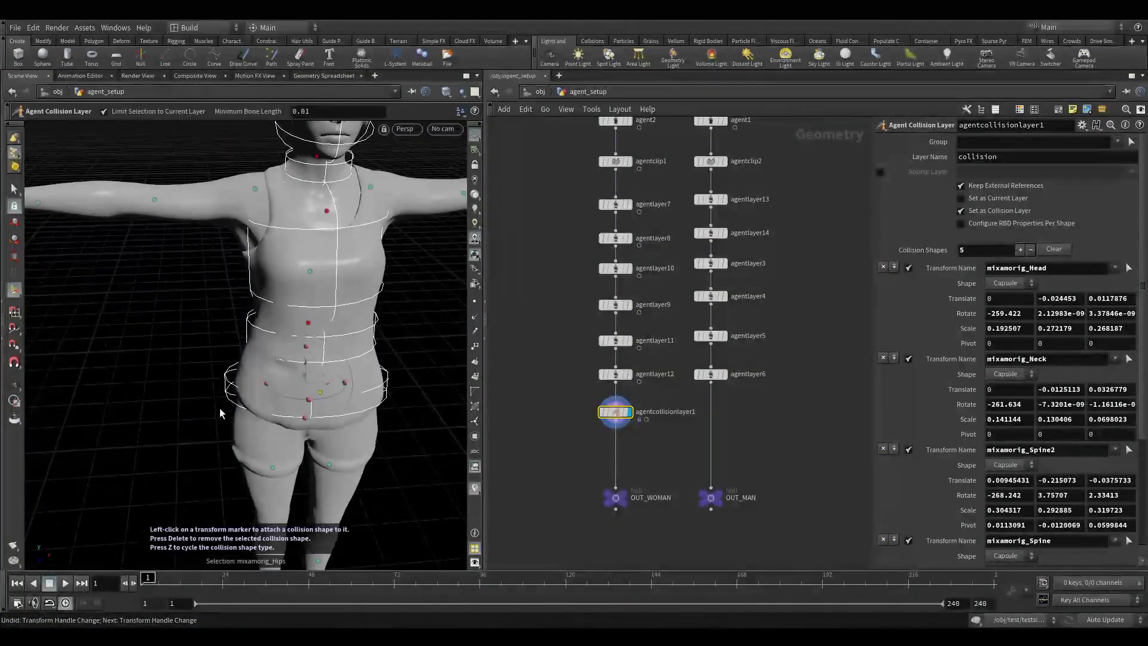
Step: Resize the hips capsule symmetrically on opposite bounds so it fits around the pelvis
key(z)
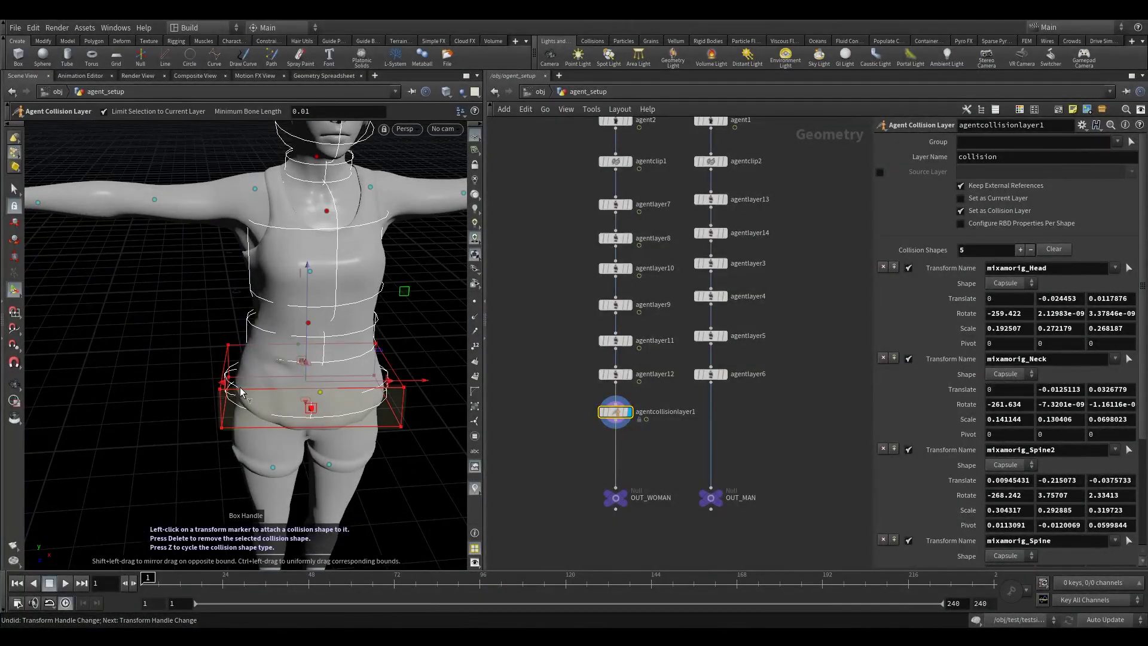
alt+drag(253, 390, 292, 389)
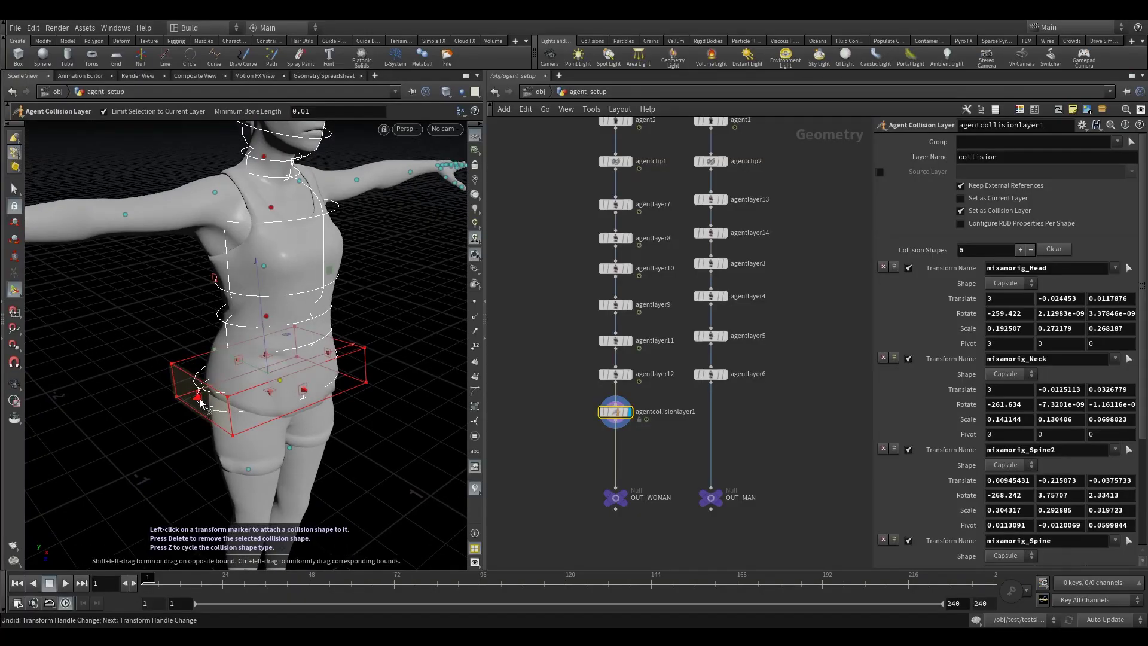
shift+drag(200, 399, 184, 380)
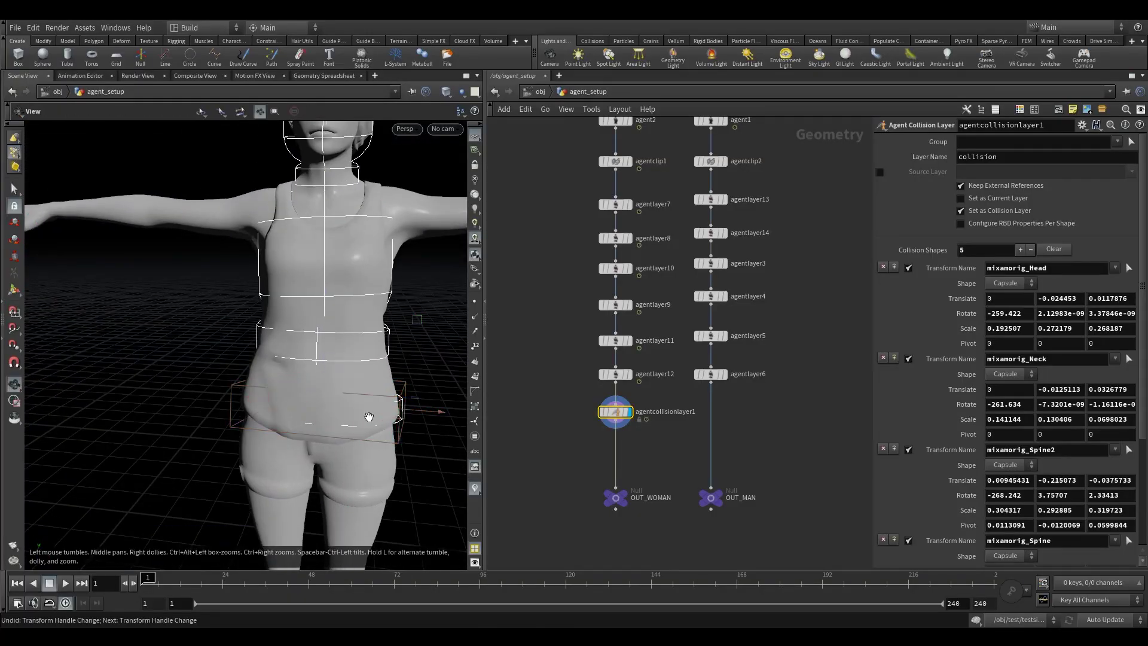
Step: Level the hips capsule's front-to-back tilt from the side and check the capsules against the skeleton
alt+drag(369, 415, 220, 436)
alt+right_drag(221, 436, 315, 438)
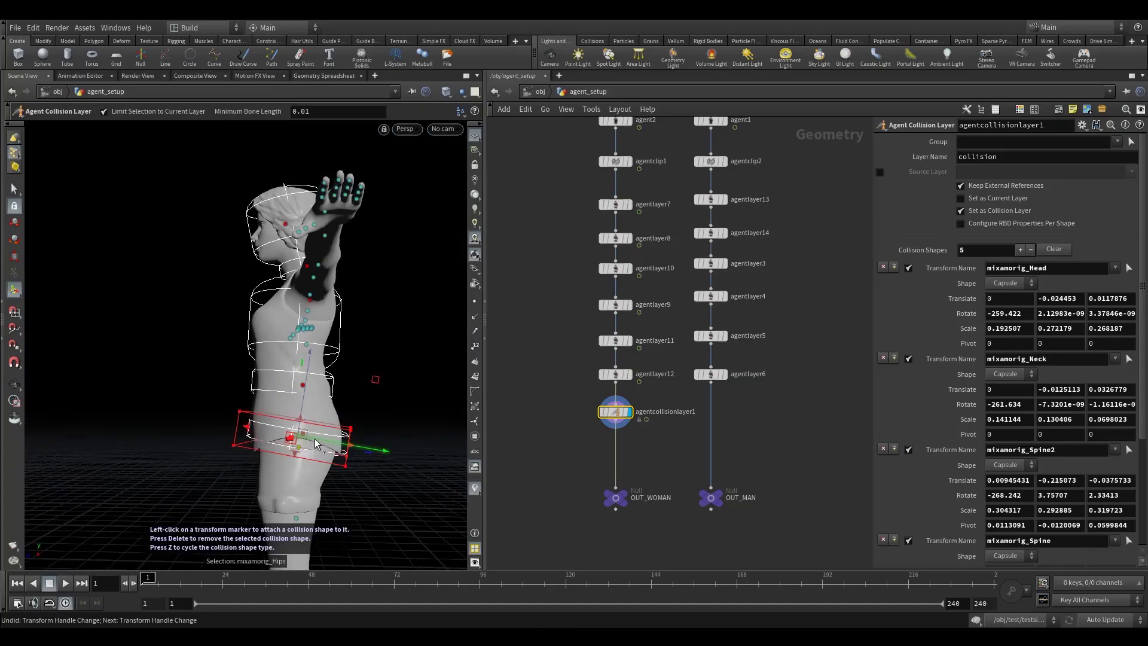
key(r)
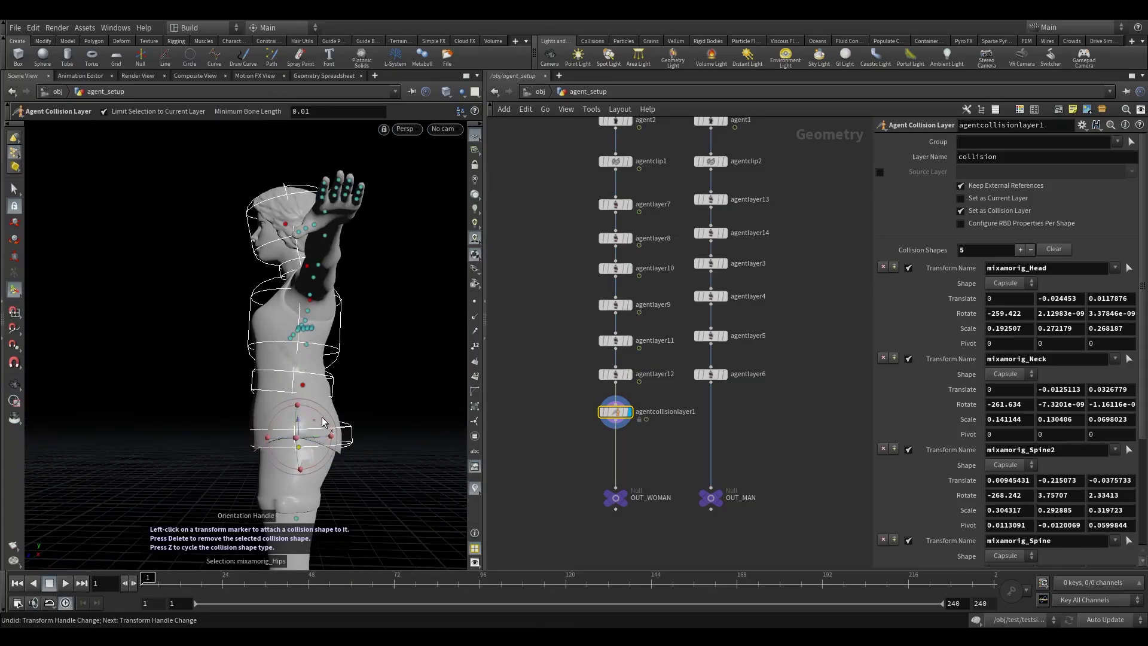
alt+drag(318, 425, 371, 429)
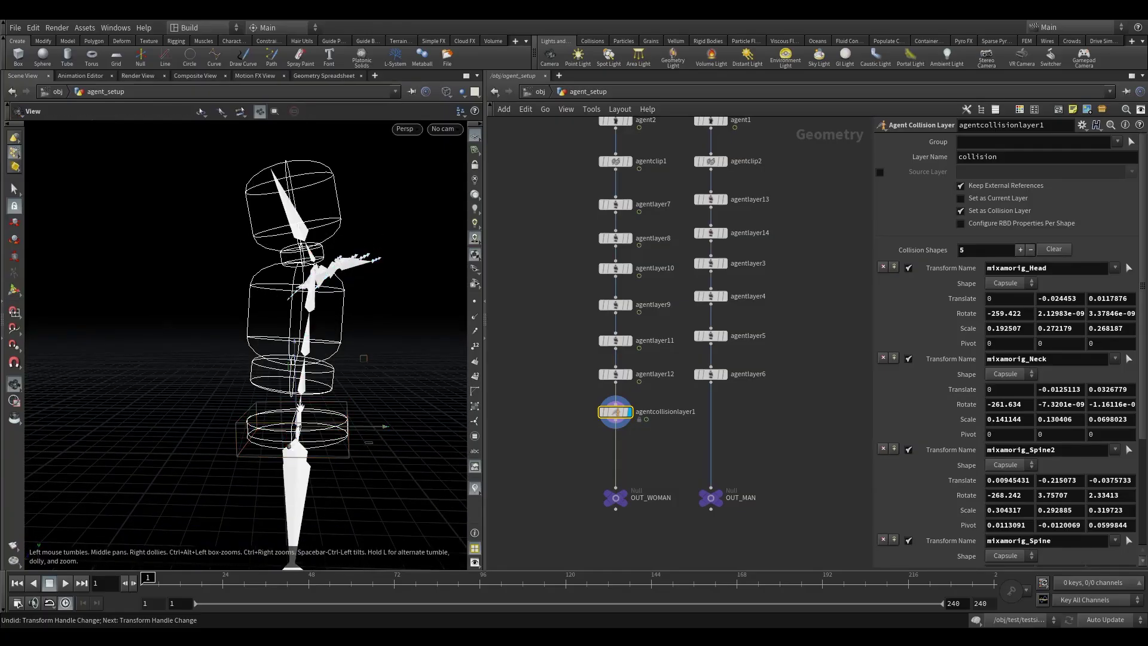
alt+drag(300, 409, 401, 398)
alt+drag(262, 414, 225, 412)
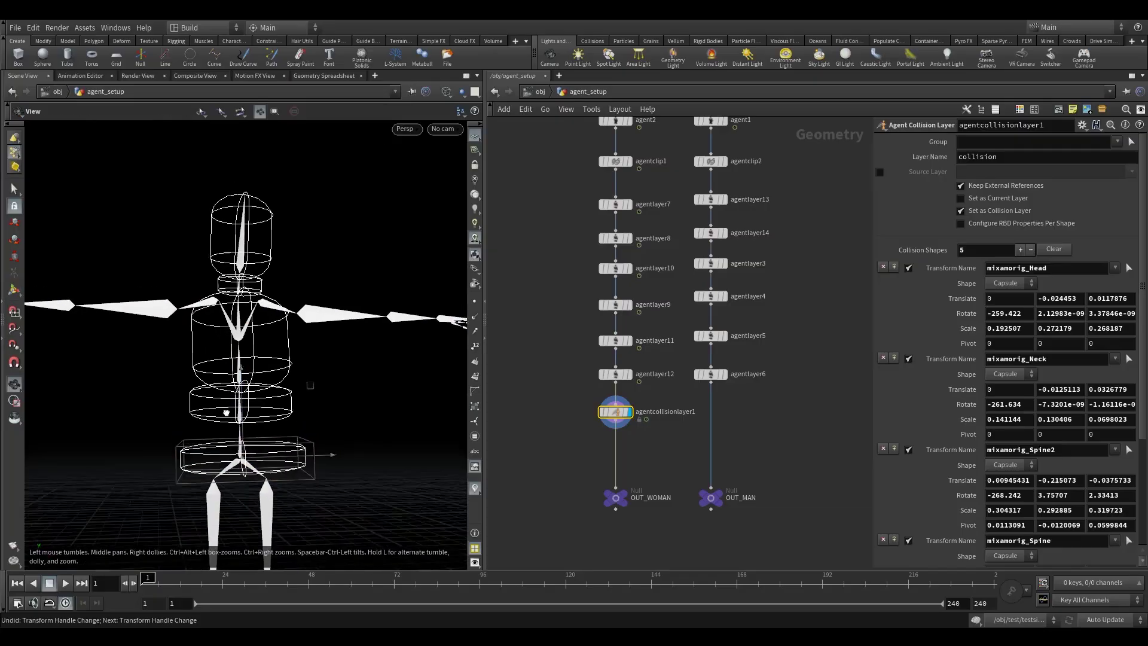
Step: Adjust the hips capsule and the waist (mixamorig_Spine) capsule so they sit close together around the lower torso
alt+right_drag(225, 412, 338, 411)
alt+drag(338, 410, 292, 422)
mouse_move(204, 432)
mouse_down()
mouse_move(201, 397)
mouse_move(208, 436)
mouse_move(146, 442)
mouse_move(160, 450)
mouse_up()
click(193, 388)
scroll(274, 435, down, 1)
alt+drag(274, 435, 250, 456)
scroll(251, 451, down, 3)
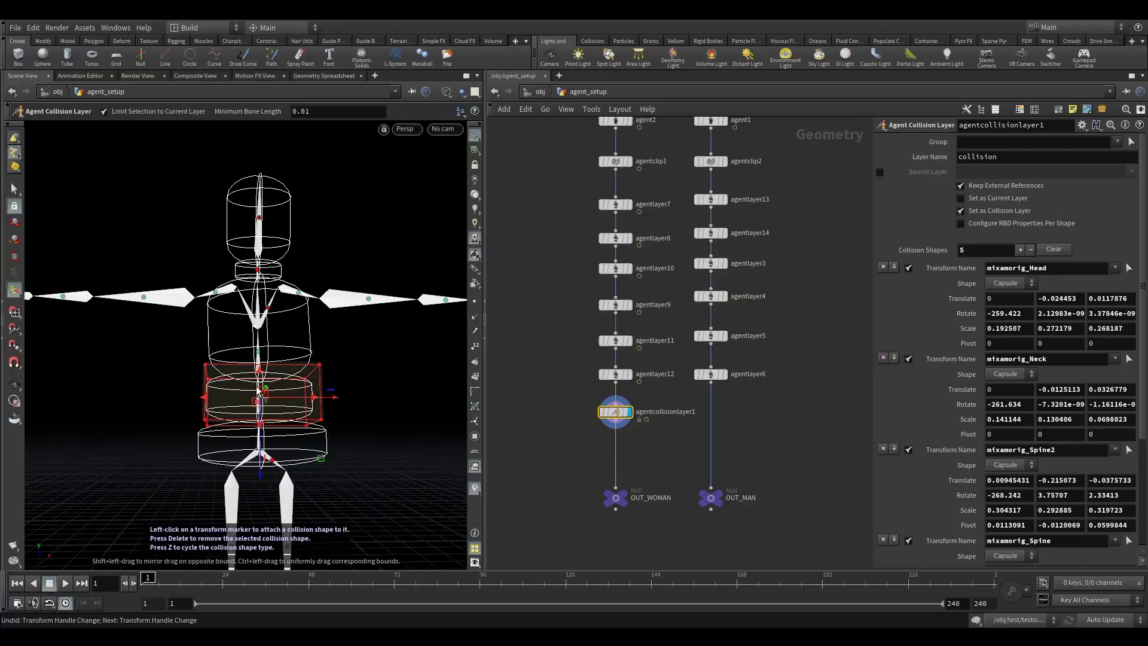
Step: Examine the head, neck, torso and hips capsules against the shaded body of the woman agent
key(w)
scroll(259, 394, down, 4)
alt+middle_drag(249, 435, 226, 397)
scroll(225, 404, down, 2)
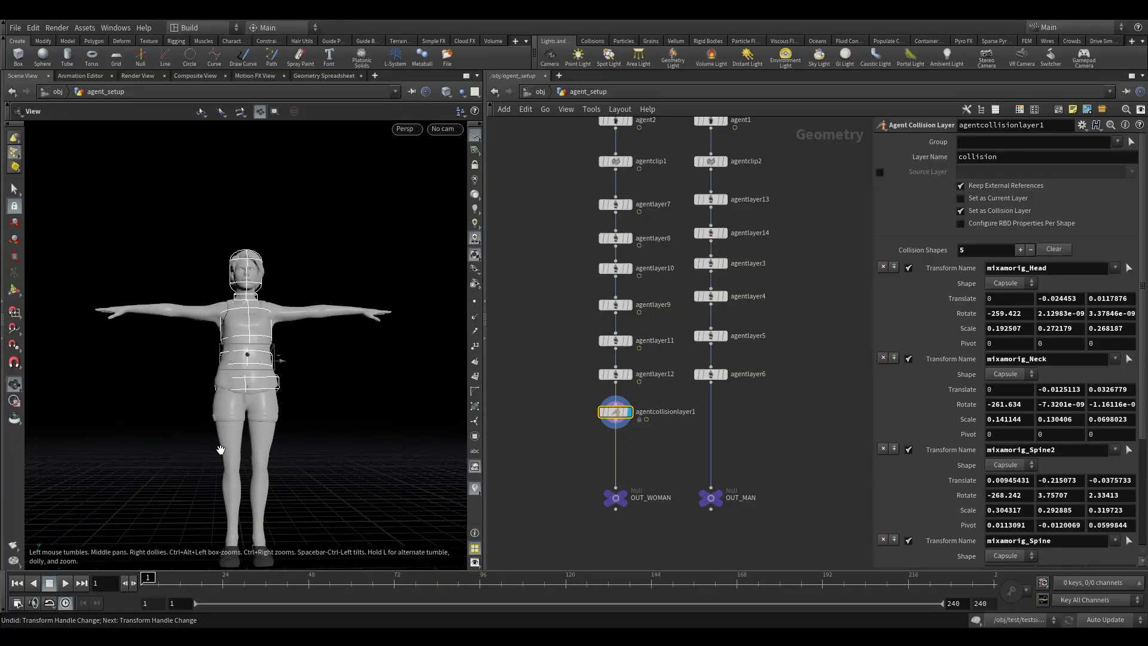
alt+middle_drag(220, 450, 228, 390)
scroll(263, 407, up, 2)
alt+drag(280, 410, 234, 389)
alt+middle_drag(233, 305, 231, 384)
scroll(286, 353, up, 4)
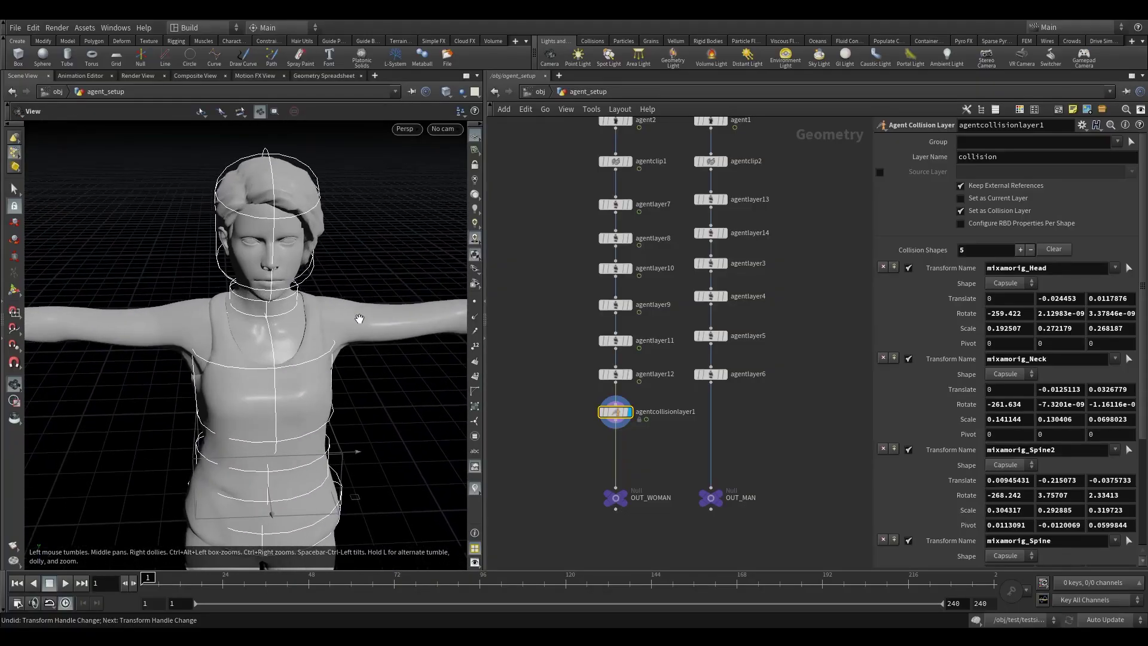
Step: Attach a capsule collision shape to the left upper arm joint (mixamorig_LeftArm)
alt+middle_drag(359, 319, 297, 325)
scroll(305, 330, up, 4)
alt+drag(315, 336, 267, 339)
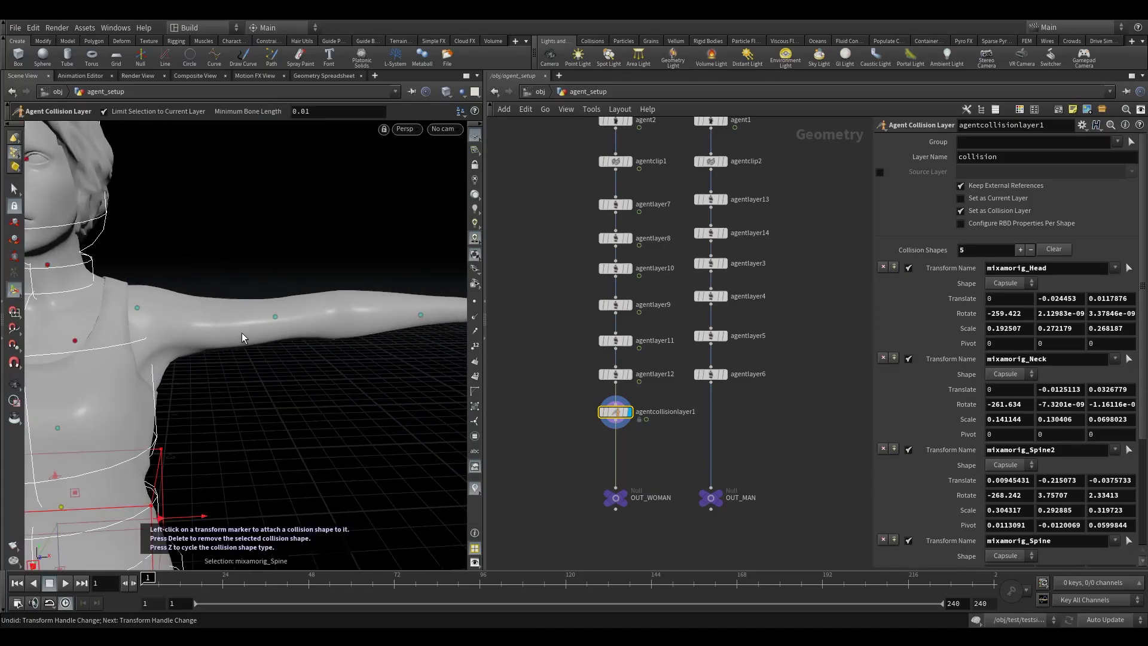
click(276, 317)
mouse_move(263, 348)
alt+mouse_down()
mouse_move(269, 335)
mouse_move(239, 336)
alt+mouse_up()
mouse_move(138, 341)
alt+mouse_down()
mouse_move(180, 334)
mouse_move(130, 323)
alt+mouse_up()
alt+drag(129, 321, 295, 302)
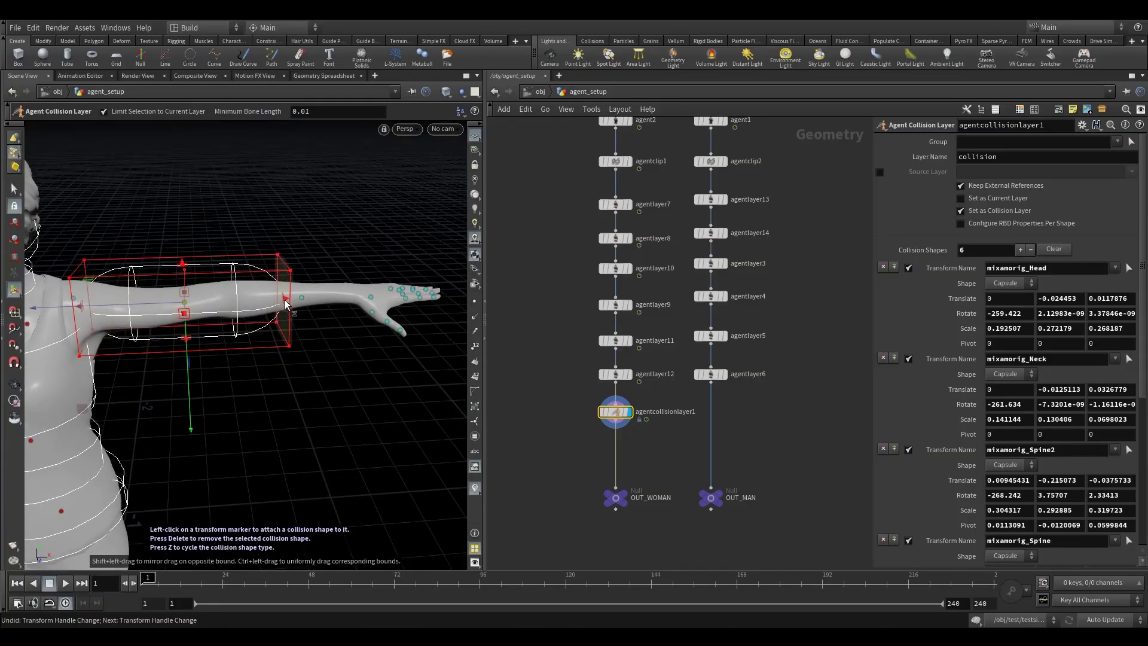
Step: Shorten the left upper arm capsule so it ends at the elbow and slim it around the arm
key(w)
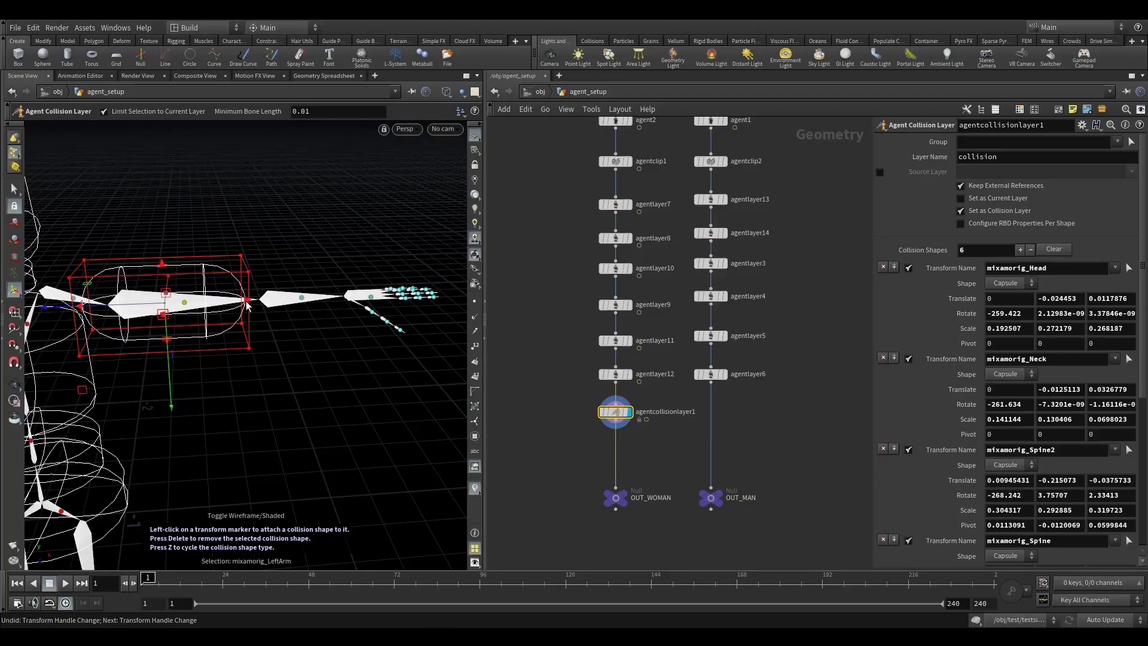
alt+drag(252, 304, 78, 319)
key(w)
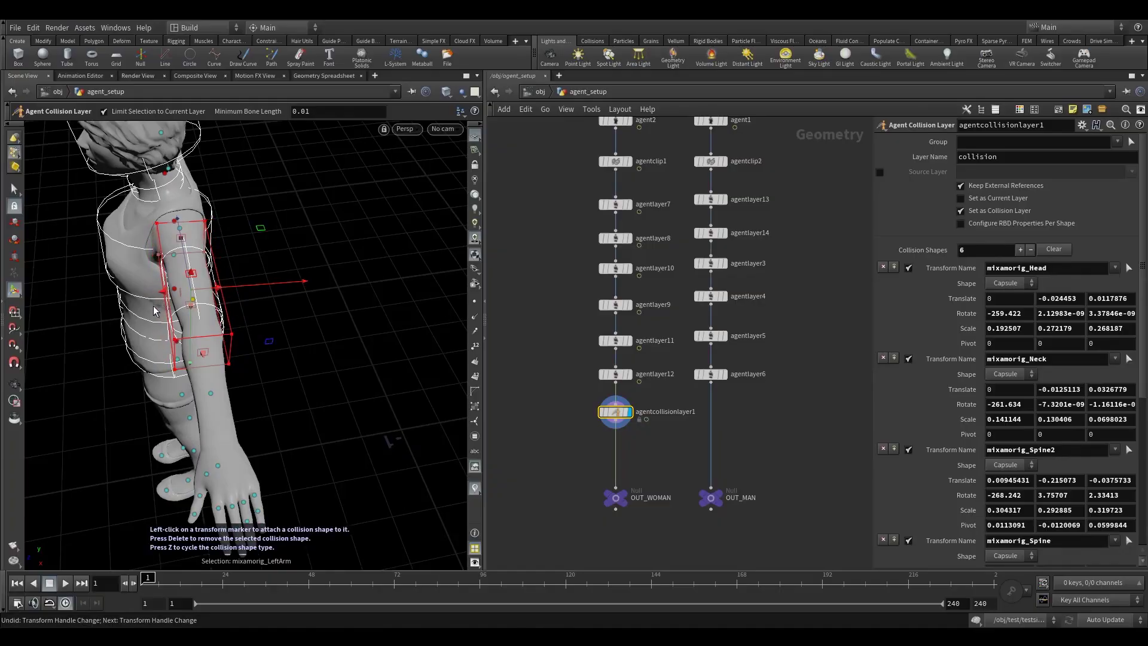
alt+drag(153, 306, 249, 272)
alt+middle_drag(249, 271, 209, 317)
alt+right_drag(210, 317, 329, 264)
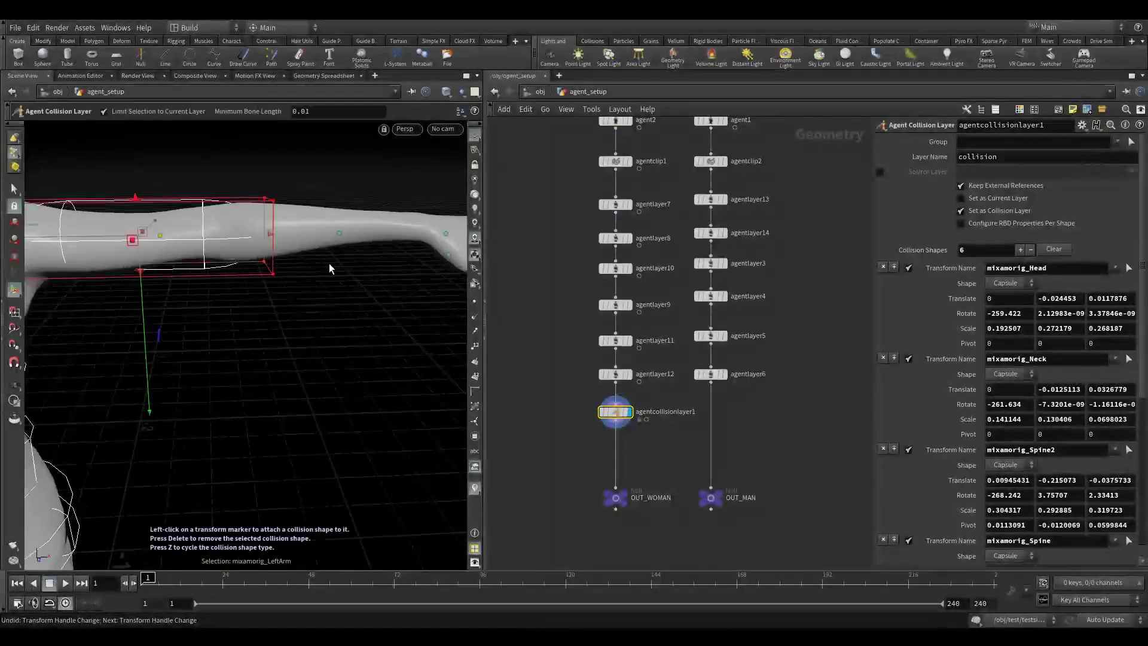
Step: Attach a capsule to the left forearm joint (mixamorig_LeftForeArm) and fit its length between elbow and wrist
key(w)
click(339, 237)
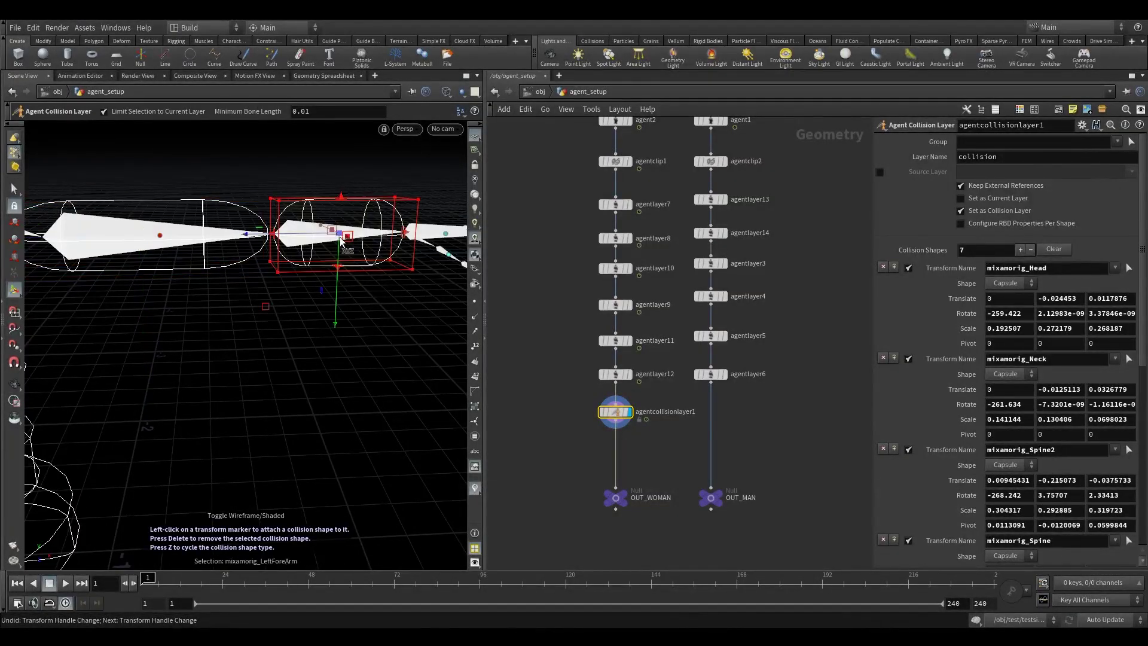
alt+middle_drag(319, 236, 243, 287)
mouse_move(243, 287)
alt+mouse_down()
mouse_move(216, 326)
mouse_move(209, 297)
alt+mouse_up()
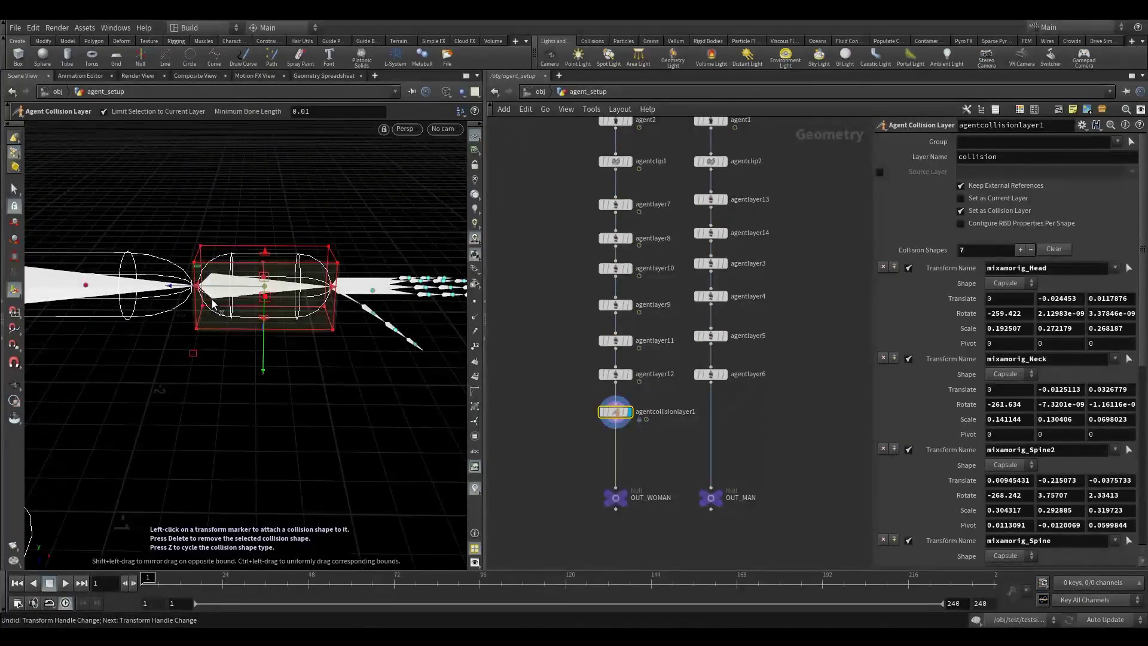
Step: Slim the left forearm capsule around the shaded arm and refine the upper arm capsule's fit at the elbow
key(w)
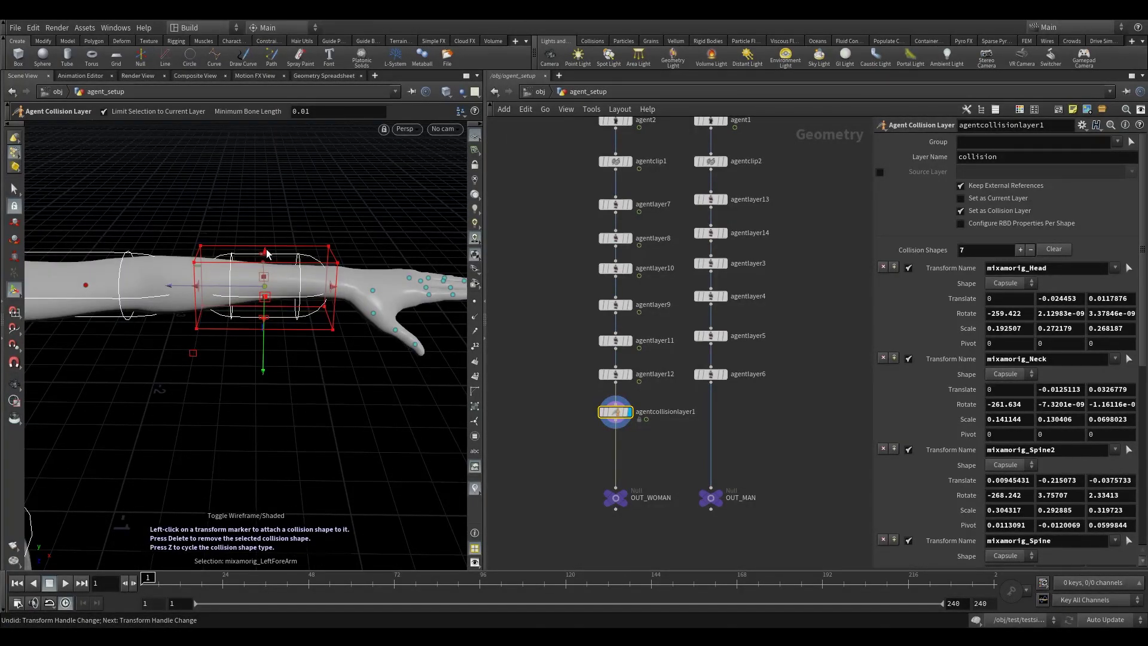
alt+drag(266, 258, 243, 273)
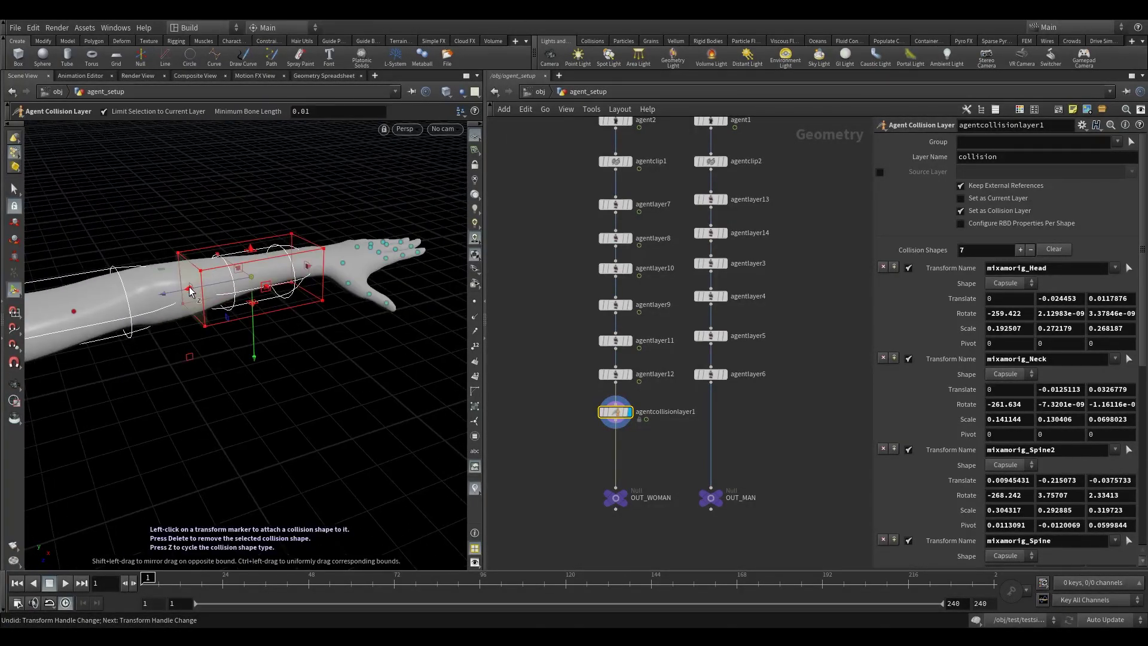
click(91, 310)
alt+drag(91, 311, 187, 289)
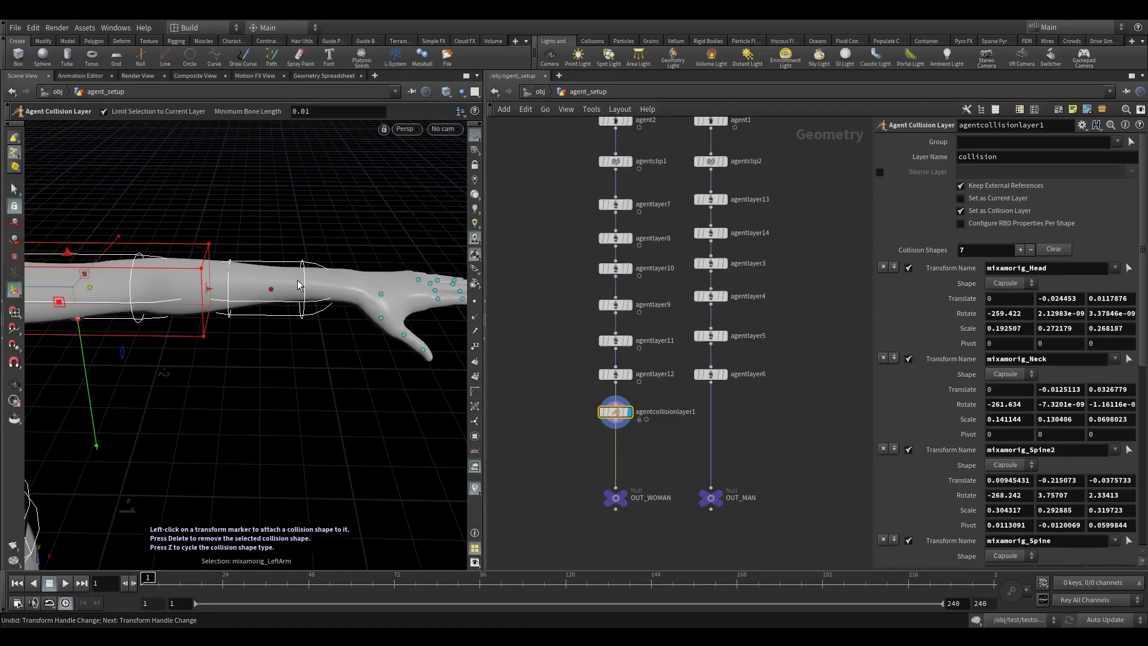
Step: Attach a capsule to the left hand joint (mixamorig_LeftHand) and enlarge it towards the fingers
alt+drag(351, 282, 281, 378)
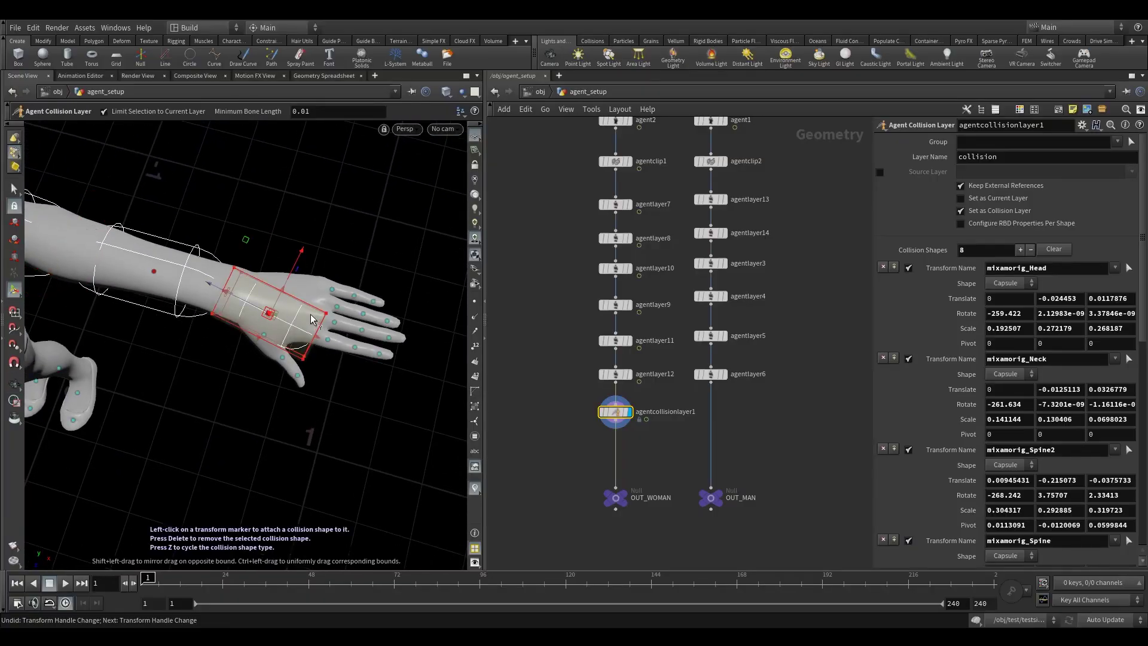
alt+drag(295, 328, 251, 318)
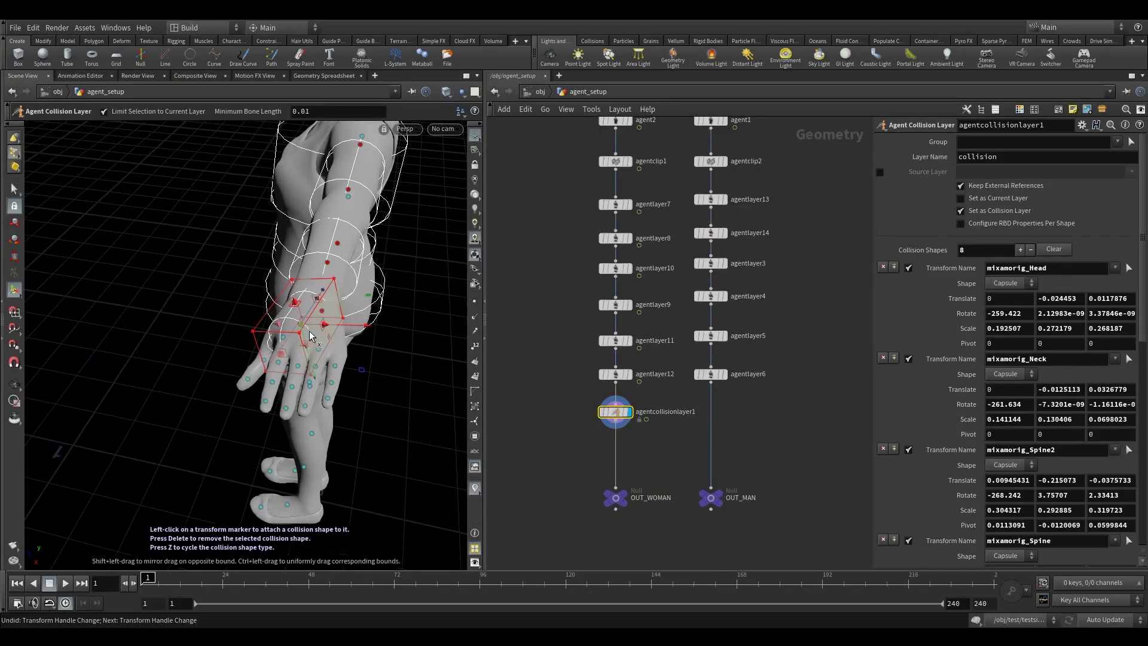
mouse_move(317, 331)
shift+mouse_down()
mouse_move(355, 316)
mouse_move(347, 336)
mouse_move(317, 342)
shift+mouse_up()
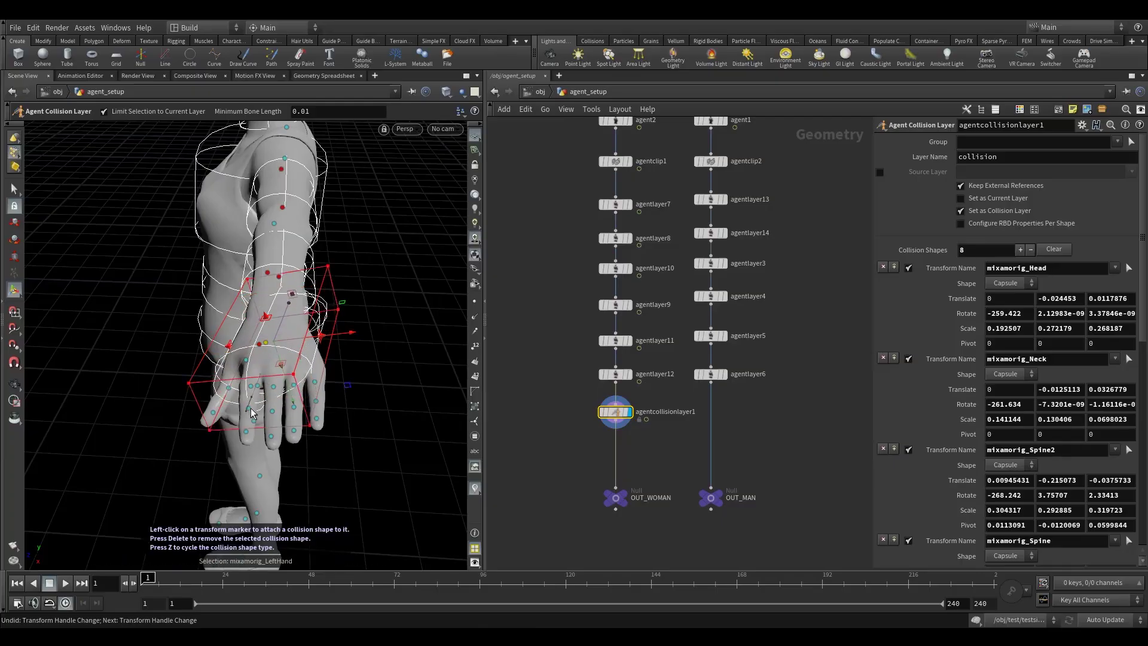
drag(256, 402, 234, 420)
alt+drag(325, 335, 260, 366)
alt+right_drag(261, 366, 263, 388)
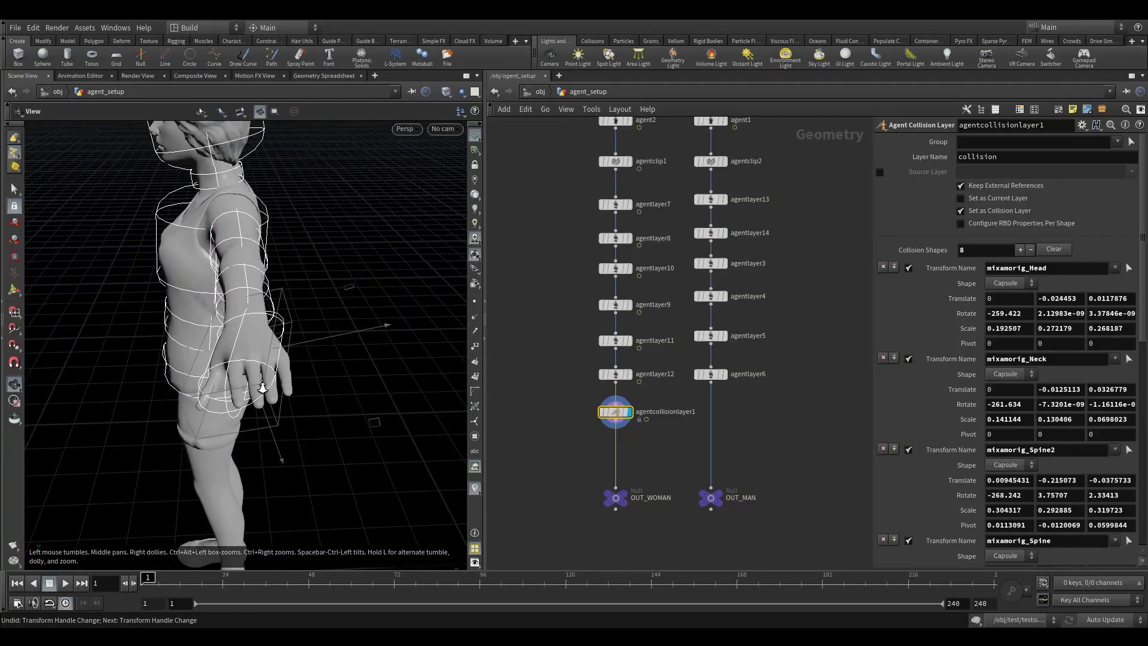
Step: Rotate the left hand capsule with the orientation handle so it follows the direction of the hand
alt+drag(263, 387, 290, 359)
alt+drag(300, 412, 290, 325)
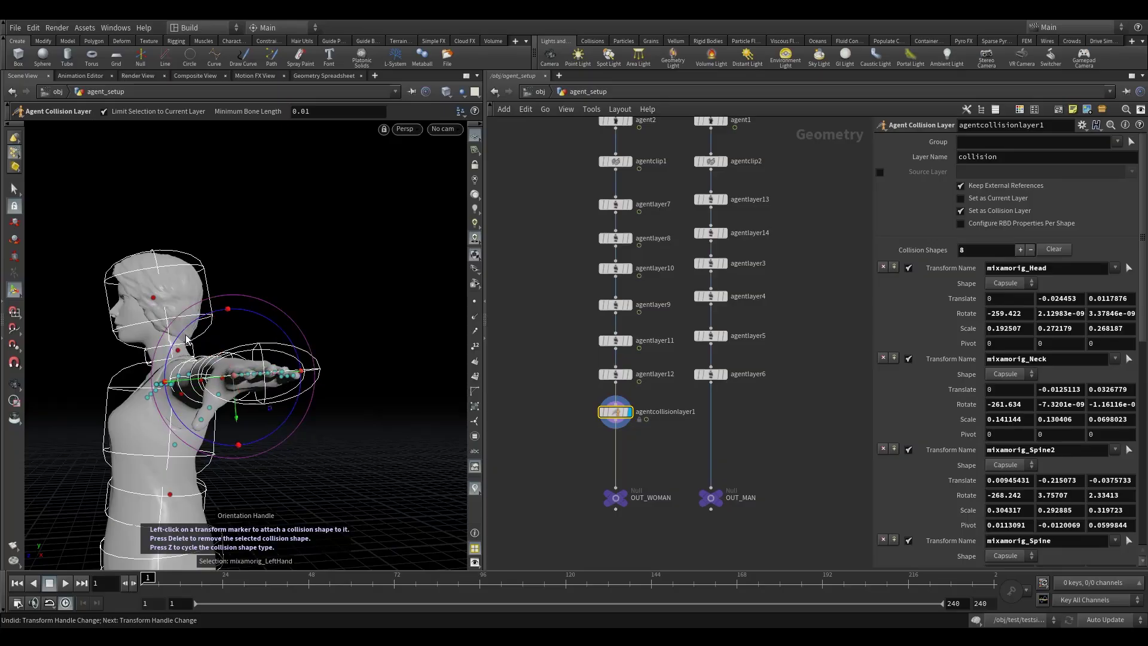
alt+drag(185, 336, 214, 432)
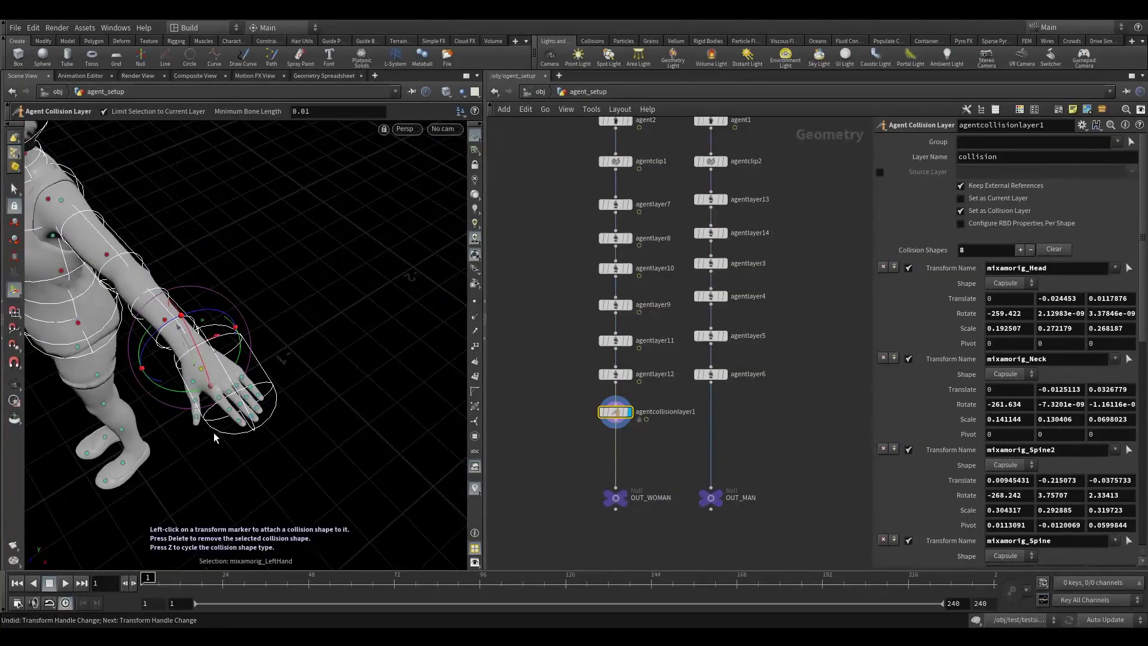
drag(171, 389, 185, 390)
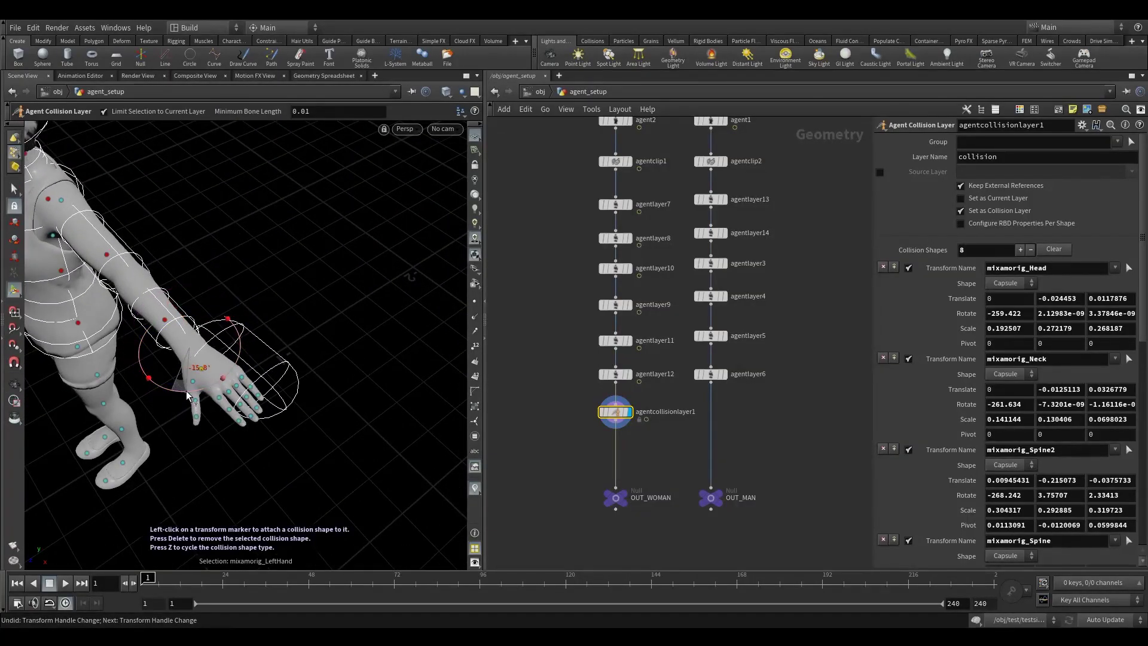
Step: Shift and resize the left hand capsule with the box handle to enclose palm and fingers, fine-tuning its rotation
key(e)
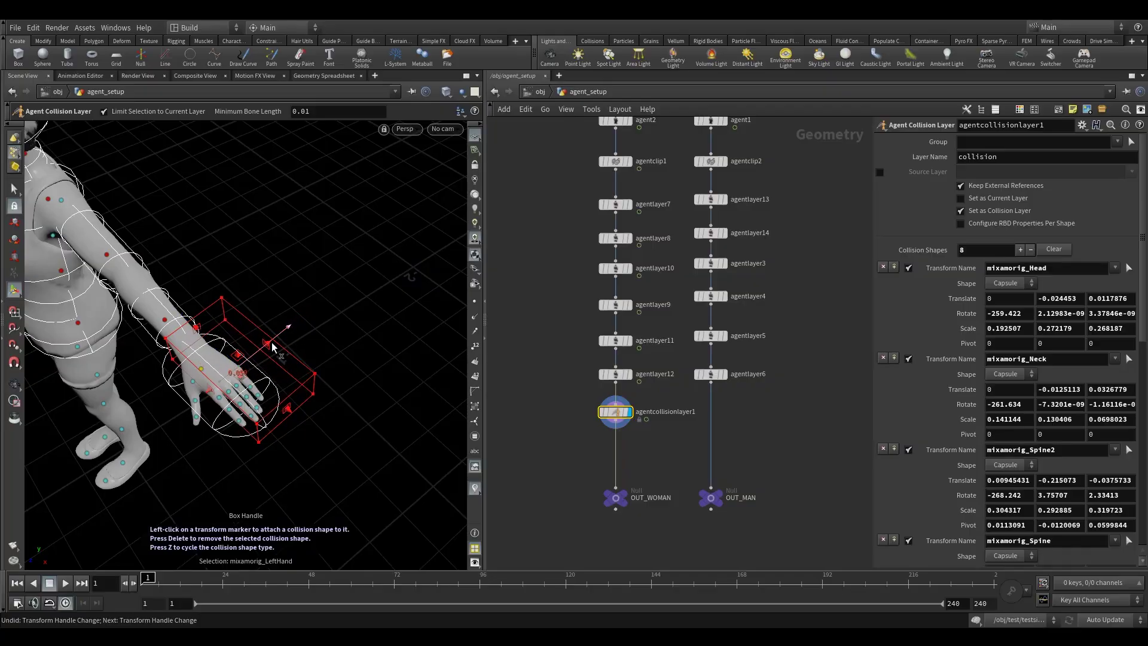
alt+drag(271, 342, 179, 357)
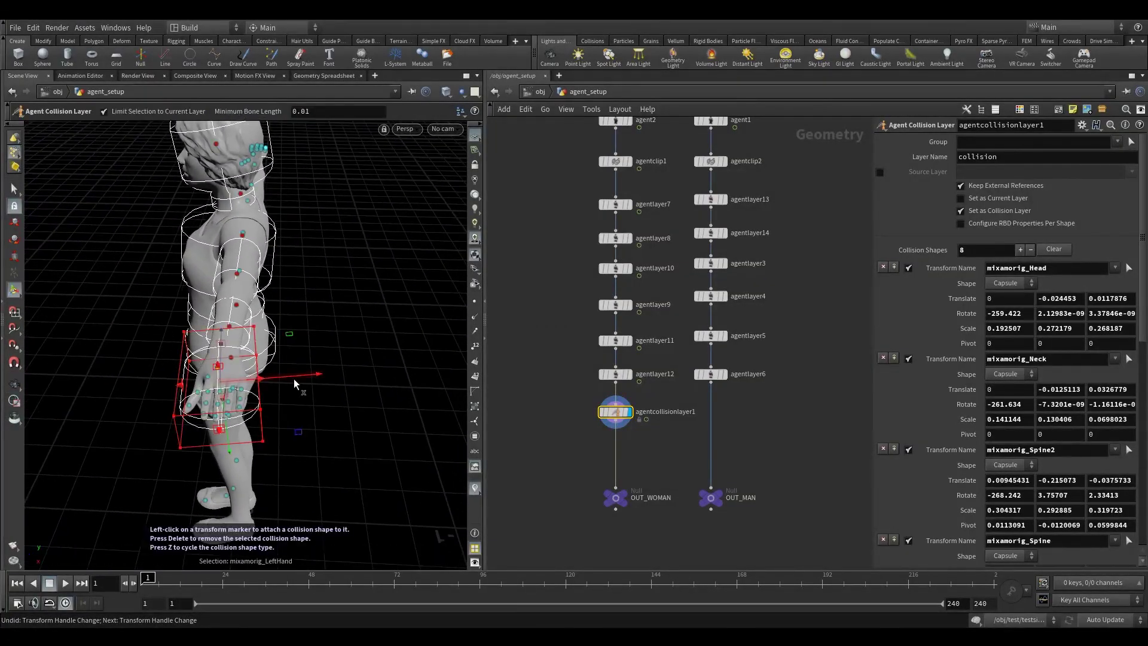
drag(293, 378, 222, 343)
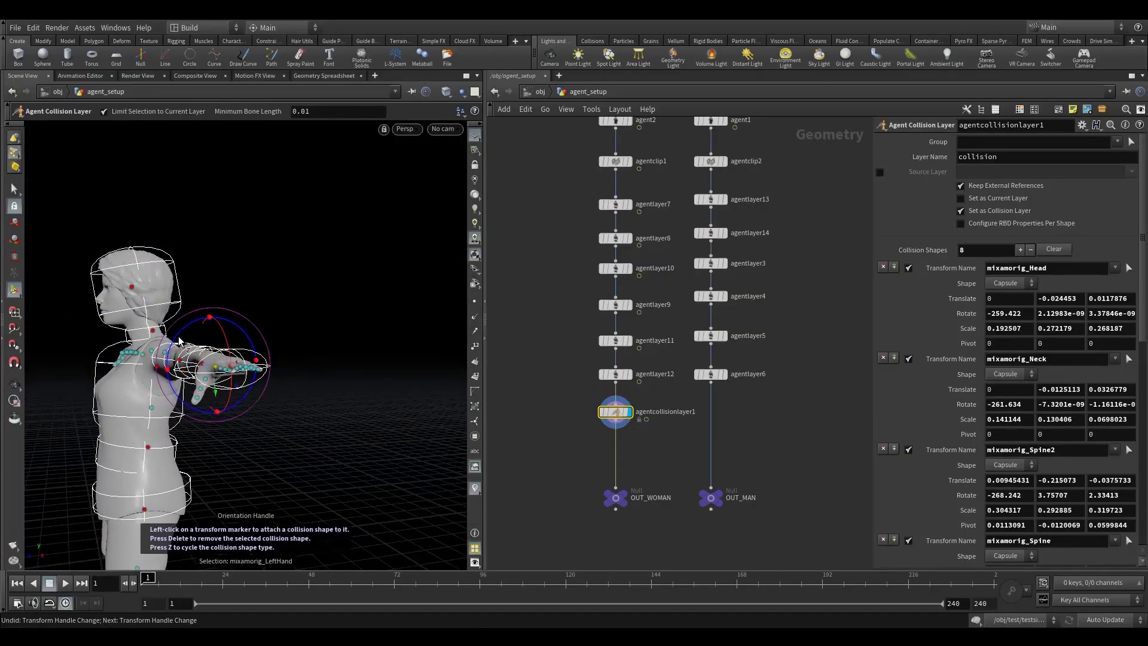
alt+drag(175, 356, 244, 383)
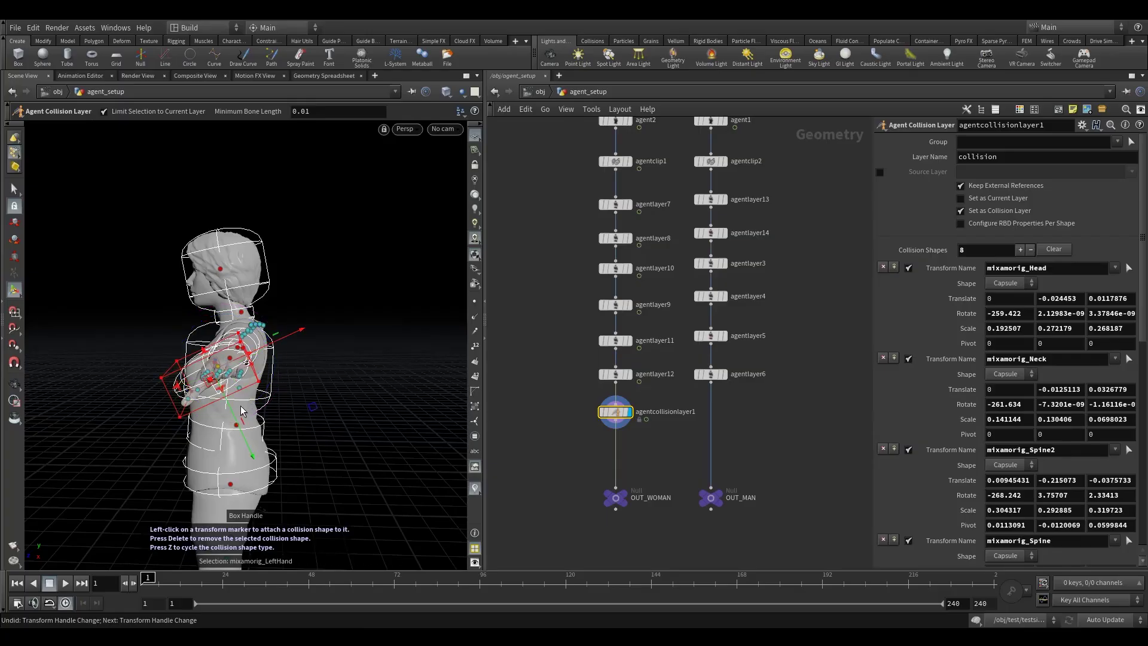
alt+drag(200, 376, 222, 420)
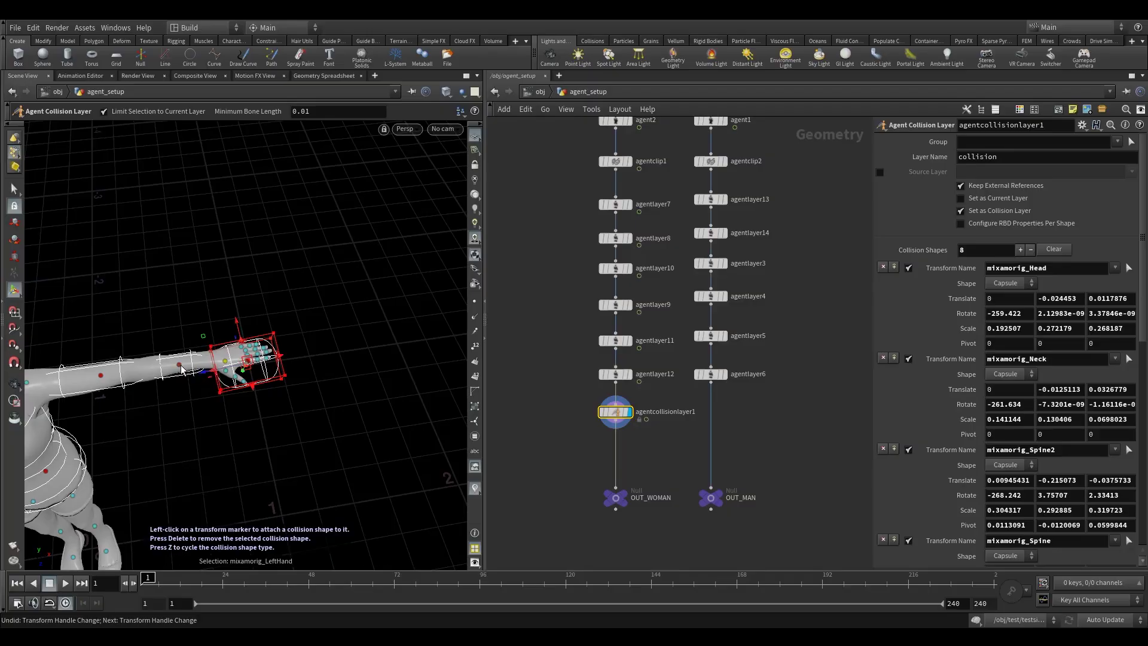
Step: Examine the left upper arm, forearm and hand capsules against the shaded body from several angles
alt+drag(218, 366, 210, 344)
alt+right_drag(210, 345, 226, 385)
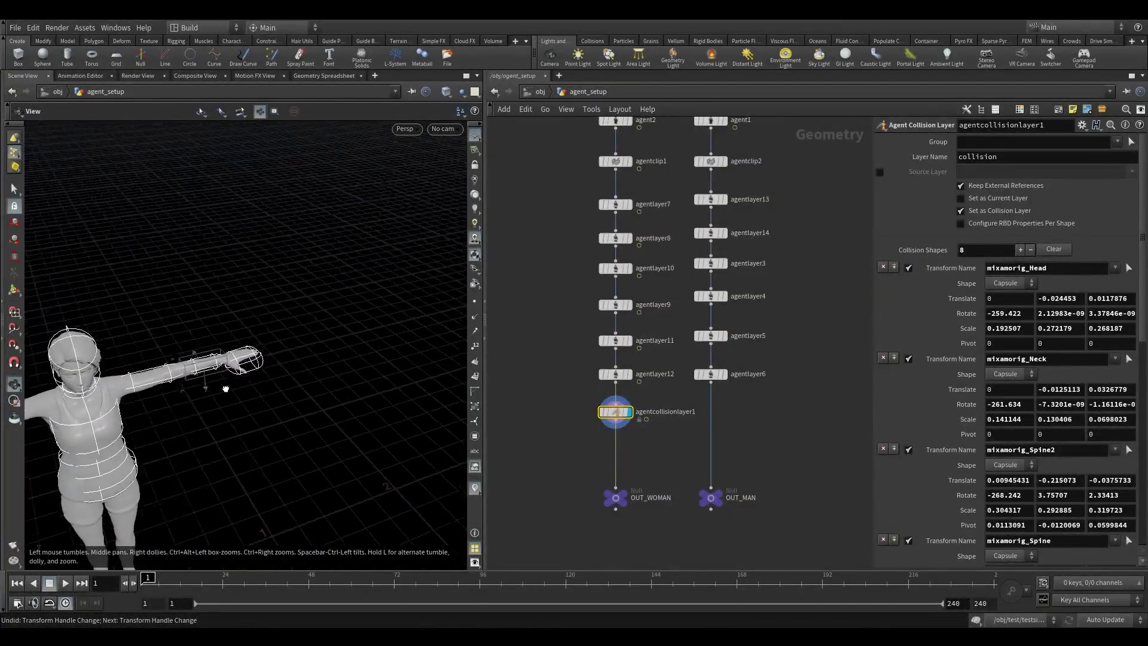
alt+drag(225, 386, 173, 363)
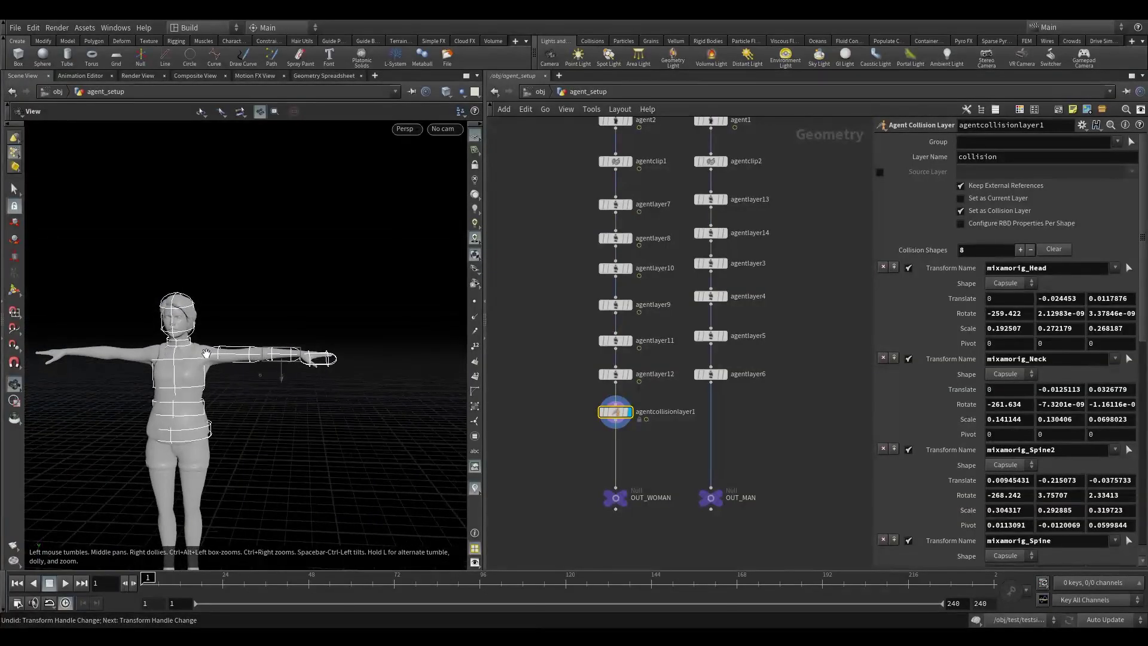
alt+middle_drag(173, 364, 200, 369)
alt+right_drag(200, 369, 263, 381)
alt+middle_drag(249, 378, 236, 378)
alt+right_drag(235, 378, 335, 331)
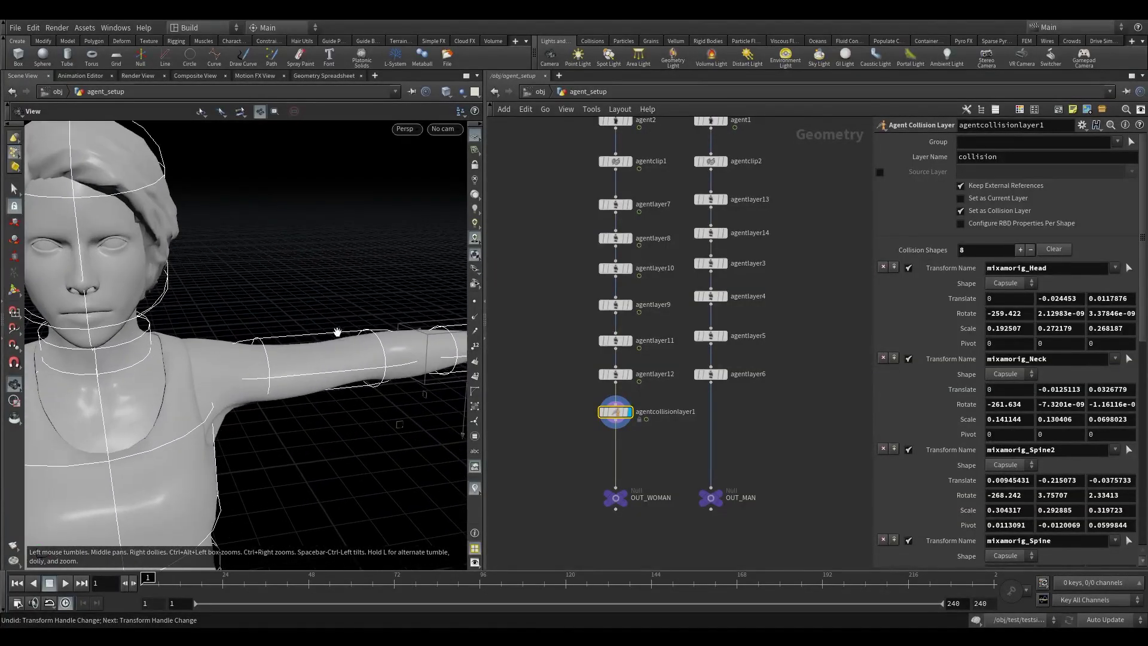
alt+drag(336, 331, 206, 361)
alt+middle_drag(269, 388, 353, 386)
alt+right_drag(353, 386, 165, 409)
alt+drag(165, 409, 202, 389)
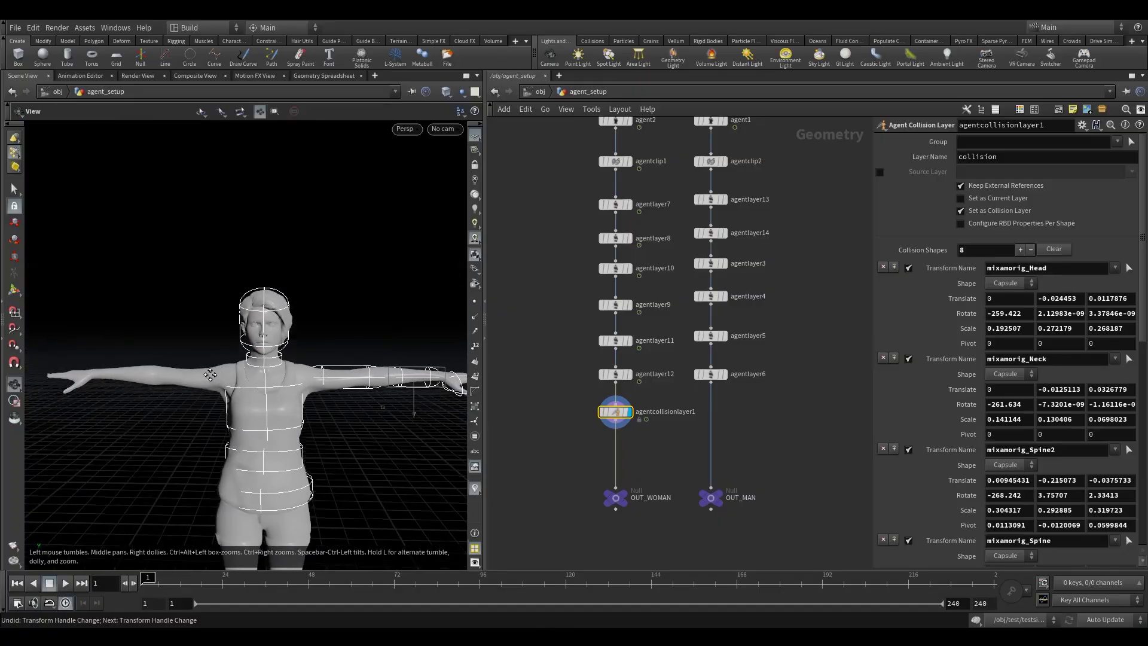
Step: Attach capsules to the right upper arm and right forearm (mixamorig_RightForeArm) joints
alt+middle_drag(202, 389, 205, 336)
alt+right_drag(205, 337, 237, 335)
click(170, 328)
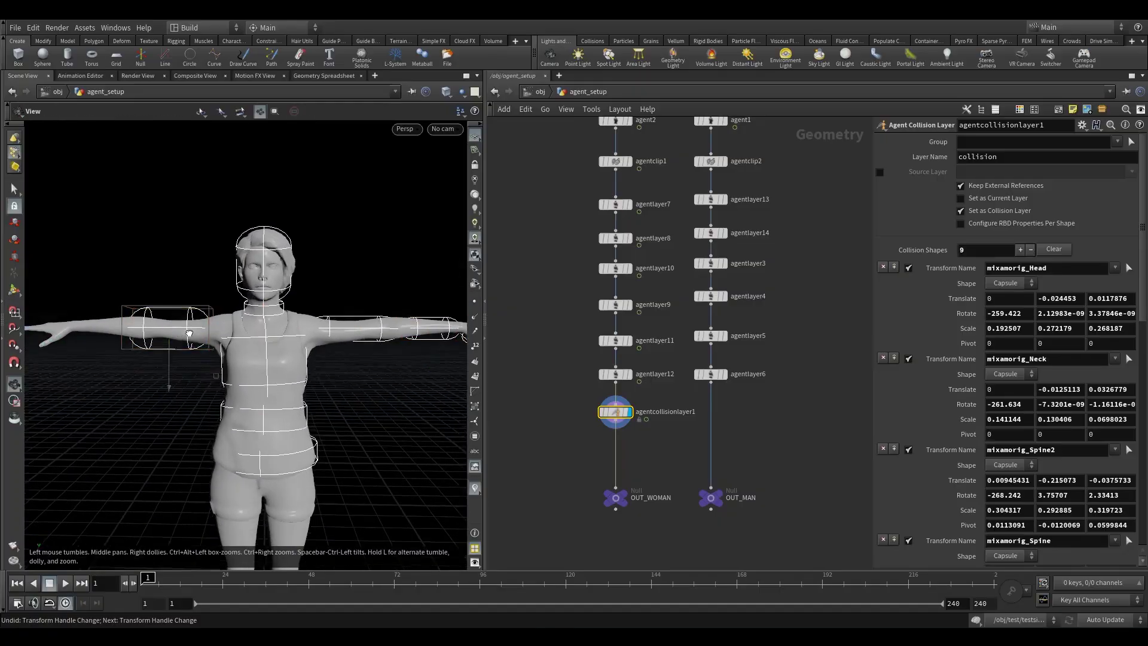
mouse_move(187, 328)
alt+mouse_down()
mouse_move(195, 348)
mouse_move(156, 352)
mouse_move(203, 297)
mouse_move(205, 307)
mouse_move(157, 328)
mouse_move(179, 328)
alt+mouse_up()
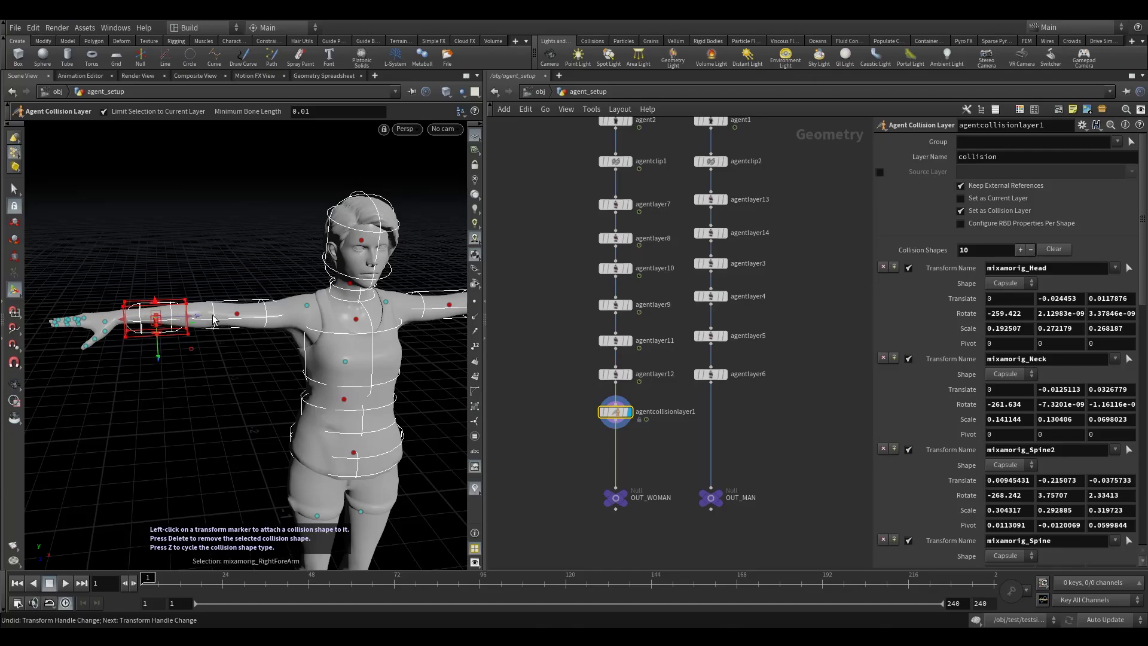
Step: Fit the right upper arm capsule along its bone in wireframe display so it ends at the elbow
key(w)
mouse_move(226, 328)
alt+mouse_down()
mouse_move(281, 317)
mouse_move(220, 322)
mouse_move(265, 308)
alt+mouse_up()
alt+right_drag(250, 314, 163, 323)
alt+drag(154, 314, 147, 319)
alt+middle_drag(160, 310, 162, 314)
alt+right_drag(162, 319, 185, 317)
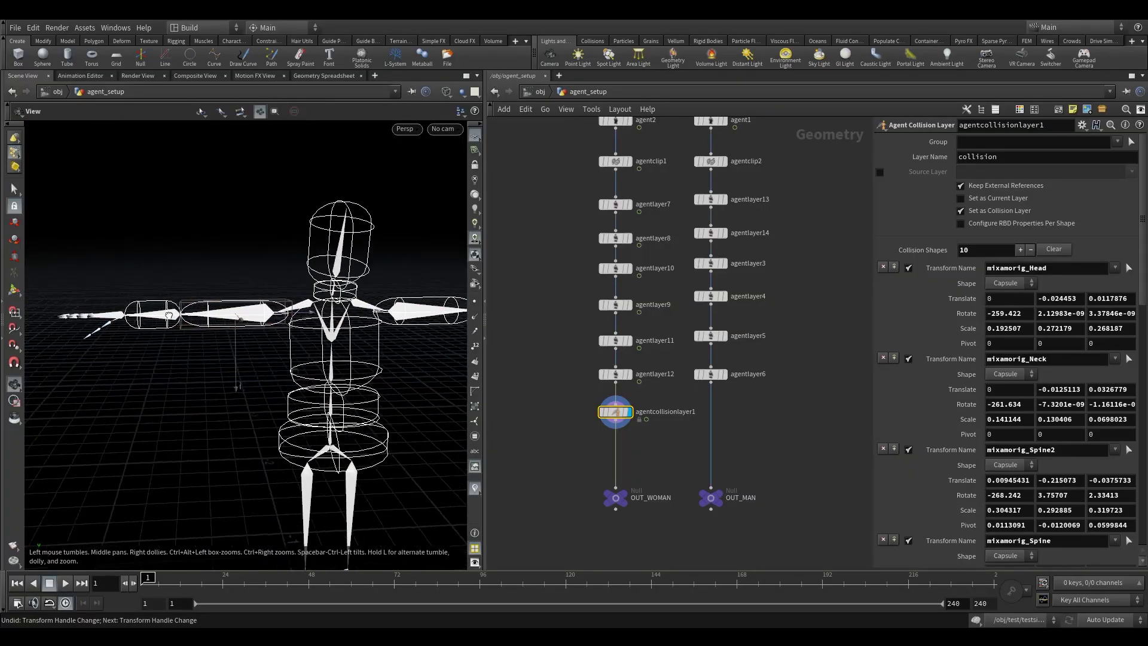
Step: Refine the right forearm capsule between elbow and wrist and check both arms against the shaded body
alt+drag(172, 316, 191, 329)
alt+middle_drag(191, 329, 125, 314)
mouse_move(125, 314)
alt+mouse_down()
mouse_move(172, 323)
mouse_move(146, 312)
alt+mouse_up()
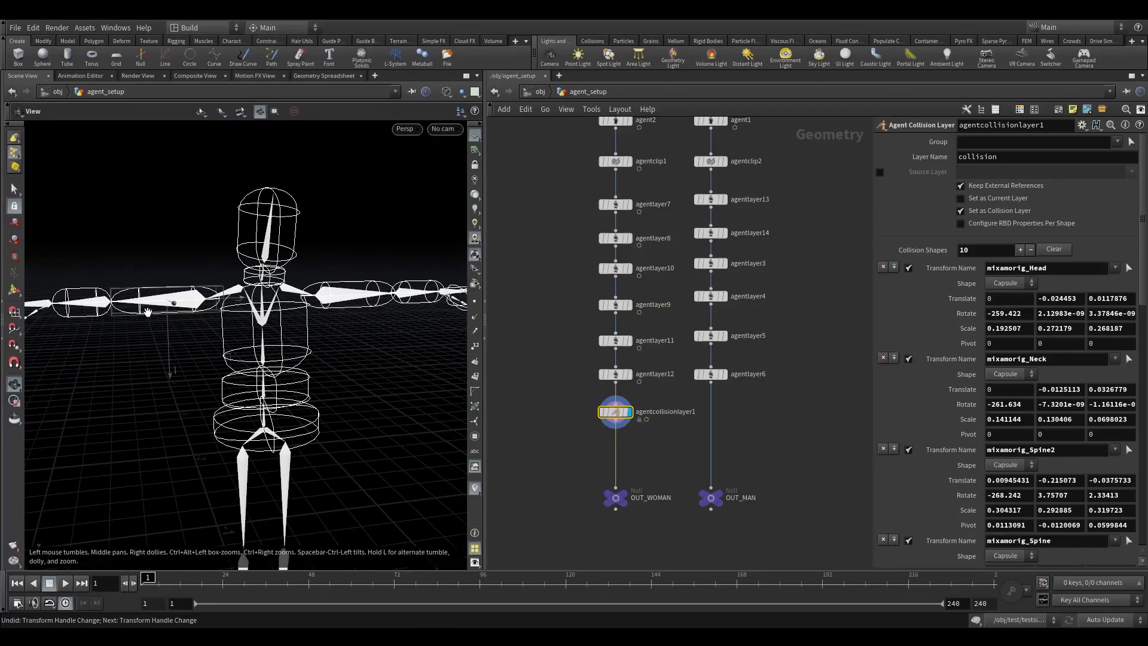
alt+middle_drag(102, 312, 168, 313)
alt+right_drag(146, 313, 167, 308)
key(w)
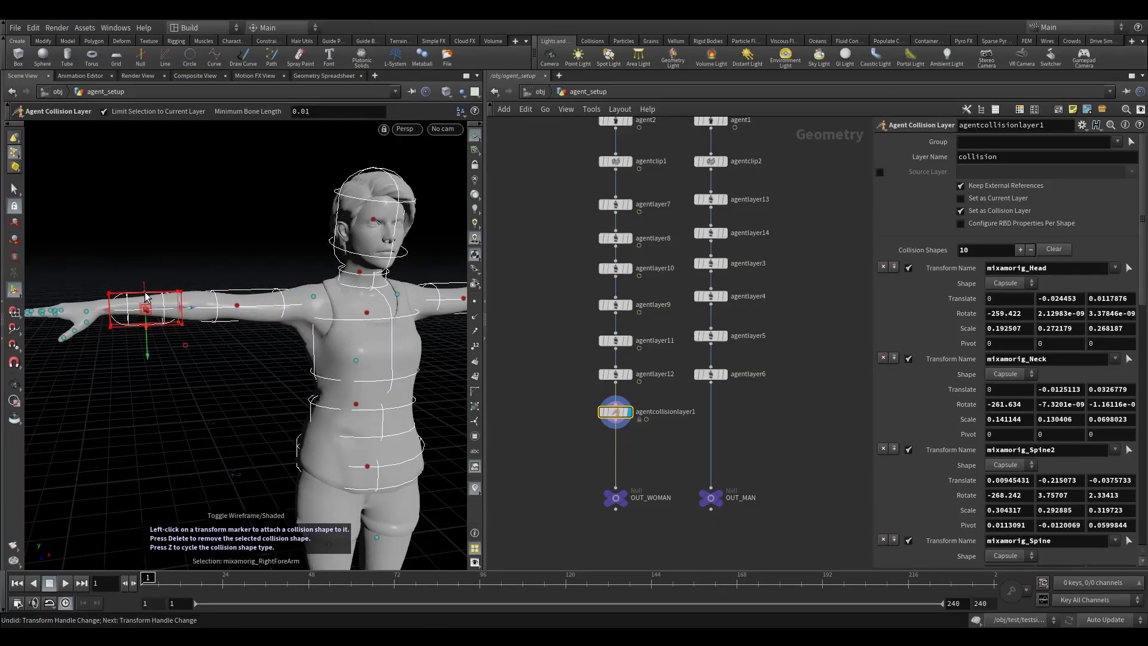
mouse_move(139, 299)
alt+mouse_down()
mouse_move(195, 327)
mouse_move(108, 287)
mouse_move(119, 302)
alt+mouse_up()
alt+right_drag(259, 305, 223, 315)
alt+drag(128, 310, 167, 336)
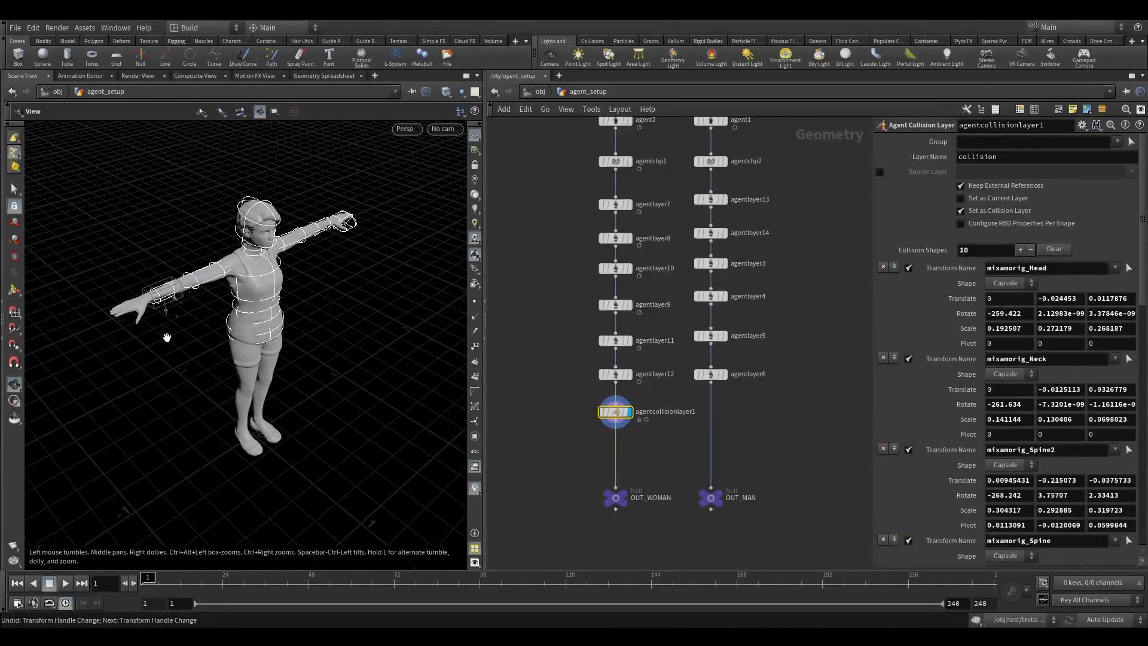
Step: Attach a capsule to the right hand joint (mixamorig_RightHand) and stretch it from the wrist over the fingers
alt+right_drag(125, 317, 219, 295)
click(148, 296)
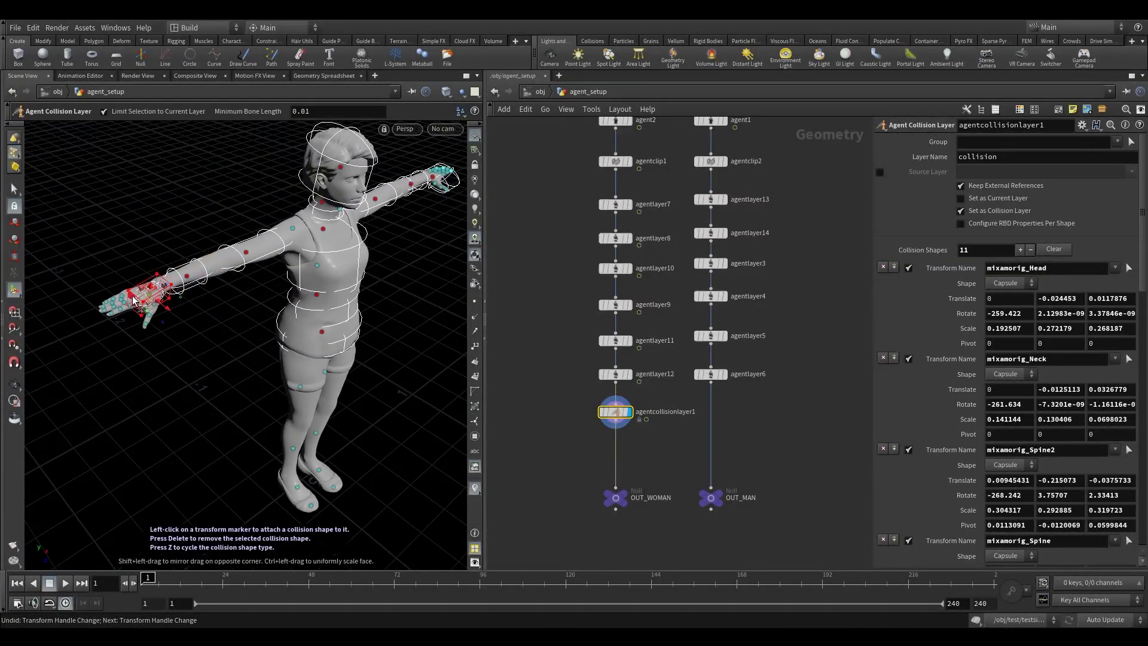
mouse_move(129, 294)
alt+mouse_down()
mouse_move(157, 320)
mouse_move(134, 307)
mouse_move(119, 332)
alt+mouse_up()
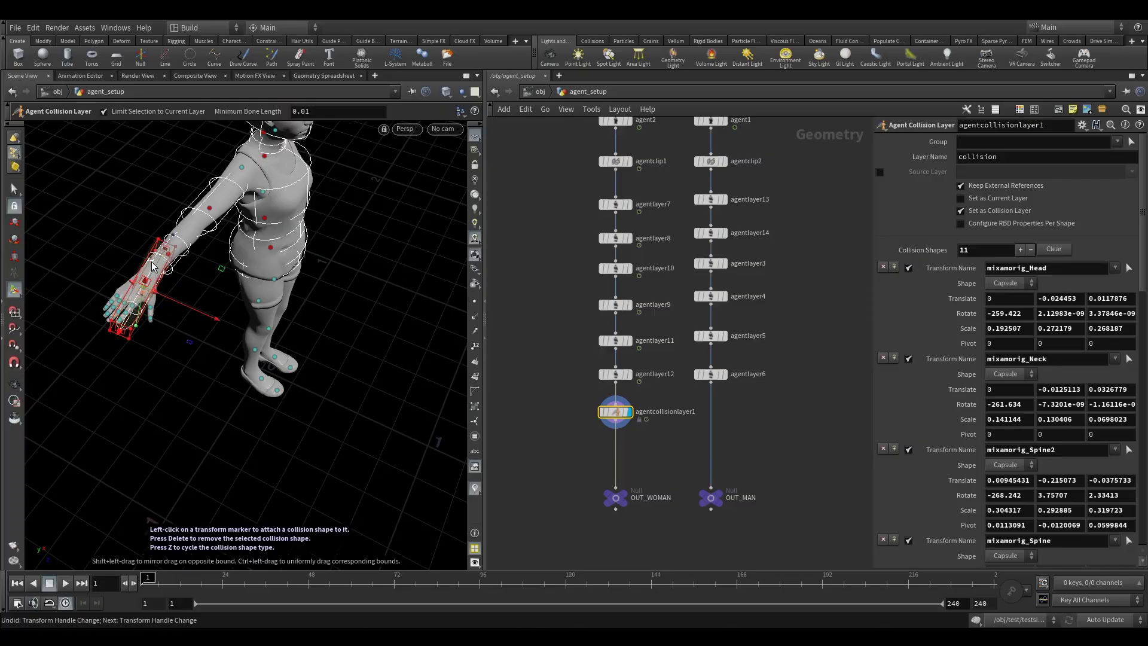
alt+drag(239, 251, 194, 259)
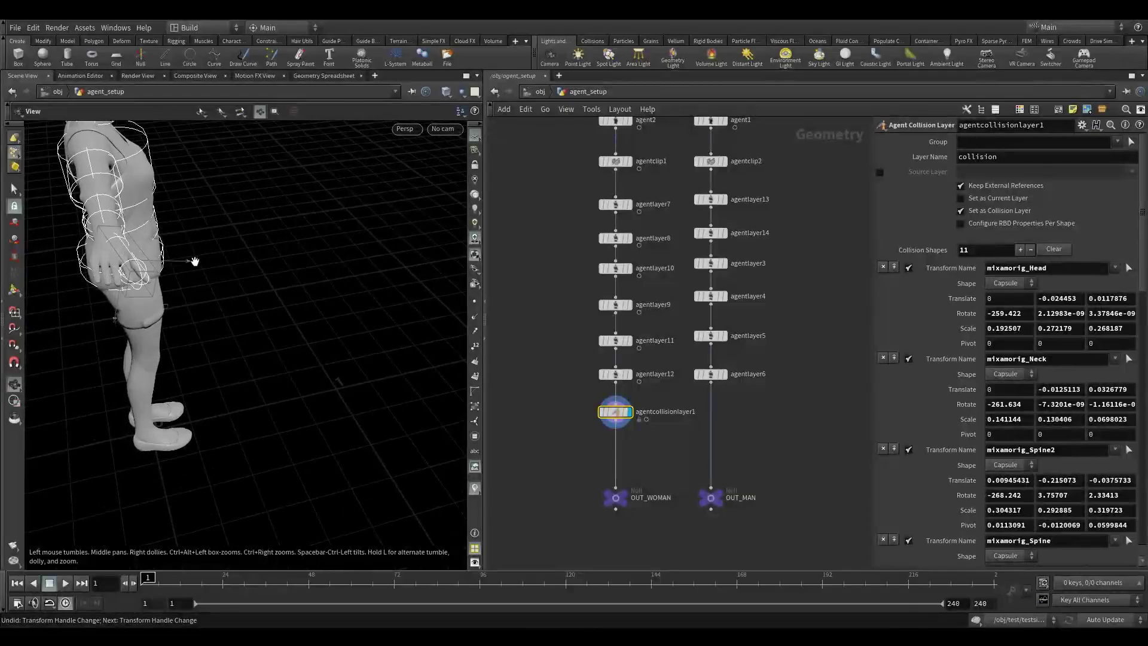
alt+drag(78, 273, 107, 296)
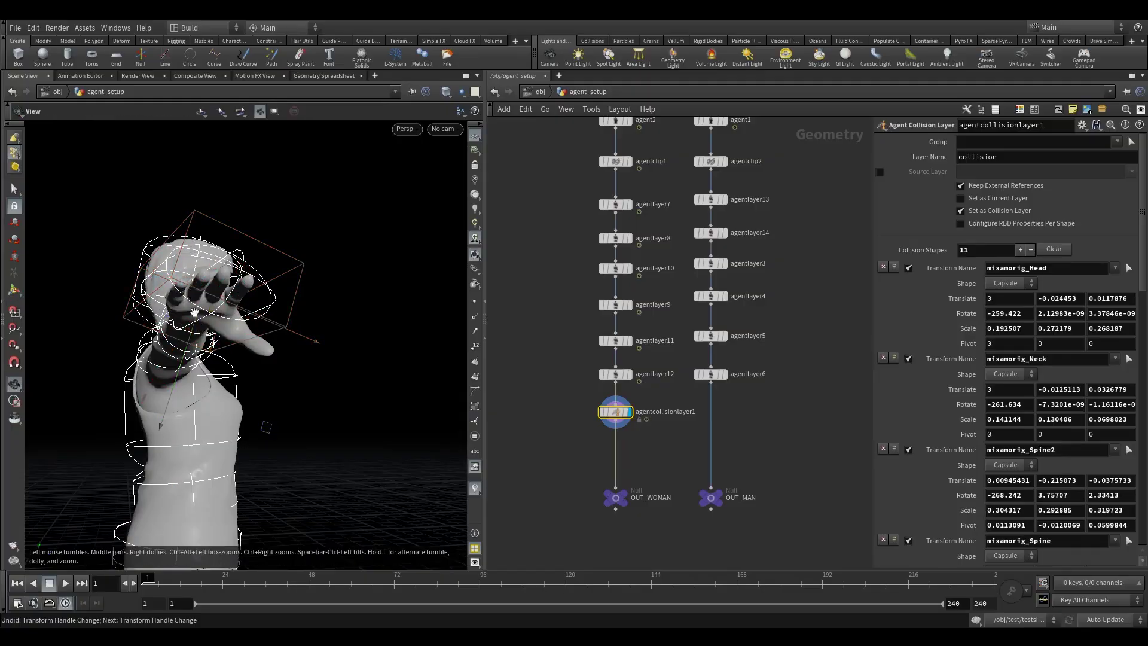
Step: Refine the right hand capsule's size around the palm and fingers, undoing the last two shape changes
alt+drag(204, 316, 170, 342)
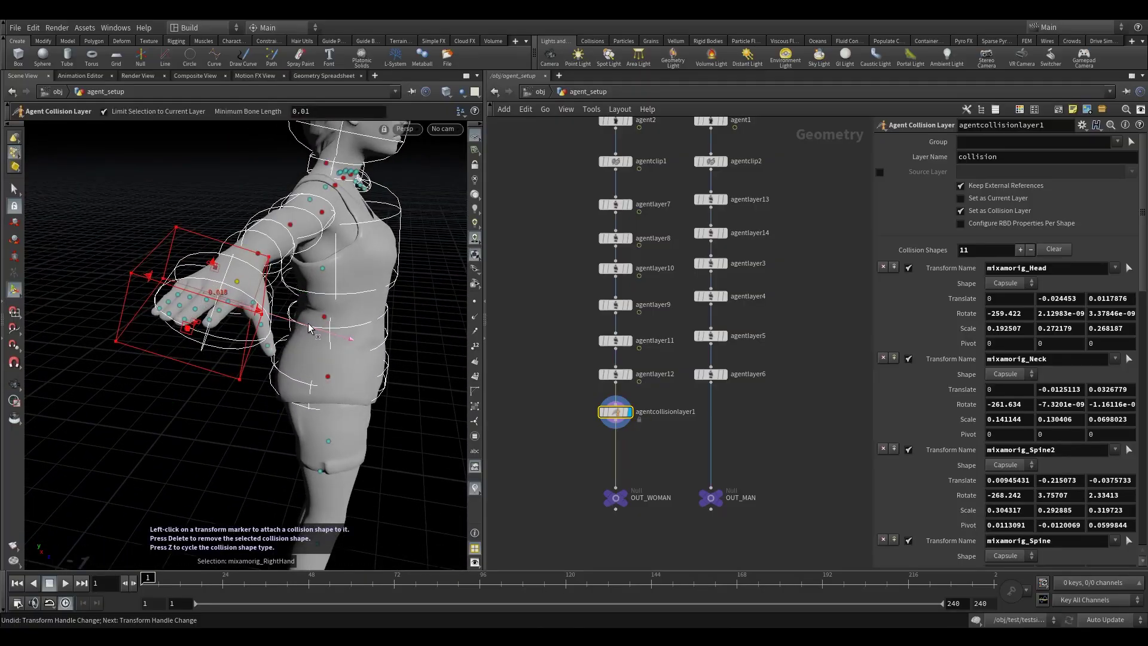
alt+drag(308, 324, 206, 351)
alt+drag(230, 281, 124, 449)
key(ctrl+z)
key(ctrl+z)
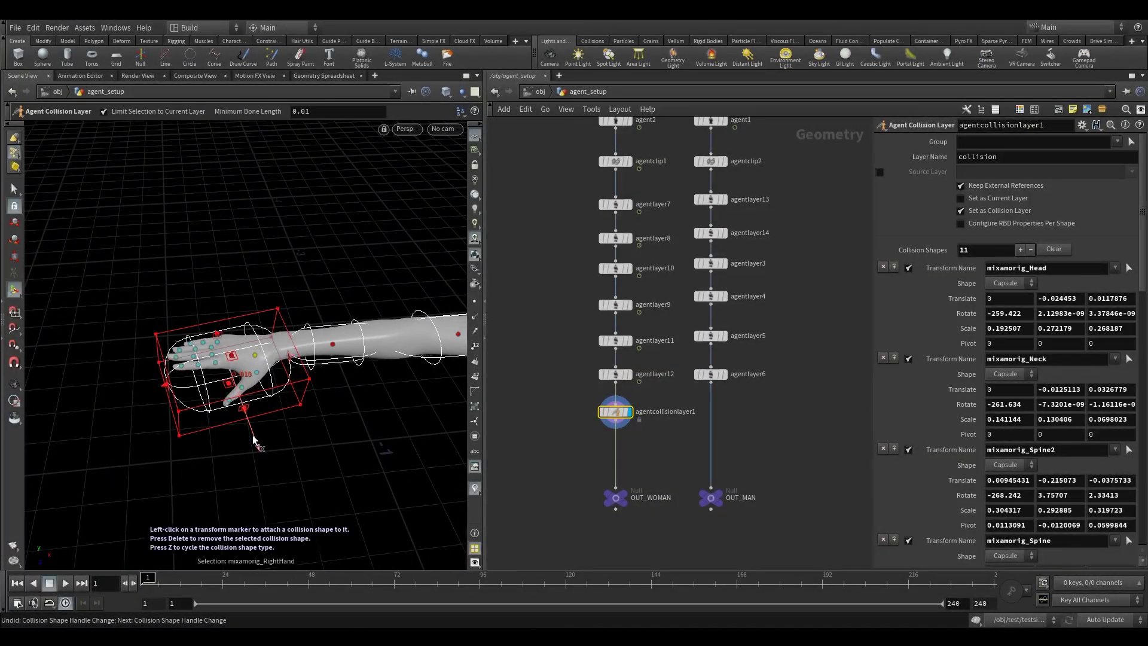
Step: Attach a capsule to the right upper leg joint (mixamorig_RightUpLeg)
alt+drag(249, 423, 397, 386)
alt+right_drag(397, 386, 317, 400)
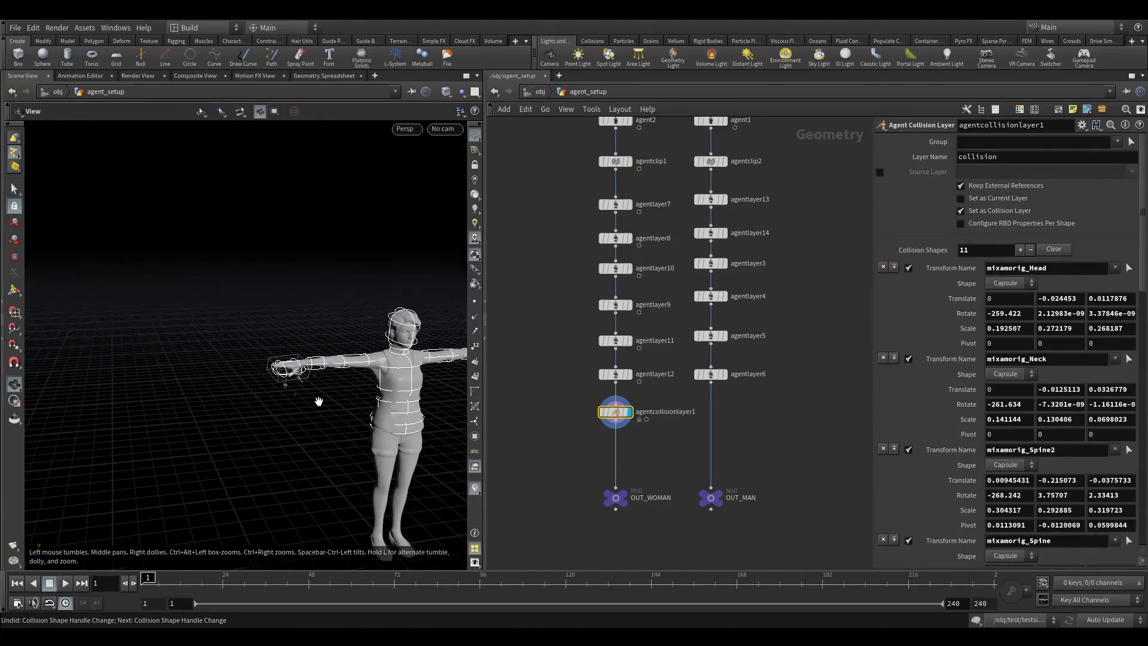
alt+middle_drag(425, 476, 242, 411)
alt+drag(241, 411, 205, 407)
alt+right_drag(205, 408, 382, 338)
alt+middle_drag(298, 382, 200, 341)
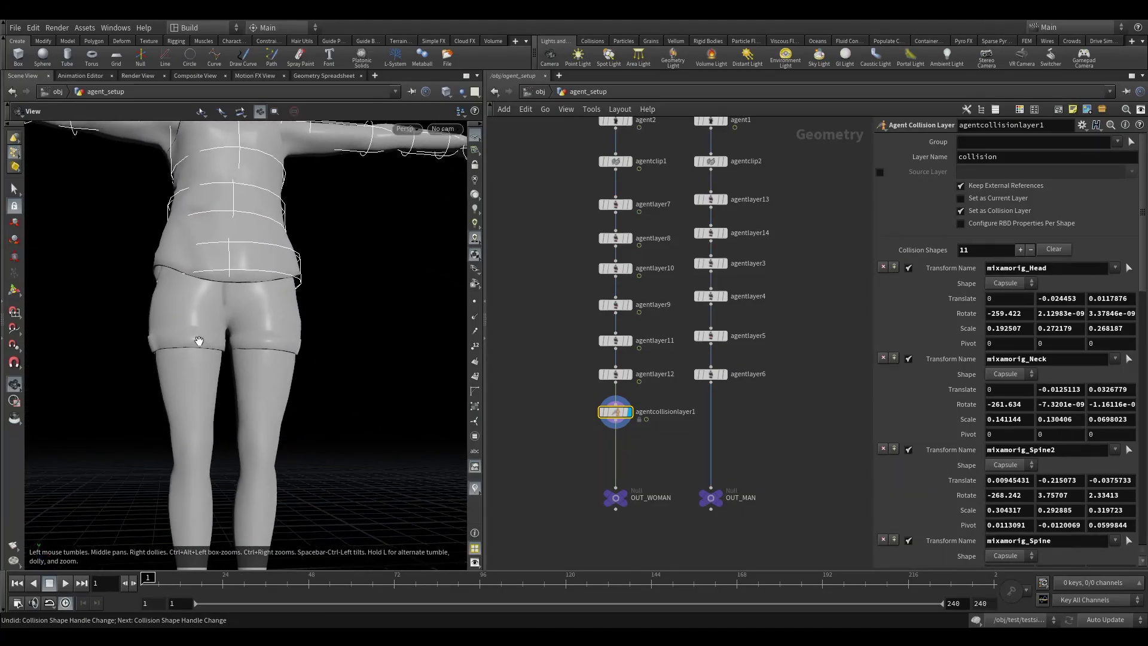
alt+right_drag(199, 341, 204, 384)
click(195, 379)
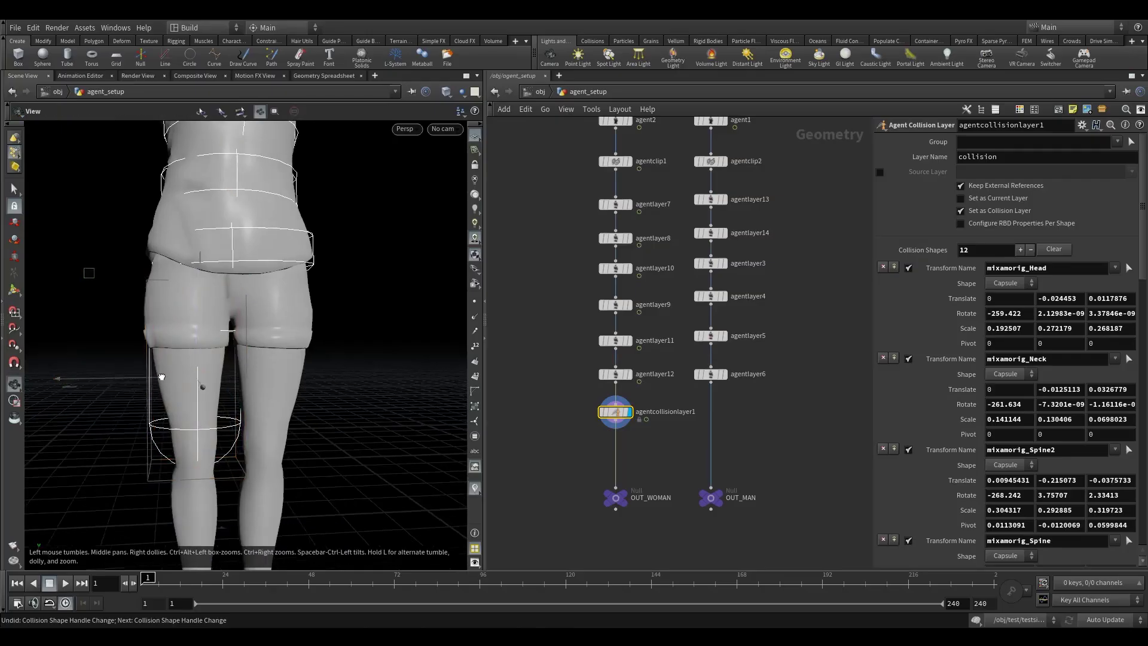
mouse_move(200, 387)
alt+mouse_down()
mouse_move(223, 385)
mouse_move(156, 382)
mouse_move(172, 393)
alt+mouse_up()
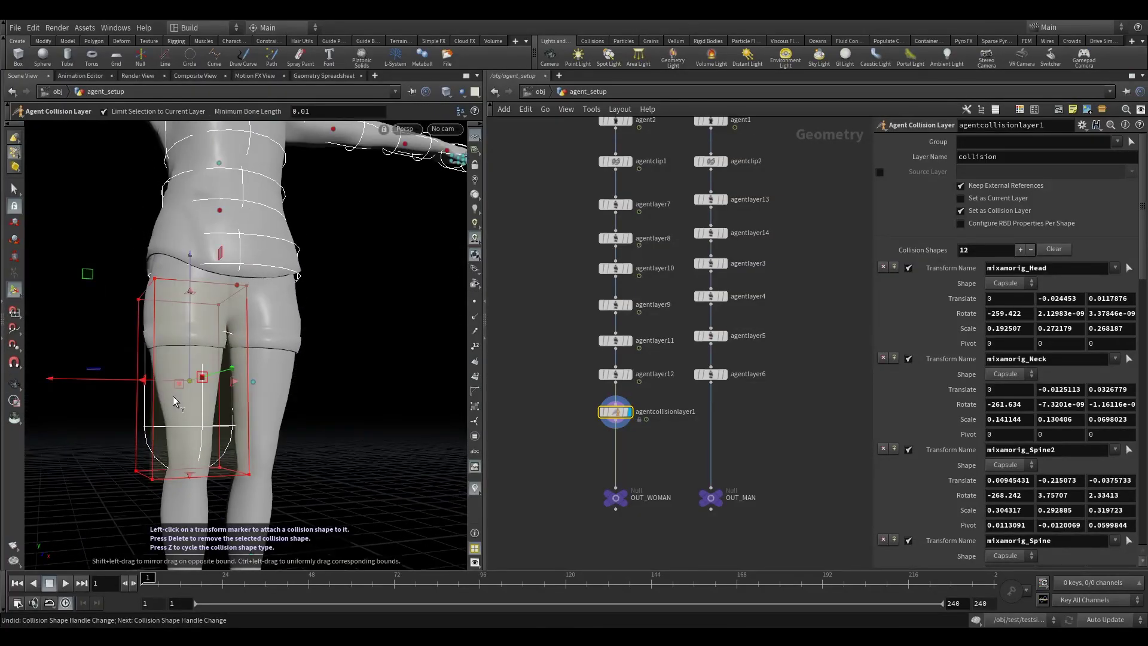
Step: Fit the right upper leg capsule around the thigh between hip and knee, comparing wireframe and shaded display
key(shift+w)
mouse_move(190, 443)
alt+mouse_down()
mouse_move(180, 423)
mouse_move(203, 415)
mouse_move(112, 398)
mouse_move(169, 401)
alt+mouse_up()
key(shift+w)
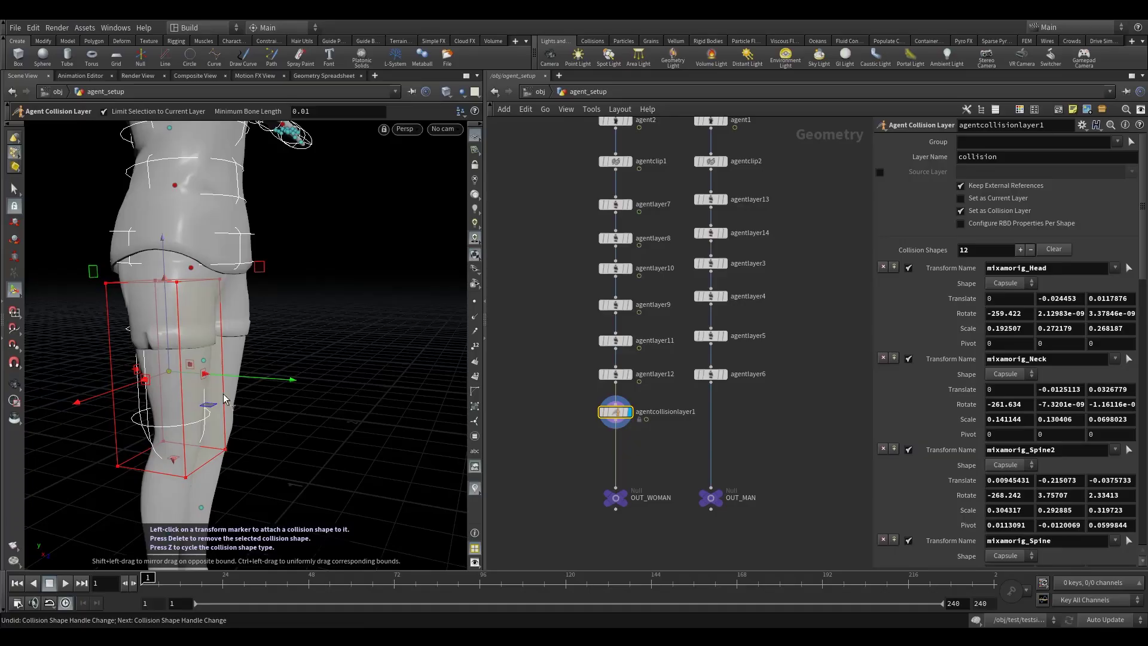
mouse_move(261, 395)
alt+mouse_down()
mouse_move(182, 393)
mouse_move(254, 390)
mouse_move(198, 383)
mouse_move(224, 378)
alt+mouse_up()
Step: Attach a capsule to the left upper leg joint and adjust both thigh capsules to the shaded legs
click(259, 378)
click(190, 380)
alt+drag(185, 381, 229, 381)
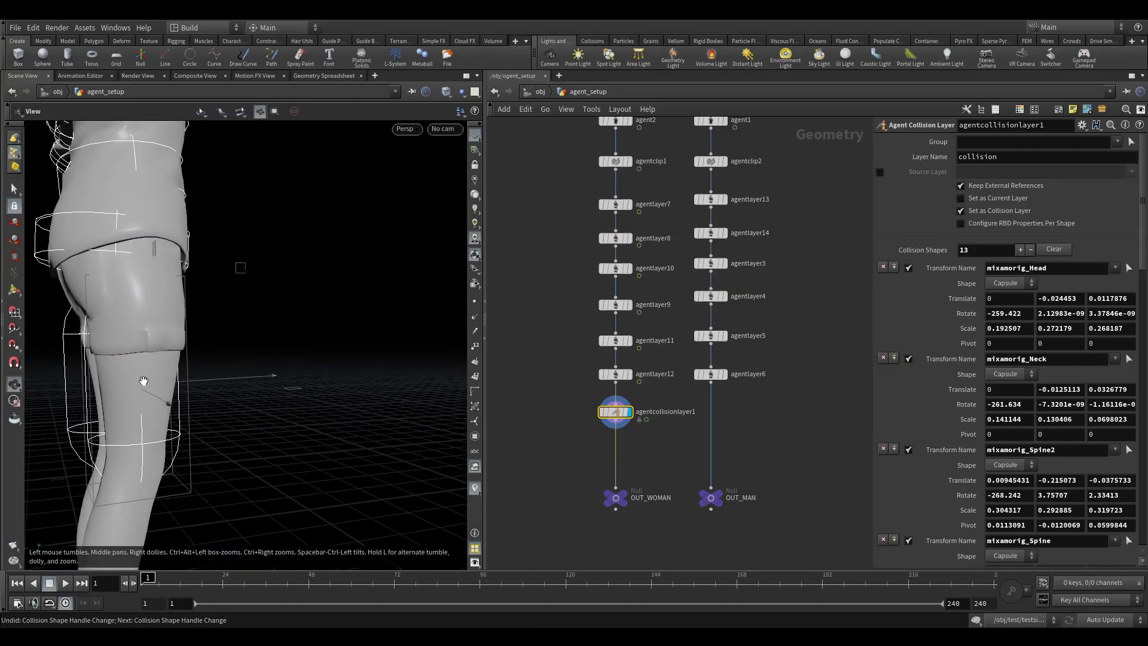
alt+drag(144, 379, 399, 396)
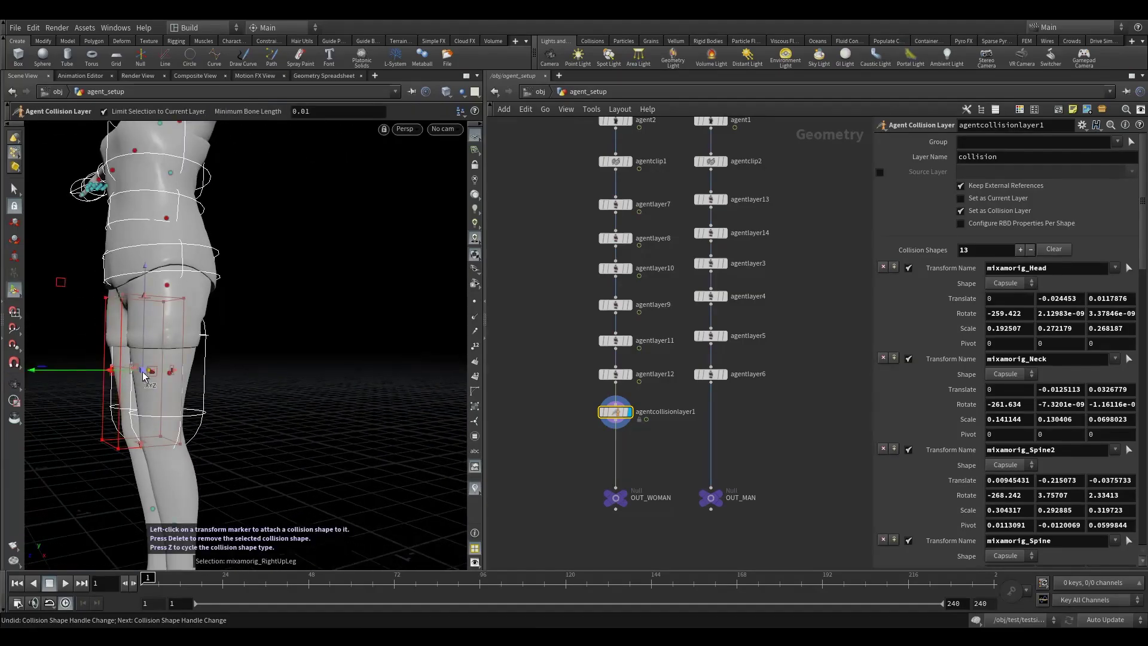
alt+drag(162, 357, 80, 372)
click(132, 370)
mouse_move(80, 371)
alt+mouse_down()
mouse_move(21, 364)
mouse_move(134, 361)
alt+mouse_up()
Step: Adjust the hips capsule (mixamorig_Hips) against the tops of both thigh capsules in wireframe display, and return to shaded display
key(shift+w)
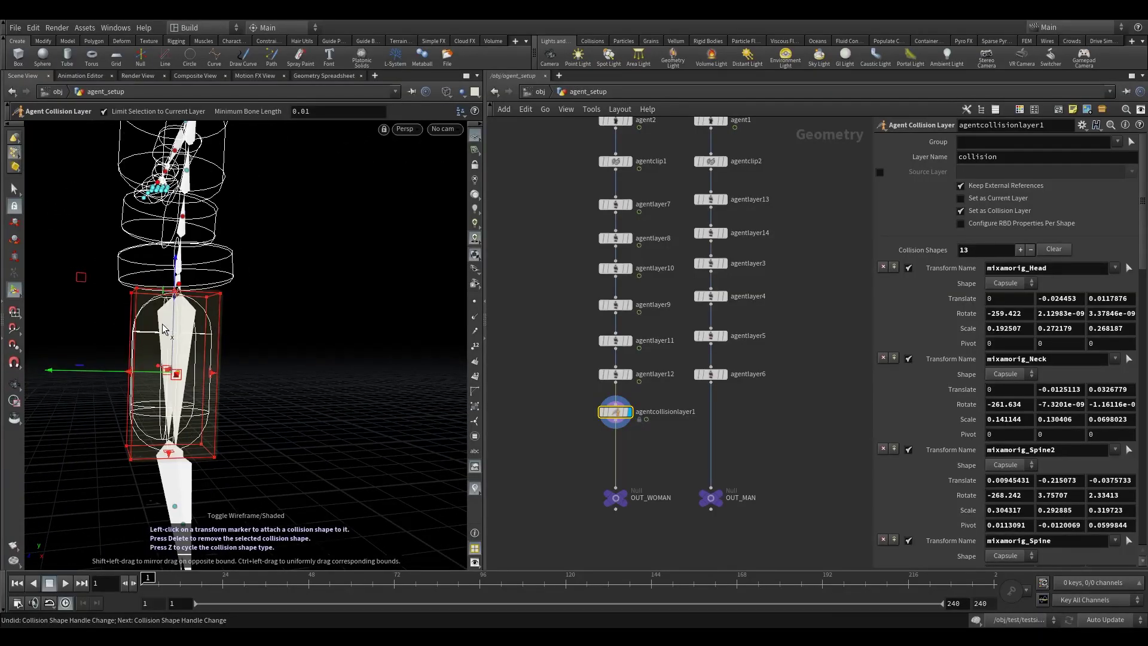
mouse_move(178, 326)
alt+mouse_down()
mouse_move(235, 320)
mouse_move(168, 300)
mouse_move(182, 316)
mouse_move(178, 355)
mouse_move(172, 310)
alt+mouse_up()
click(182, 308)
alt+right_drag(172, 310, 149, 408)
alt+drag(149, 407, 144, 386)
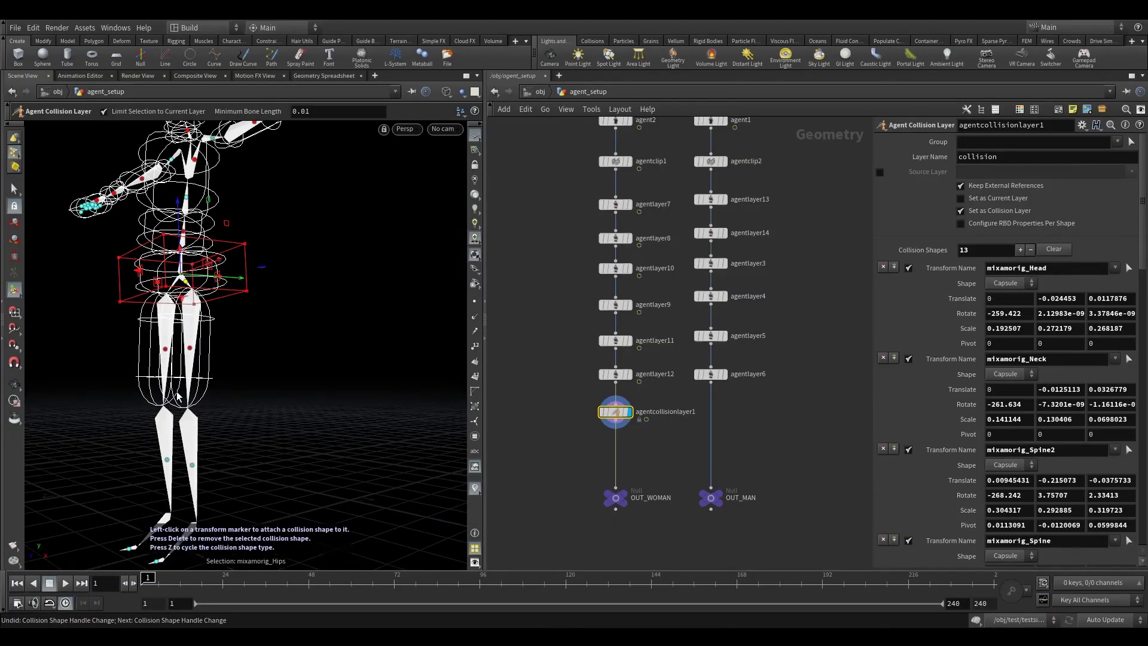
key(w)
Step: Attach capsules to the left and right lower legs and fit them between knee and ankle
click(191, 466)
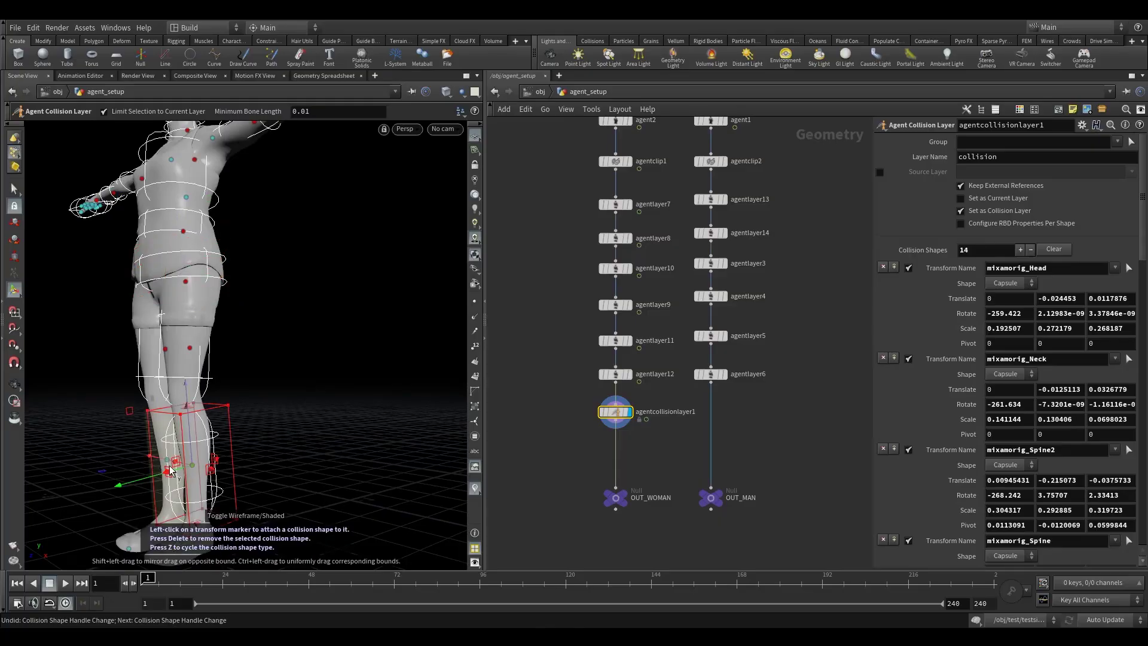
mouse_move(170, 466)
alt+mouse_down()
mouse_move(226, 457)
mouse_move(184, 468)
mouse_move(134, 456)
mouse_move(210, 455)
mouse_move(28, 446)
mouse_move(193, 461)
mouse_move(181, 454)
mouse_move(150, 457)
mouse_move(187, 467)
mouse_move(74, 467)
mouse_move(184, 461)
mouse_move(153, 440)
mouse_move(182, 435)
alt+mouse_up()
click(162, 464)
alt+middle_drag(183, 435, 189, 399)
scroll(189, 399, down, 5)
alt+drag(190, 400, 202, 484)
scroll(174, 440, up, 5)
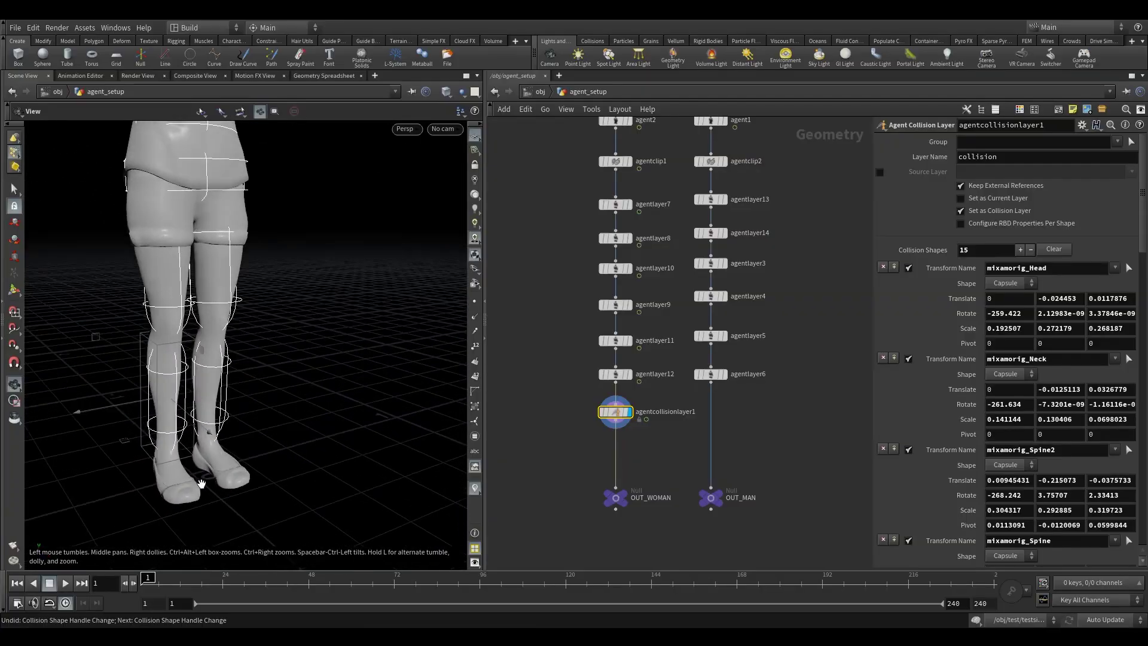
Step: Attach a capsule to the right foot joint (mixamorig_RightFoot) and rotate it to lie level along the foot
alt+middle_drag(202, 483, 222, 410)
scroll(223, 410, up, 3)
mouse_move(223, 410)
alt+mouse_down()
mouse_move(188, 437)
mouse_move(156, 411)
mouse_move(184, 420)
mouse_move(148, 429)
mouse_move(179, 424)
alt+mouse_up()
click(179, 418)
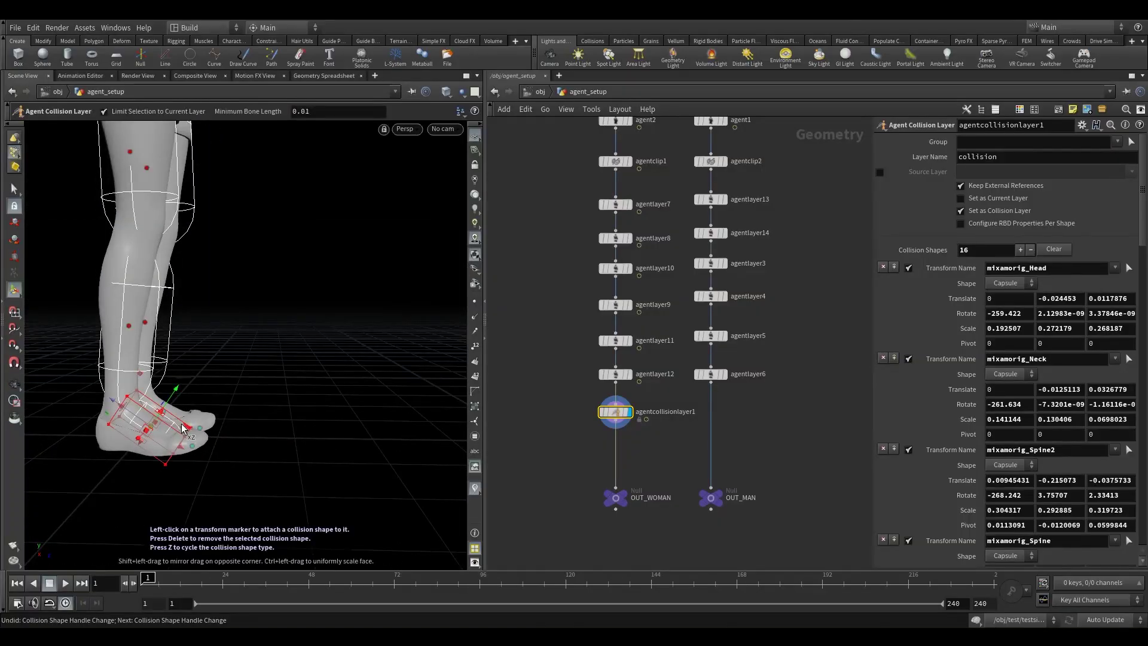
key(r)
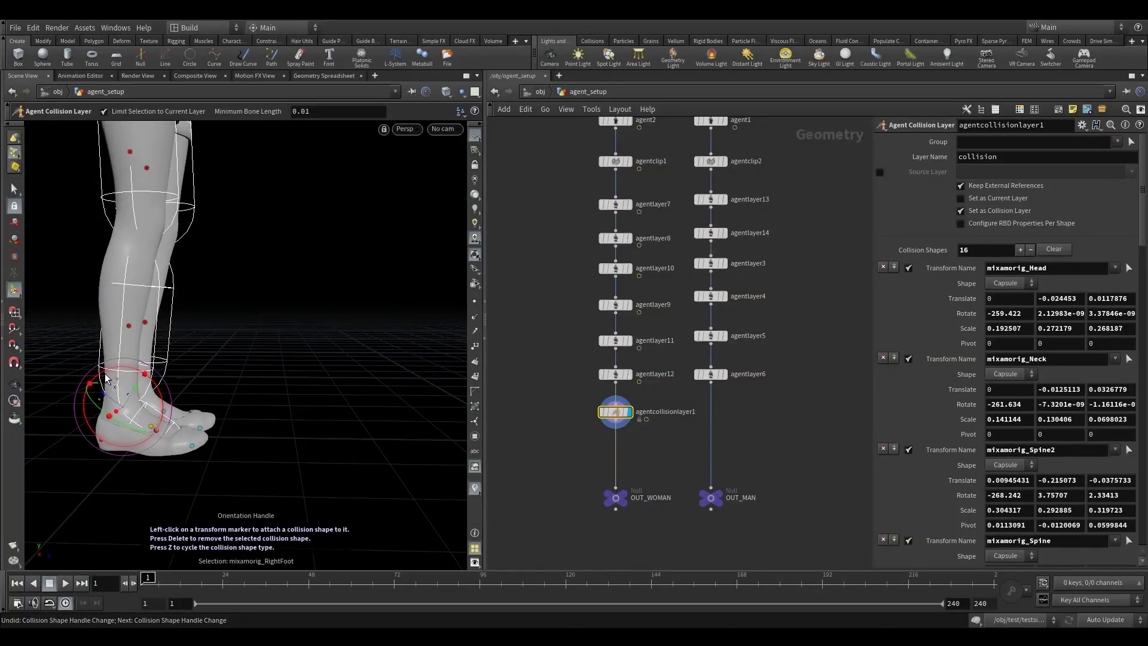
drag(106, 378, 100, 377)
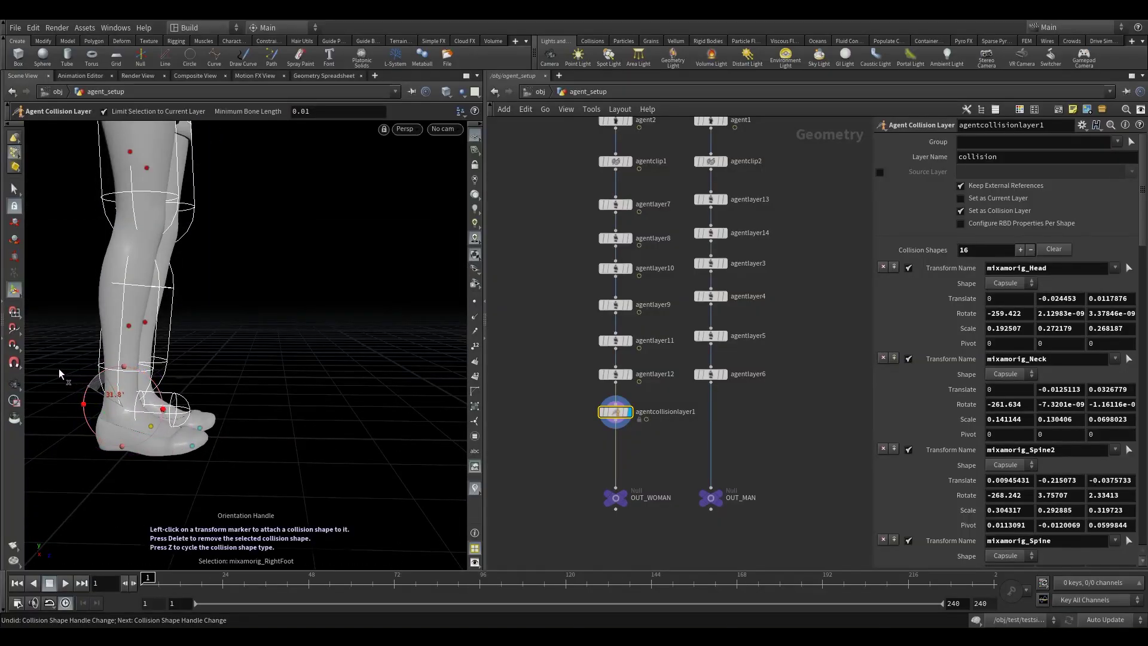
Step: Stretch the right foot capsule from heel to toes and lower it onto the foot
key(t)
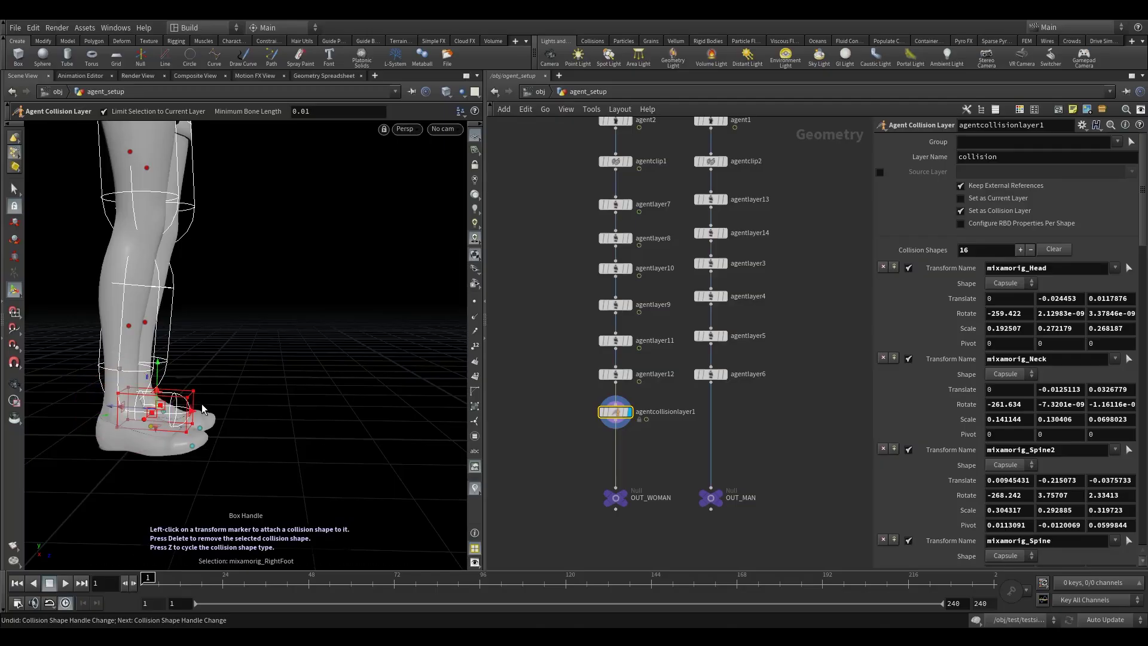
mouse_move(202, 408)
alt+mouse_down()
mouse_move(122, 412)
mouse_move(118, 430)
mouse_move(212, 434)
mouse_move(98, 407)
mouse_move(210, 415)
alt+mouse_up()
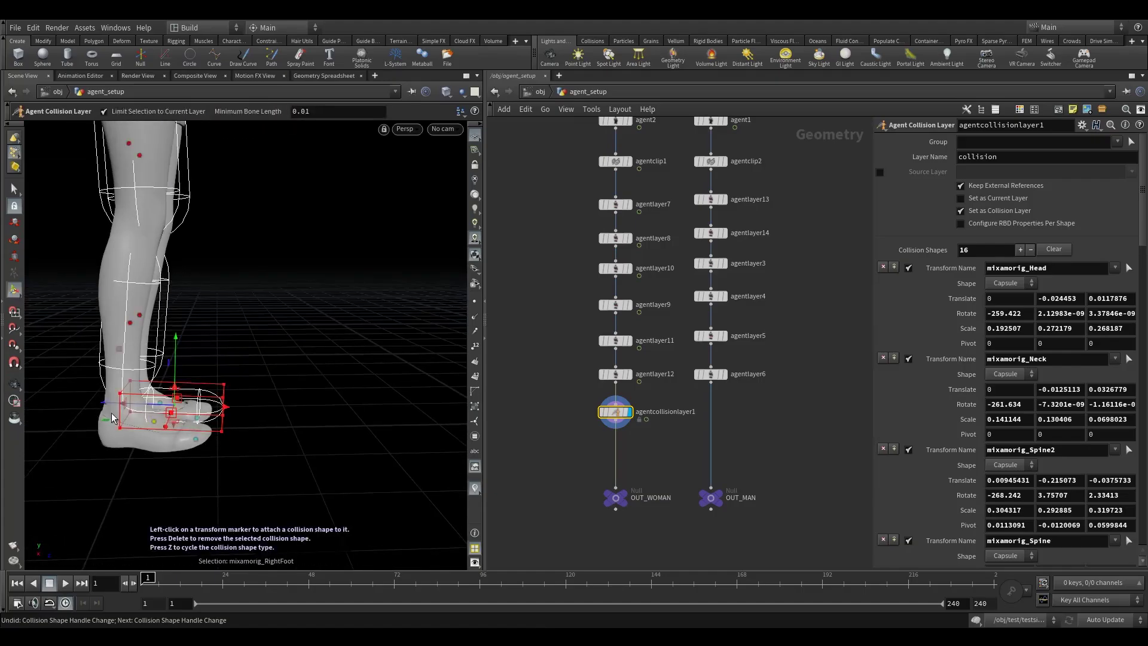
alt+drag(111, 418, 164, 412)
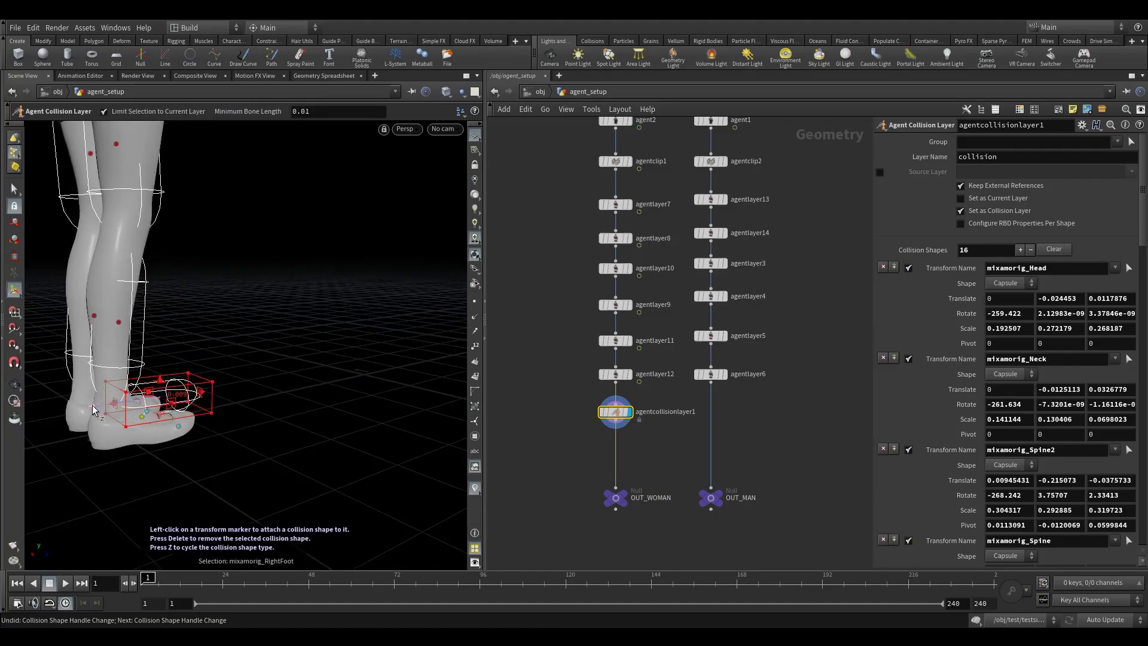
mouse_move(92, 406)
mouse_down()
mouse_move(90, 456)
mouse_move(95, 403)
mouse_move(100, 410)
mouse_up()
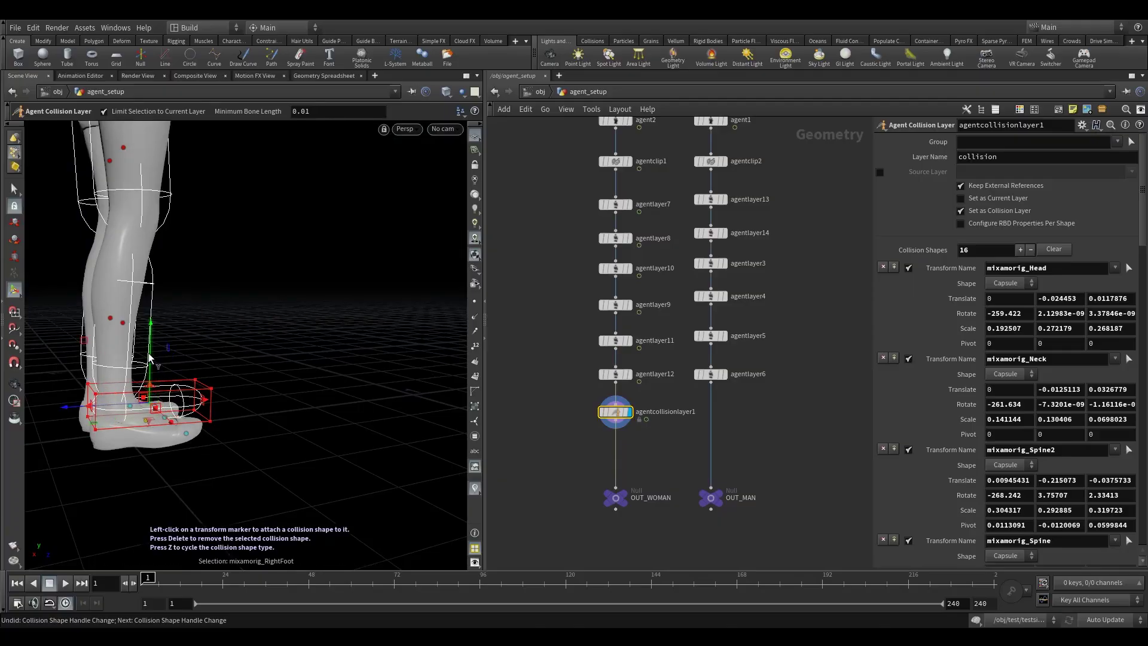
drag(149, 358, 64, 373)
alt+middle_drag(130, 423, 109, 422)
alt+scroll(112, 430, down, 3)
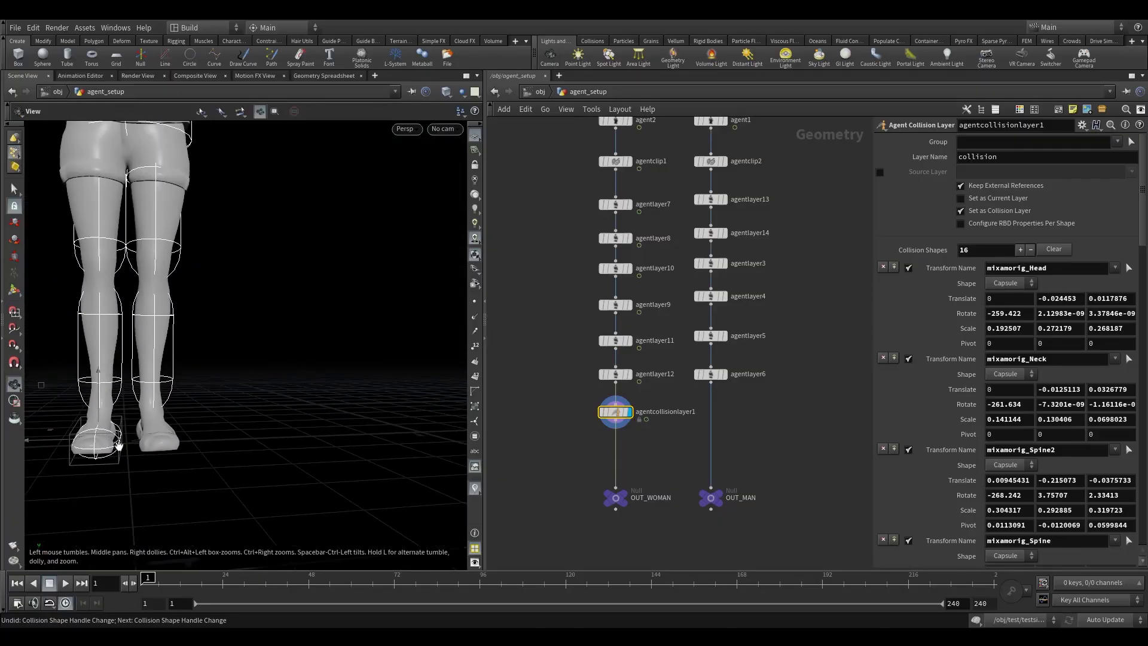
Step: Attach a capsule to the left foot joint (mixamorig_LeftFoot) and rotate it level with the sole
click(155, 430)
alt+drag(190, 430, 108, 422)
alt+middle_drag(107, 422, 196, 411)
alt+scroll(199, 410, up, 5)
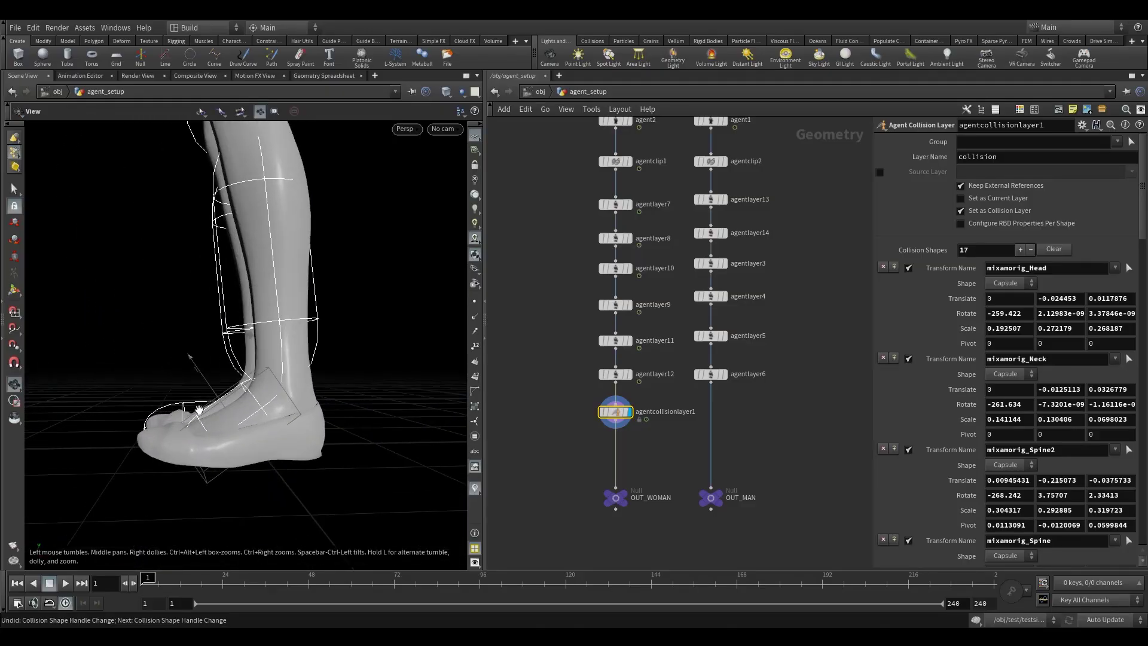
alt+drag(199, 410, 227, 418)
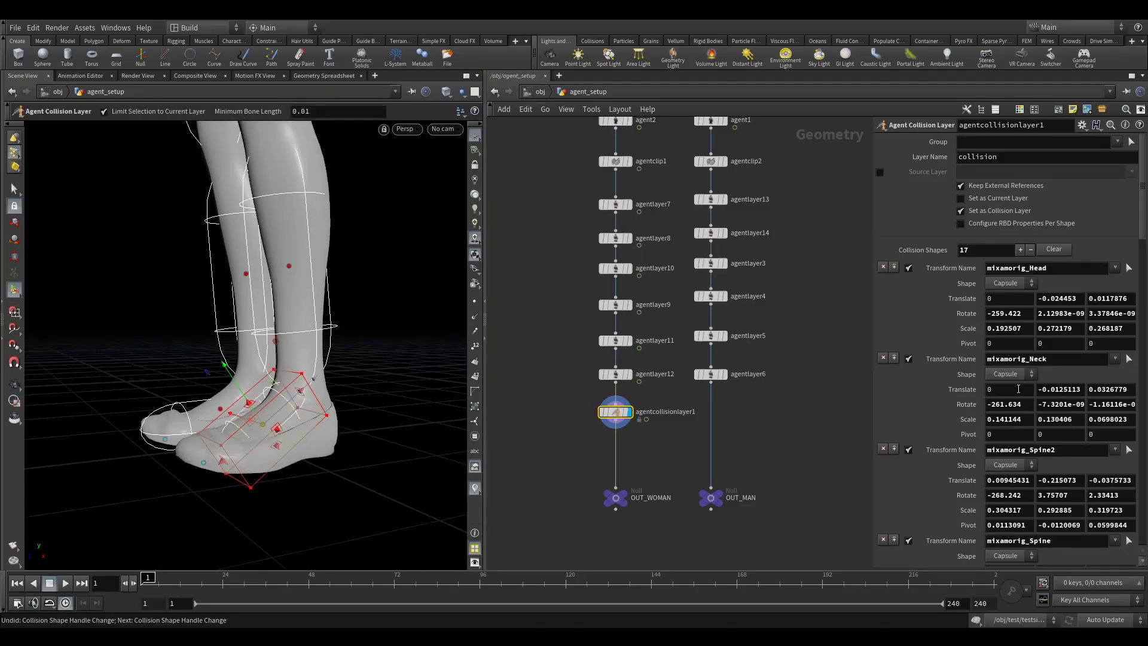
alt+drag(249, 406, 219, 434)
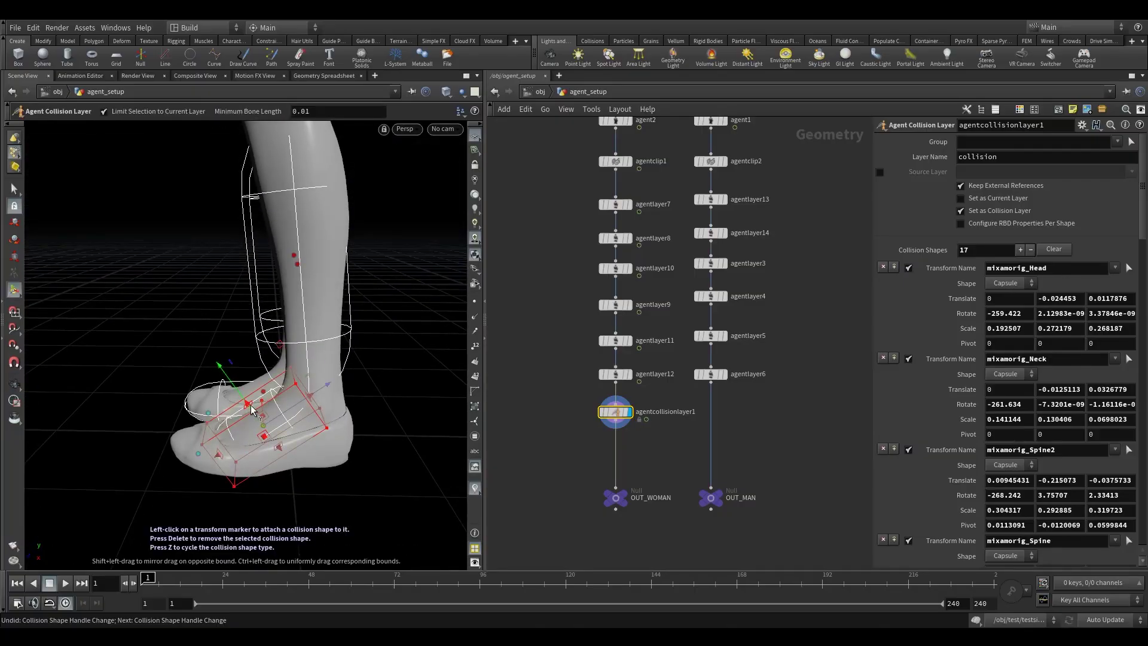
key(r)
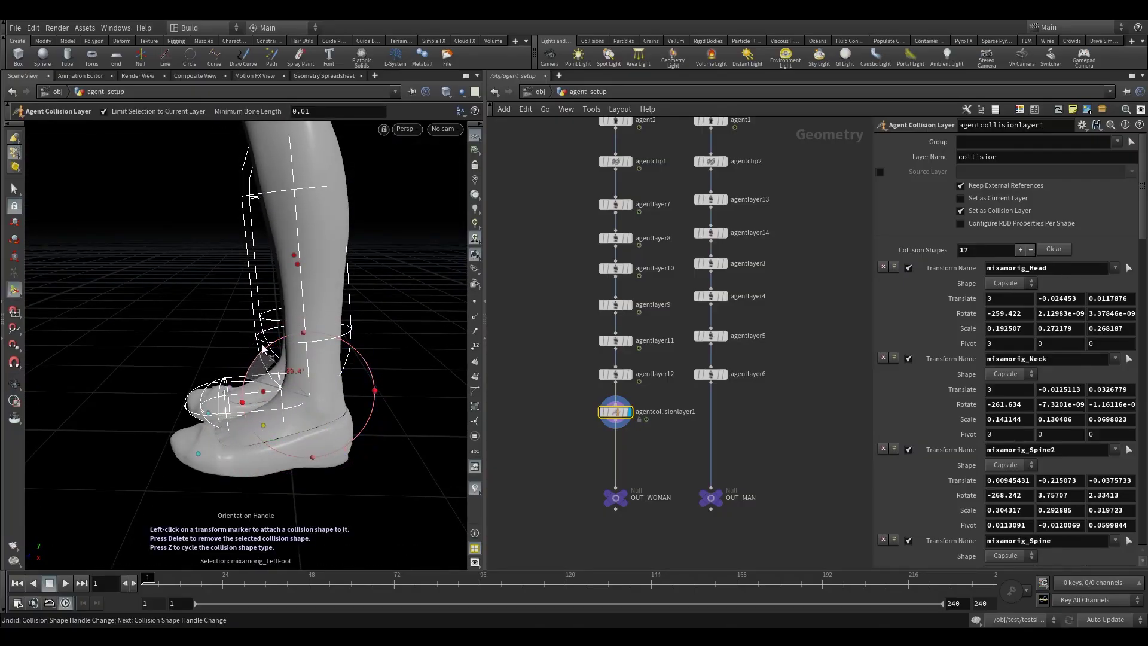
alt+drag(267, 346, 311, 394)
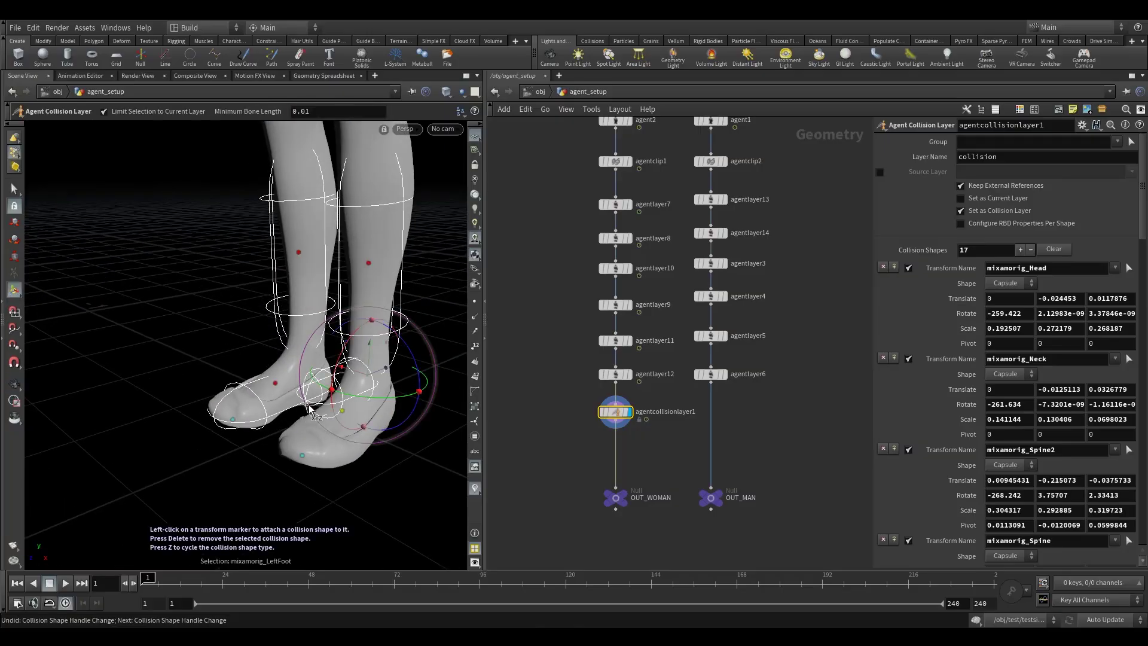
Step: Extend the left foot capsule from heel to toes and move it down over the foot
key(t)
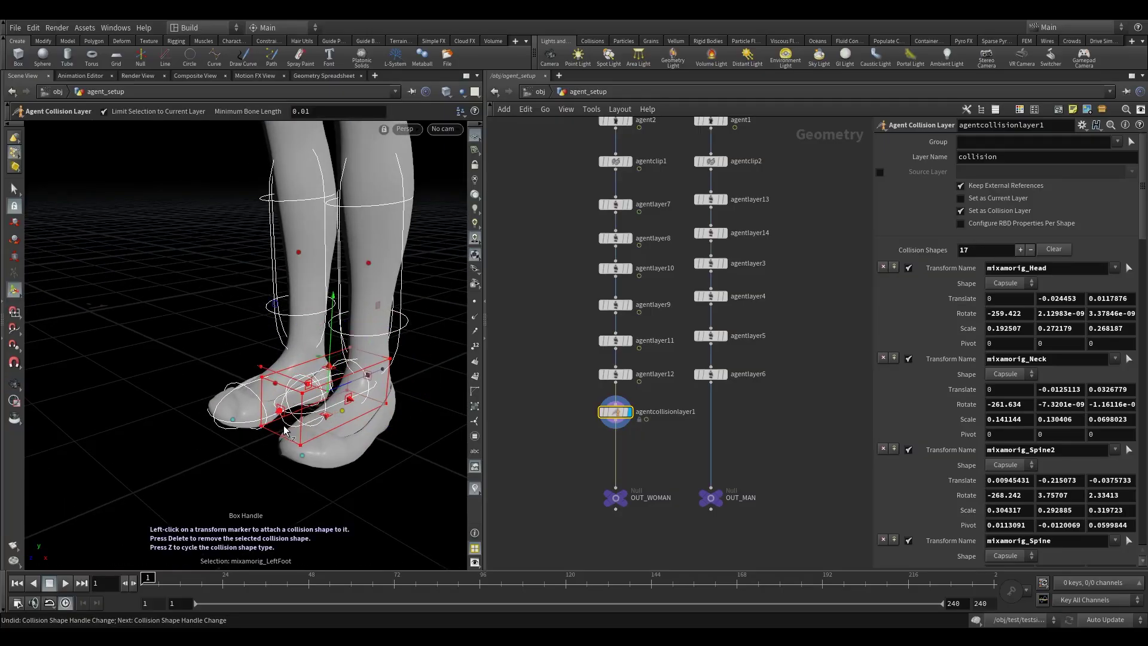
alt+drag(284, 431, 292, 403)
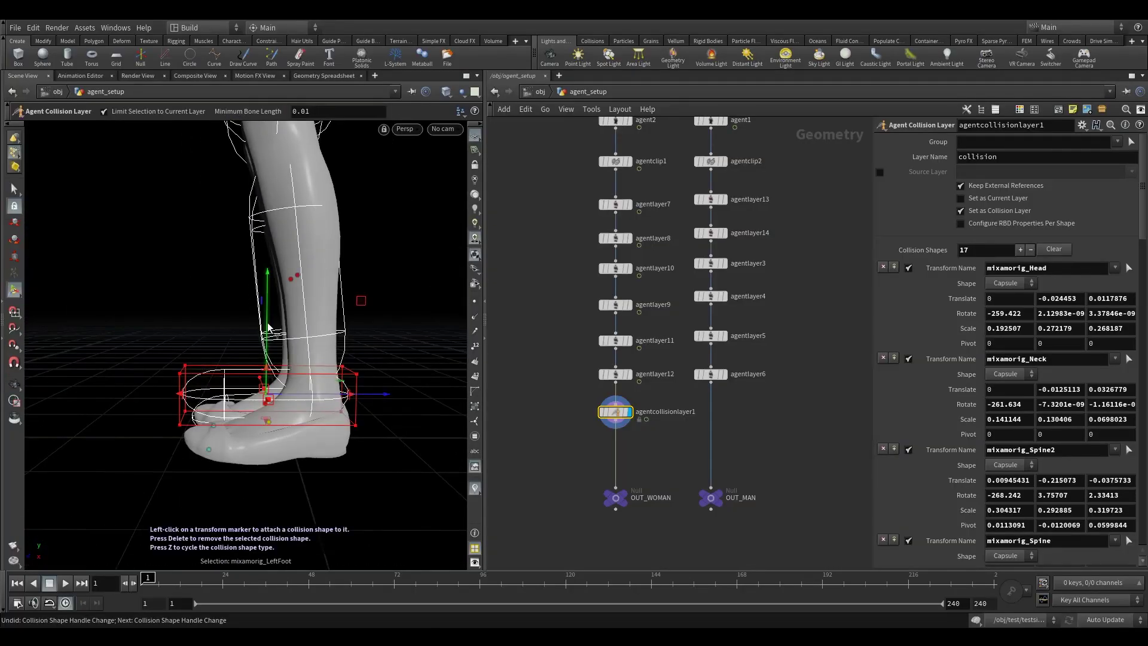
drag(267, 306, 264, 382)
alt+drag(264, 382, 310, 397)
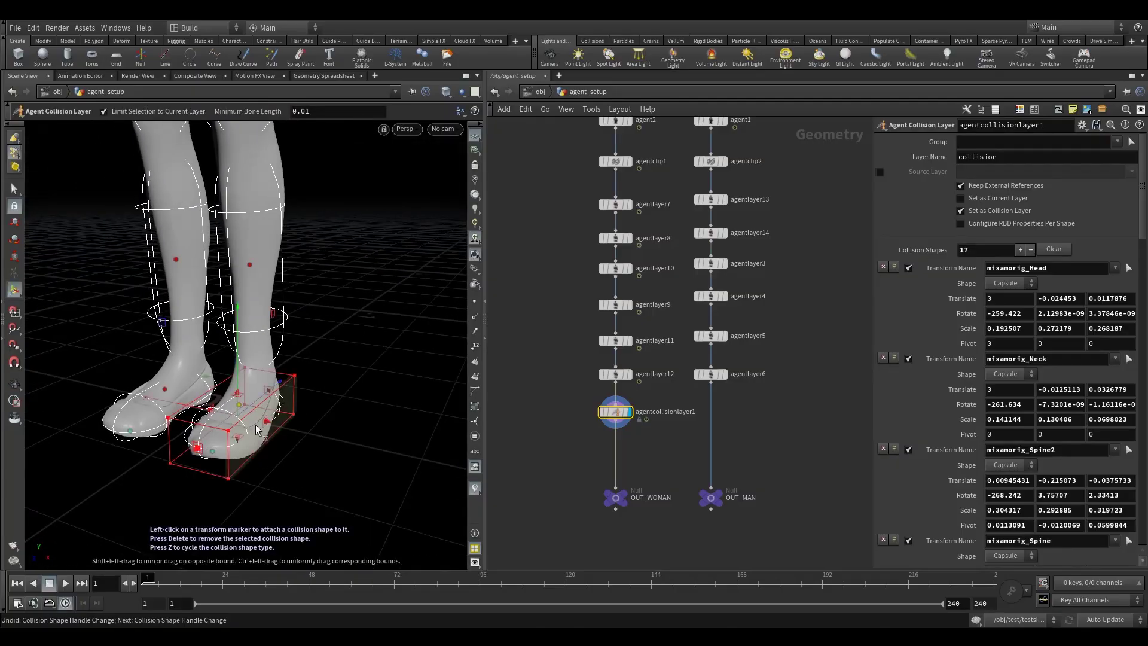
Step: Check the complete set of capsules on the woman's whole body and save the scene
mouse_move(265, 427)
alt+mouse_down()
mouse_move(261, 414)
mouse_move(277, 413)
alt+mouse_up()
alt+right_drag(277, 413, 183, 443)
alt+middle_drag(225, 405, 225, 465)
alt+right_drag(224, 359, 236, 432)
alt+drag(236, 431, 242, 443)
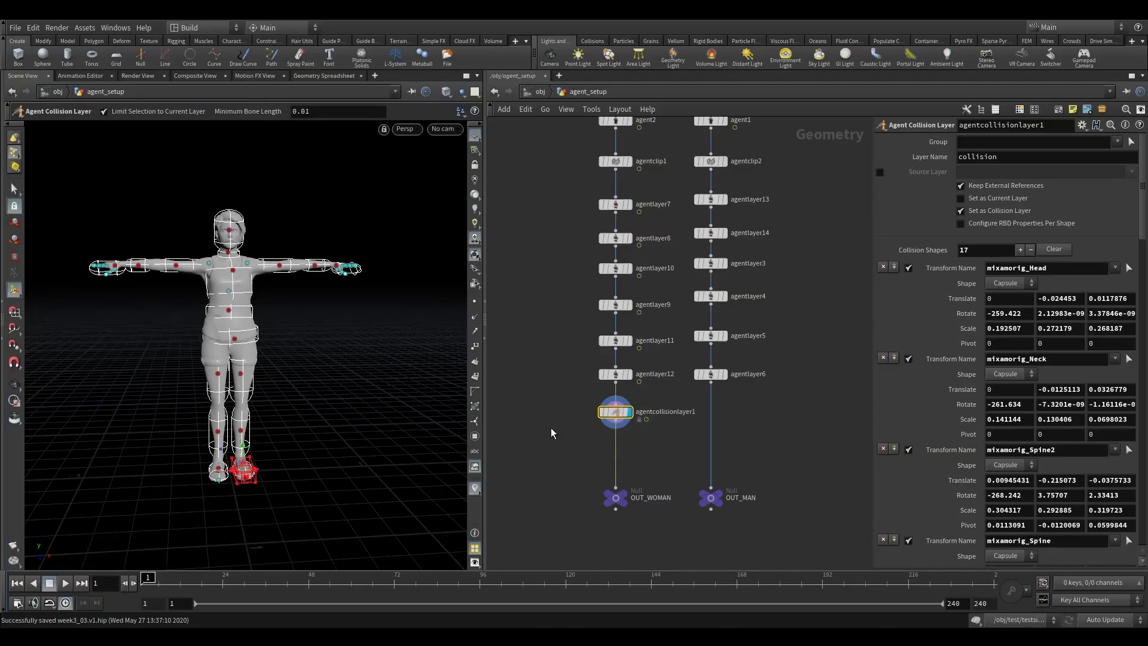
Step: Copy agentcollisionlayer1 into the man's branch between agentlayer6 and OUT_MAN
alt+drag(610, 412, 712, 419)
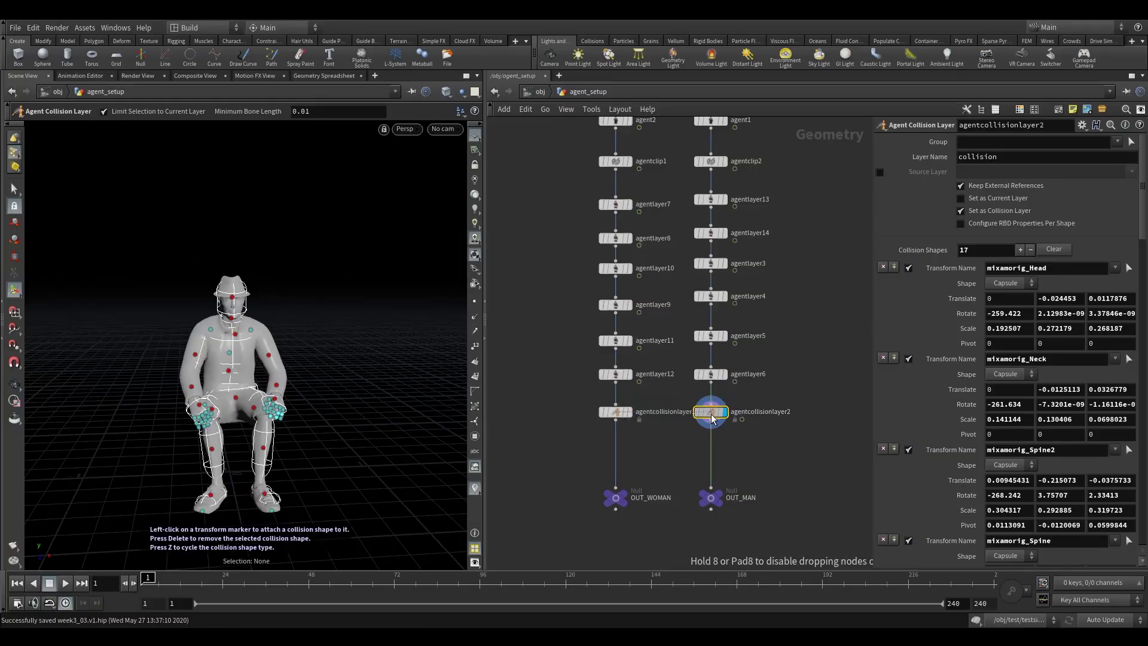
Step: Set the man's current clip in agentclip2 to man_tpose
middle_drag(792, 327, 779, 408)
drag(704, 254, 704, 253)
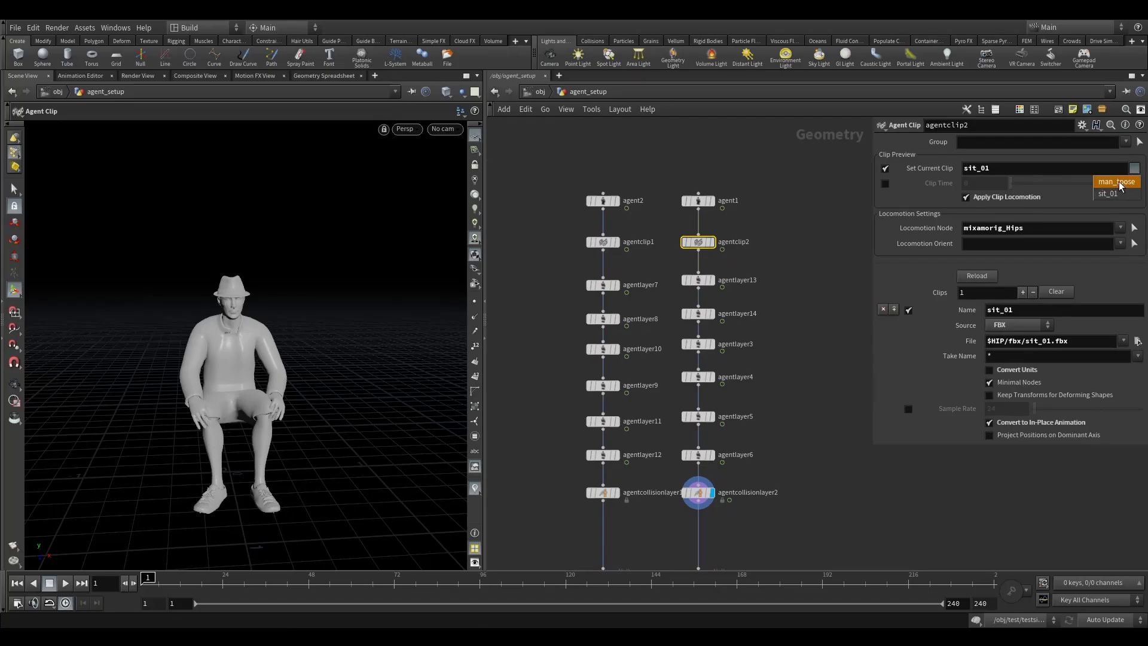
click(1116, 182)
drag(784, 383, 785, 386)
middle_drag(770, 382, 760, 359)
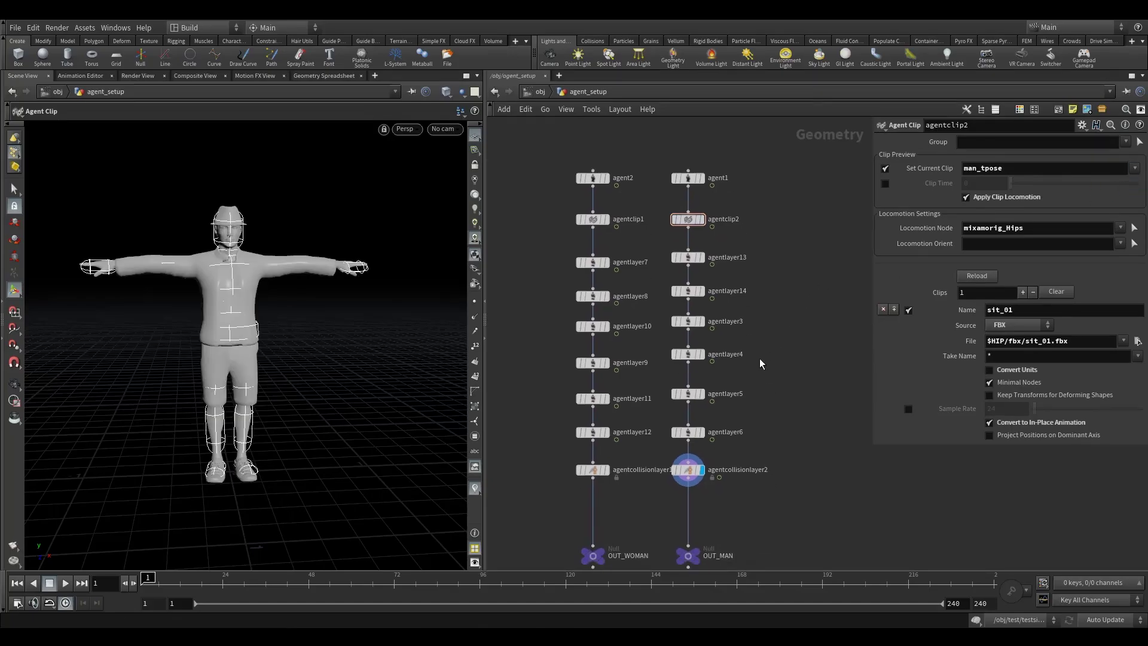
drag(552, 209, 628, 236)
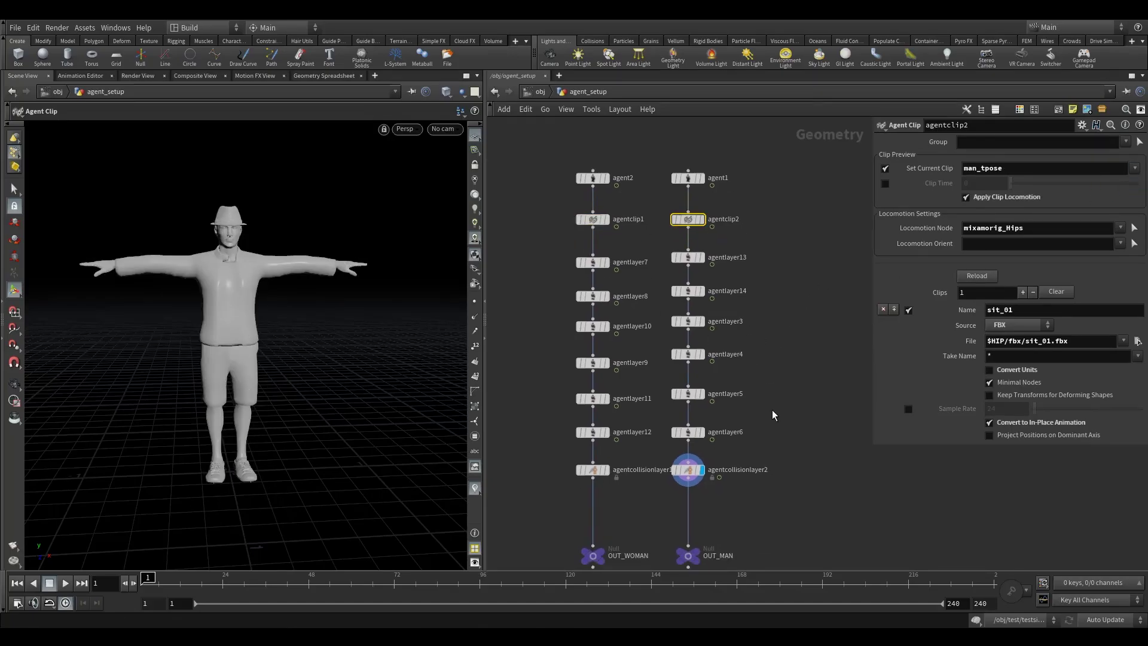
Step: In agentcollisionlayer2, fit the right forearm capsule (mixamorig_RightForeArm) to the man's sleeve
middle_drag(773, 414, 761, 298)
click(678, 353)
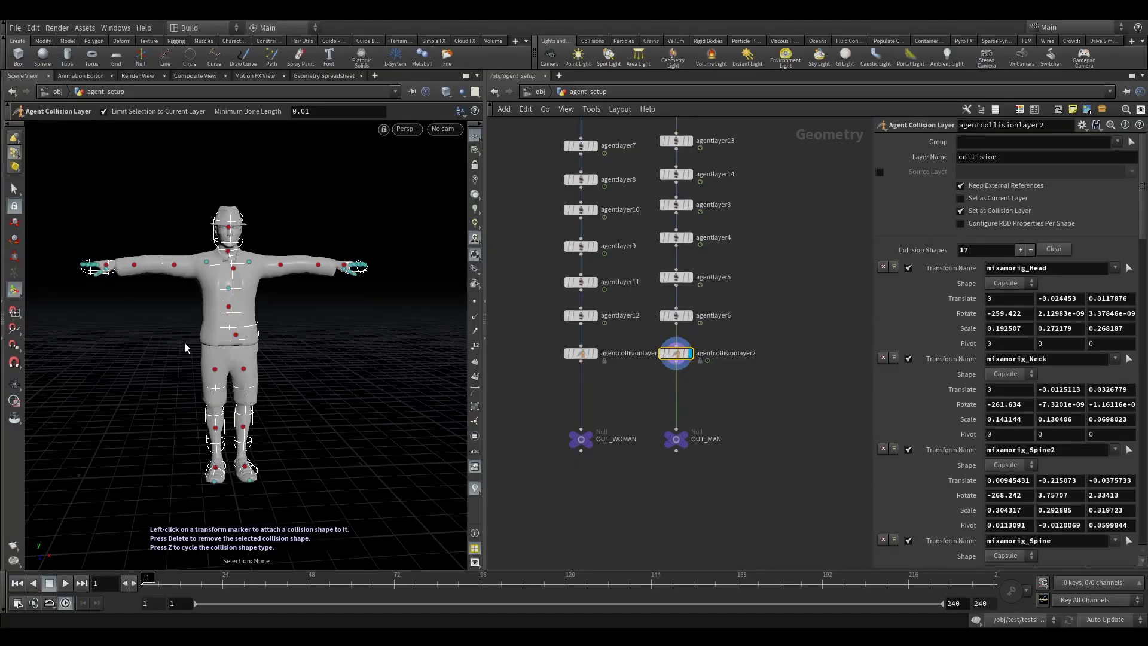
mouse_move(186, 345)
alt+mouse_down()
mouse_move(254, 313)
mouse_move(231, 349)
mouse_move(202, 354)
alt+mouse_up()
scroll(203, 353, up, 3)
alt+middle_drag(202, 354, 225, 299)
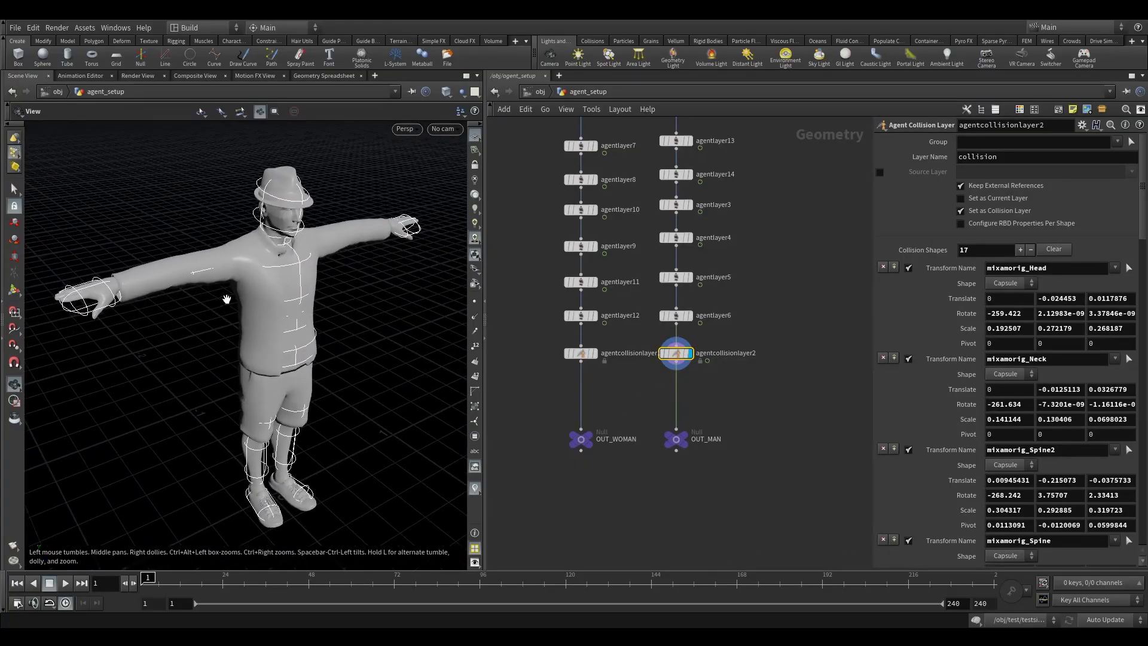
alt+drag(163, 305, 184, 290)
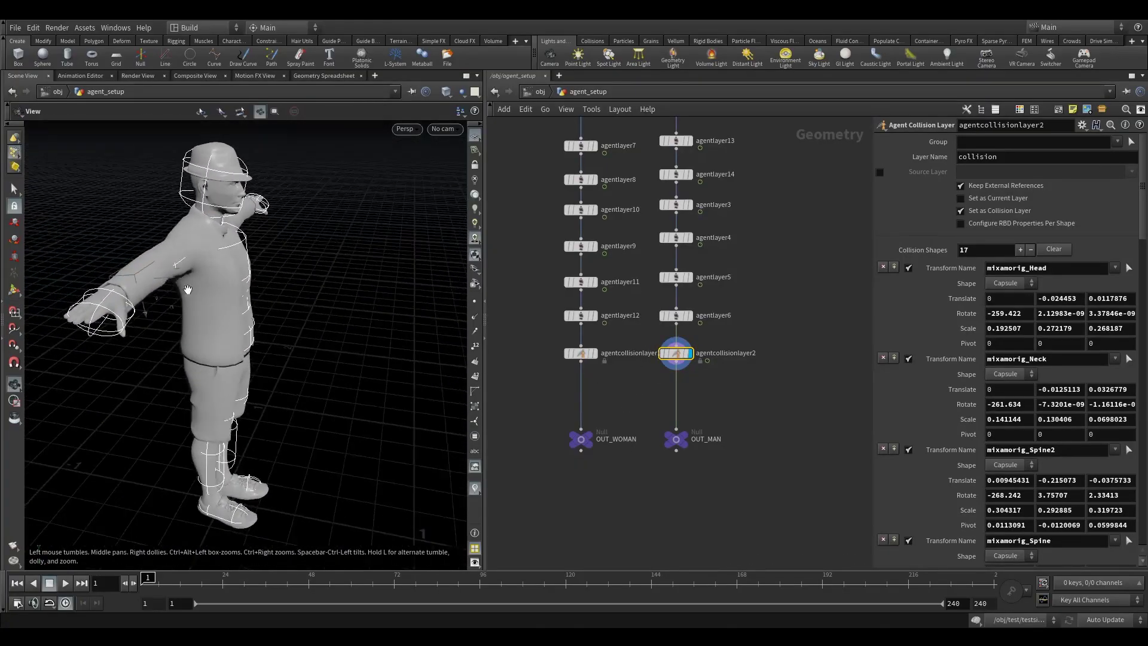
scroll(167, 287, up, 3)
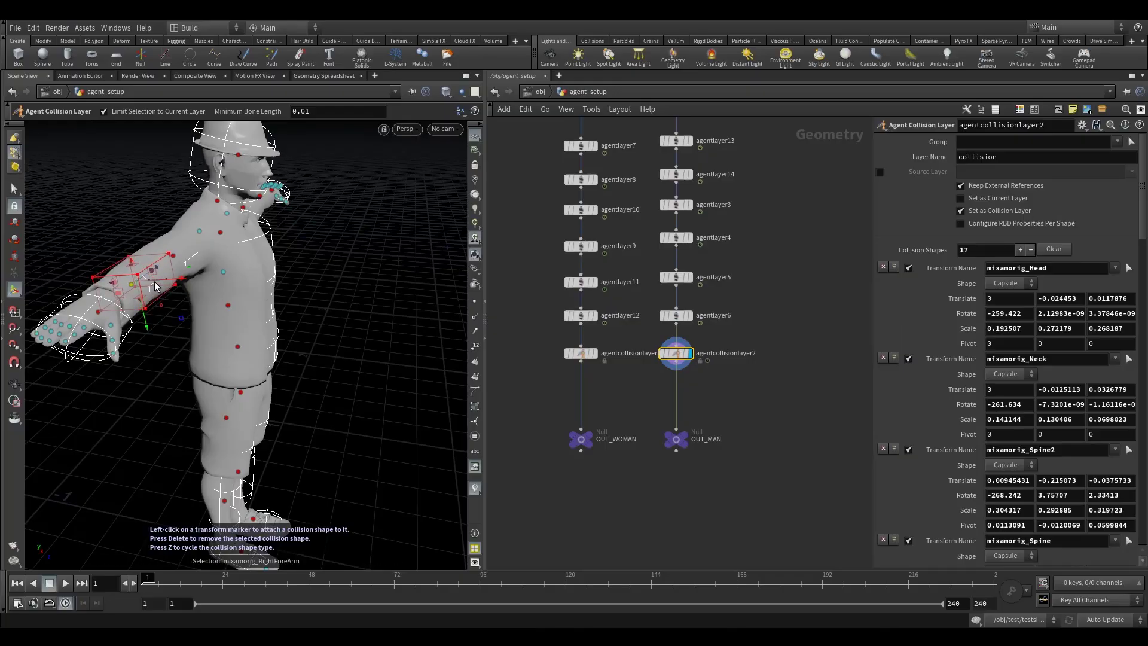
alt+drag(132, 287, 131, 250)
scroll(149, 269, up, 3)
alt+middle_drag(153, 274, 157, 297)
Step: Enlarge the man's right upper arm capsule so it encloses the sleeve
click(191, 296)
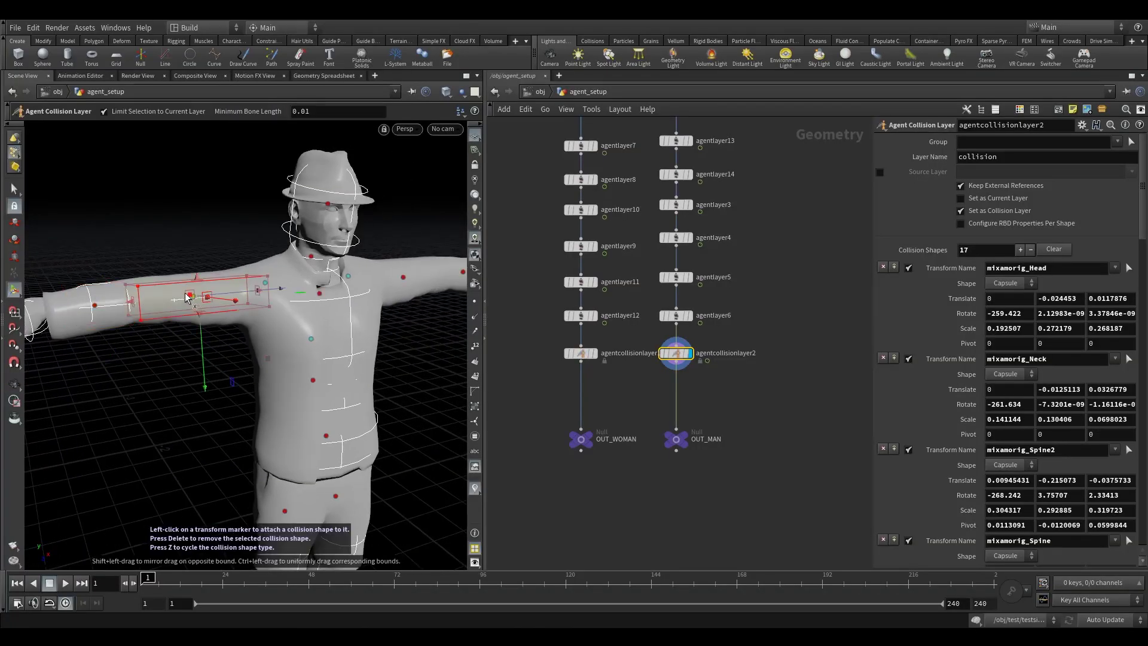
alt+drag(187, 298, 218, 331)
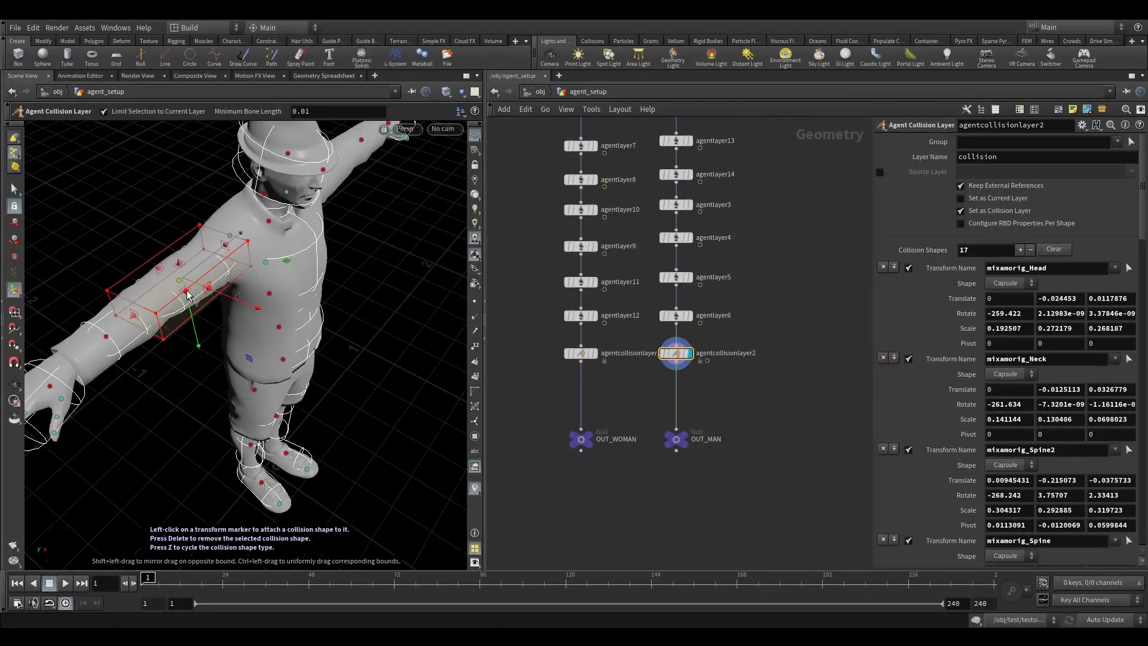
alt+drag(187, 294, 116, 248)
Step: Enlarge the man's left upper arm capsule so it encloses the sleeve
alt+drag(339, 298, 250, 295)
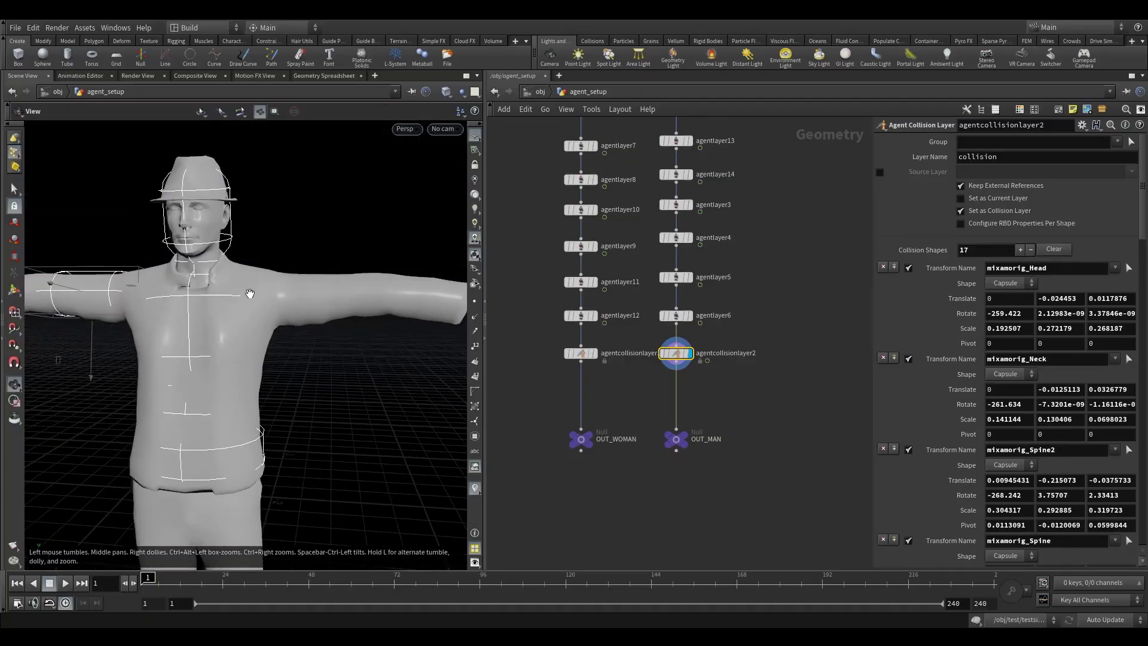
click(327, 297)
mouse_move(327, 297)
alt+mouse_down()
mouse_move(298, 323)
mouse_move(336, 293)
mouse_move(343, 268)
mouse_move(341, 285)
alt+mouse_up()
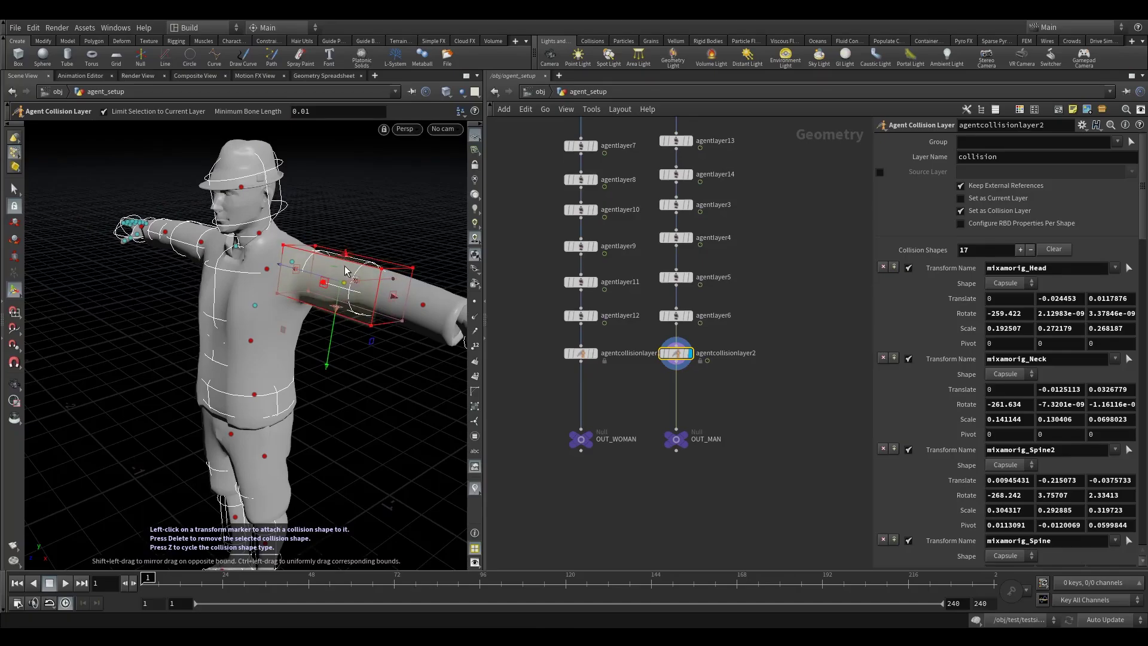
alt+drag(344, 271, 349, 294)
Step: Fit the left forearm capsule (mixamorig_LeftForeArm) around the man's lower sleeve
click(413, 335)
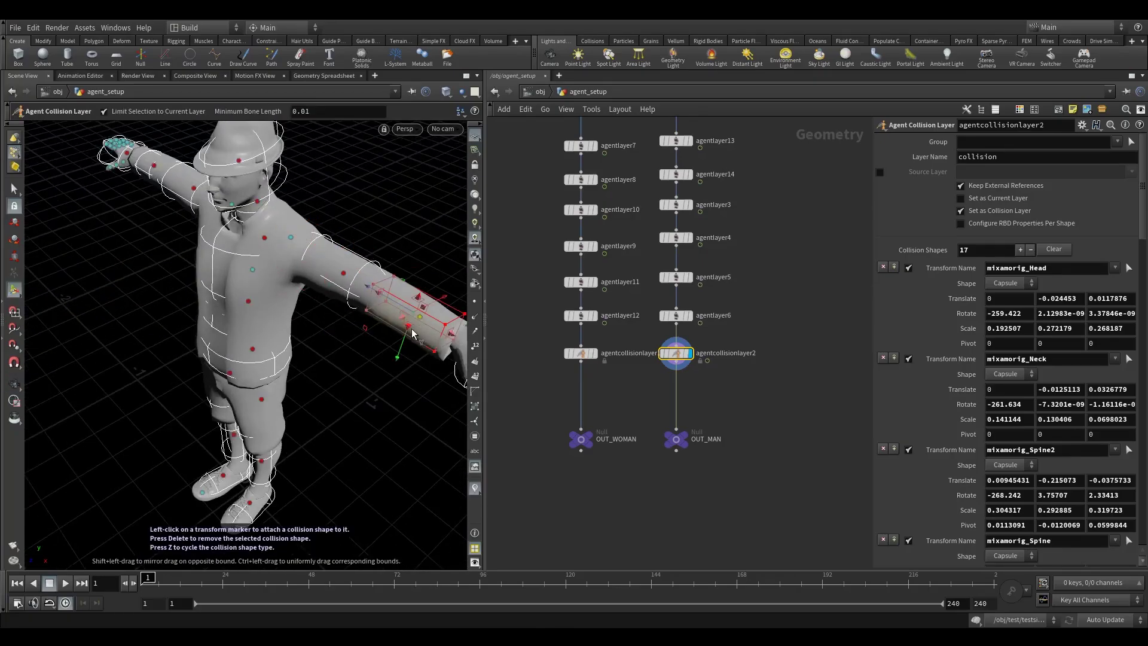
alt+drag(411, 333, 425, 279)
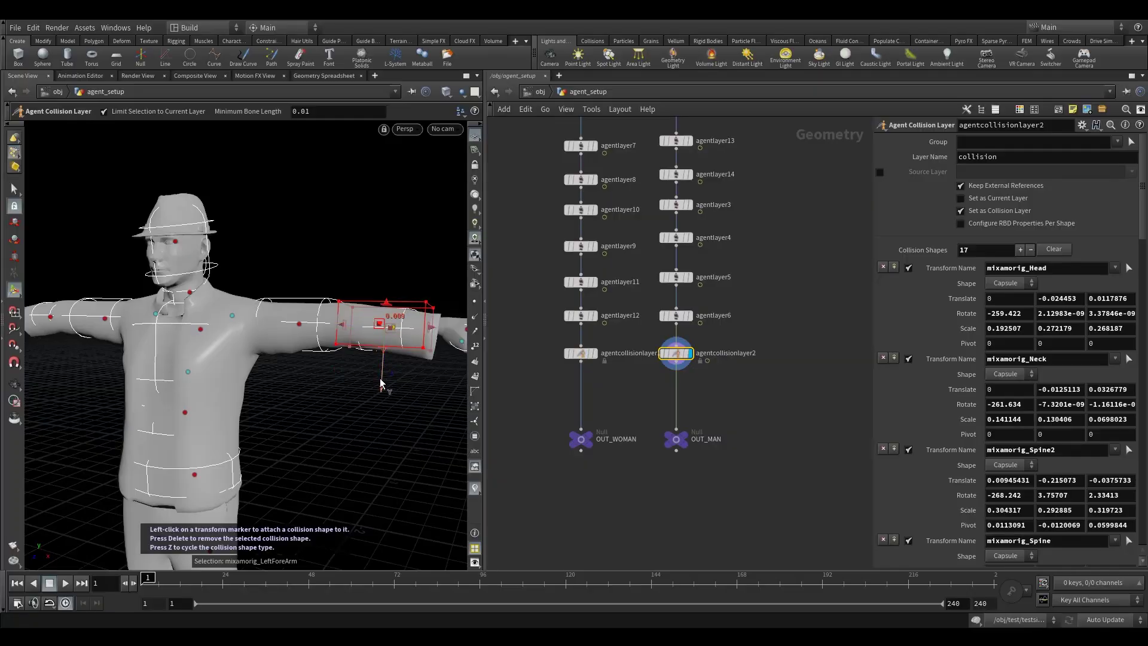
drag(380, 379, 381, 389)
Step: Rotate the right lower leg capsule (mixamorig_RightLeg) and shift it into line with the man's shin
alt+drag(366, 299, 313, 274)
scroll(313, 275, down, 4)
alt+middle_drag(242, 341, 262, 279)
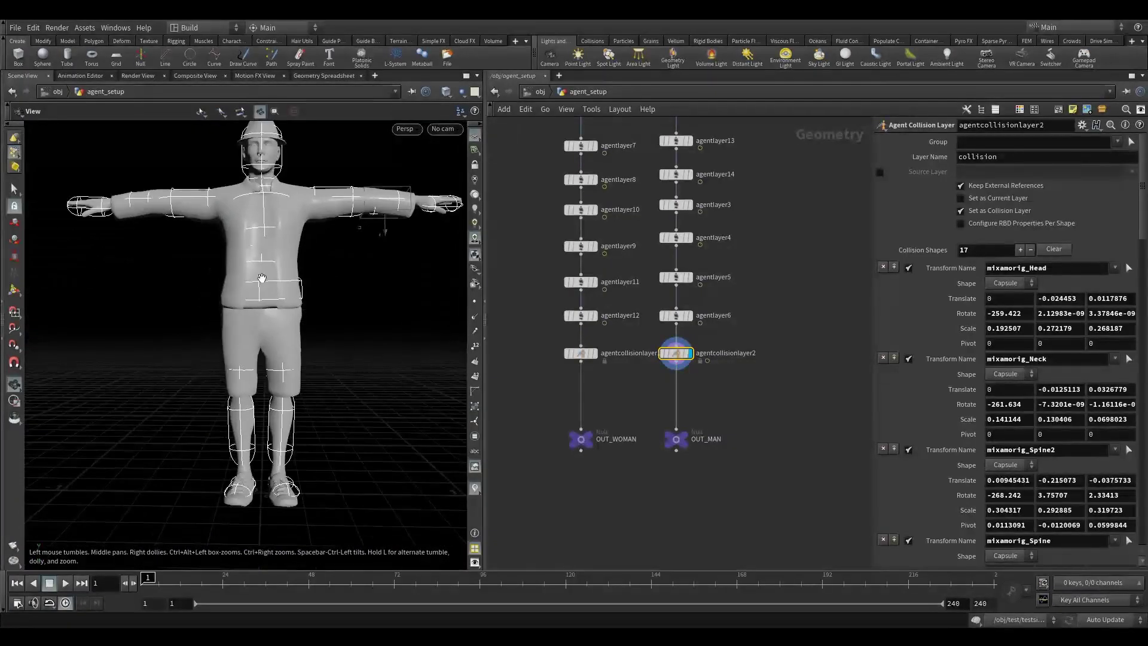
alt+drag(262, 278, 261, 392)
scroll(382, 312, up, 5)
scroll(235, 379, down, 3)
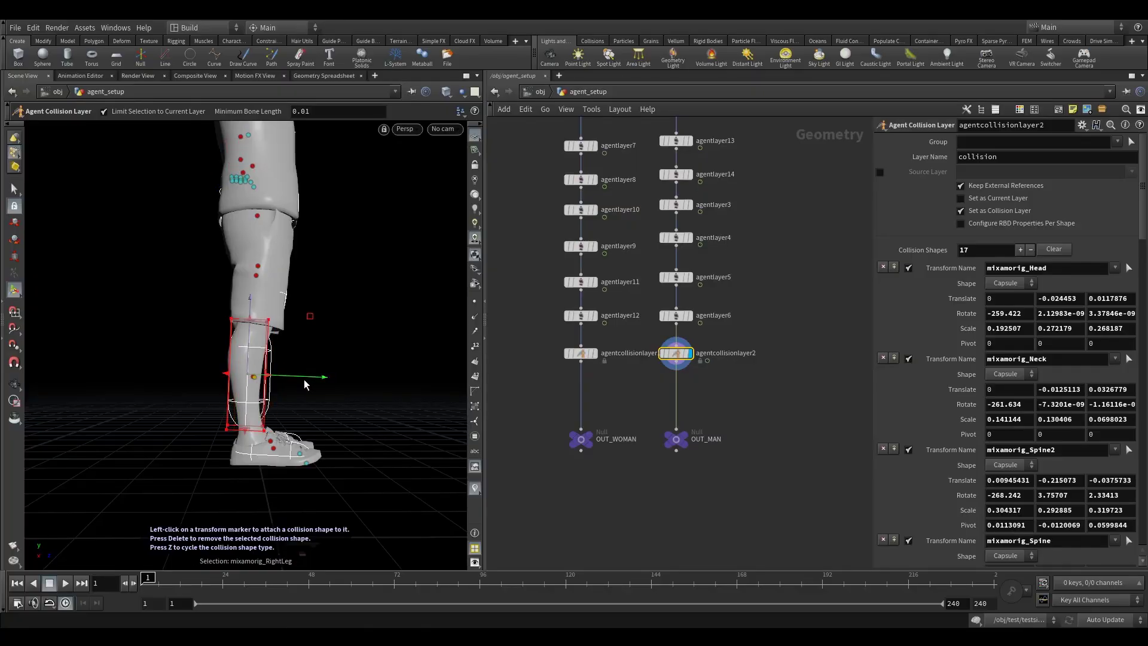
key(r)
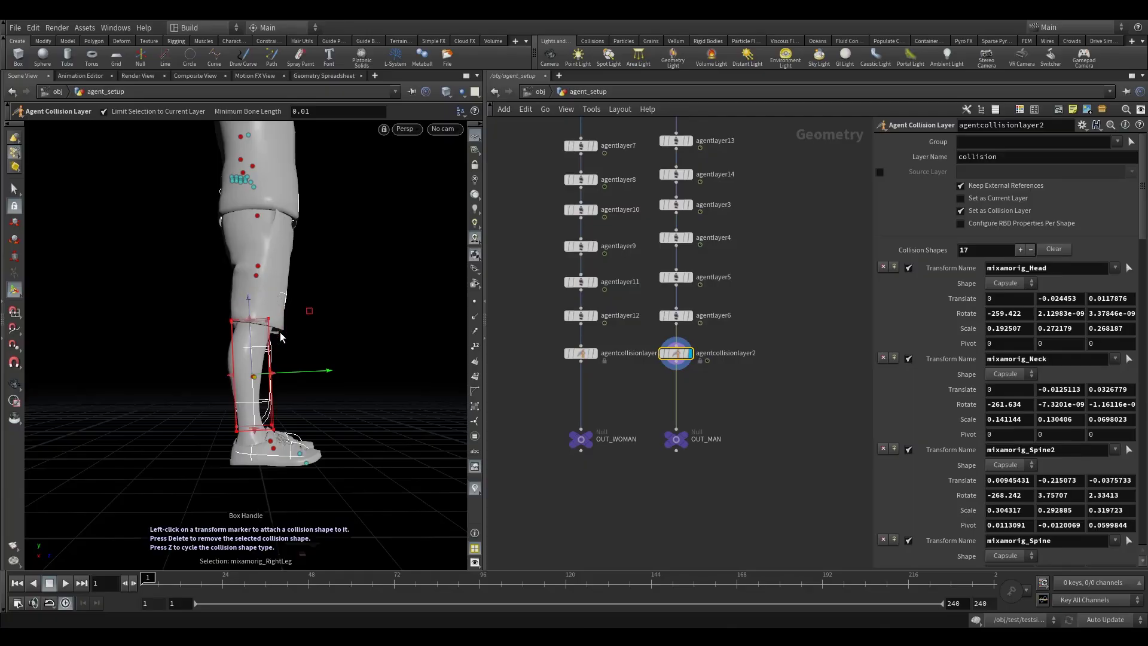
drag(294, 377, 292, 378)
Step: Rotate the left lower leg capsule (mixamorig_LeftLeg) into line with the calf and fit its box to the leg
alt+drag(308, 362, 240, 364)
alt+drag(358, 364, 261, 388)
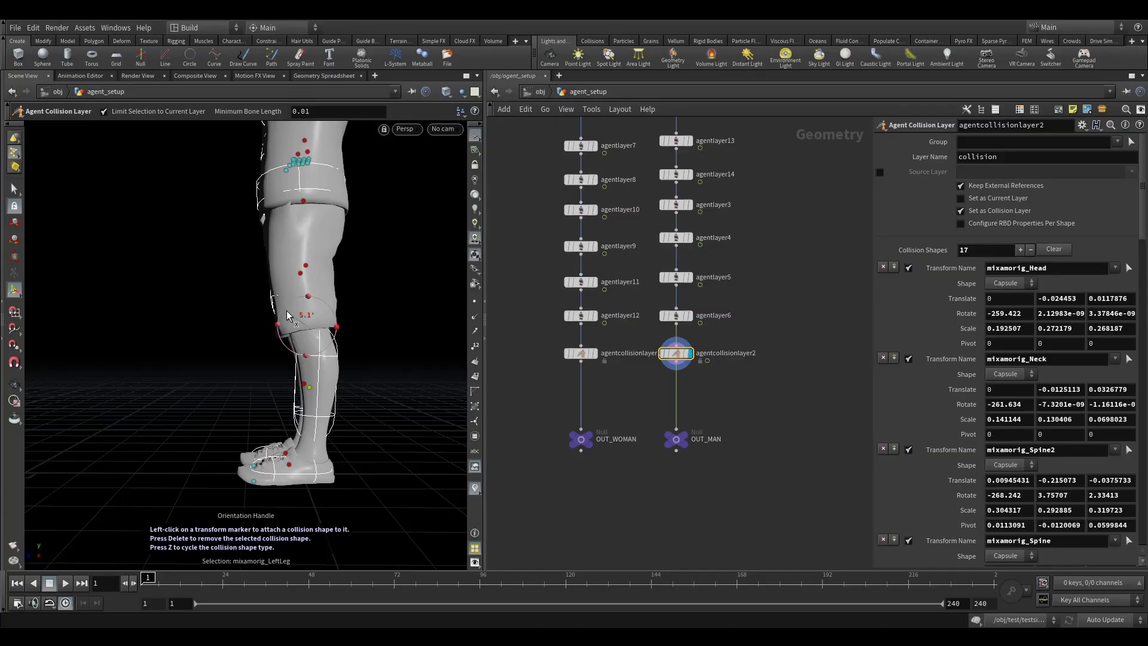
mouse_move(288, 357)
alt+mouse_down()
mouse_move(285, 347)
mouse_move(335, 354)
mouse_move(282, 347)
alt+mouse_up()
alt+right_drag(282, 348, 311, 418)
alt+drag(311, 418, 329, 450)
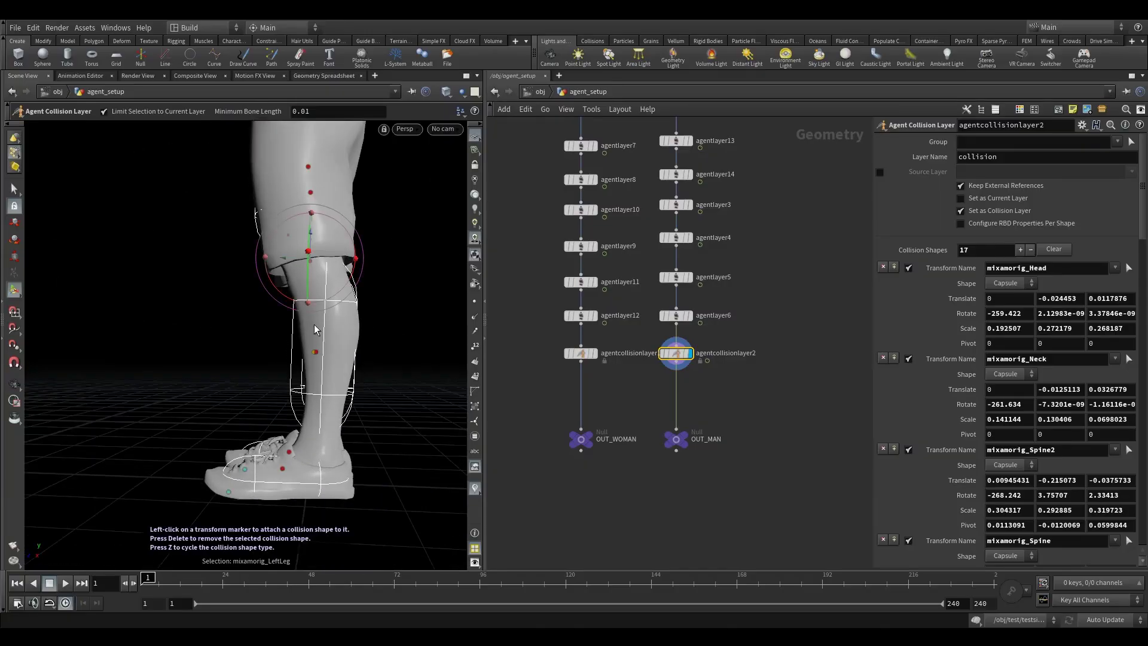
key(y)
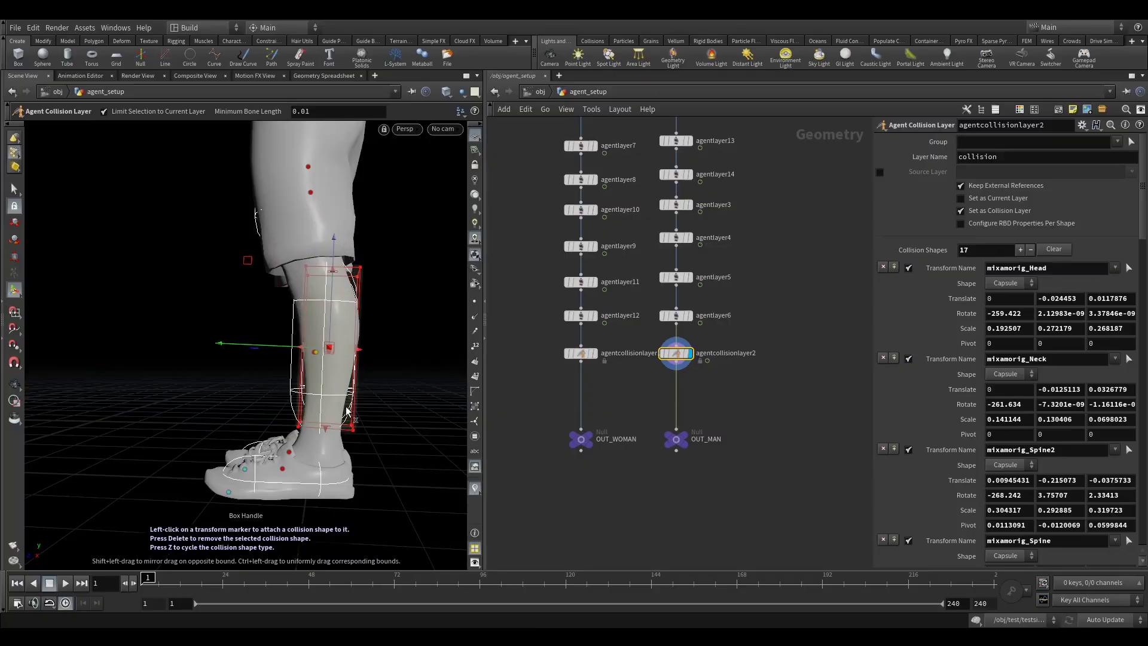
Step: Fine-tune the size of both lower leg capsules between the man's knees and ankles
alt+drag(290, 383, 328, 438)
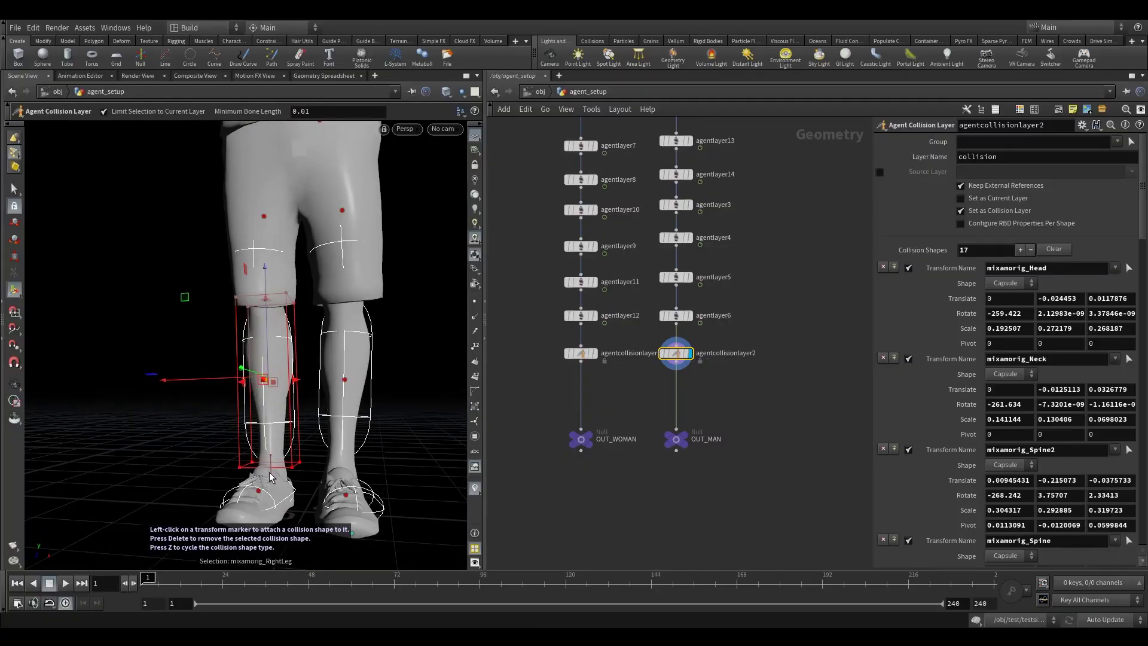
alt+drag(358, 412, 315, 325)
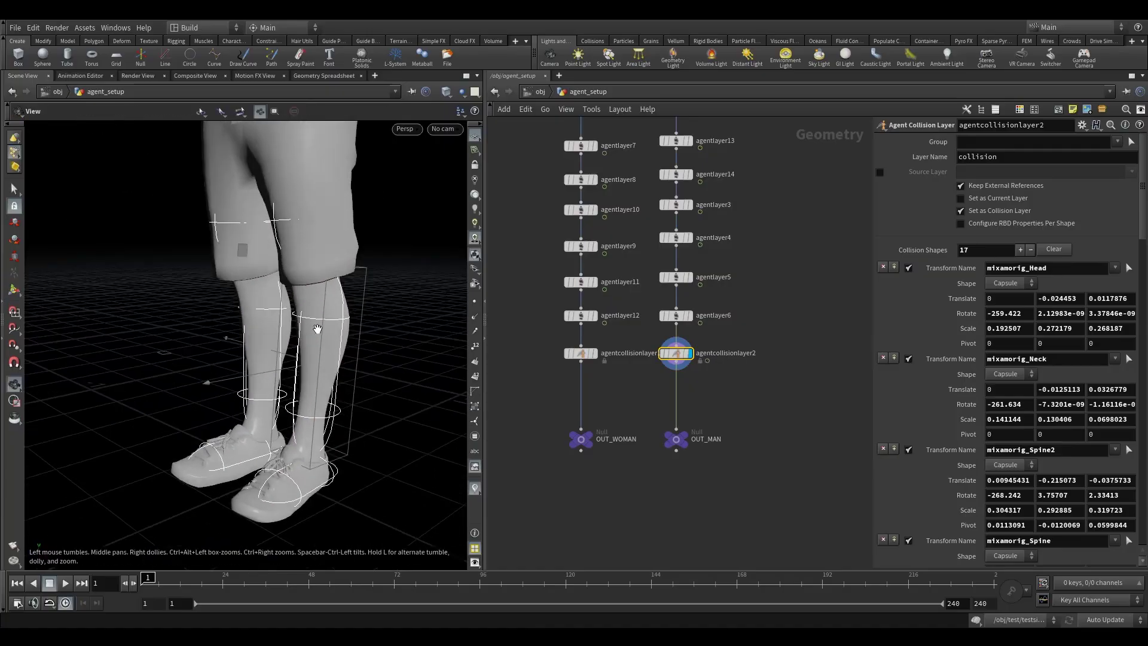
alt+middle_drag(315, 325, 271, 418)
Step: Adjust the left and right foot capsules (mixamorig_LeftFoot, mixamorig_RightFoot) to the man's shoes
alt+drag(272, 417, 302, 440)
scroll(351, 363, down, 5)
alt+middle_drag(284, 499, 268, 425)
scroll(268, 425, up, 5)
alt+drag(268, 425, 254, 463)
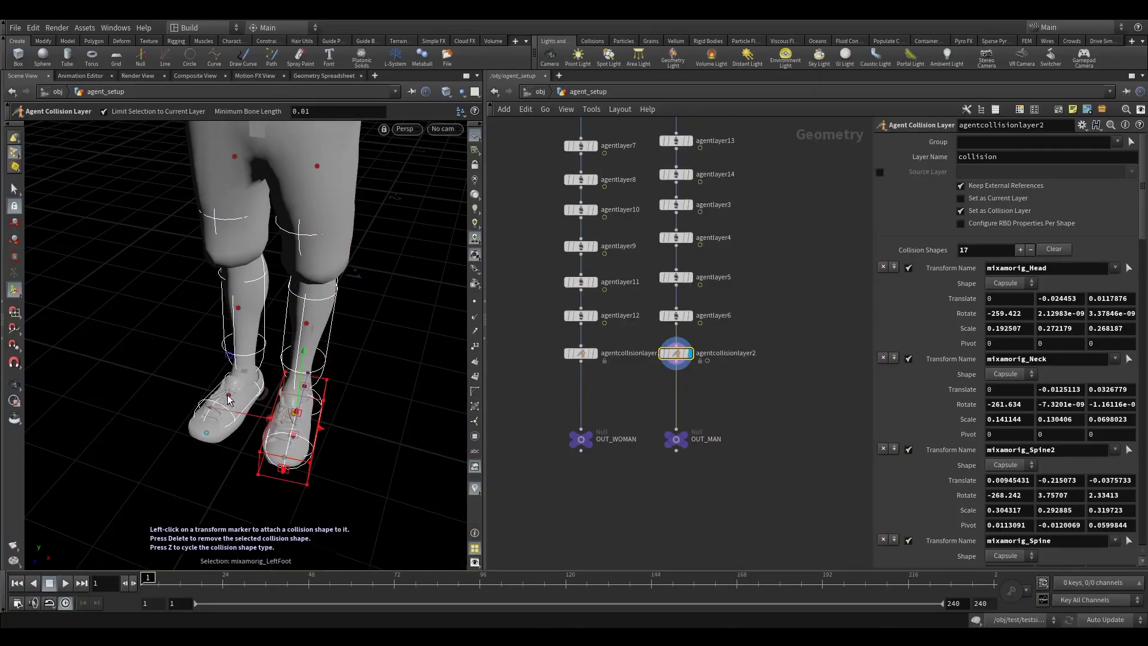
alt+drag(197, 447, 179, 416)
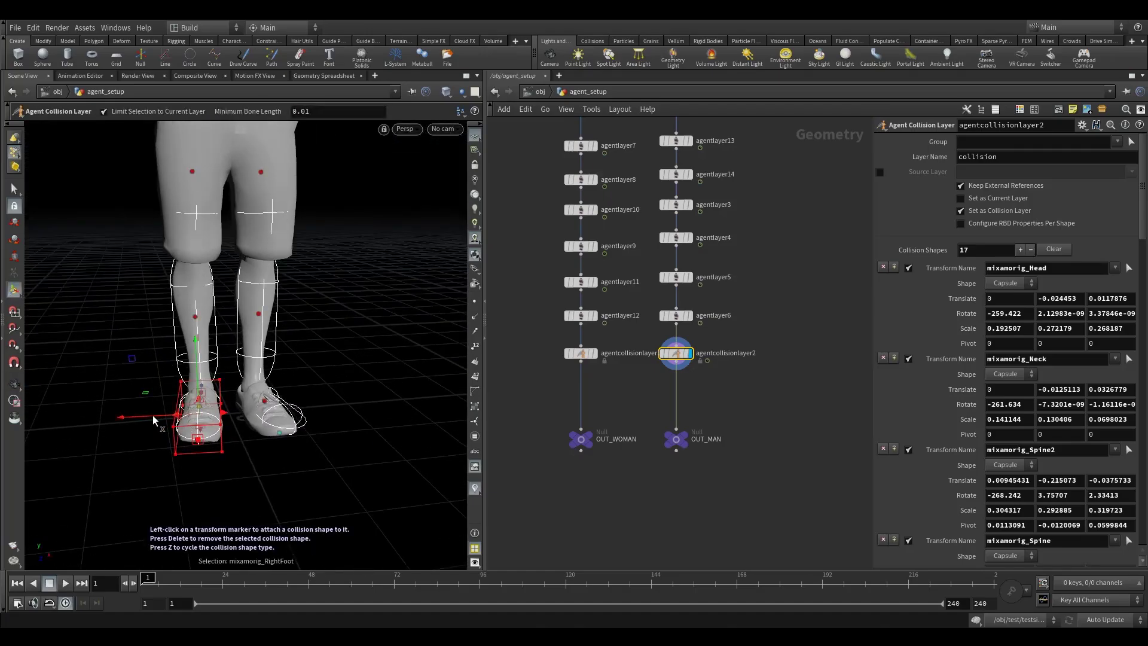
click(285, 413)
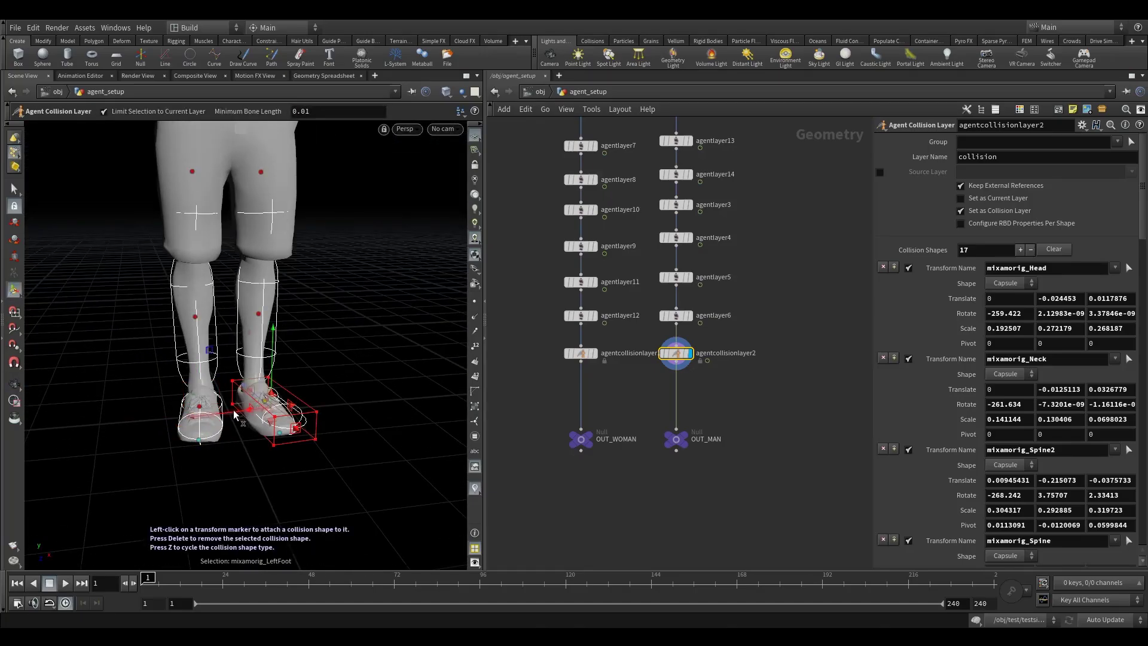
Step: Fit the left thigh capsule (mixamorig_LeftUpLeg) around the left leg of the man's shorts
alt+drag(256, 409, 285, 307)
alt+middle_drag(284, 308, 275, 412)
alt+right_drag(275, 412, 221, 414)
alt+drag(221, 415, 274, 328)
alt+right_drag(274, 329, 359, 321)
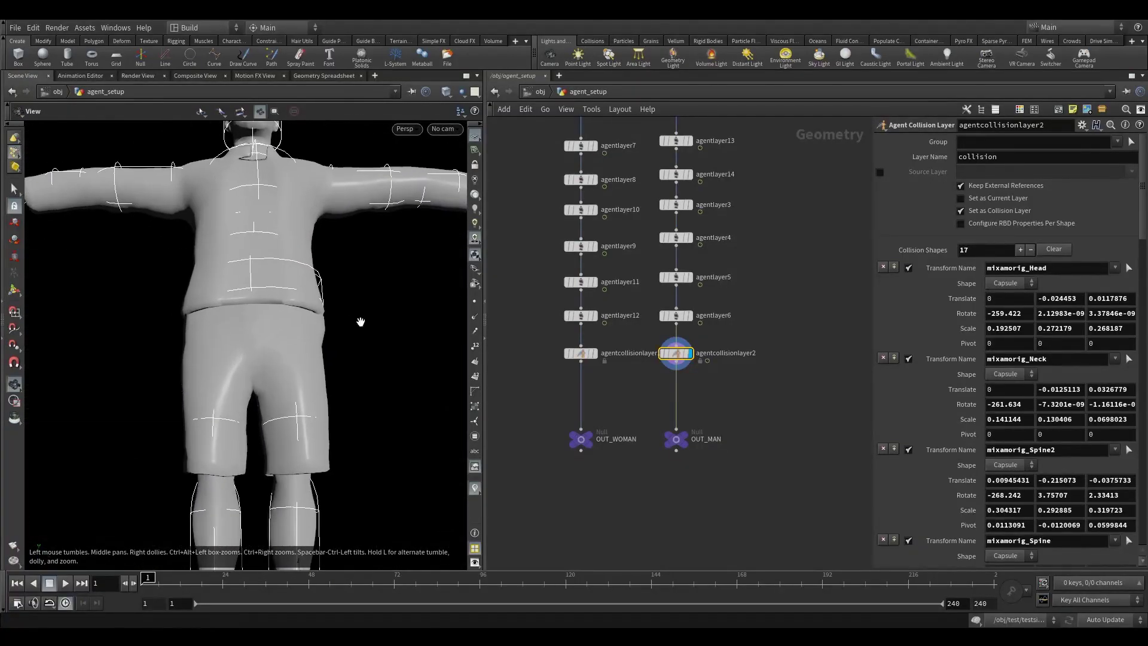
alt+drag(359, 321, 280, 377)
alt+right_drag(280, 377, 259, 399)
alt+drag(259, 400, 177, 382)
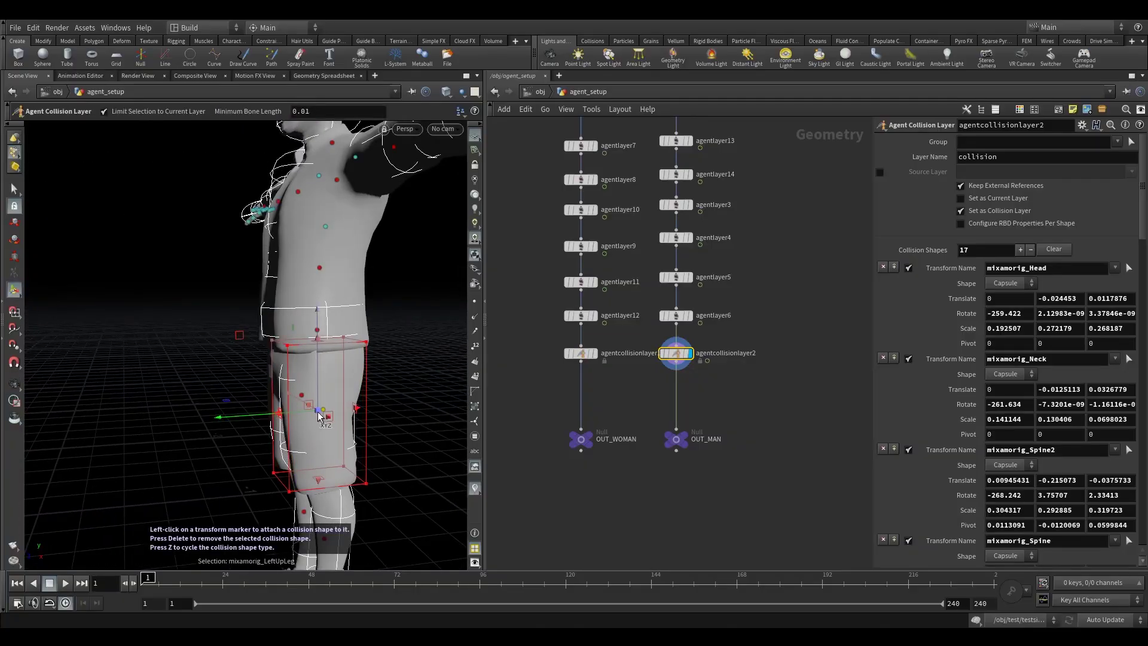
alt+drag(319, 413, 364, 420)
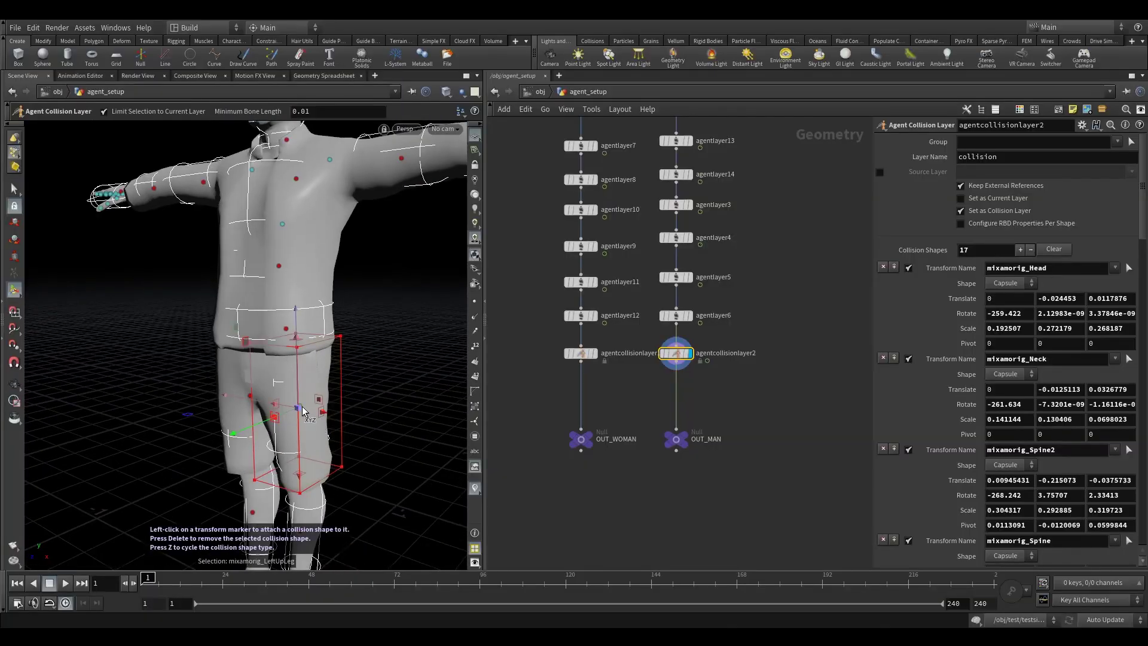
mouse_move(279, 419)
alt+mouse_down()
mouse_move(312, 392)
mouse_move(276, 421)
mouse_move(229, 407)
alt+mouse_up()
Step: Fit the right thigh capsule around the right leg of the man's shorts
click(261, 399)
alt+drag(229, 406, 253, 405)
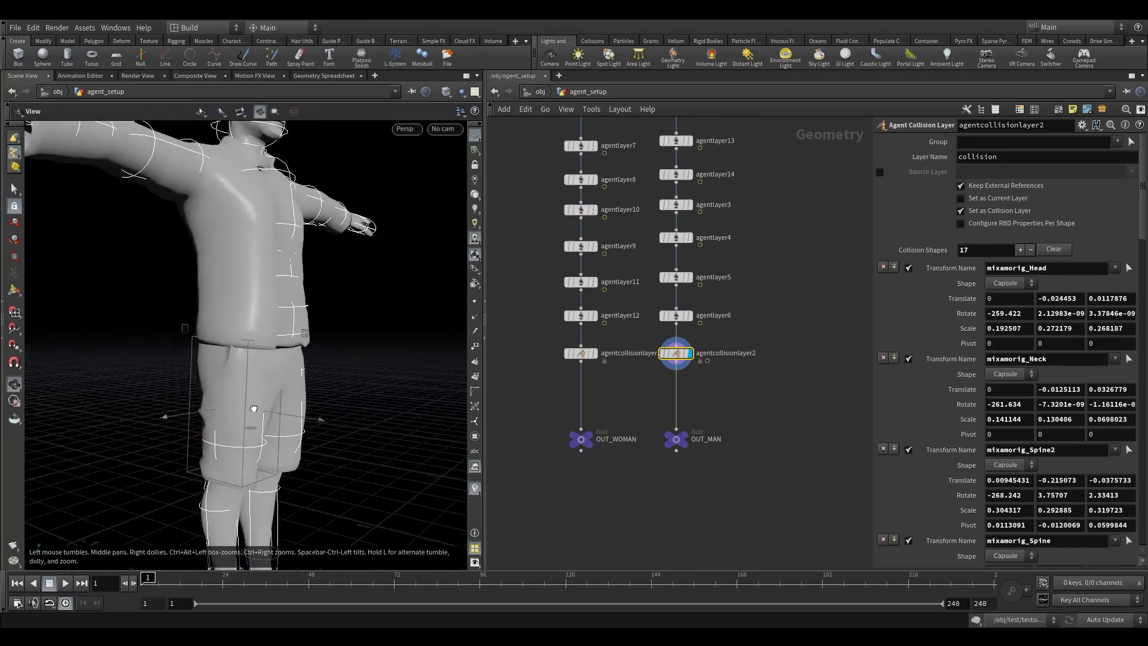
alt+middle_drag(253, 406, 312, 403)
alt+right_drag(312, 403, 256, 406)
alt+drag(256, 406, 239, 407)
alt+right_drag(313, 399, 275, 398)
Step: Switch the viewport to wireframe display and inspect the man's skeleton inside the capsules, from the whole body to the left arm
alt+middle_drag(274, 397, 228, 425)
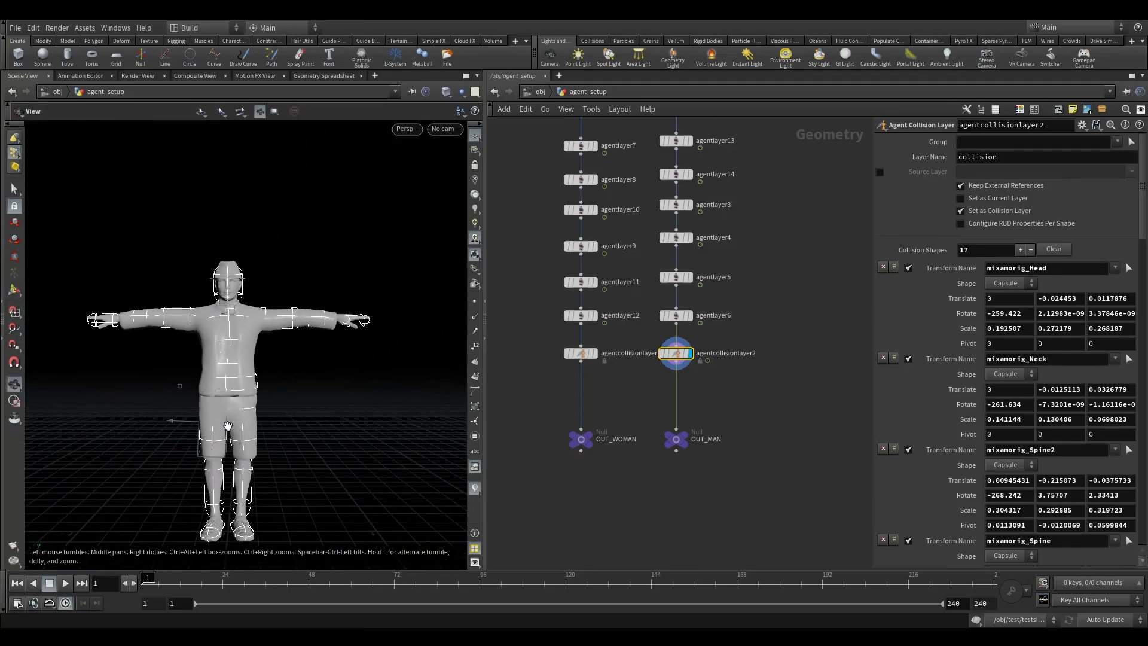
mouse_move(228, 425)
alt+mouse_down()
mouse_move(226, 438)
mouse_move(230, 421)
alt+mouse_up()
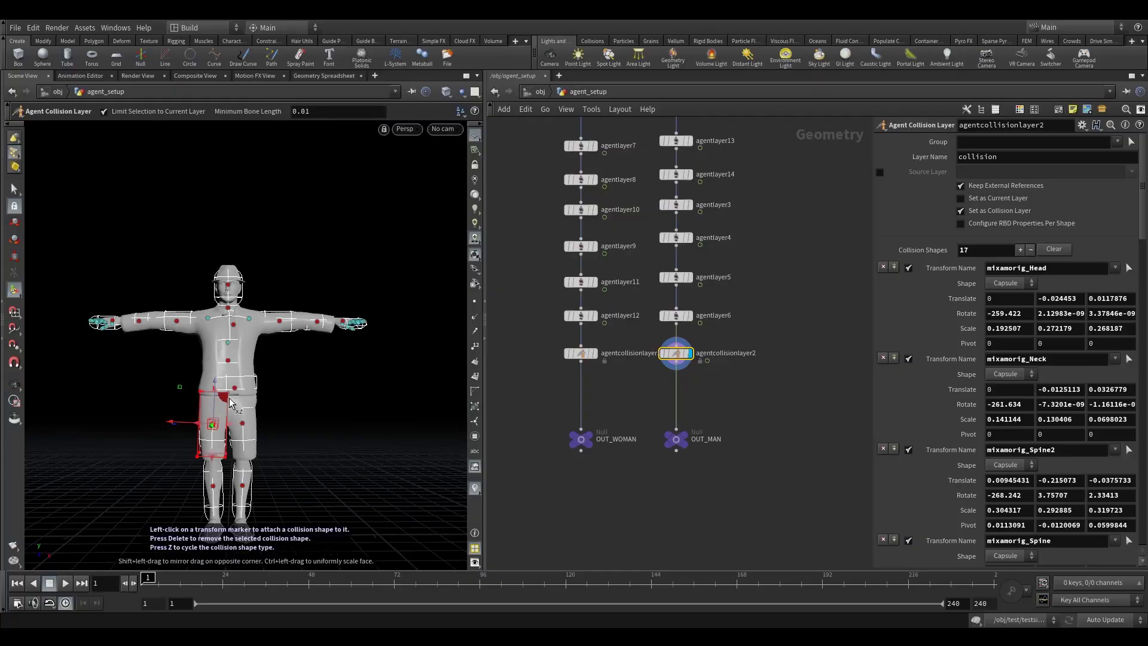
key(shift+w)
alt+drag(230, 366, 234, 378)
alt+middle_drag(289, 319, 267, 352)
alt+right_drag(268, 352, 484, 328)
mouse_move(332, 359)
alt+mouse_down()
mouse_move(328, 418)
mouse_move(318, 393)
mouse_move(346, 369)
alt+mouse_up()
alt+middle_drag(346, 368, 282, 374)
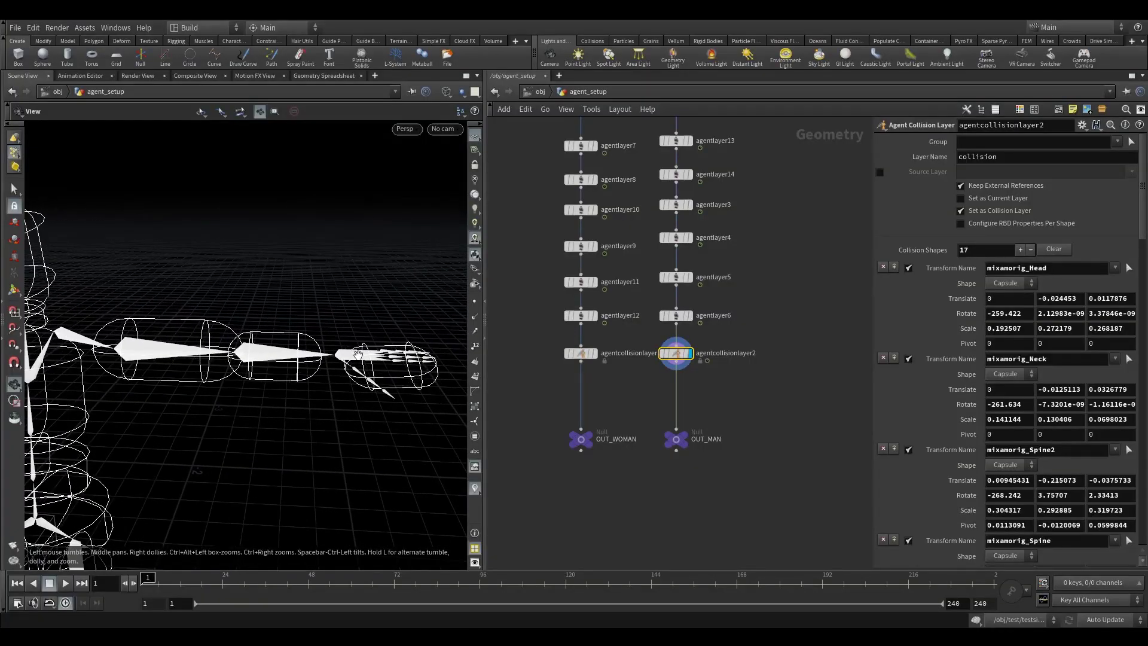
Step: Adjust the left hand capsule (mixamorig_LeftHand) to surround the hand and finger bones
alt+drag(338, 358, 361, 395)
click(361, 351)
alt+drag(361, 353, 336, 375)
drag(357, 293, 347, 271)
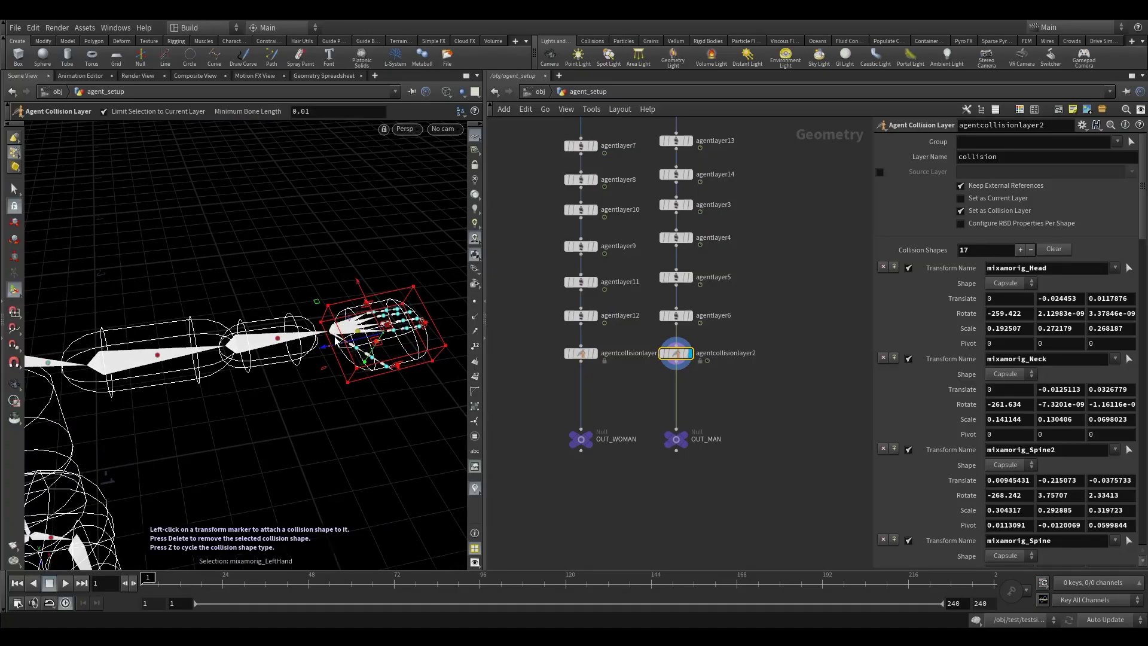
Step: Fit the left forearm capsule along its bone up to the wrist and recheck the left hand capsule
click(278, 339)
mouse_move(279, 341)
alt+mouse_down()
mouse_move(242, 346)
mouse_move(332, 338)
mouse_move(354, 371)
mouse_move(328, 357)
mouse_move(263, 271)
mouse_move(279, 274)
alt+mouse_up()
click(366, 330)
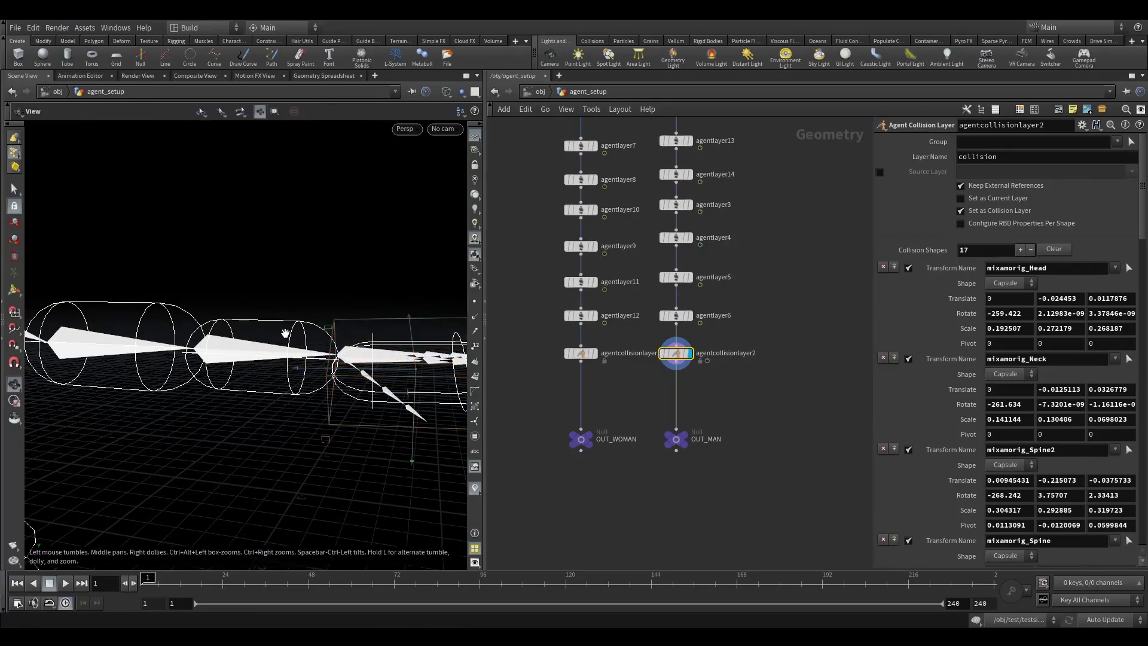
Step: Adjust the right hand capsule (mixamorig_RightHand) to surround the man's hand and finger bones
alt+right_drag(284, 333, 182, 347)
alt+drag(182, 347, 218, 368)
alt+right_drag(114, 357, 141, 364)
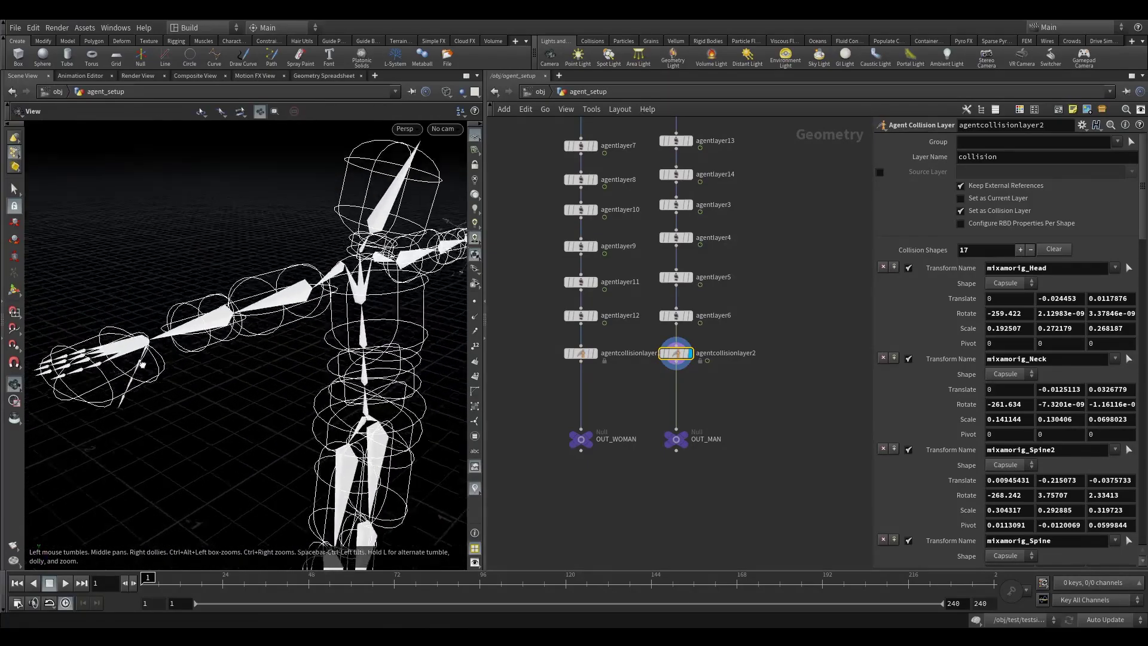
alt+drag(141, 364, 129, 386)
click(150, 343)
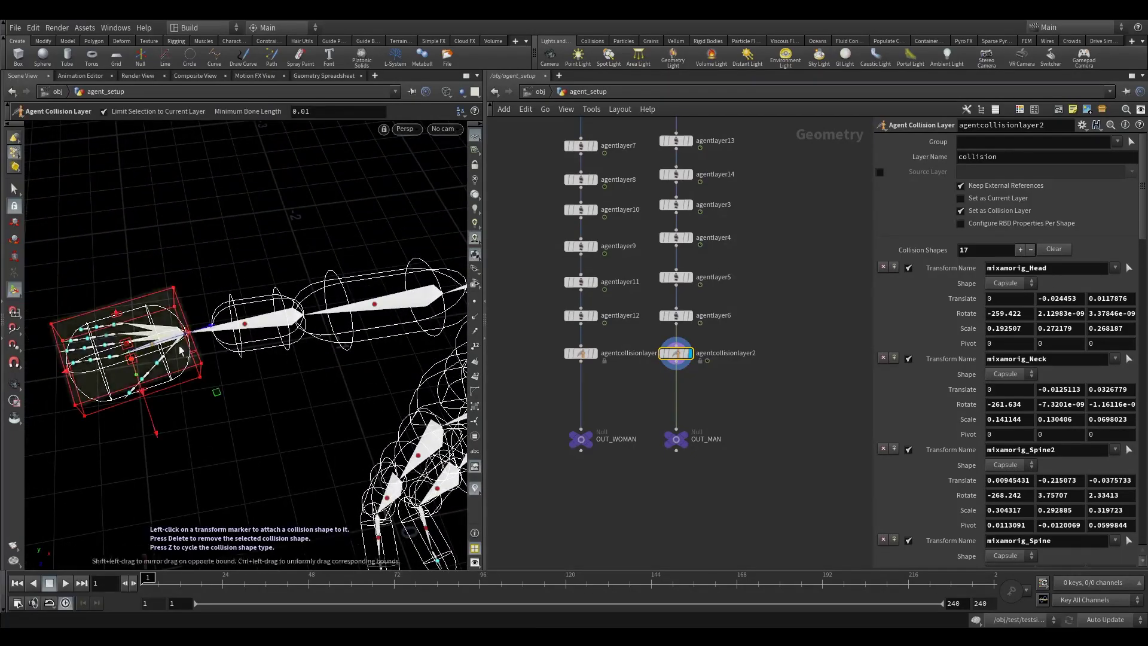
Step: Extend the right forearm capsule along its bone to the wrist and recheck the right hand capsule
mouse_move(201, 335)
alt+mouse_down()
mouse_move(141, 329)
mouse_move(240, 334)
alt+mouse_up()
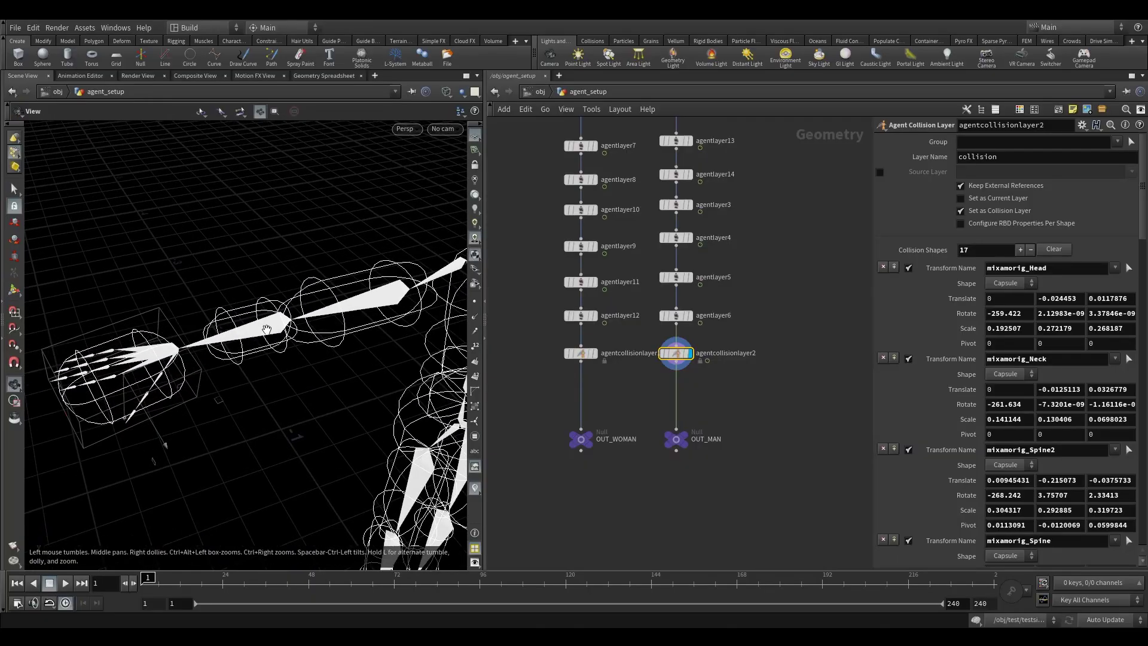
click(236, 334)
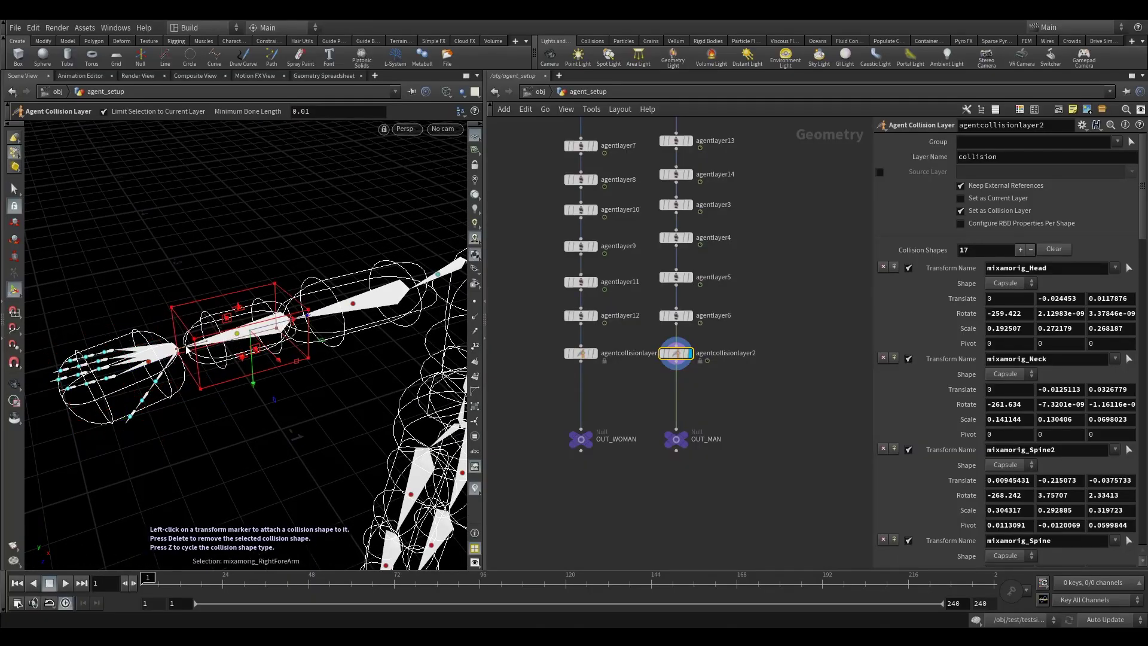
alt+drag(182, 347, 204, 330)
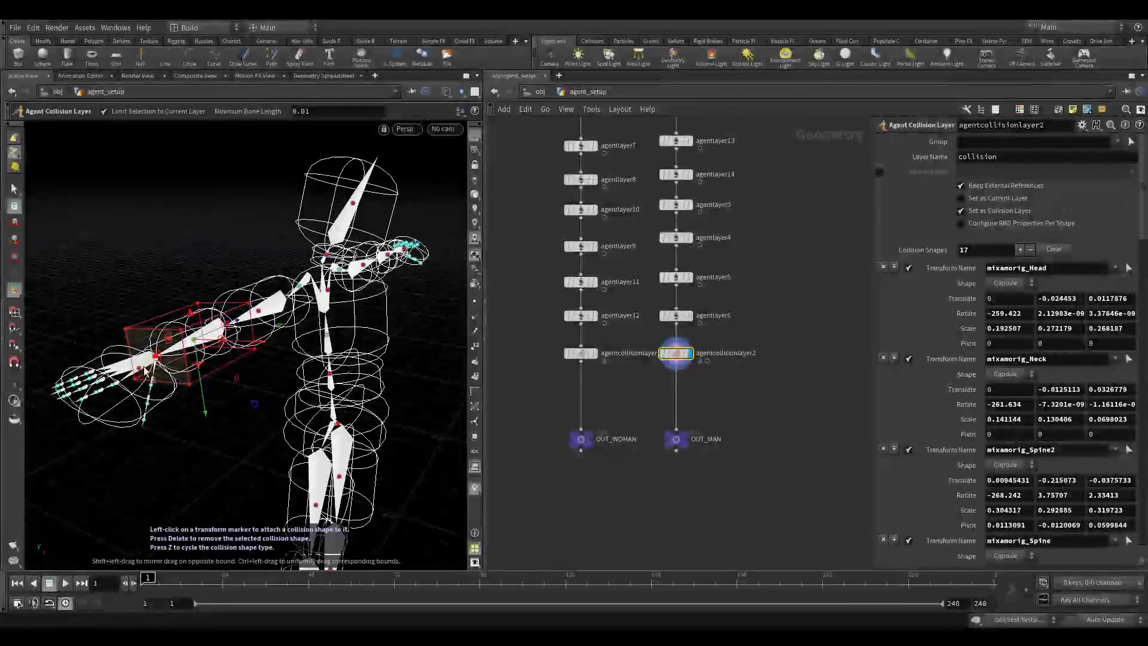
mouse_move(142, 378)
alt+mouse_down()
mouse_move(134, 392)
mouse_move(154, 389)
mouse_move(164, 349)
alt+mouse_up()
click(147, 364)
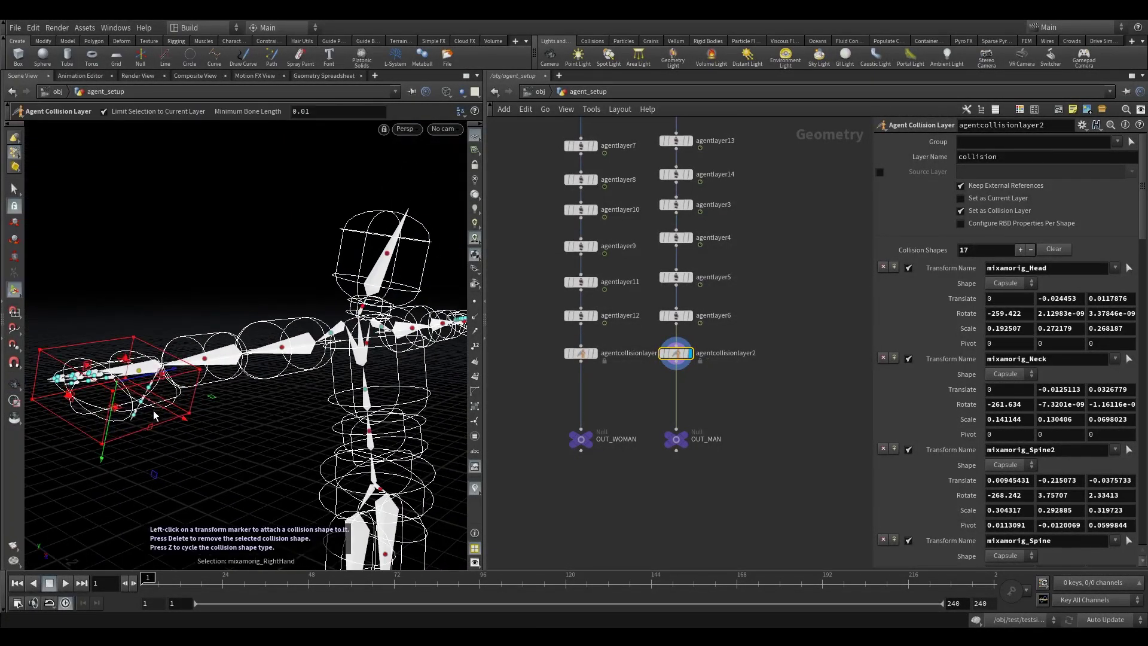
Step: Extend the right upper arm capsule (mixamorig_RightArm) toward the shoulder so it encloses the end of the arm bone
alt+drag(157, 417, 254, 354)
alt+middle_drag(370, 371, 217, 379)
alt+drag(217, 379, 231, 383)
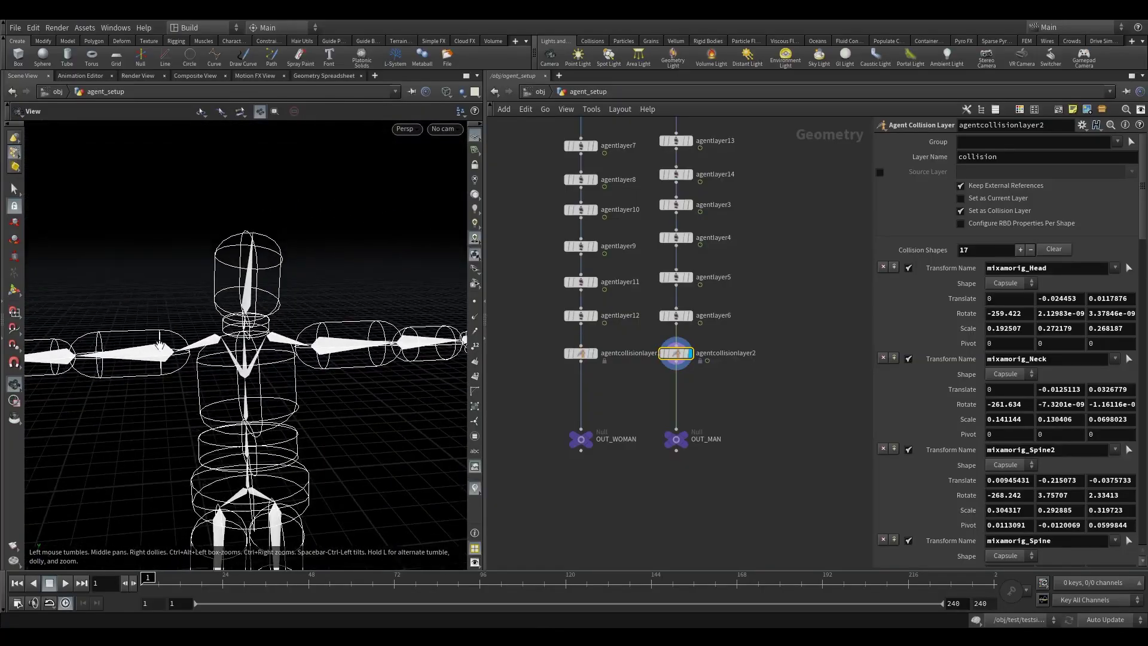
alt+right_drag(230, 383, 255, 354)
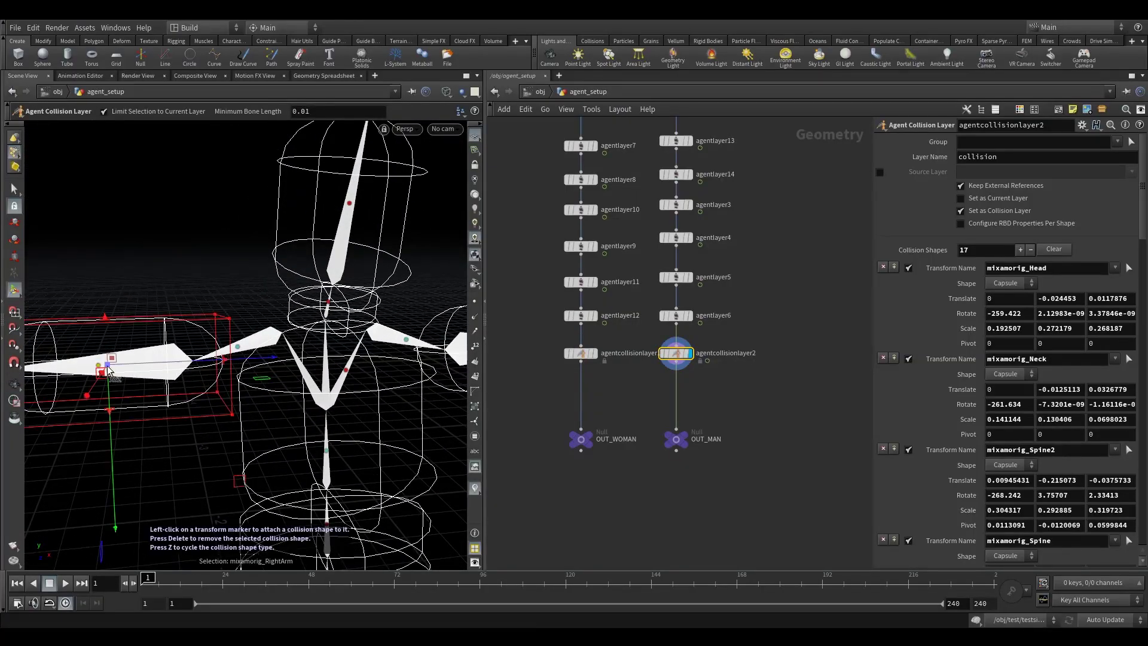
alt+drag(247, 360, 189, 372)
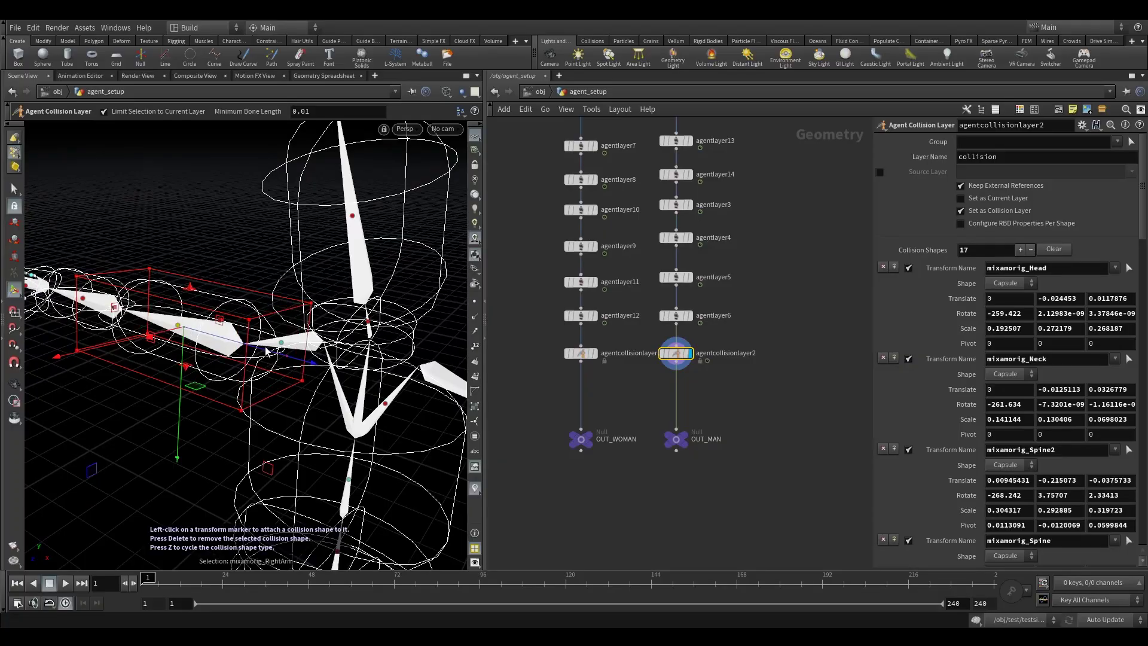
alt+drag(266, 351, 298, 345)
Step: Extend the left upper arm capsule (mixamorig_LeftArm) toward the shoulder past the start of the arm bone
alt+middle_drag(334, 348, 212, 359)
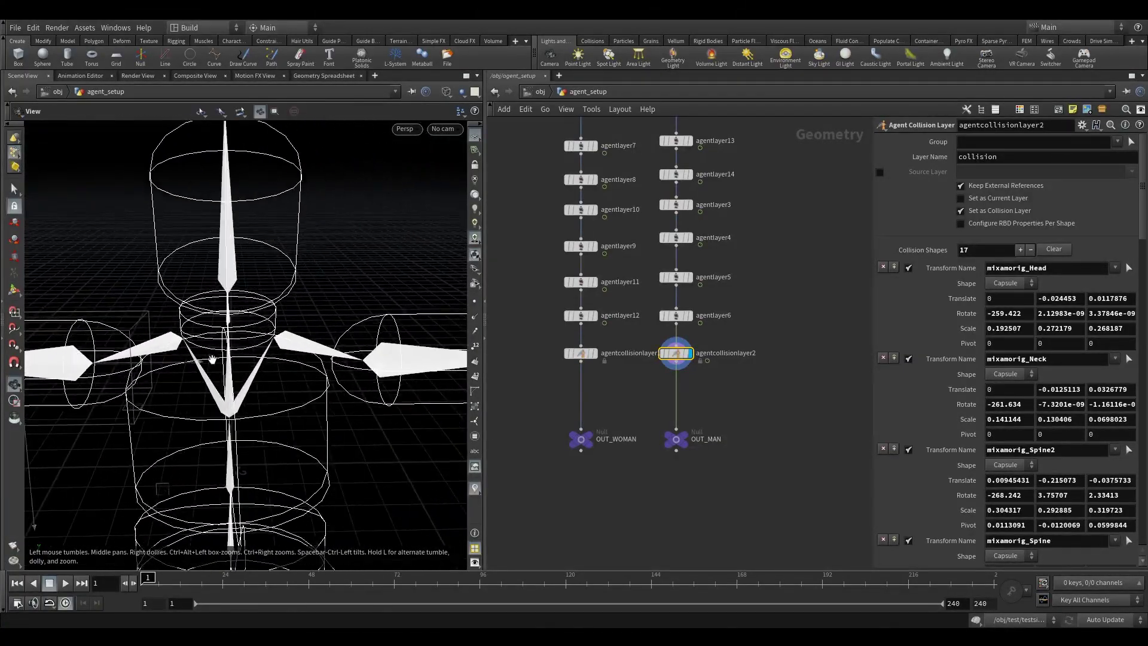
alt+right_drag(212, 359, 311, 383)
mouse_move(303, 375)
alt+mouse_down()
mouse_move(292, 361)
mouse_move(317, 359)
alt+mouse_up()
alt+middle_drag(359, 360, 247, 363)
alt+drag(246, 364, 269, 368)
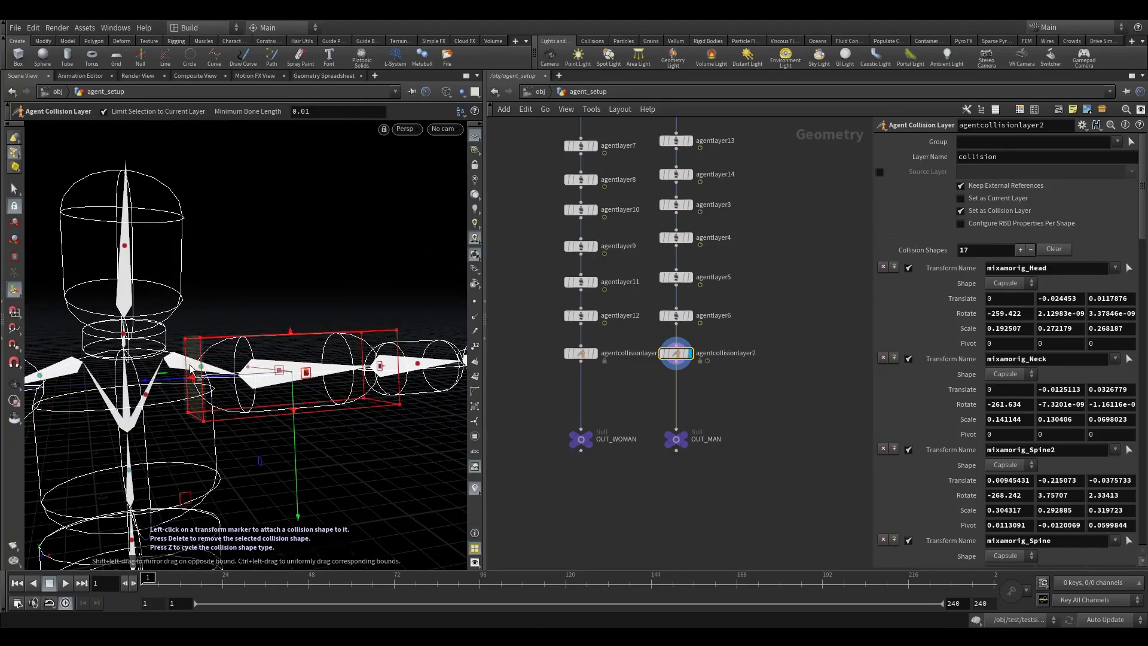
mouse_move(190, 369)
alt+mouse_down()
mouse_move(164, 387)
mouse_move(209, 359)
alt+mouse_up()
Step: Return the viewport to shaded display and tilt the chest capsule (mixamorig_Spine2) to an X rotation of about 86.26 to follow the man's torso
mouse_move(239, 353)
alt+right_down()
mouse_move(210, 317)
mouse_move(220, 401)
alt+right_up()
key(w)
mouse_move(227, 410)
alt+mouse_down()
mouse_move(220, 394)
mouse_move(98, 392)
mouse_move(141, 412)
alt+mouse_up()
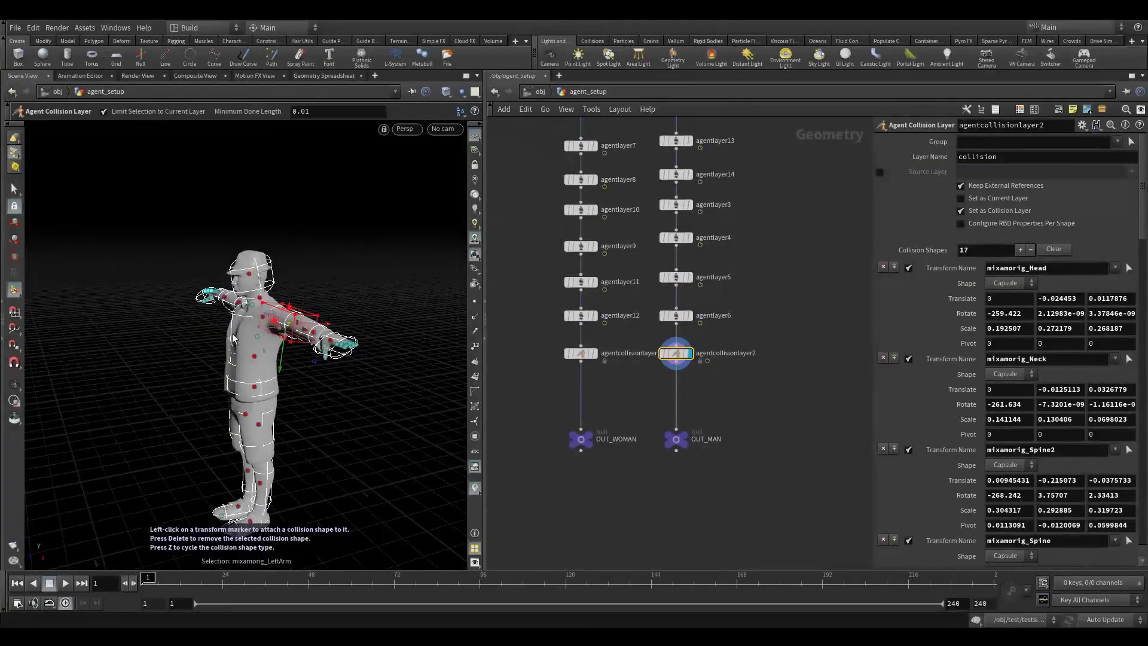
click(255, 355)
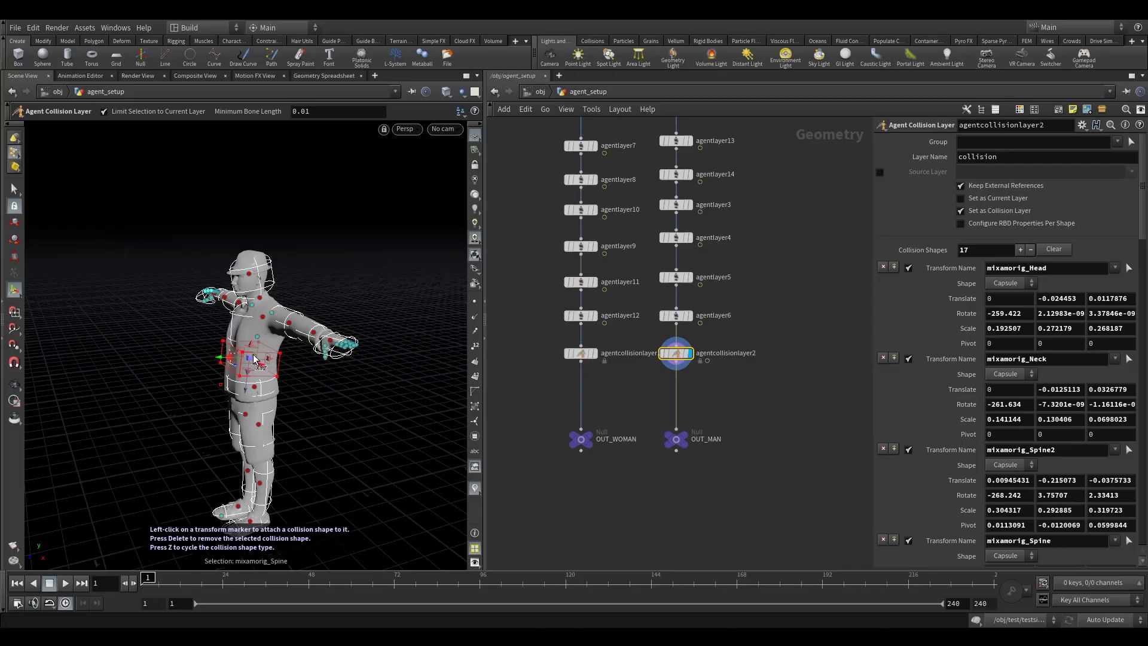
mouse_move(237, 321)
alt+mouse_down()
mouse_move(281, 321)
mouse_move(226, 323)
alt+mouse_up()
alt+right_drag(226, 323, 266, 315)
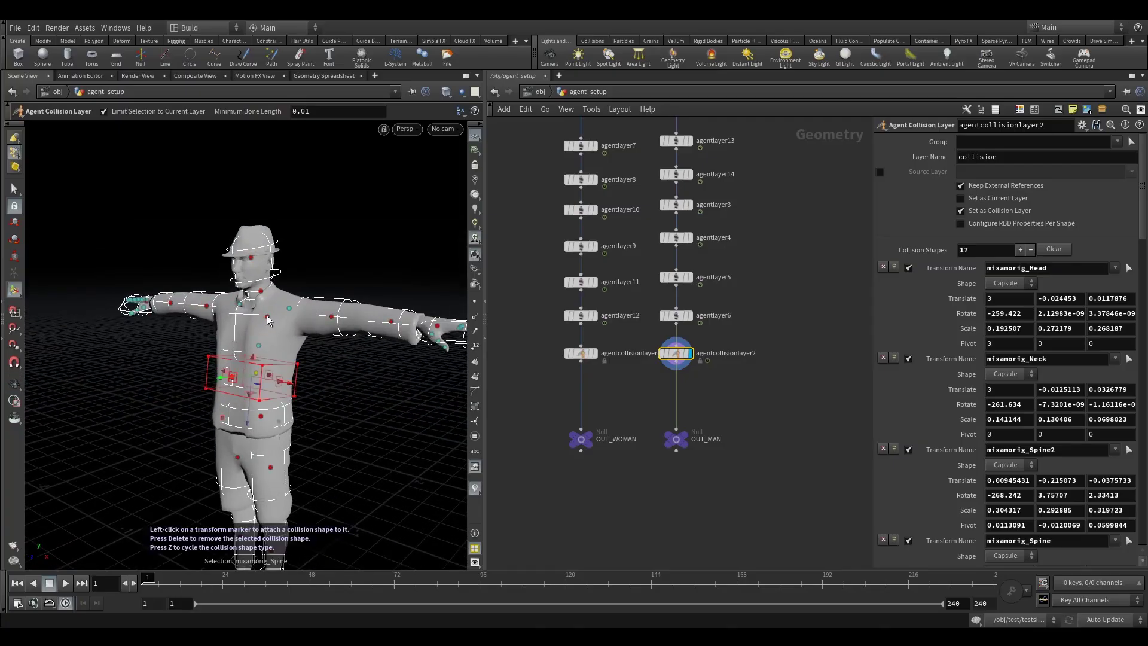
mouse_move(267, 315)
alt+mouse_down()
mouse_move(210, 328)
mouse_move(277, 322)
mouse_move(266, 326)
alt+mouse_up()
key(r)
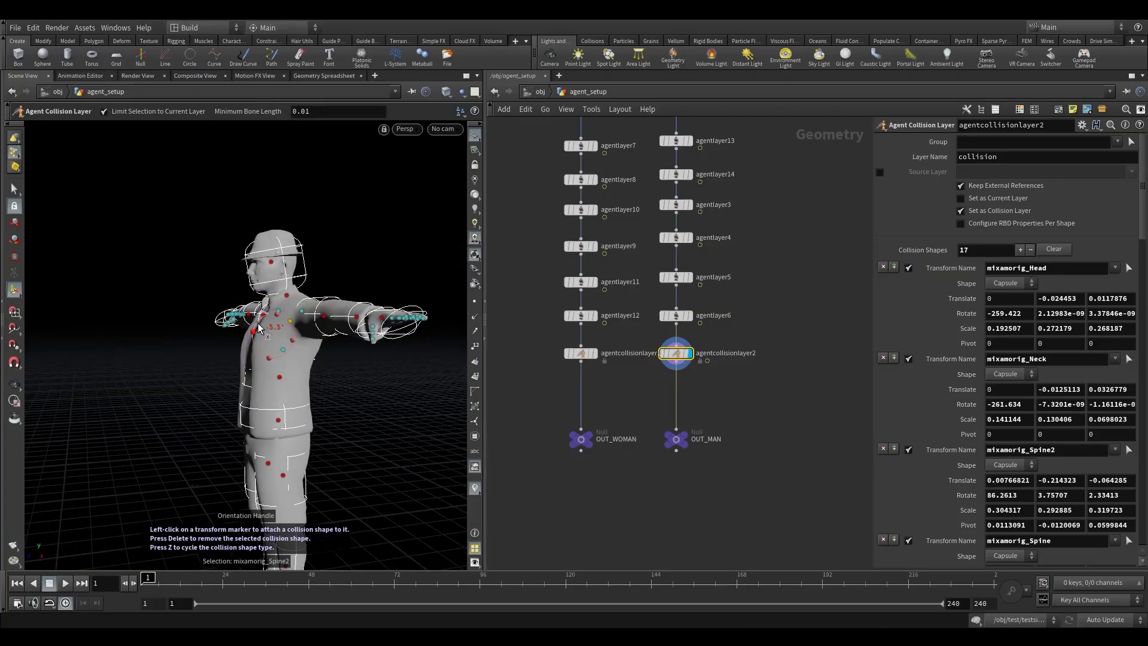
key(w)
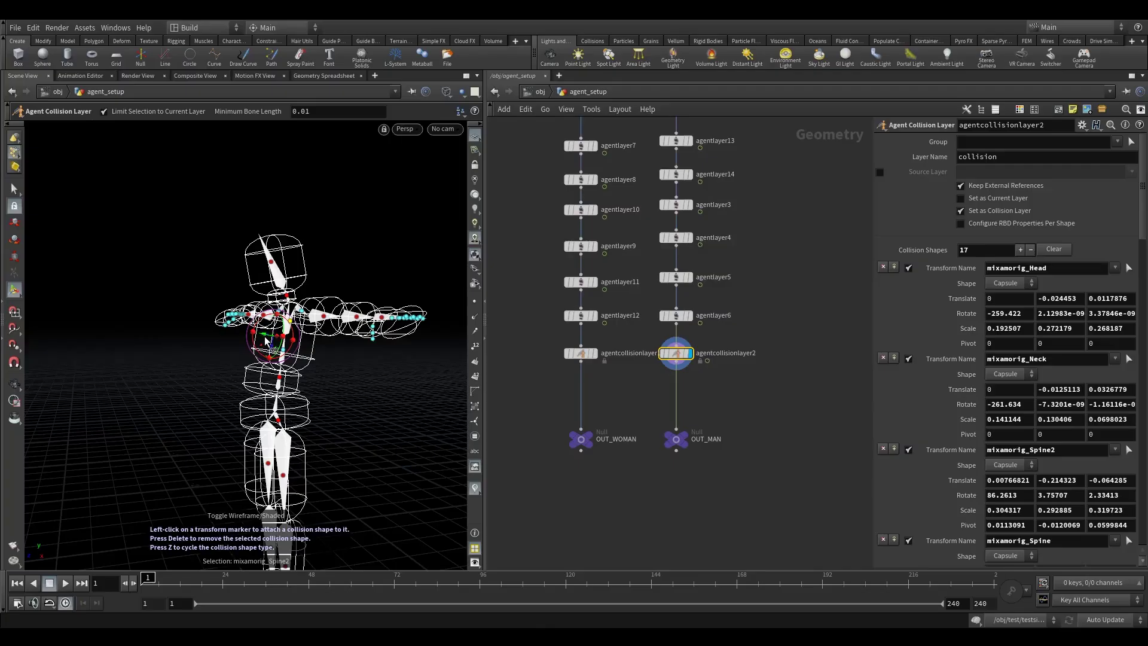
key(w)
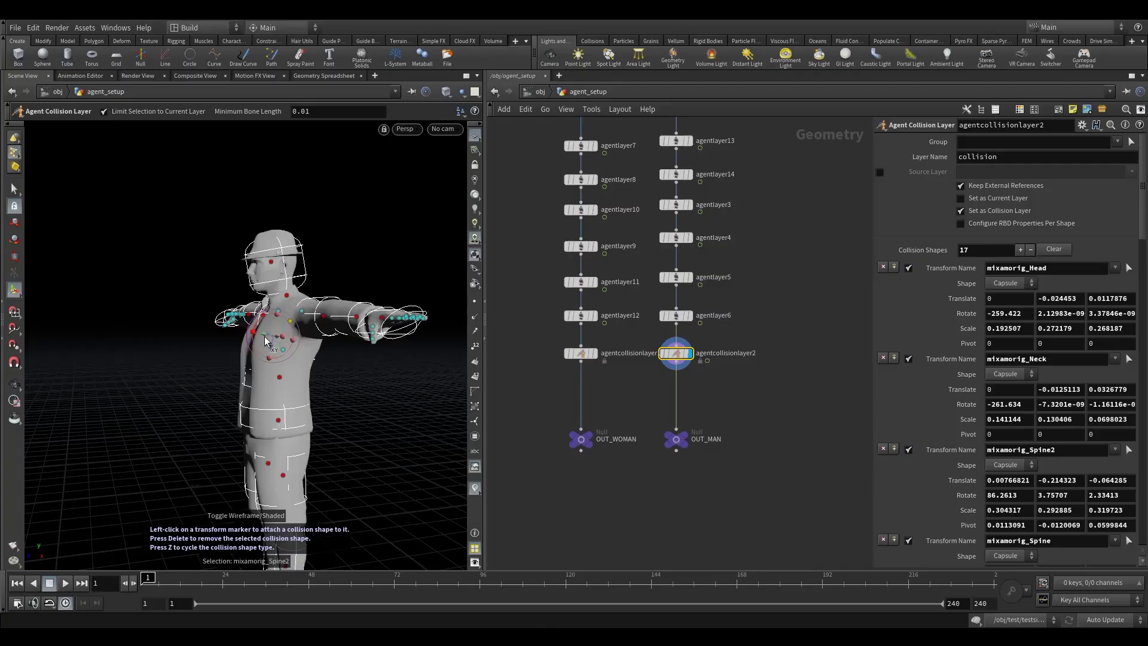
Step: Widen the mixamorig_Spine2 capsule across the man's chest to an X scale of about 0.383, recentre it, and save the scene
key(t)
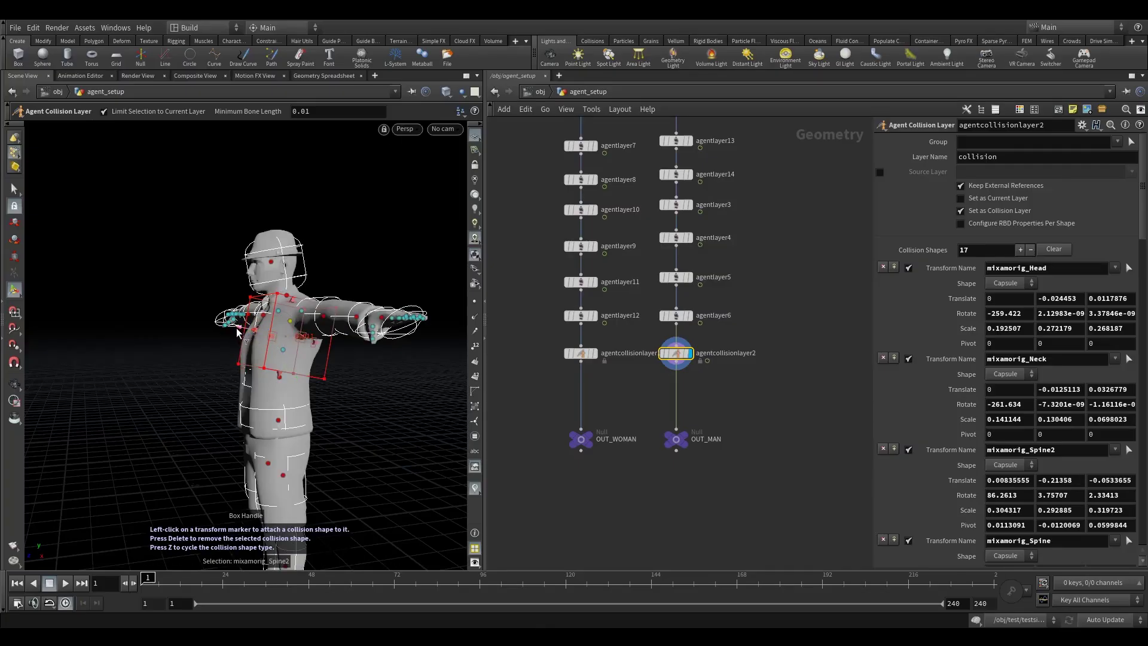
alt+drag(236, 332, 287, 322)
alt+right_drag(287, 323, 216, 354)
alt+middle_drag(216, 353, 249, 361)
alt+drag(249, 361, 231, 377)
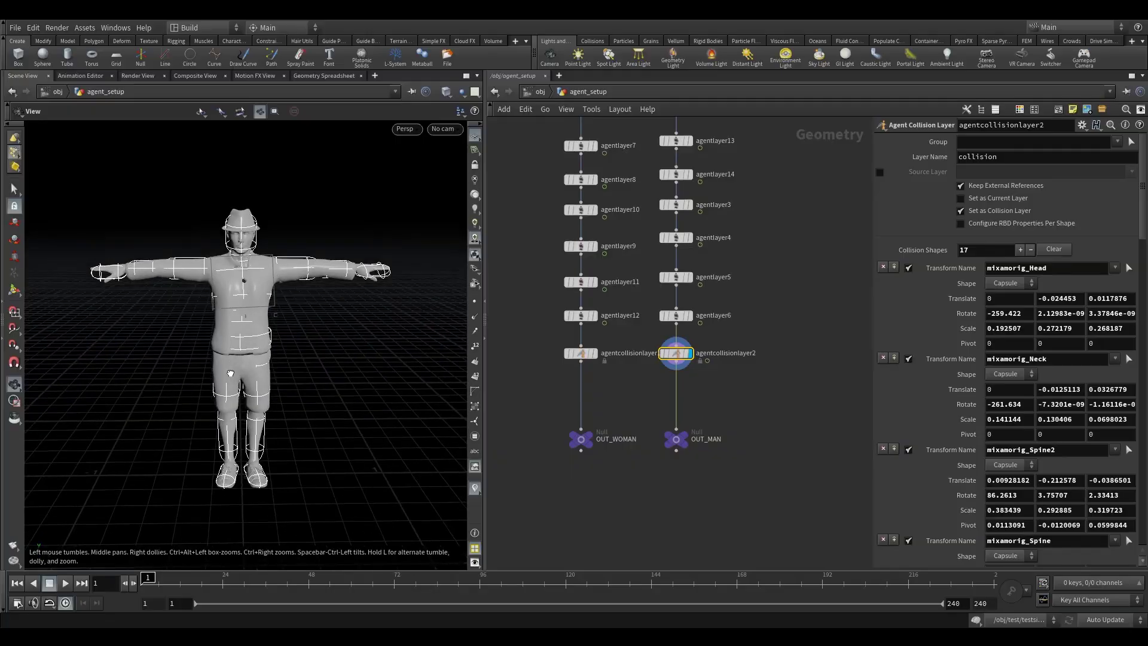
alt+right_drag(231, 377, 250, 352)
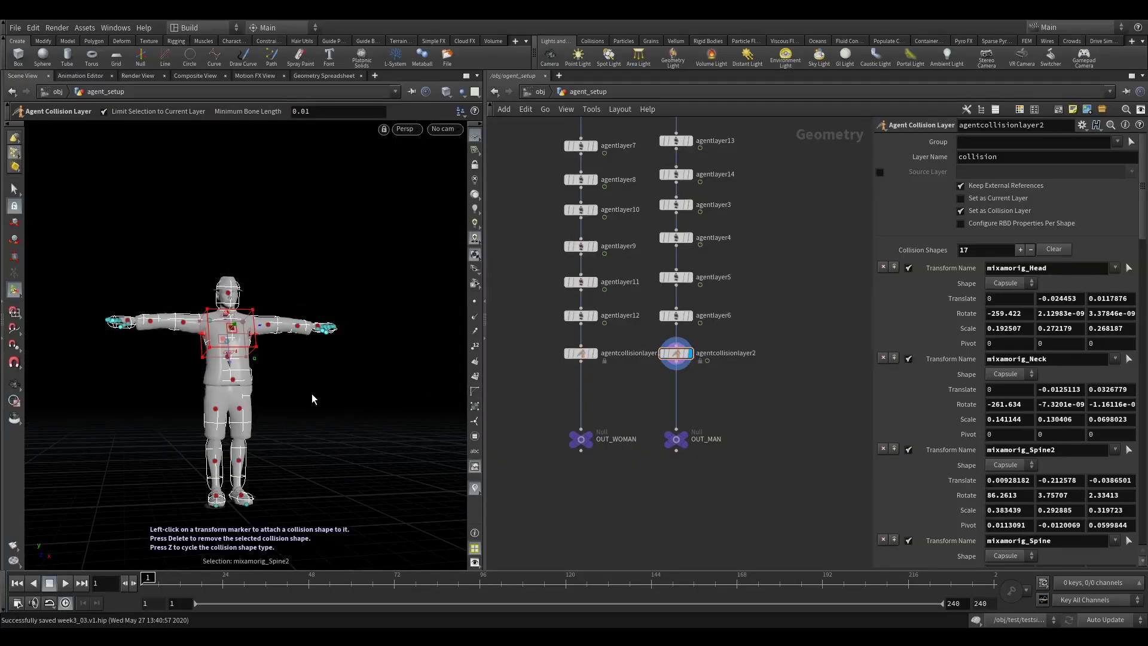
Step: Switch the viewport to wireframe and display the woman's collision layer, agentcollisionlayer1, with its whole skeleton in view
key(w)
click(583, 354)
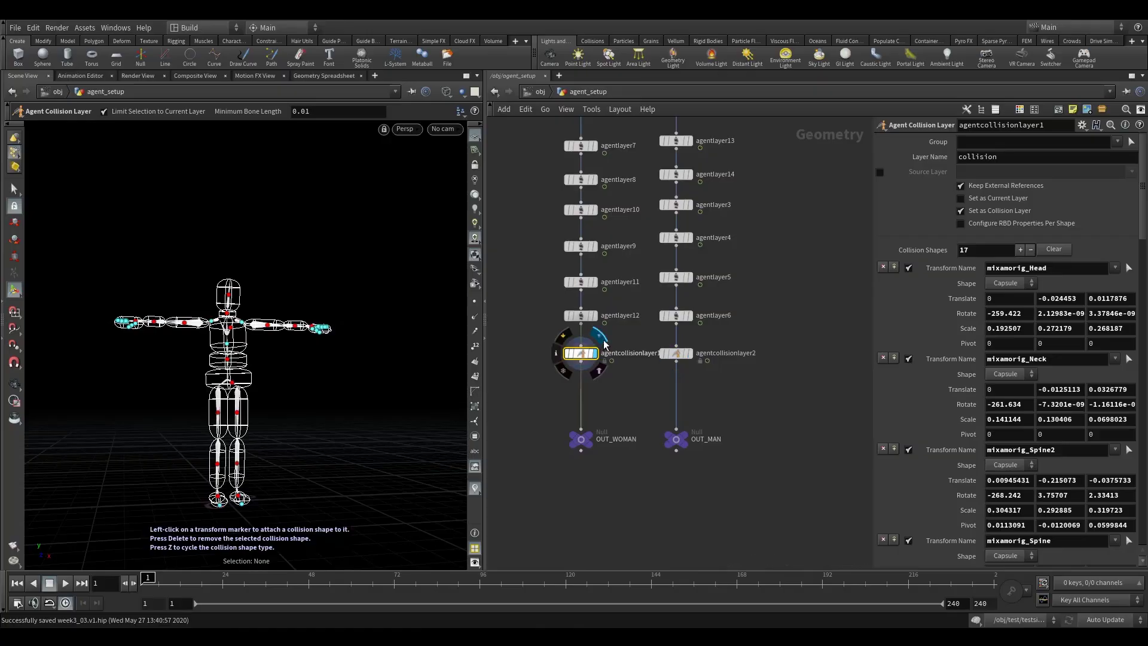
alt+drag(297, 351, 297, 364)
alt+right_drag(297, 364, 269, 345)
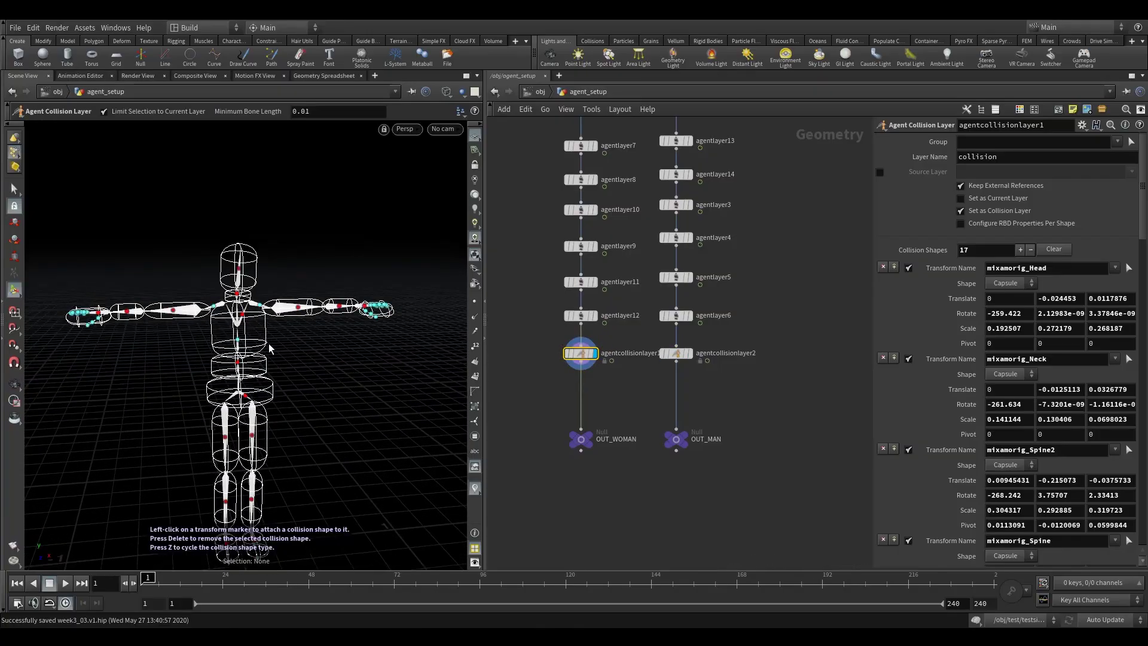